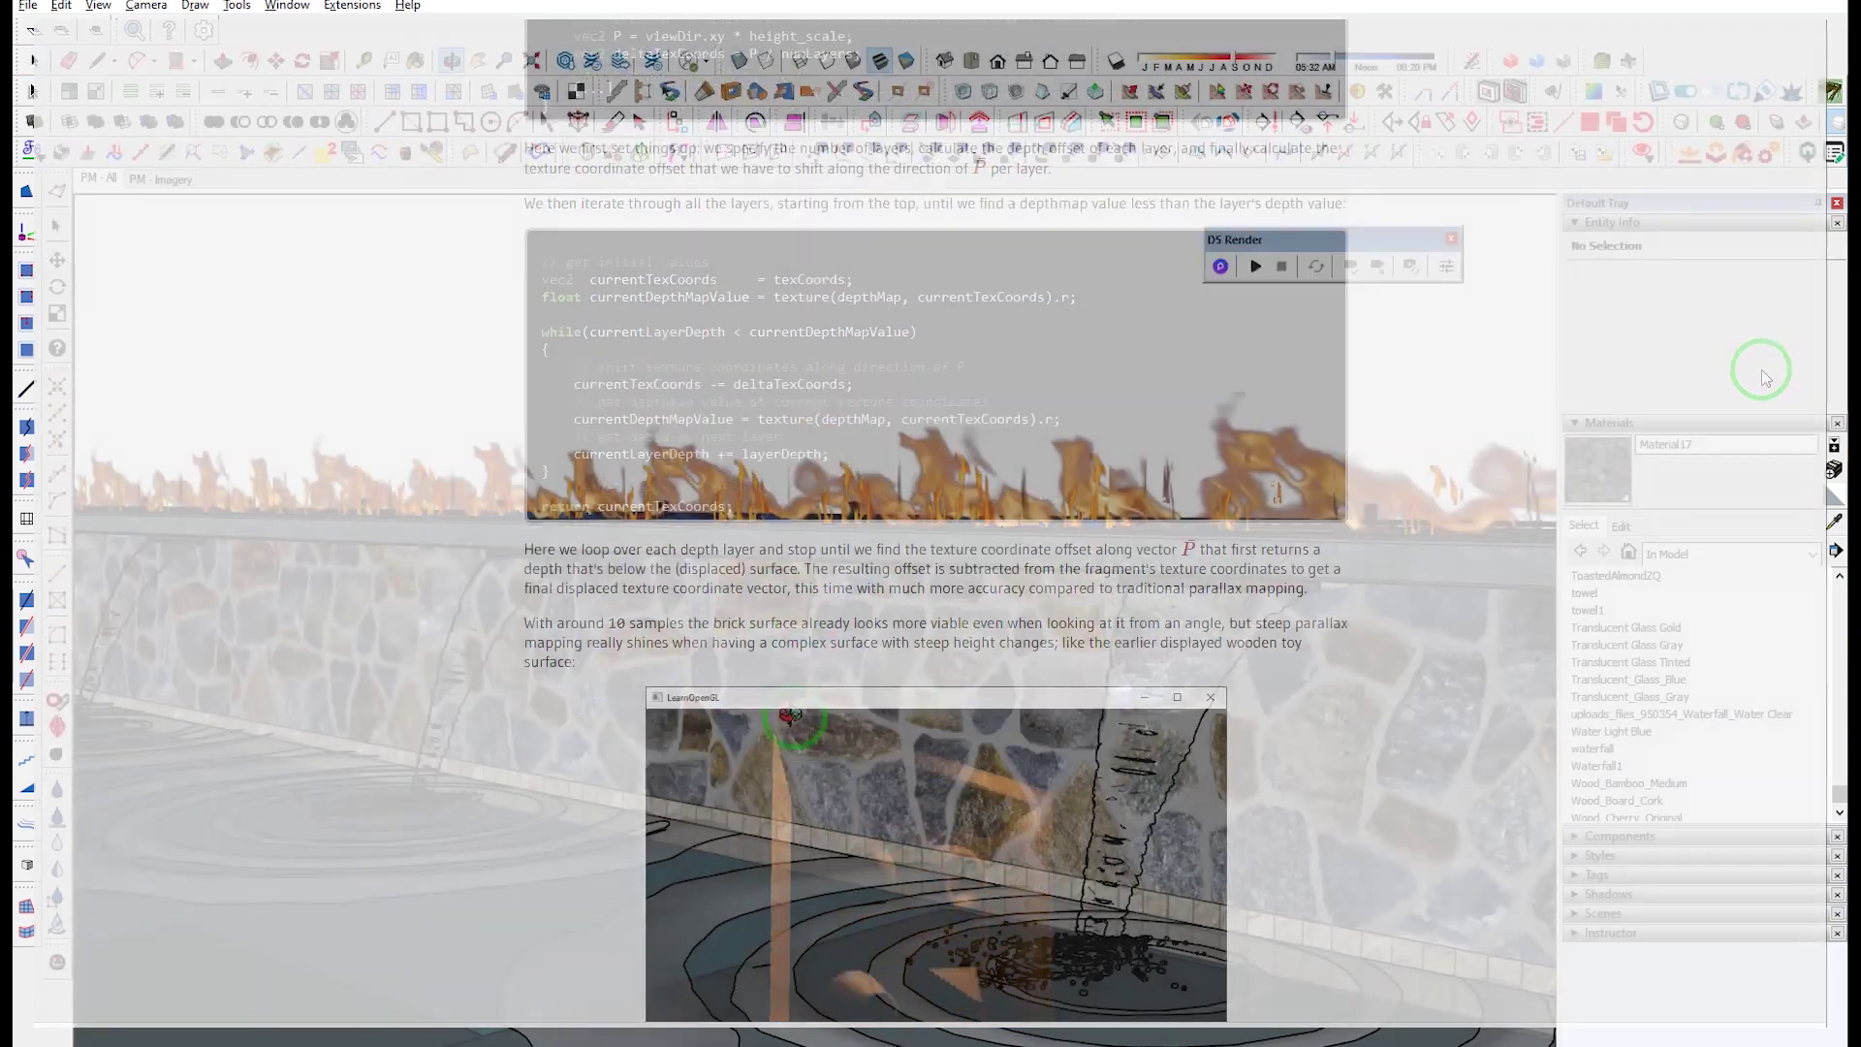
# Step: Examine the stone veneer texture on the pool wall in the SketchUp model, both along its length and close up
pyautogui.moveTo(791, 715); pyautogui.dragTo(721, 722, button='middle')
pyautogui.moveTo(705, 722); pyautogui.dragTo(665, 690)
pyautogui.press('space')
pyautogui.scroll(-1, 587, 608)
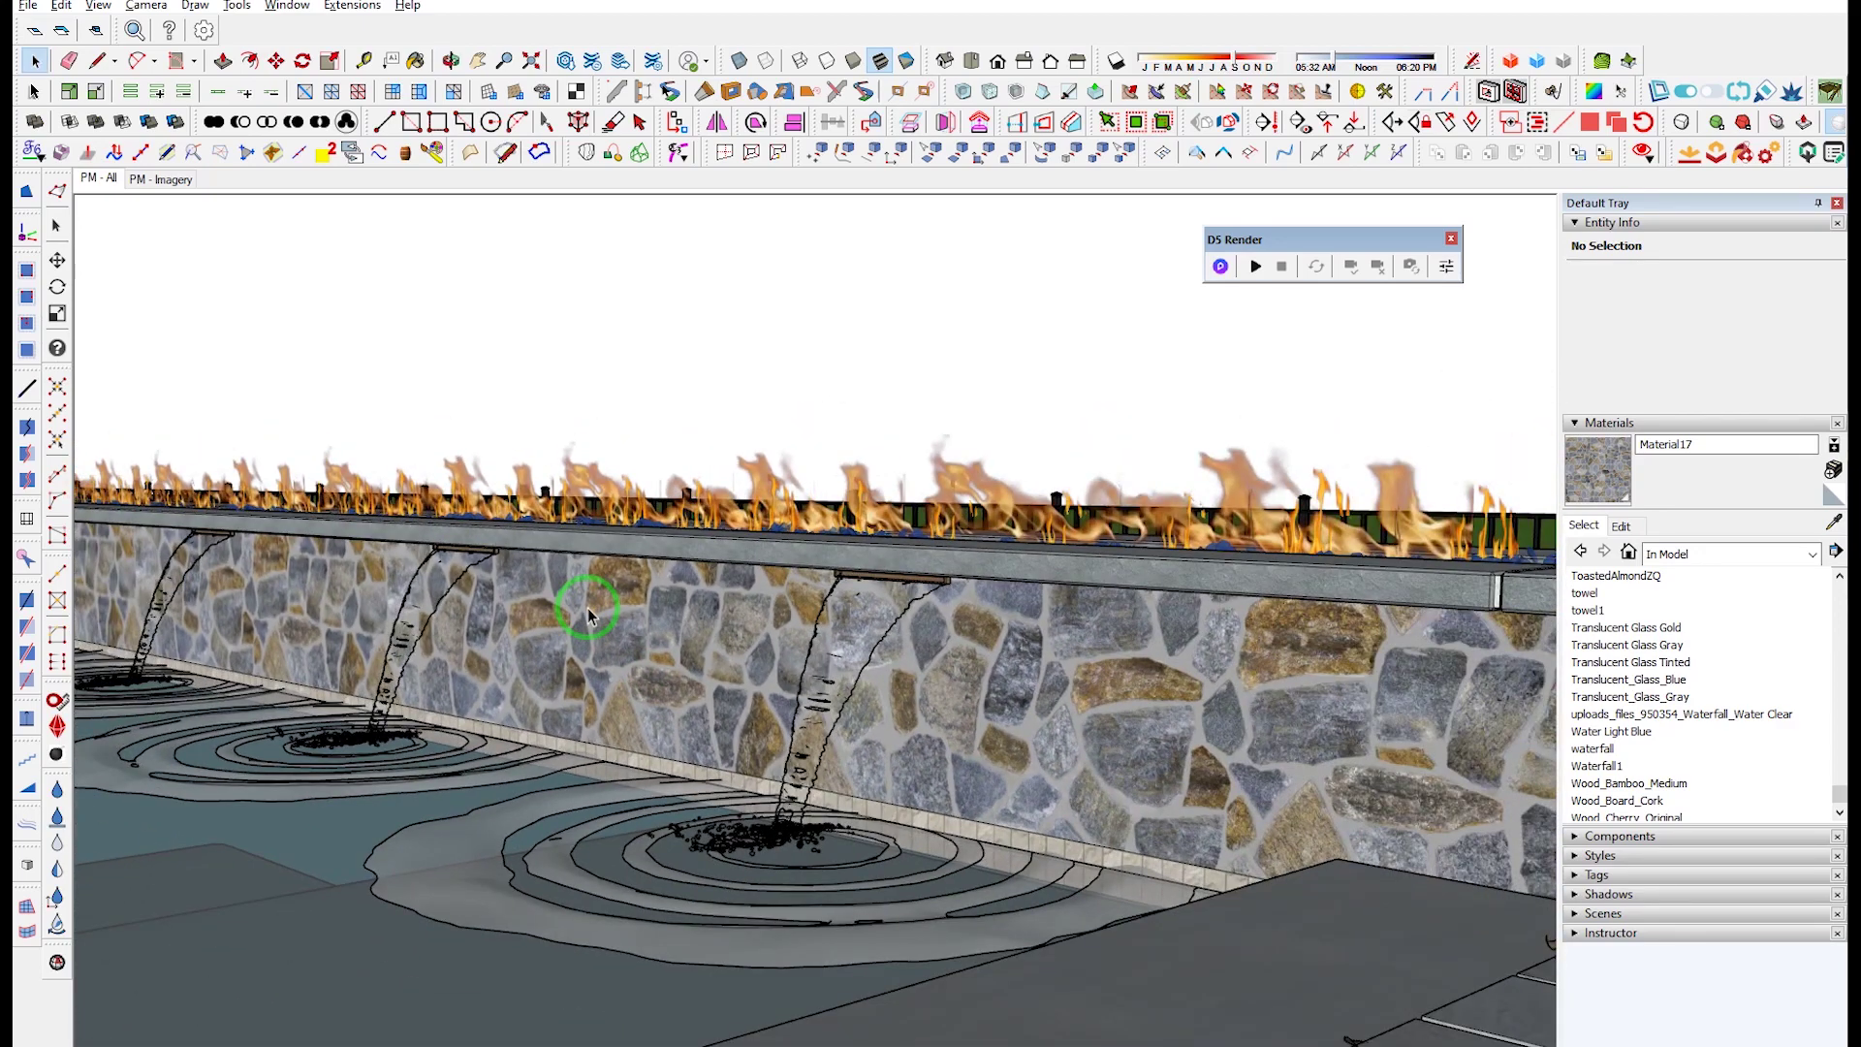
pyautogui.scroll(2, 588, 611)
pyautogui.moveTo(587, 611); pyautogui.dragTo(729, 610, button='middle')
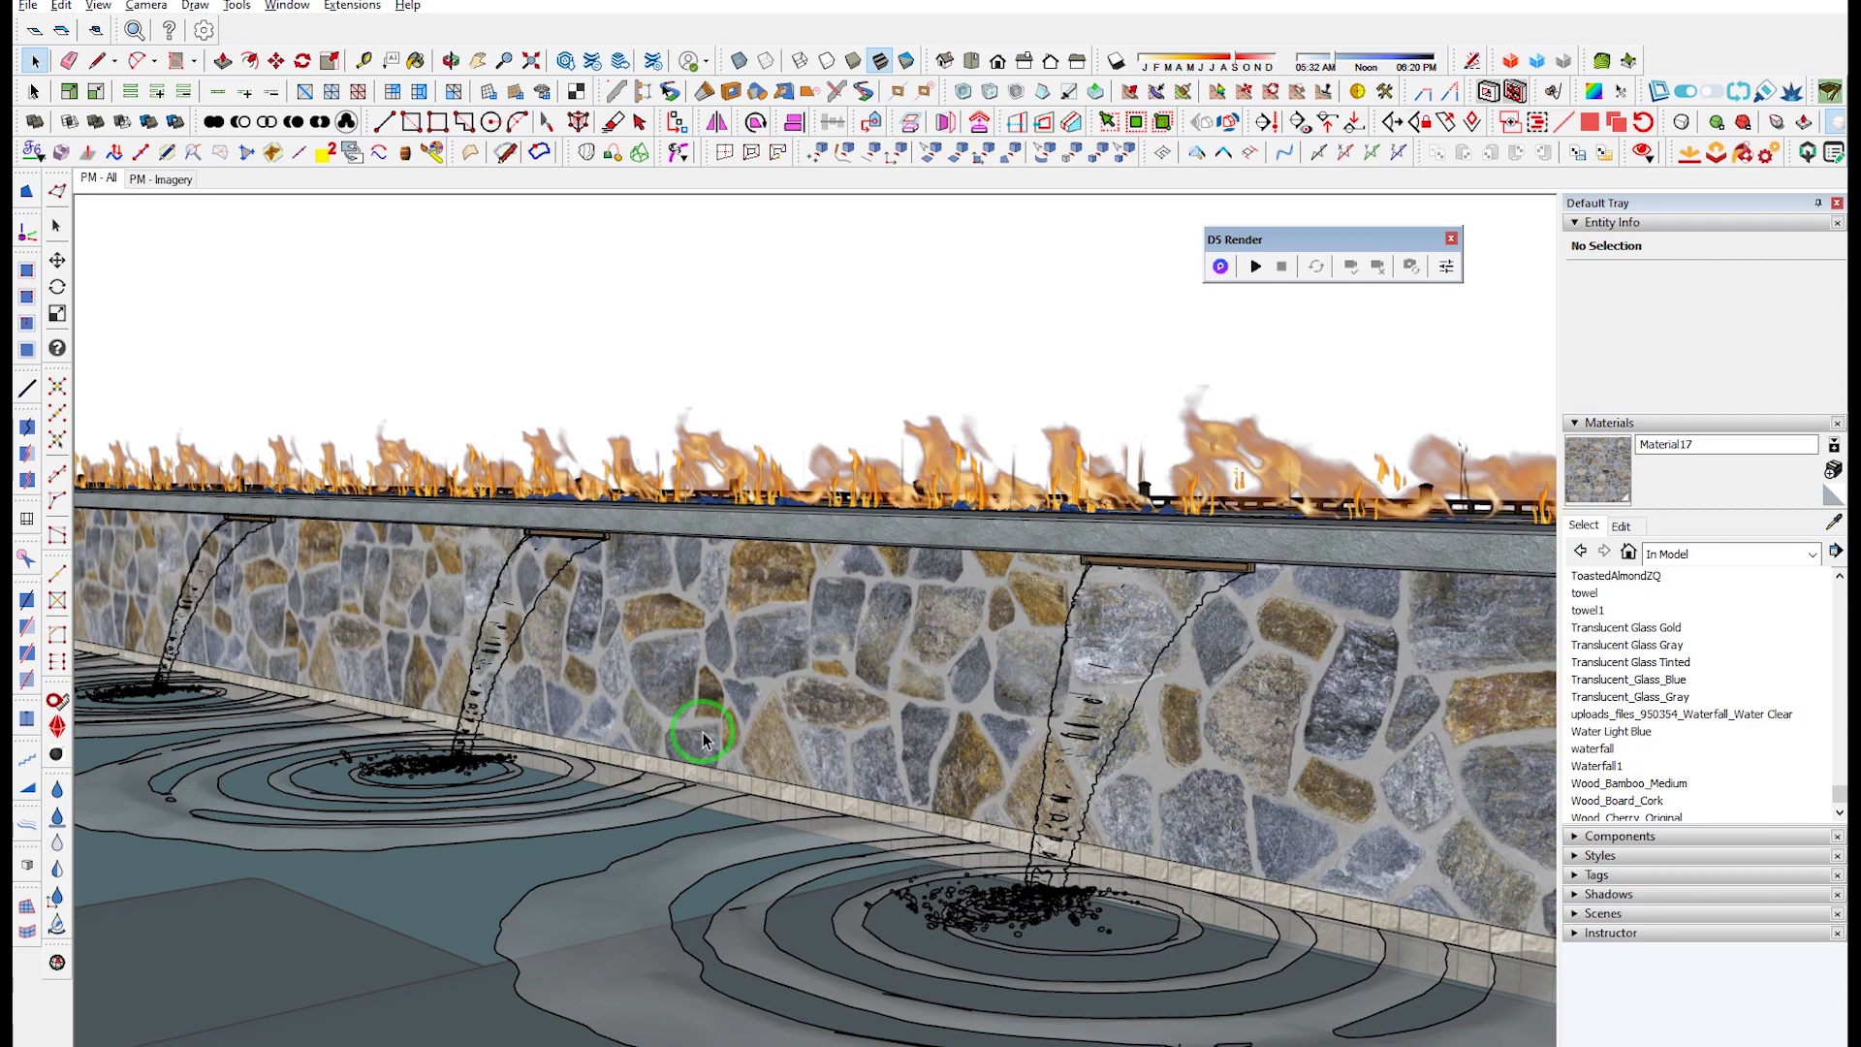
pyautogui.keyDown('shift'); pyautogui.moveTo(1021, 739); pyautogui.dragTo(778, 716, button='middle'); pyautogui.keyUp('shift')
pyautogui.press('o')
pyautogui.moveTo(778, 715); pyautogui.dragTo(729, 733)
pyautogui.moveTo(727, 733); pyautogui.dragTo(946, 742, button='middle')
pyautogui.scroll(5, 530, 695)
pyautogui.moveTo(540, 707); pyautogui.dragTo(1056, 819, button='middle')
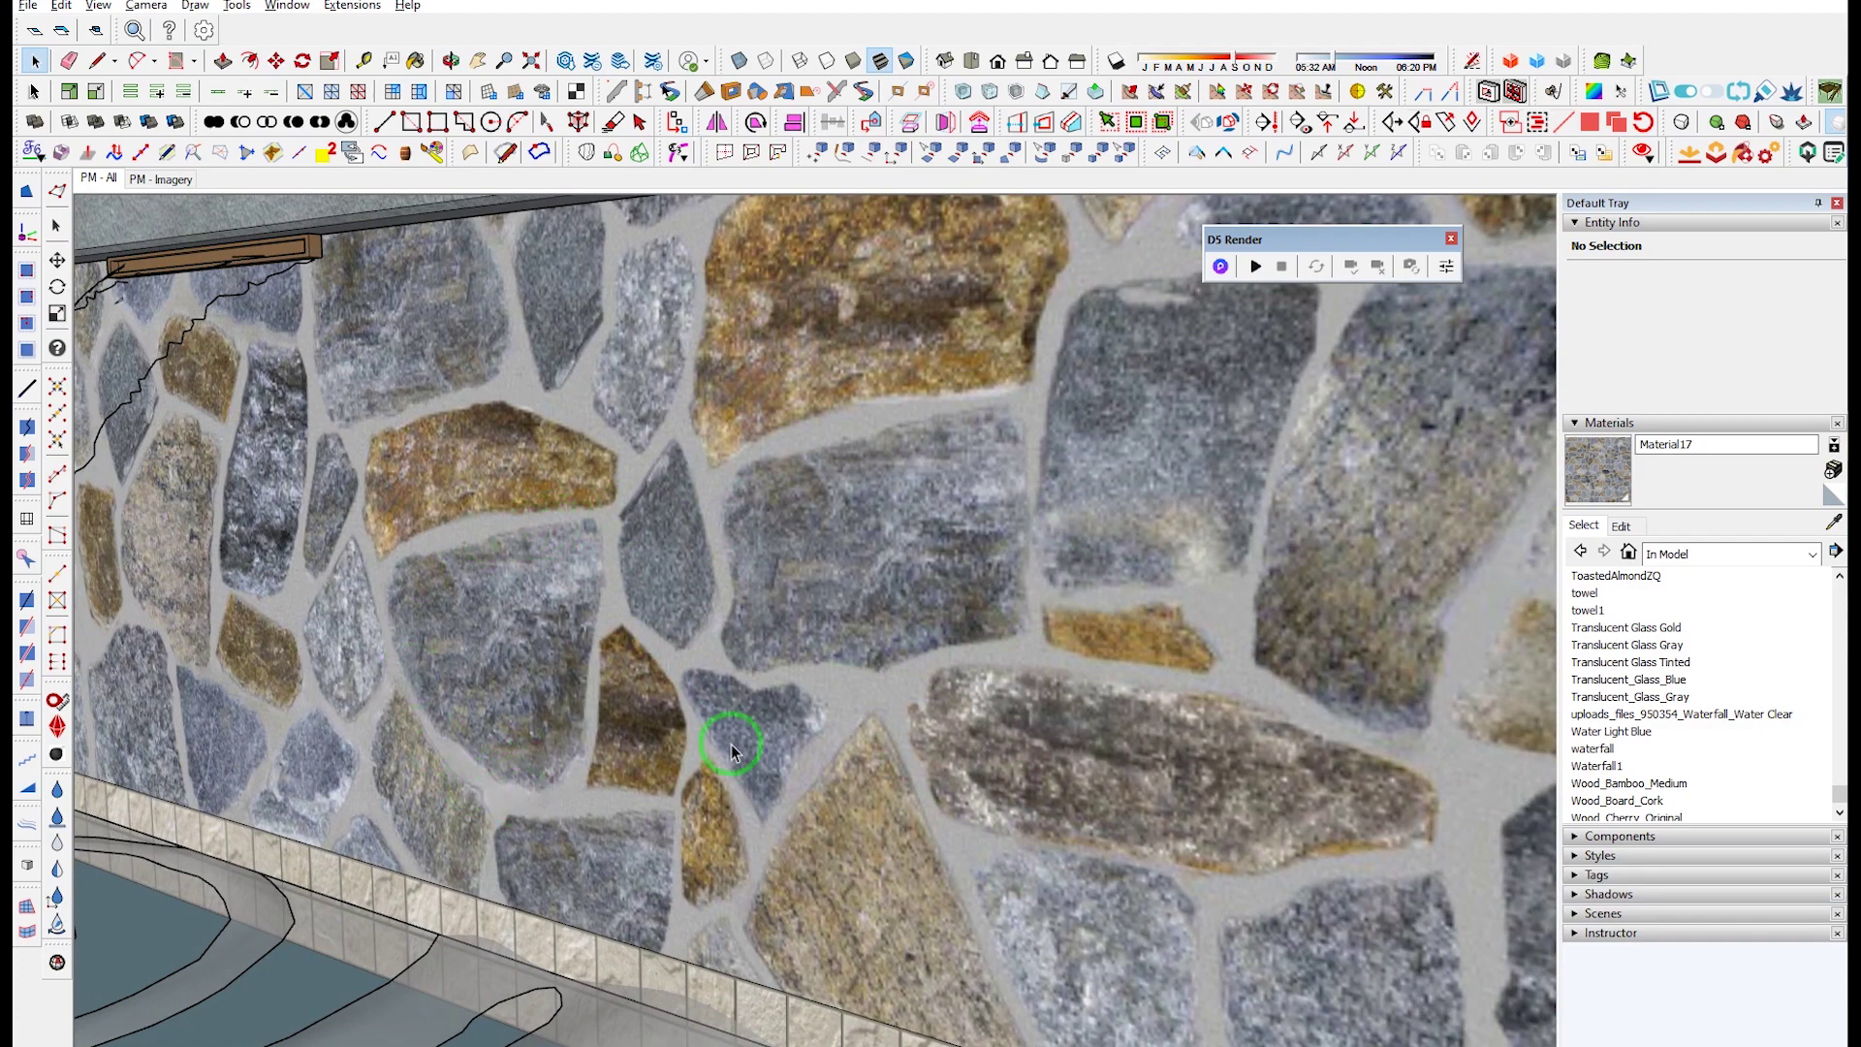
pyautogui.scroll(-4, 515, 706)
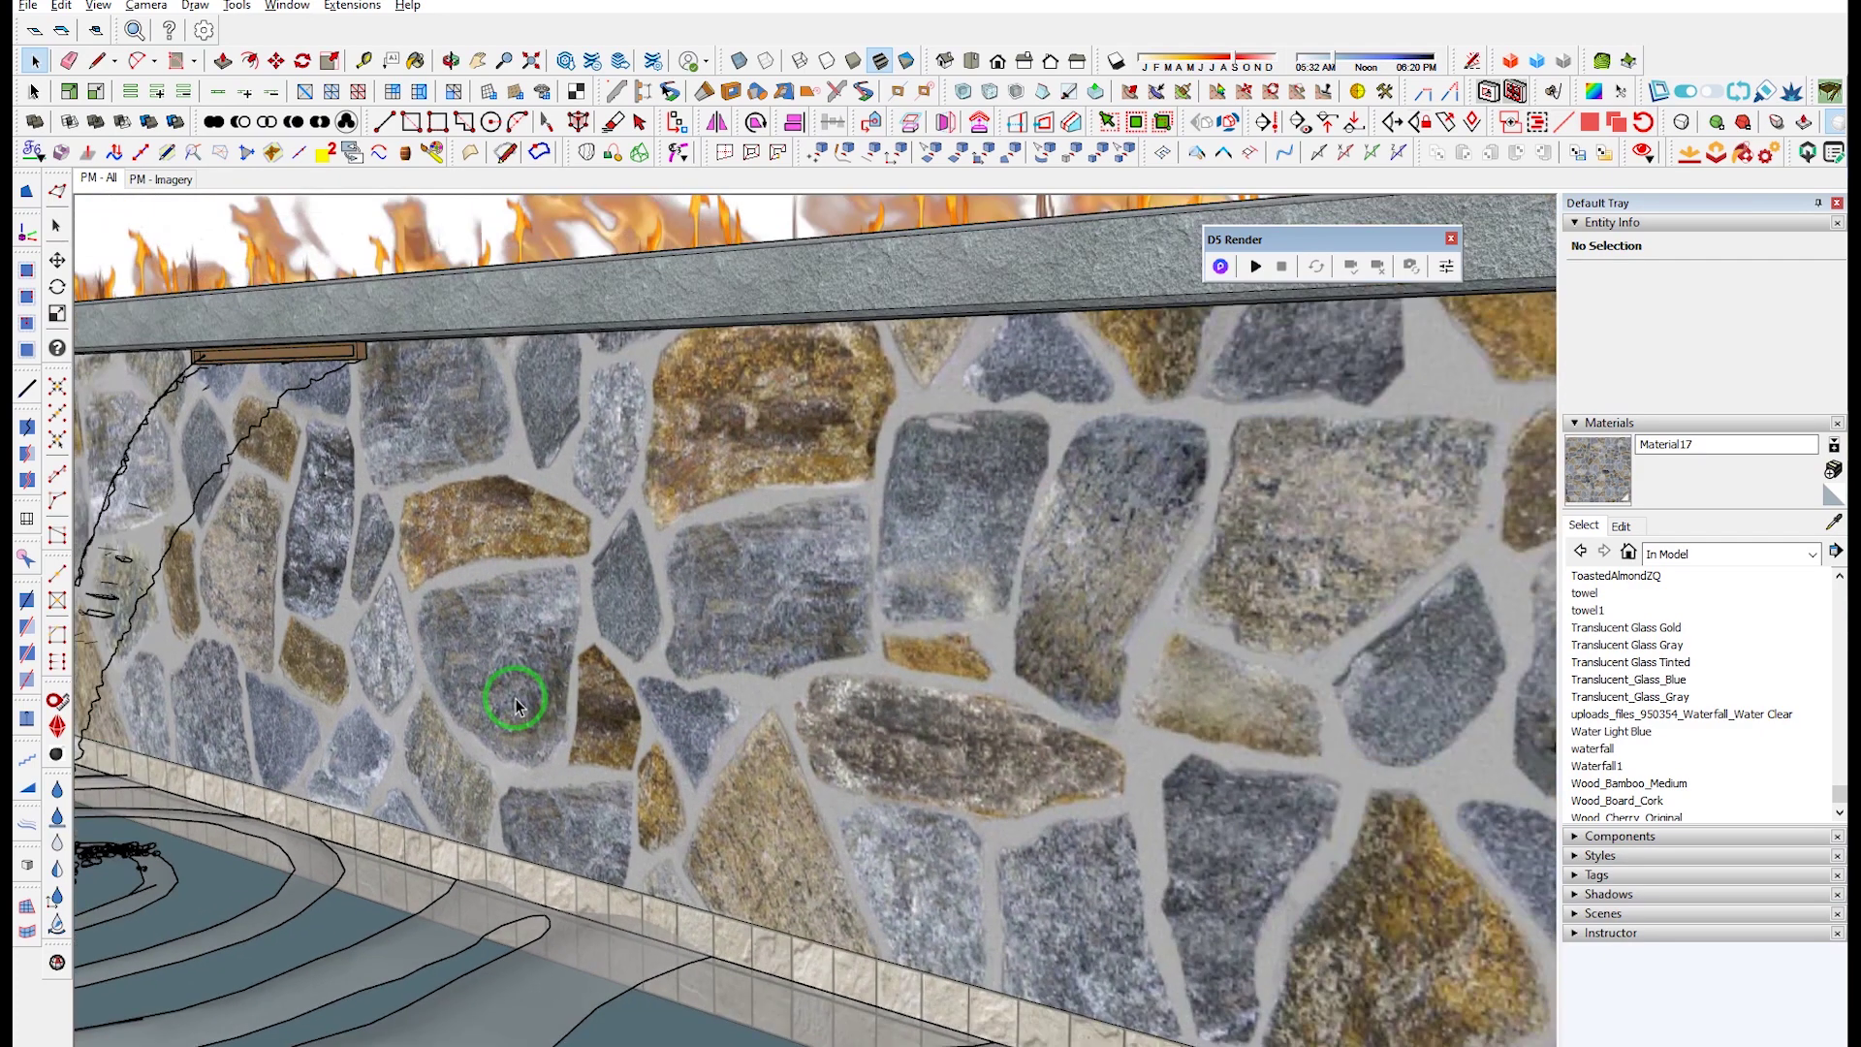
pyautogui.scroll(-2, 515, 698)
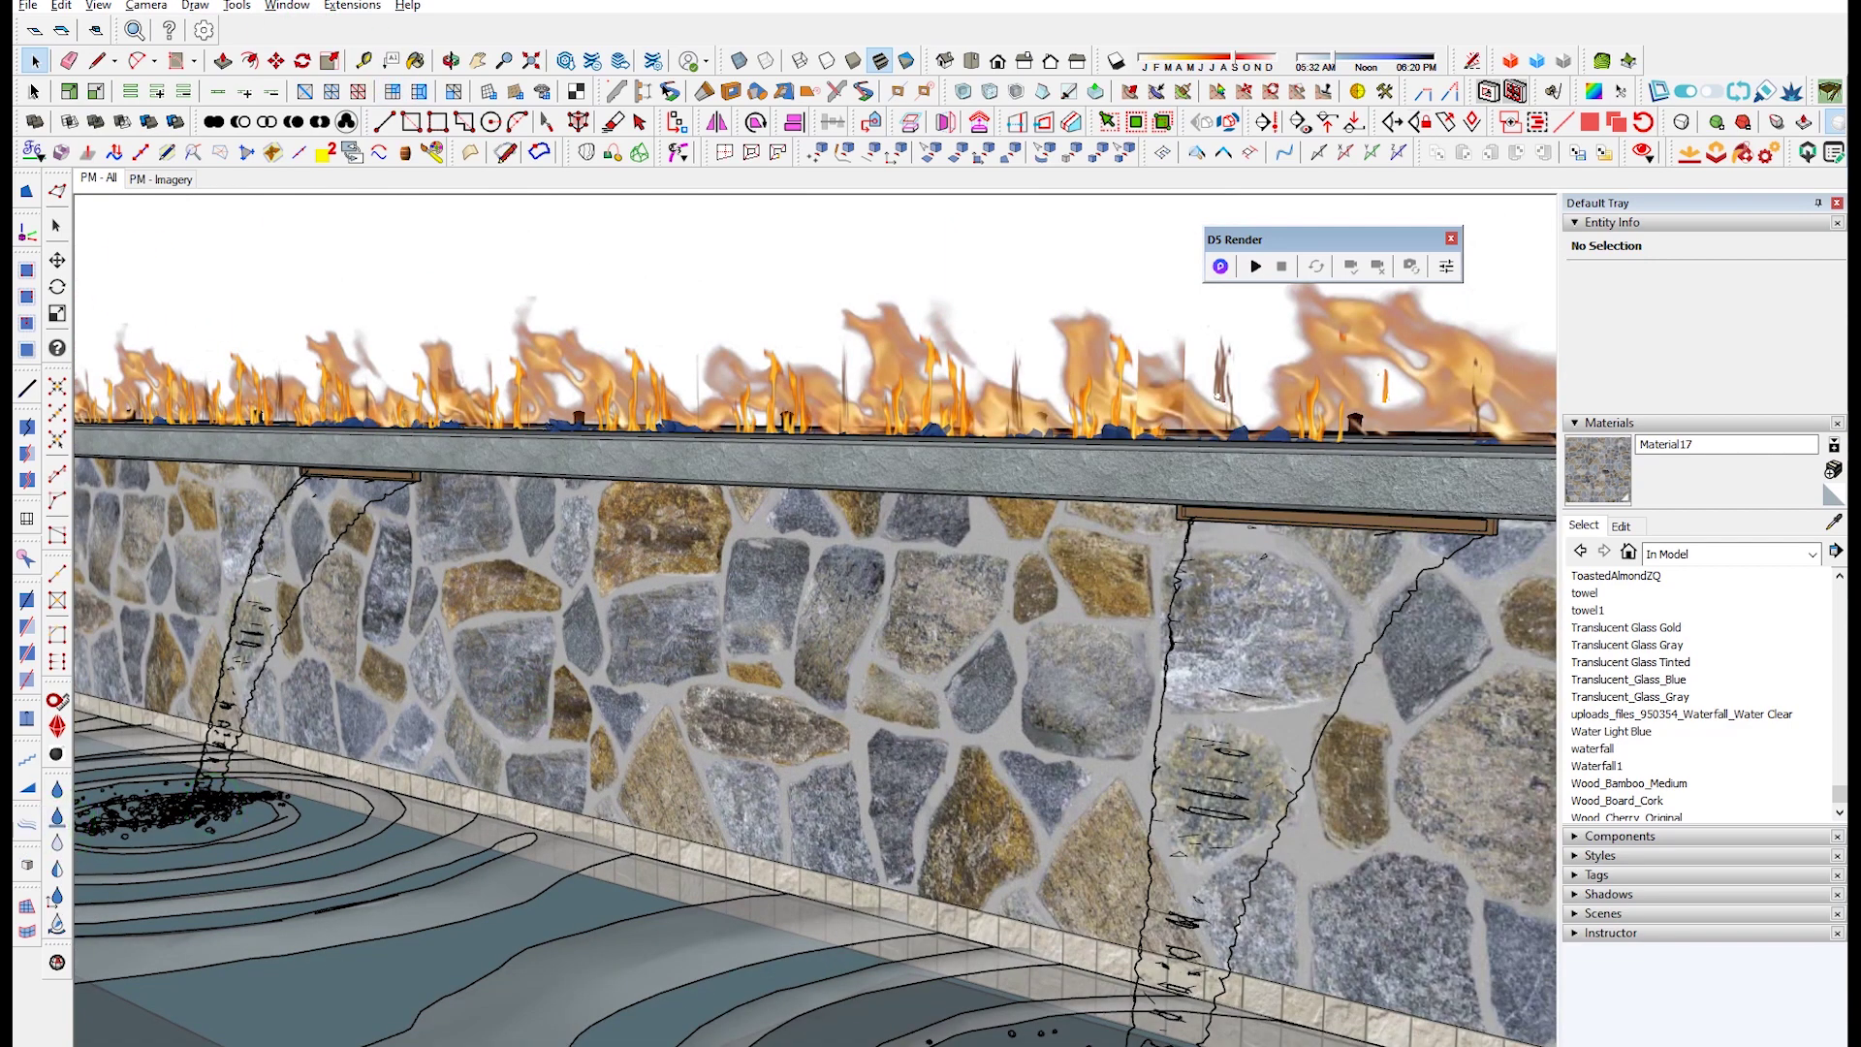
# Step: Switch to D5 Render and open the stone wall's material settings in the pool scene
pyautogui.hotkey('alt', 'Tab')
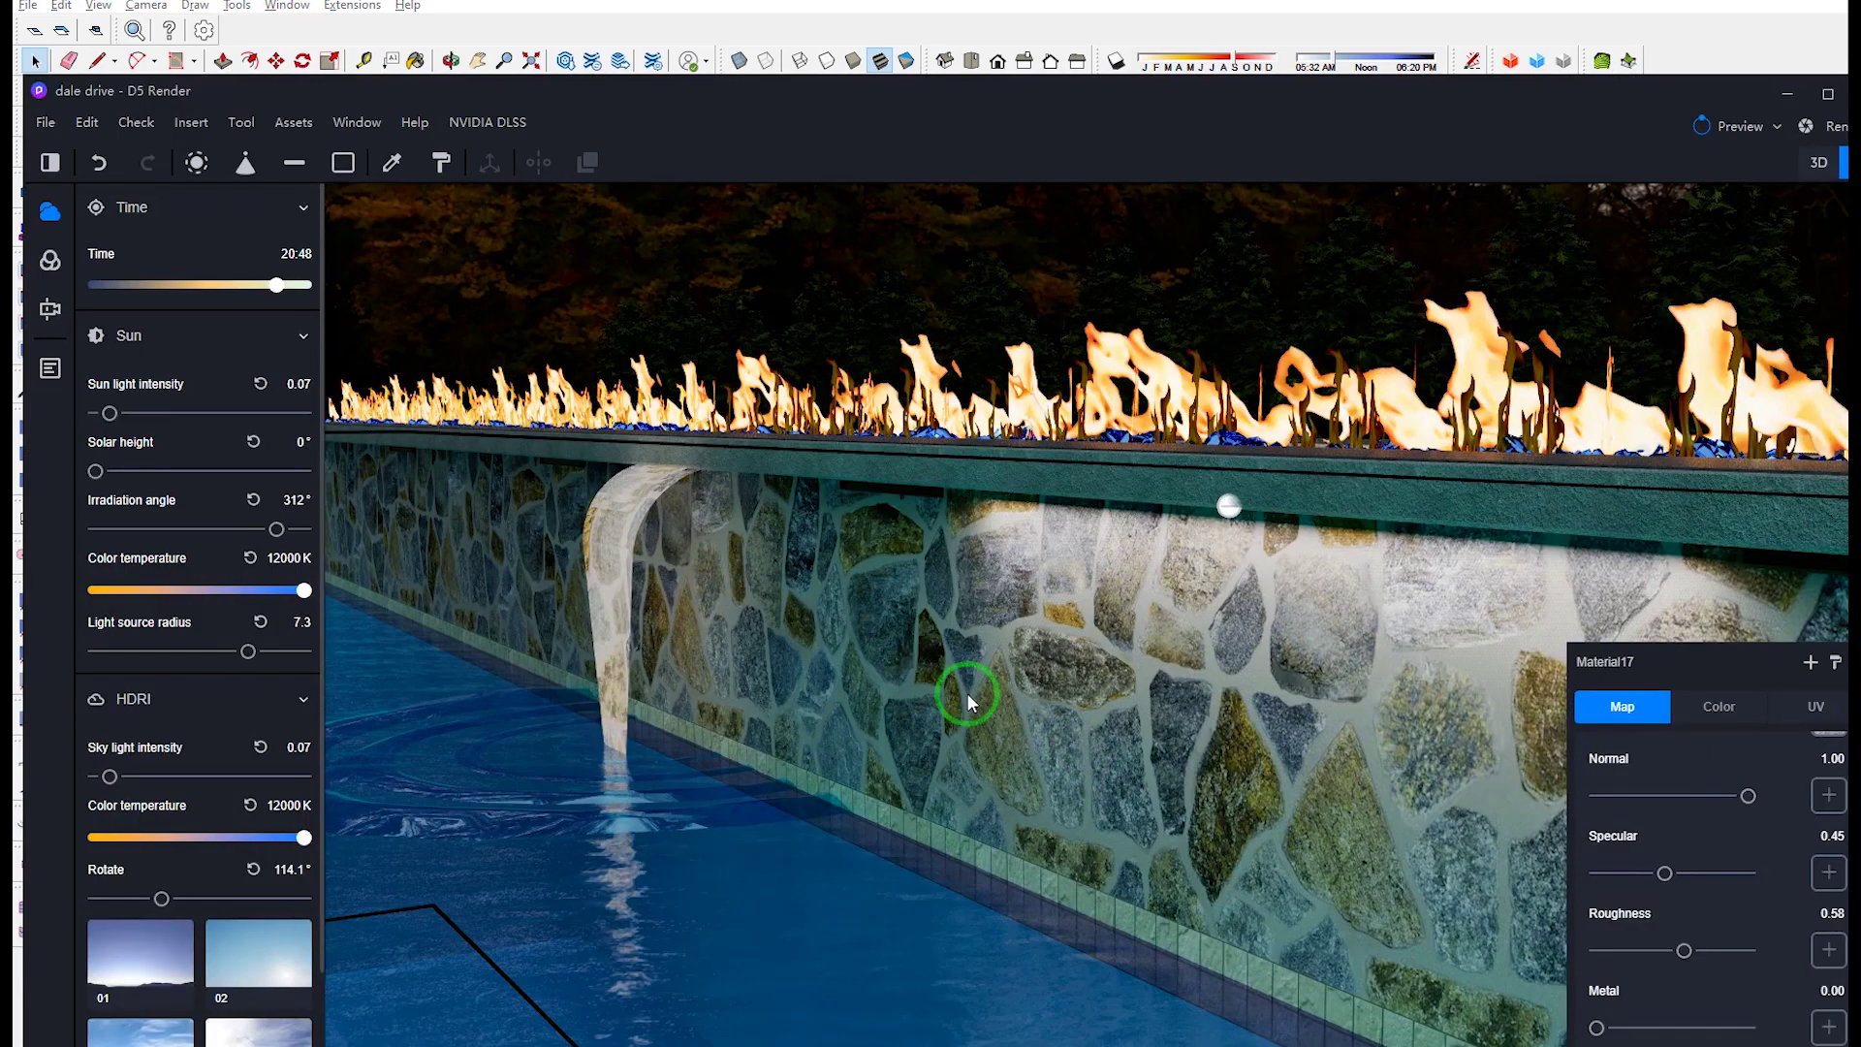
pyautogui.moveTo(1141, 795)
pyautogui.mouseDown(button='right')
pyautogui.moveTo(1166, 774)
pyautogui.moveTo(1155, 809)
pyautogui.moveTo(1194, 892)
pyautogui.moveTo(1247, 927)
pyautogui.moveTo(1172, 936)
pyautogui.mouseUp(button='right')
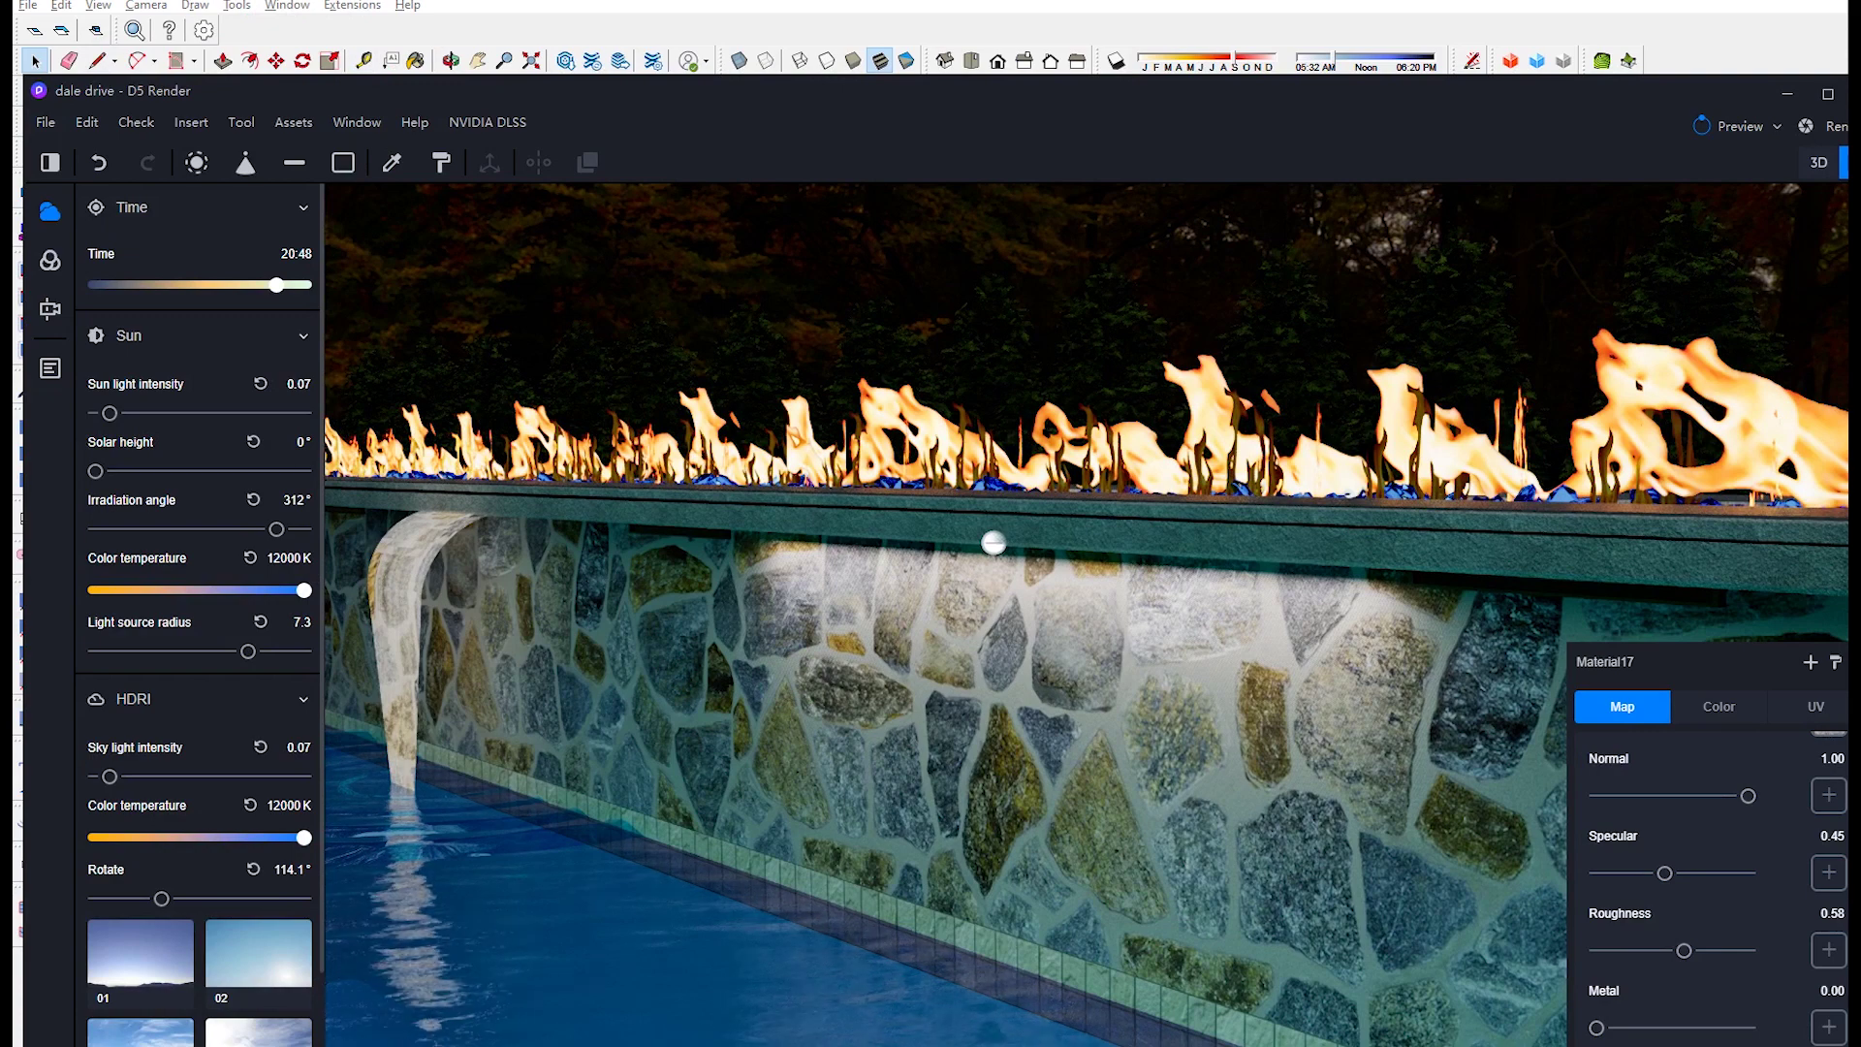
pyautogui.click(224, 5)
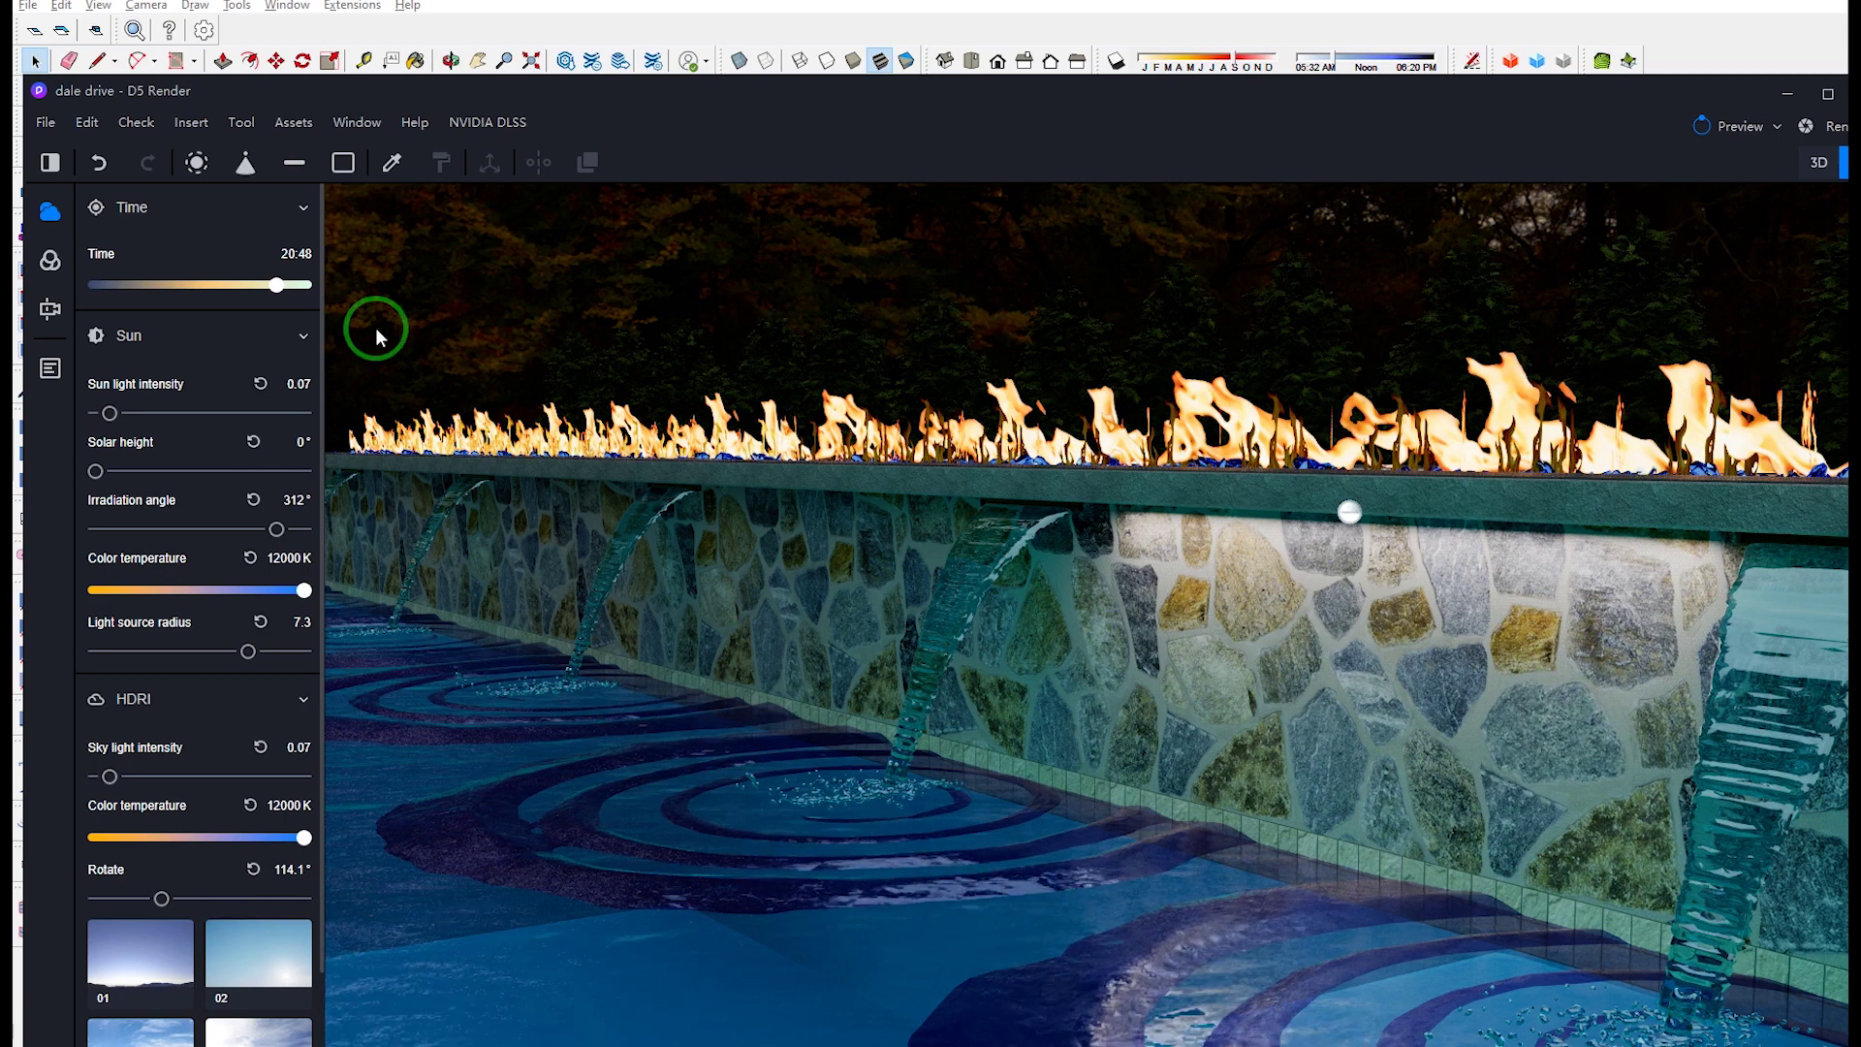
pyautogui.click(1554, 966)
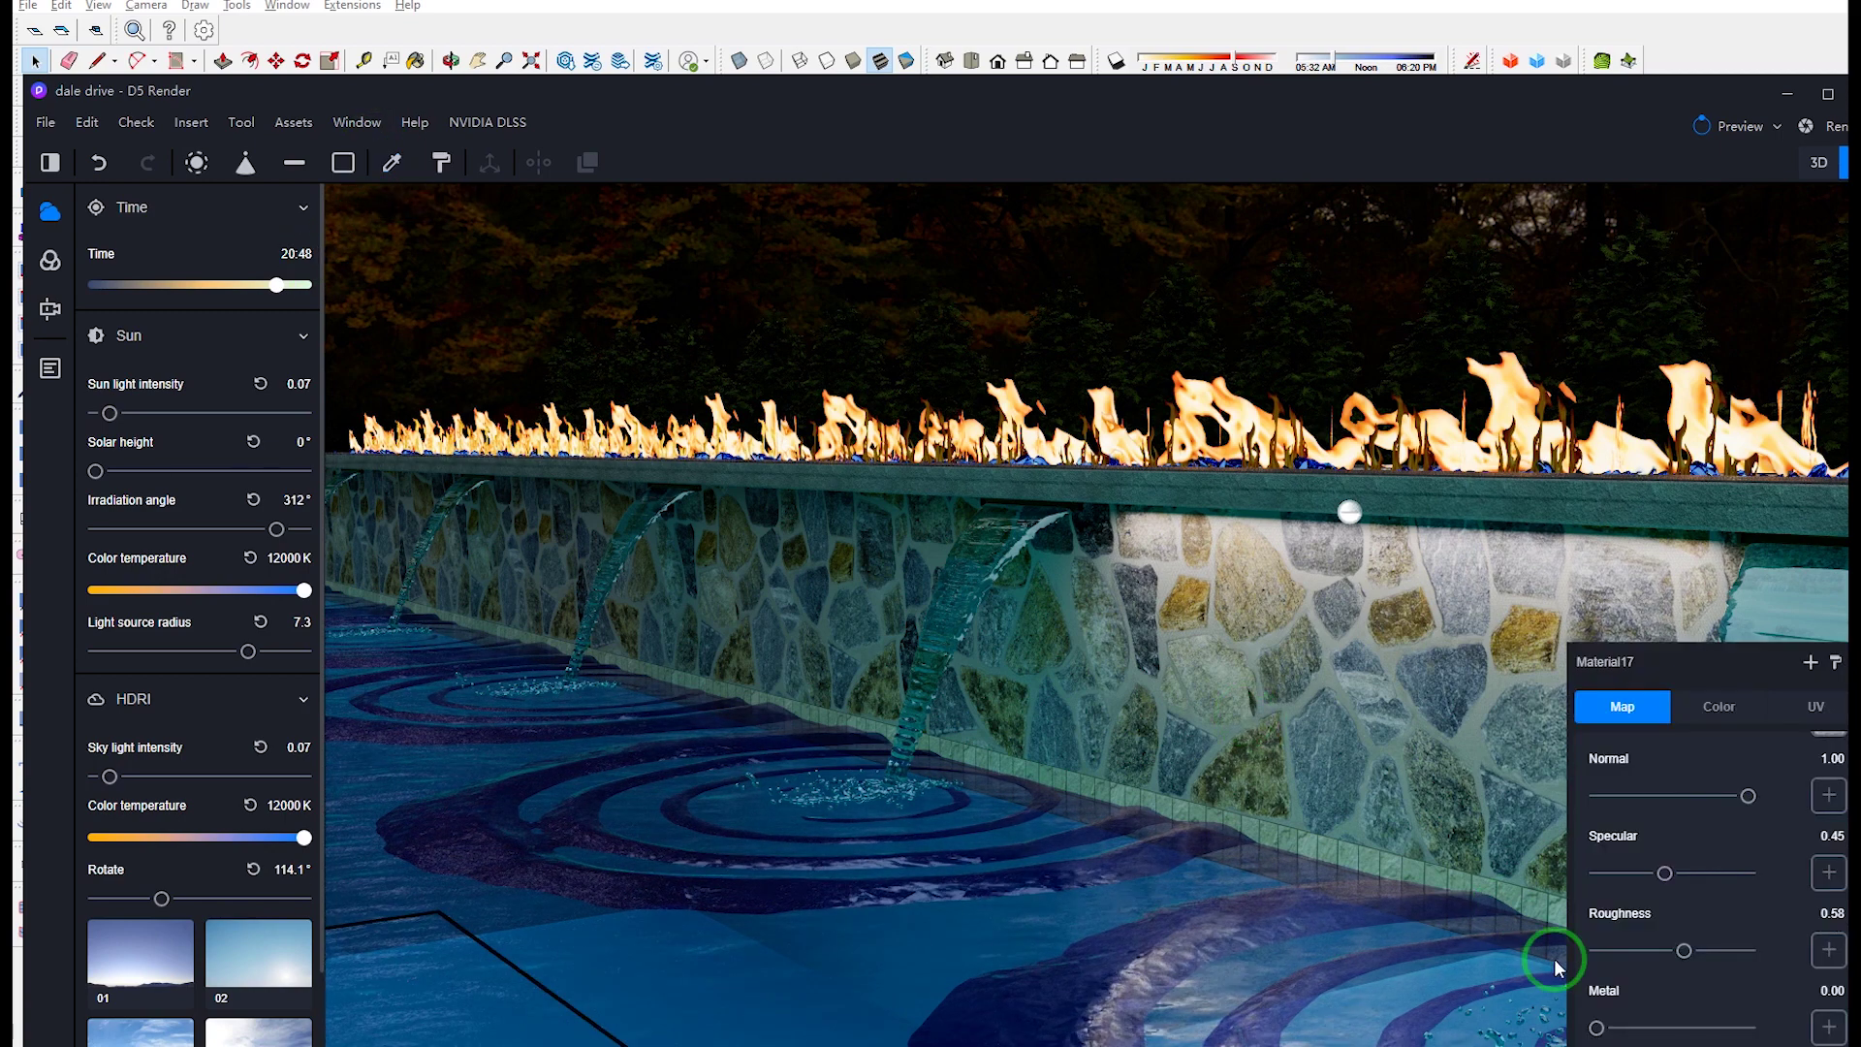
# Step: Load Spalted Oak Webwall_COLOR_NRM_INV.jpg as the normal map of the stone wall material
pyautogui.scroll(2, 1736, 831)
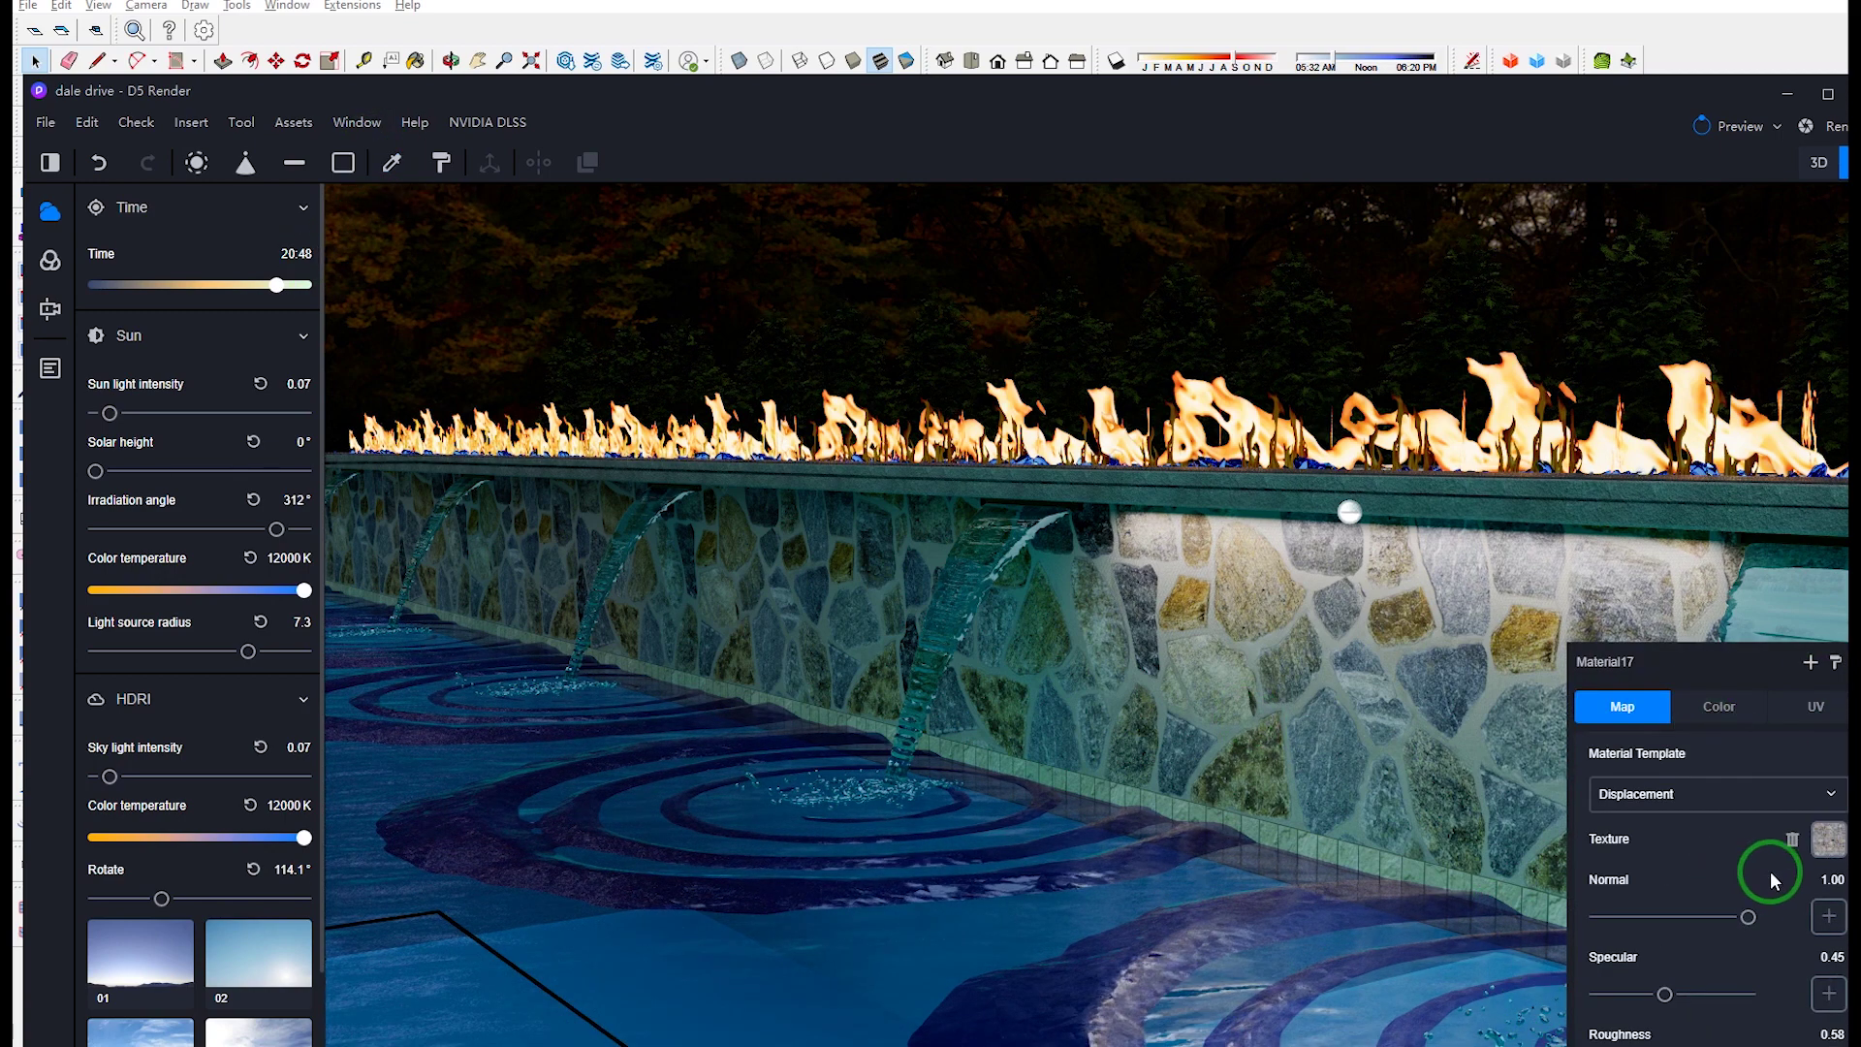
pyautogui.click(1826, 918)
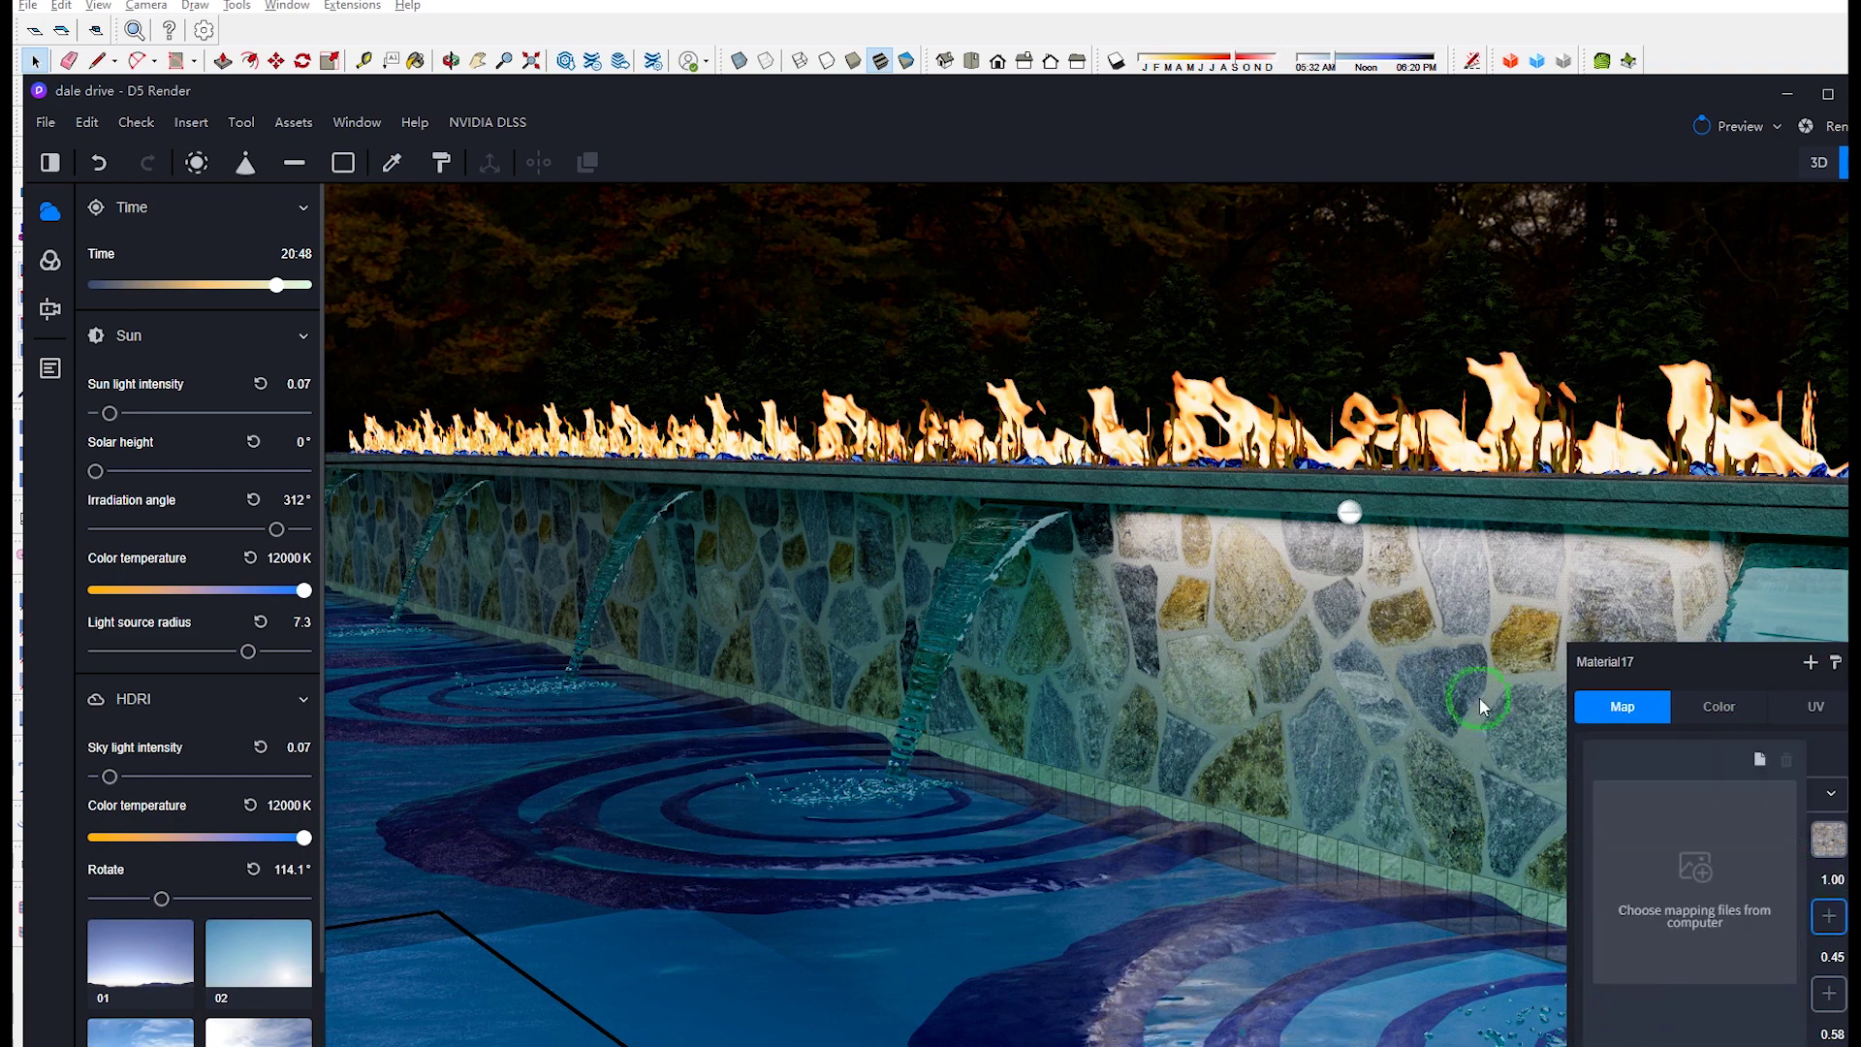
pyautogui.click(1680, 880)
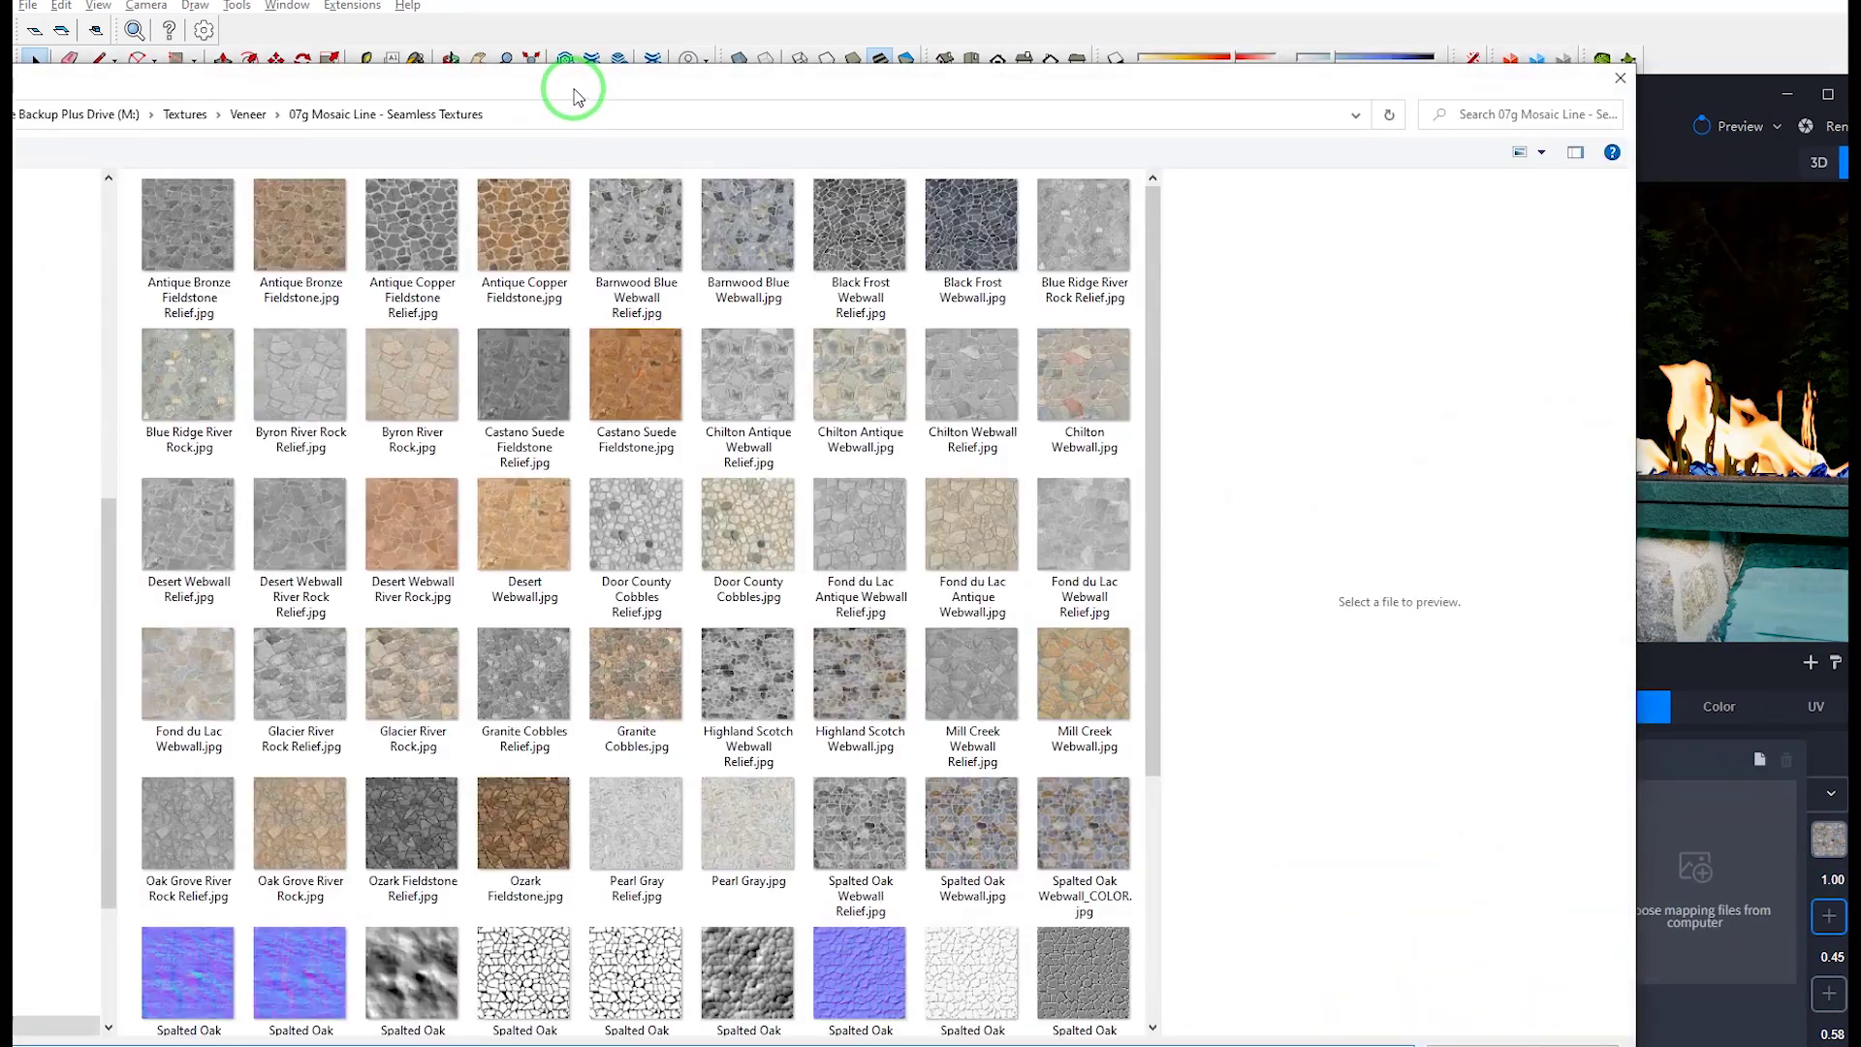
pyautogui.scroll(-3, 386, 952)
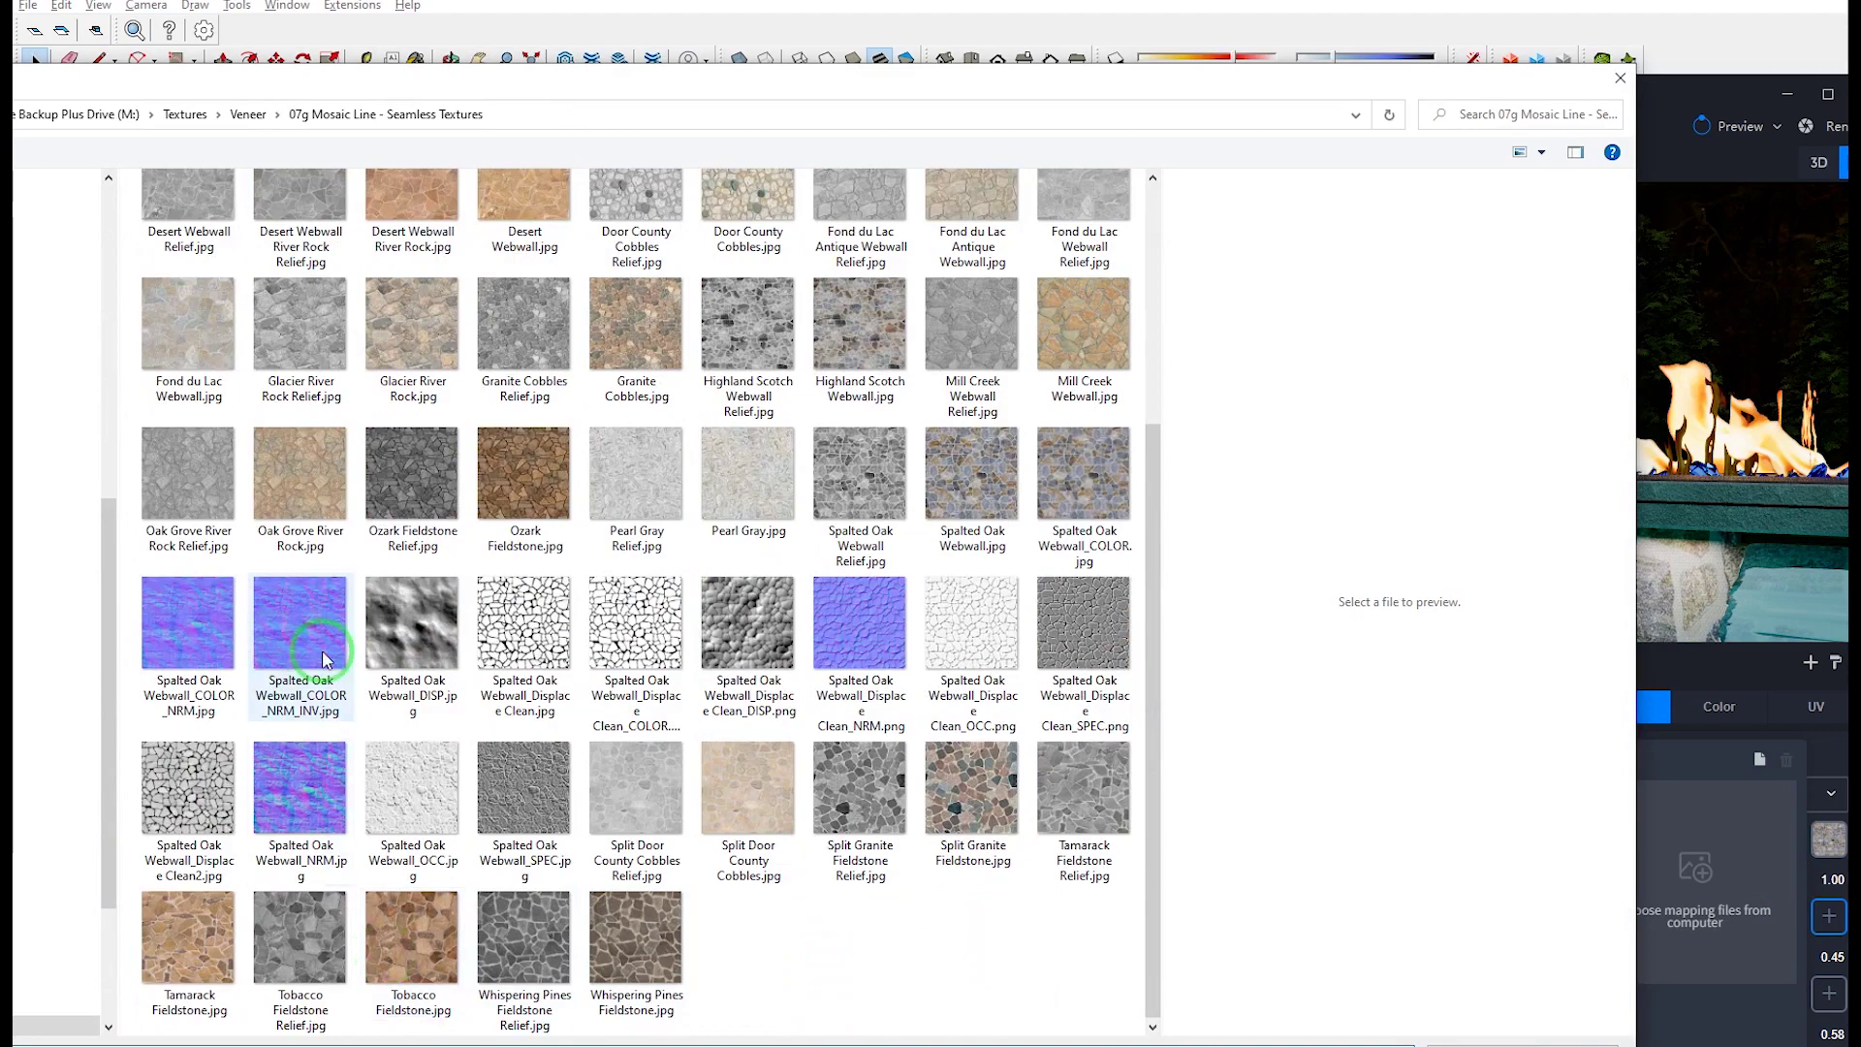
pyautogui.doubleClick(269, 690)
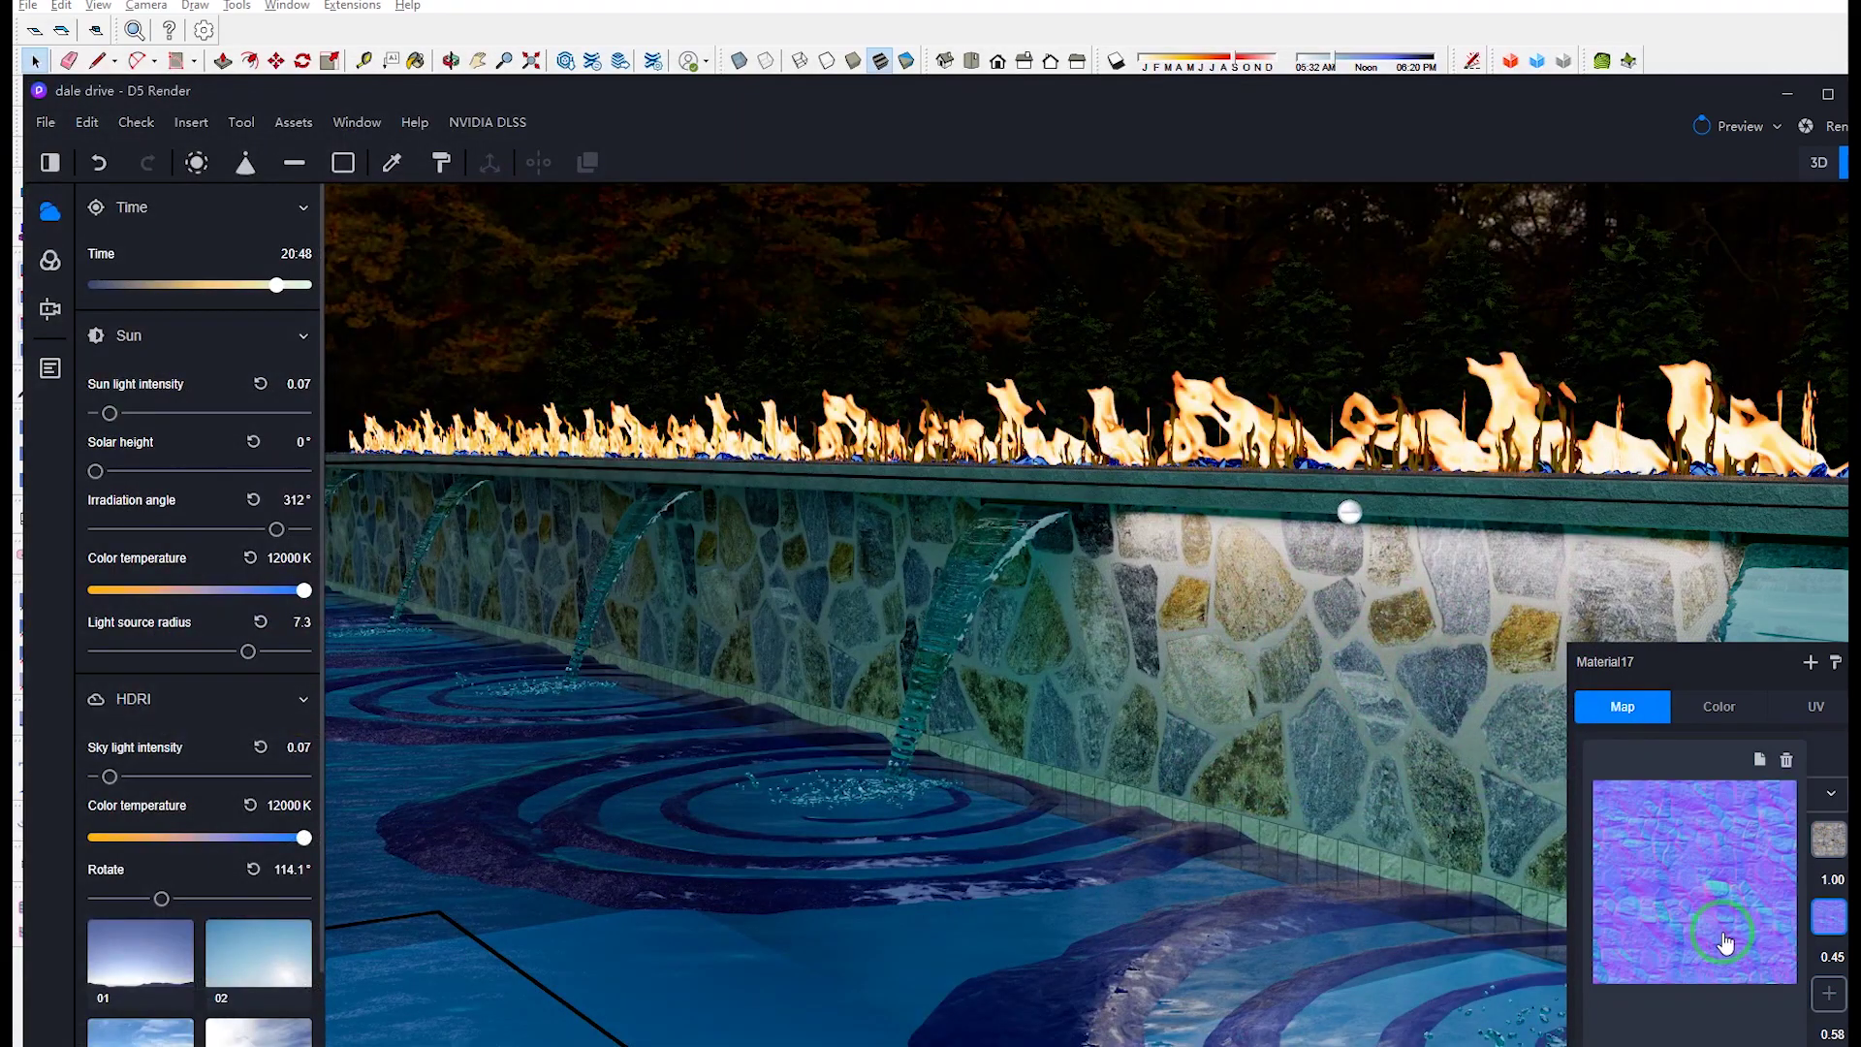
# Step: Inspect the lit stone wall up close and from different angles to judge the relief given by the normal map
pyautogui.scroll(3, 1149, 823)
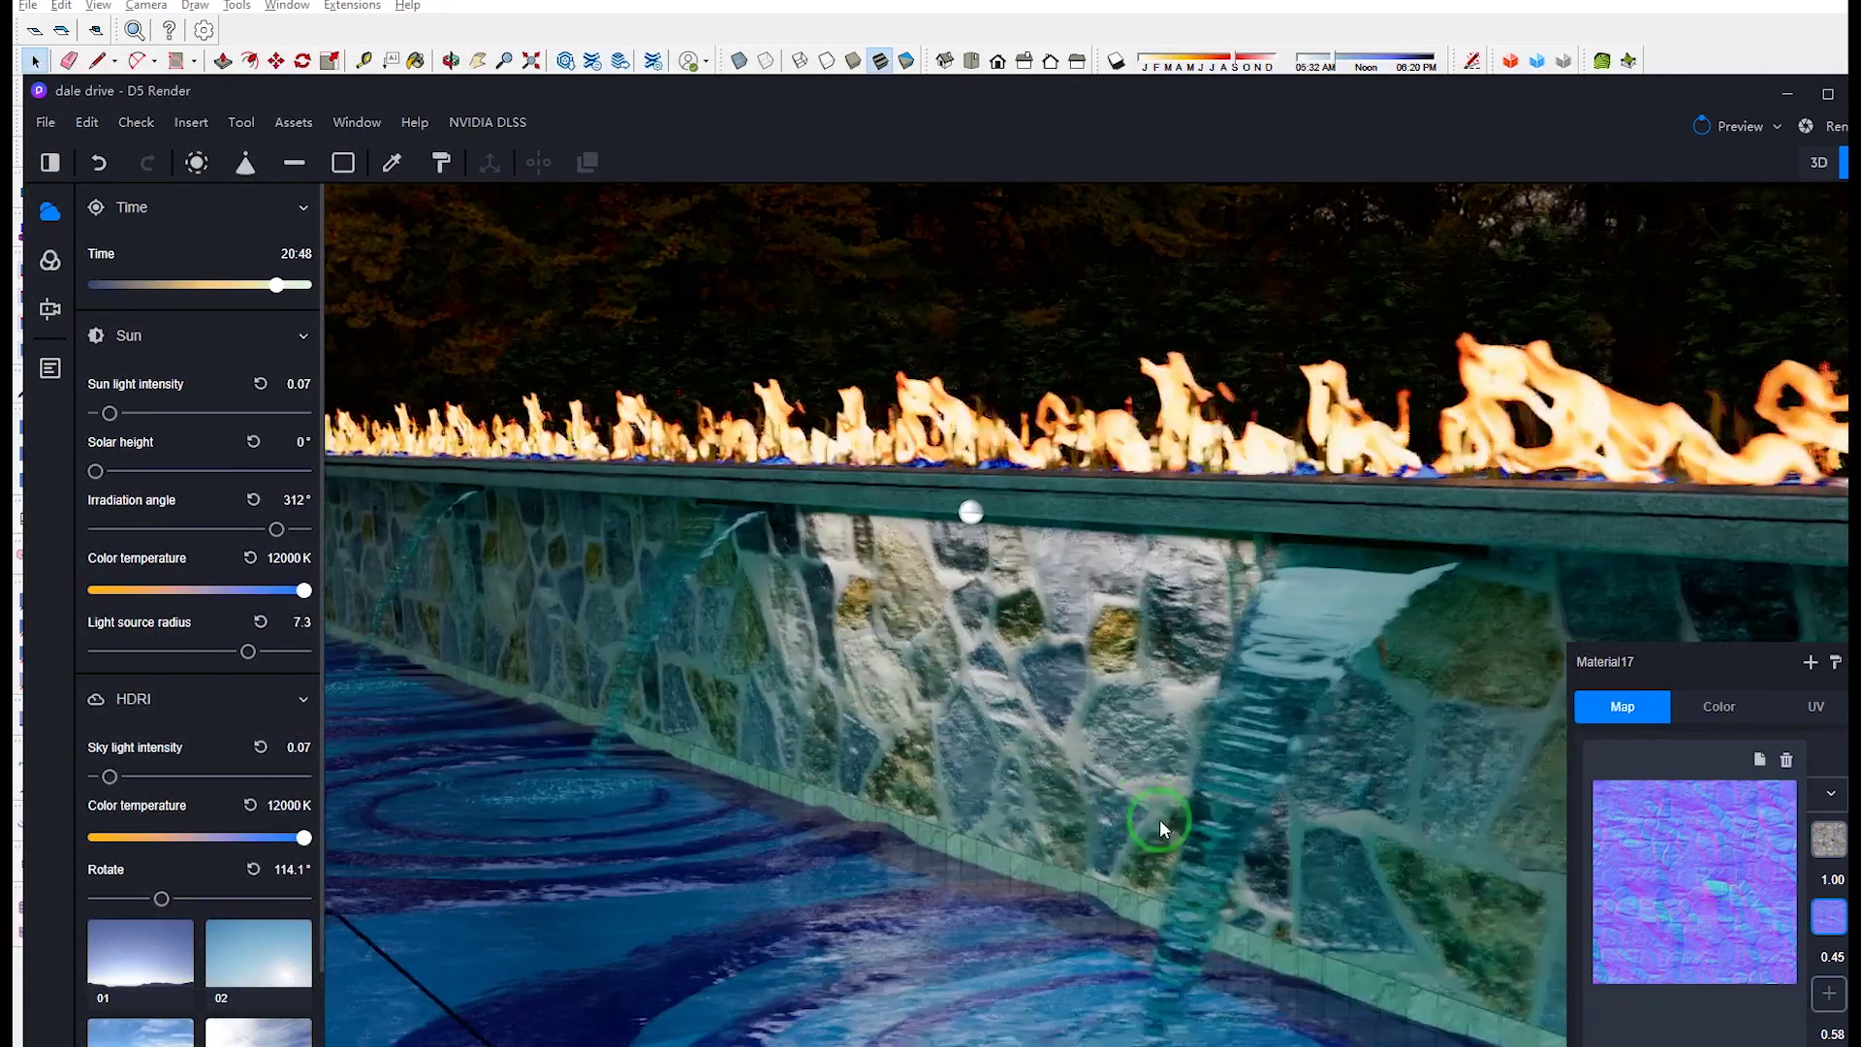
pyautogui.scroll(5, 1018, 776)
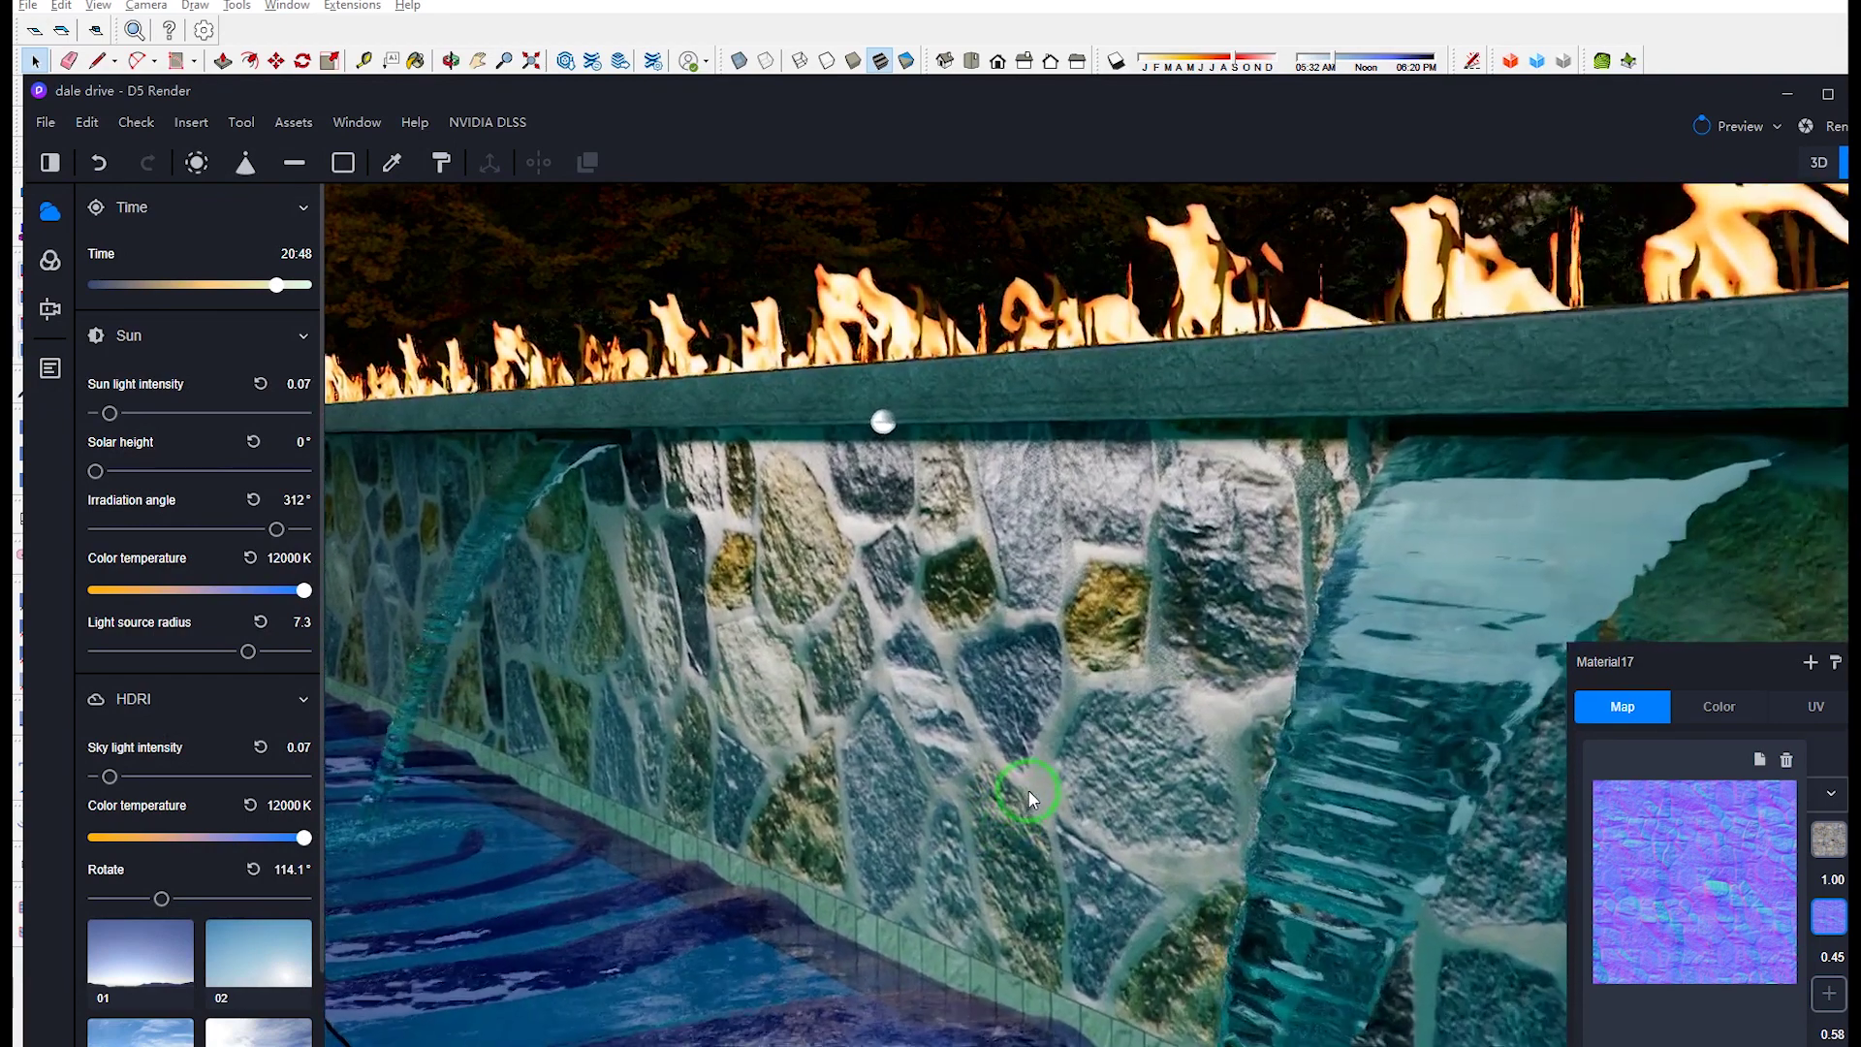
pyautogui.click(1641, 707)
pyautogui.moveTo(1753, 914)
pyautogui.mouseDown()
pyautogui.moveTo(1549, 928)
pyautogui.moveTo(1765, 929)
pyautogui.mouseUp()
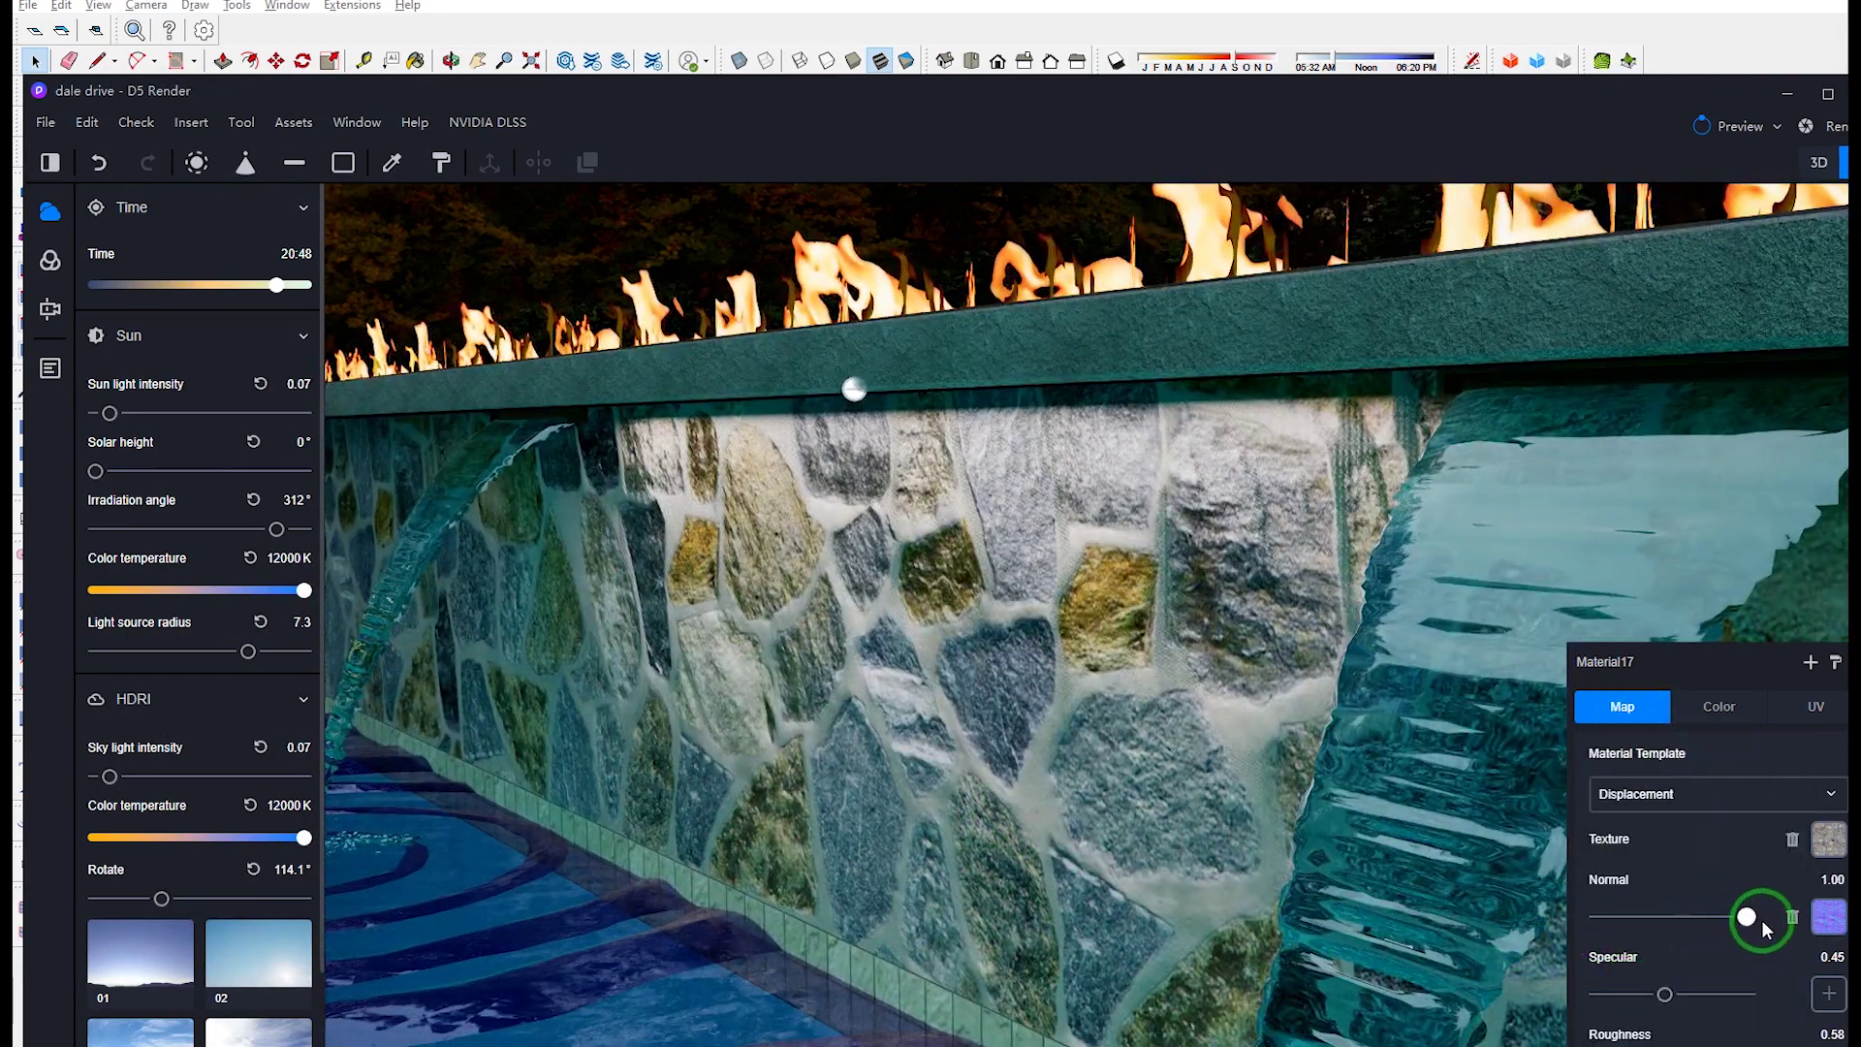
pyautogui.scroll(3, 1032, 718)
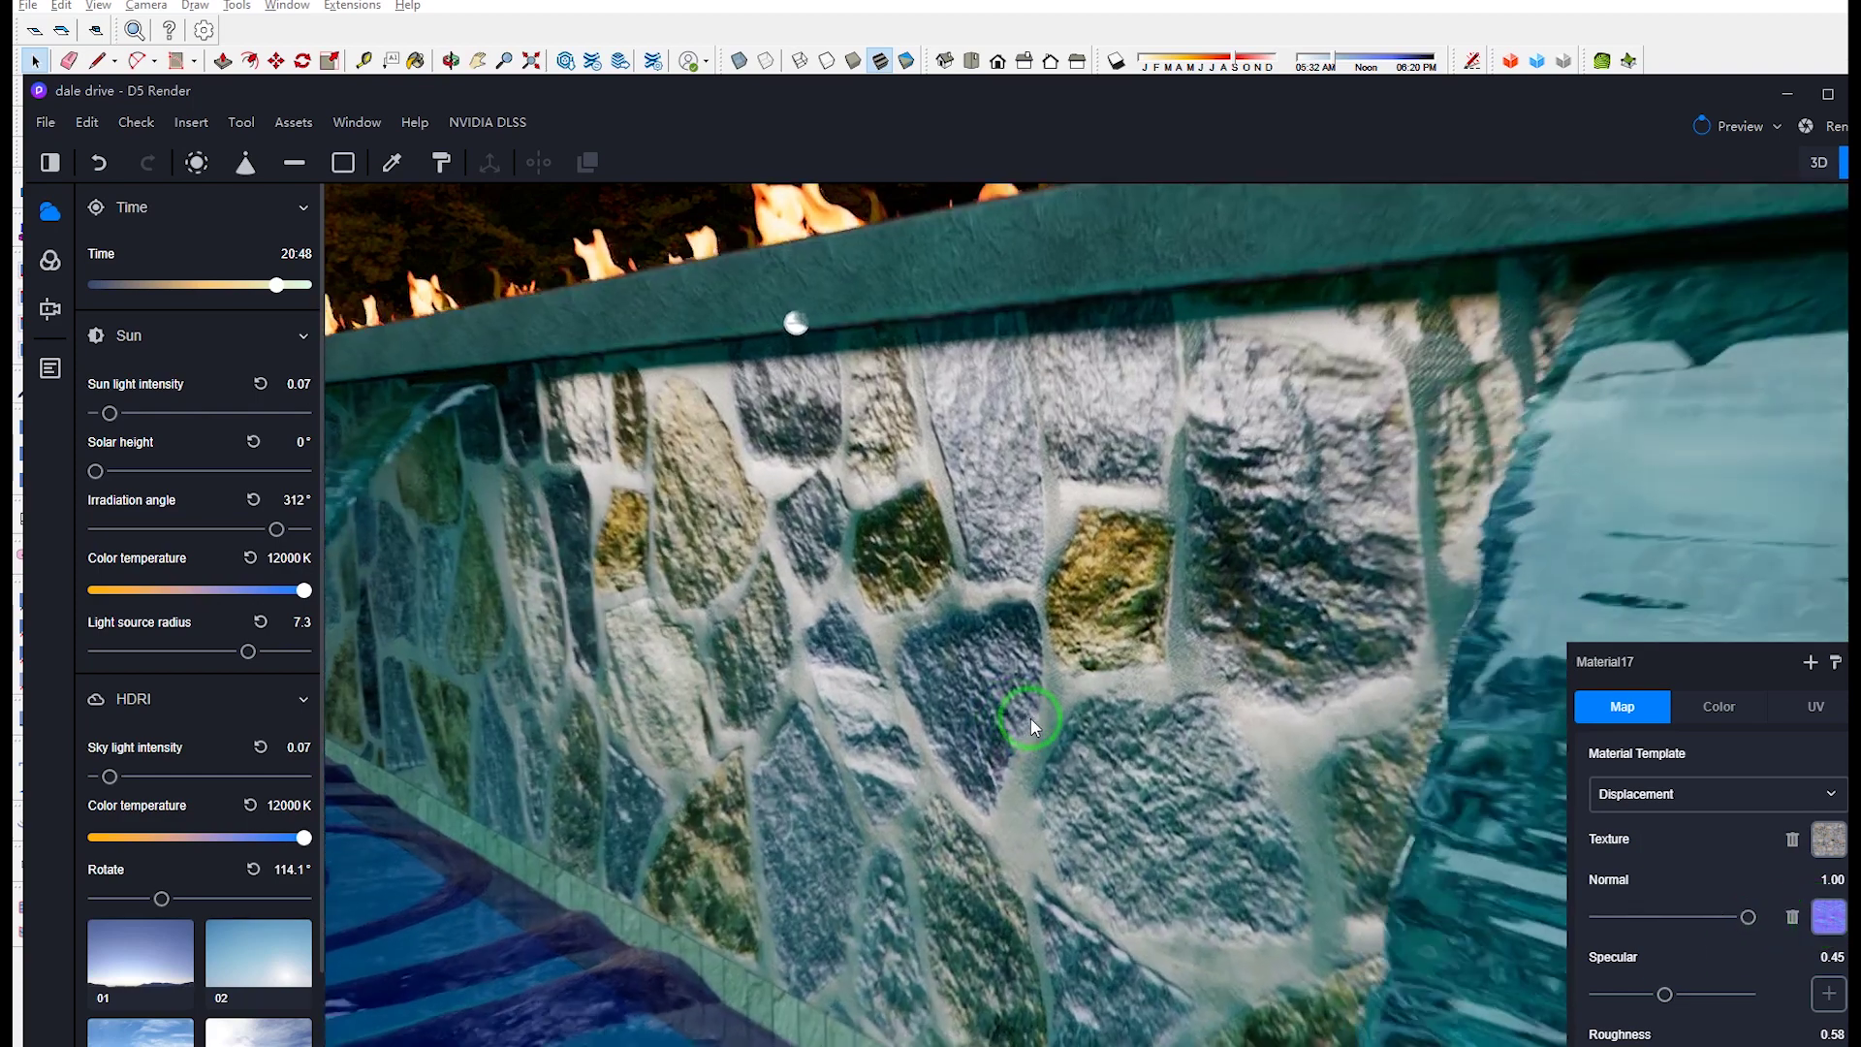
pyautogui.scroll(2, 1031, 718)
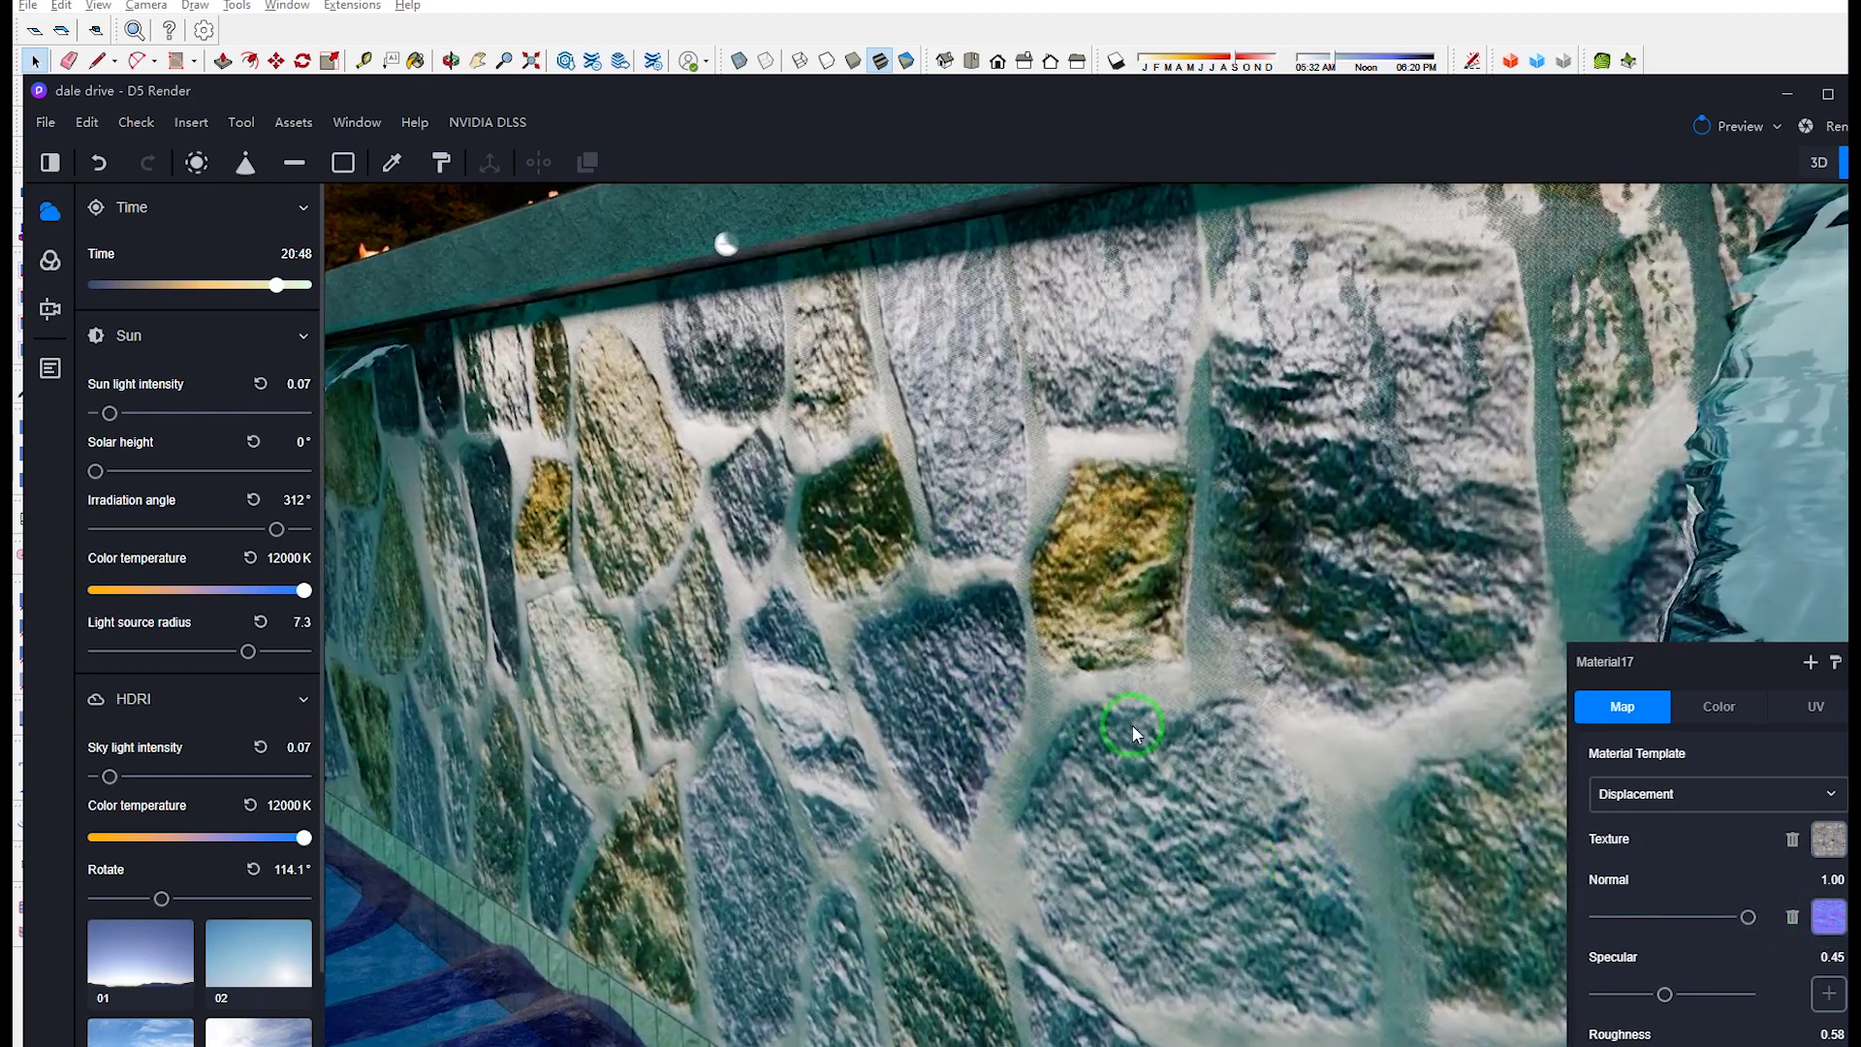
pyautogui.moveTo(1138, 725); pyautogui.dragTo(1175, 813, button='middle')
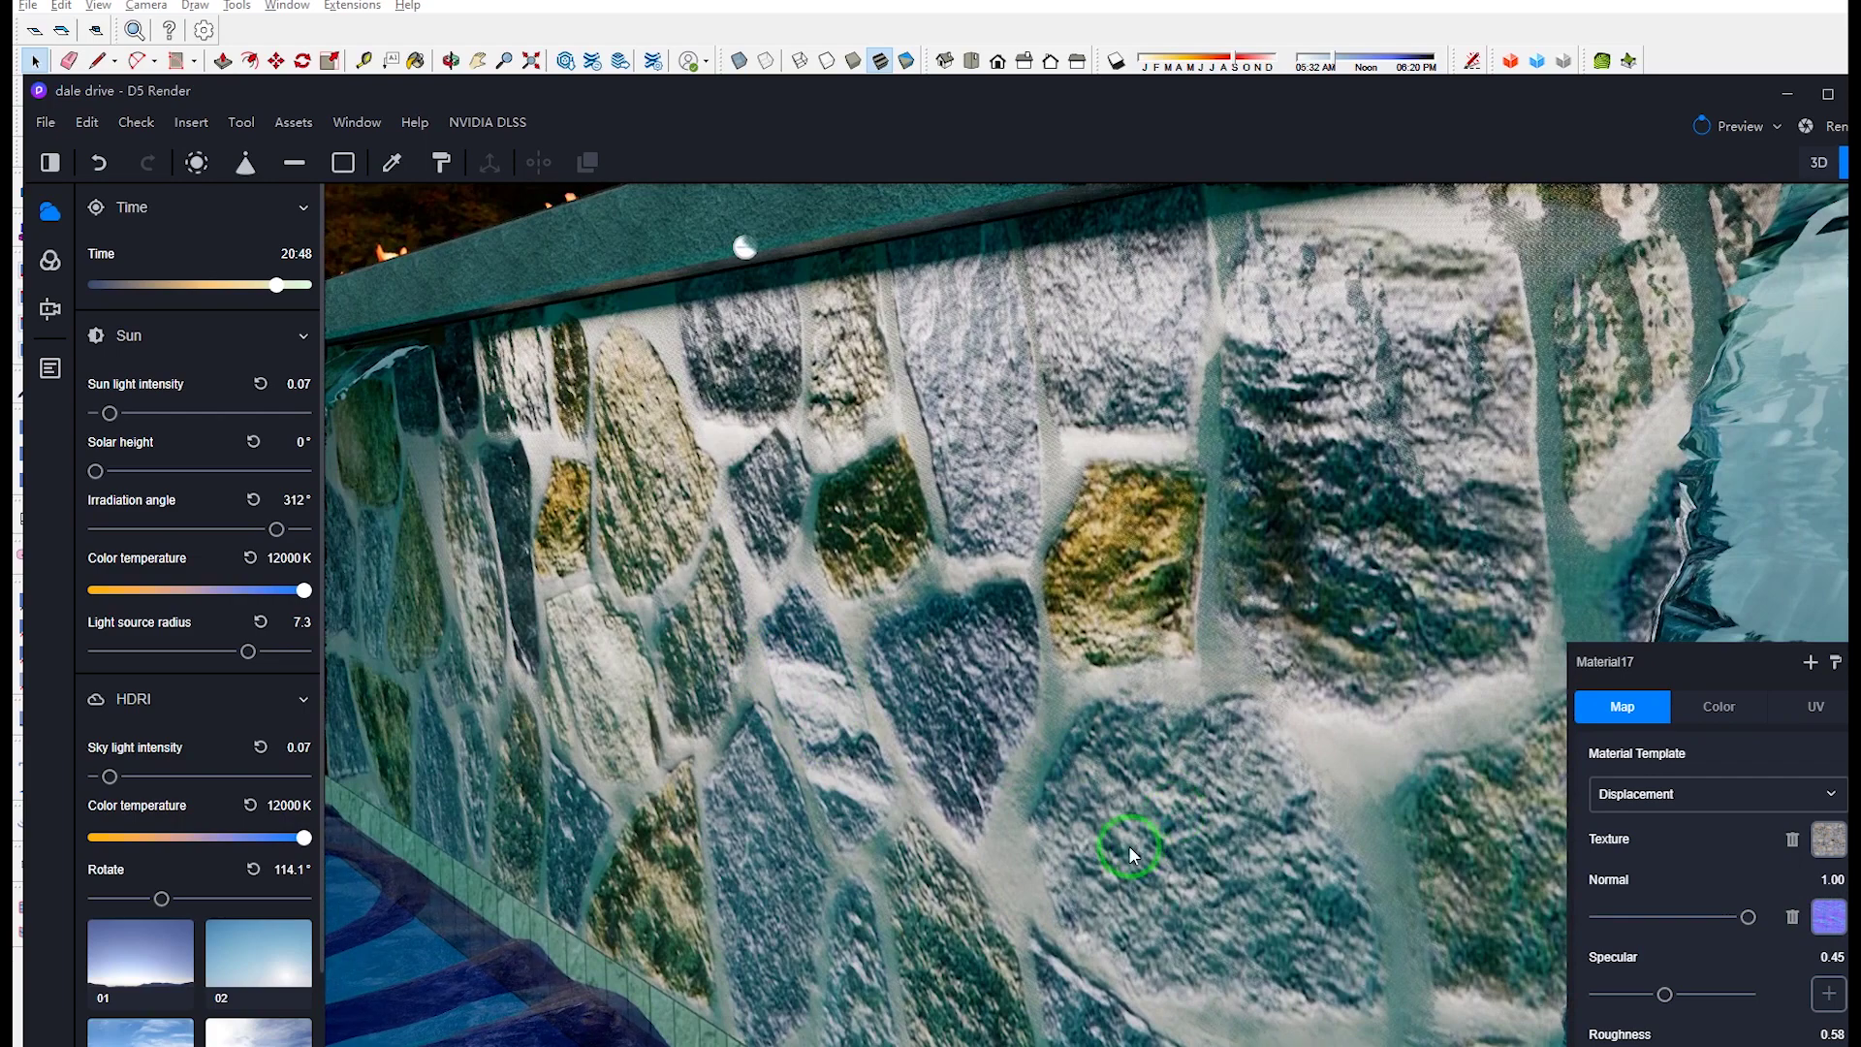
pyautogui.scroll(-3, 1128, 845)
pyautogui.scroll(4, 1115, 908)
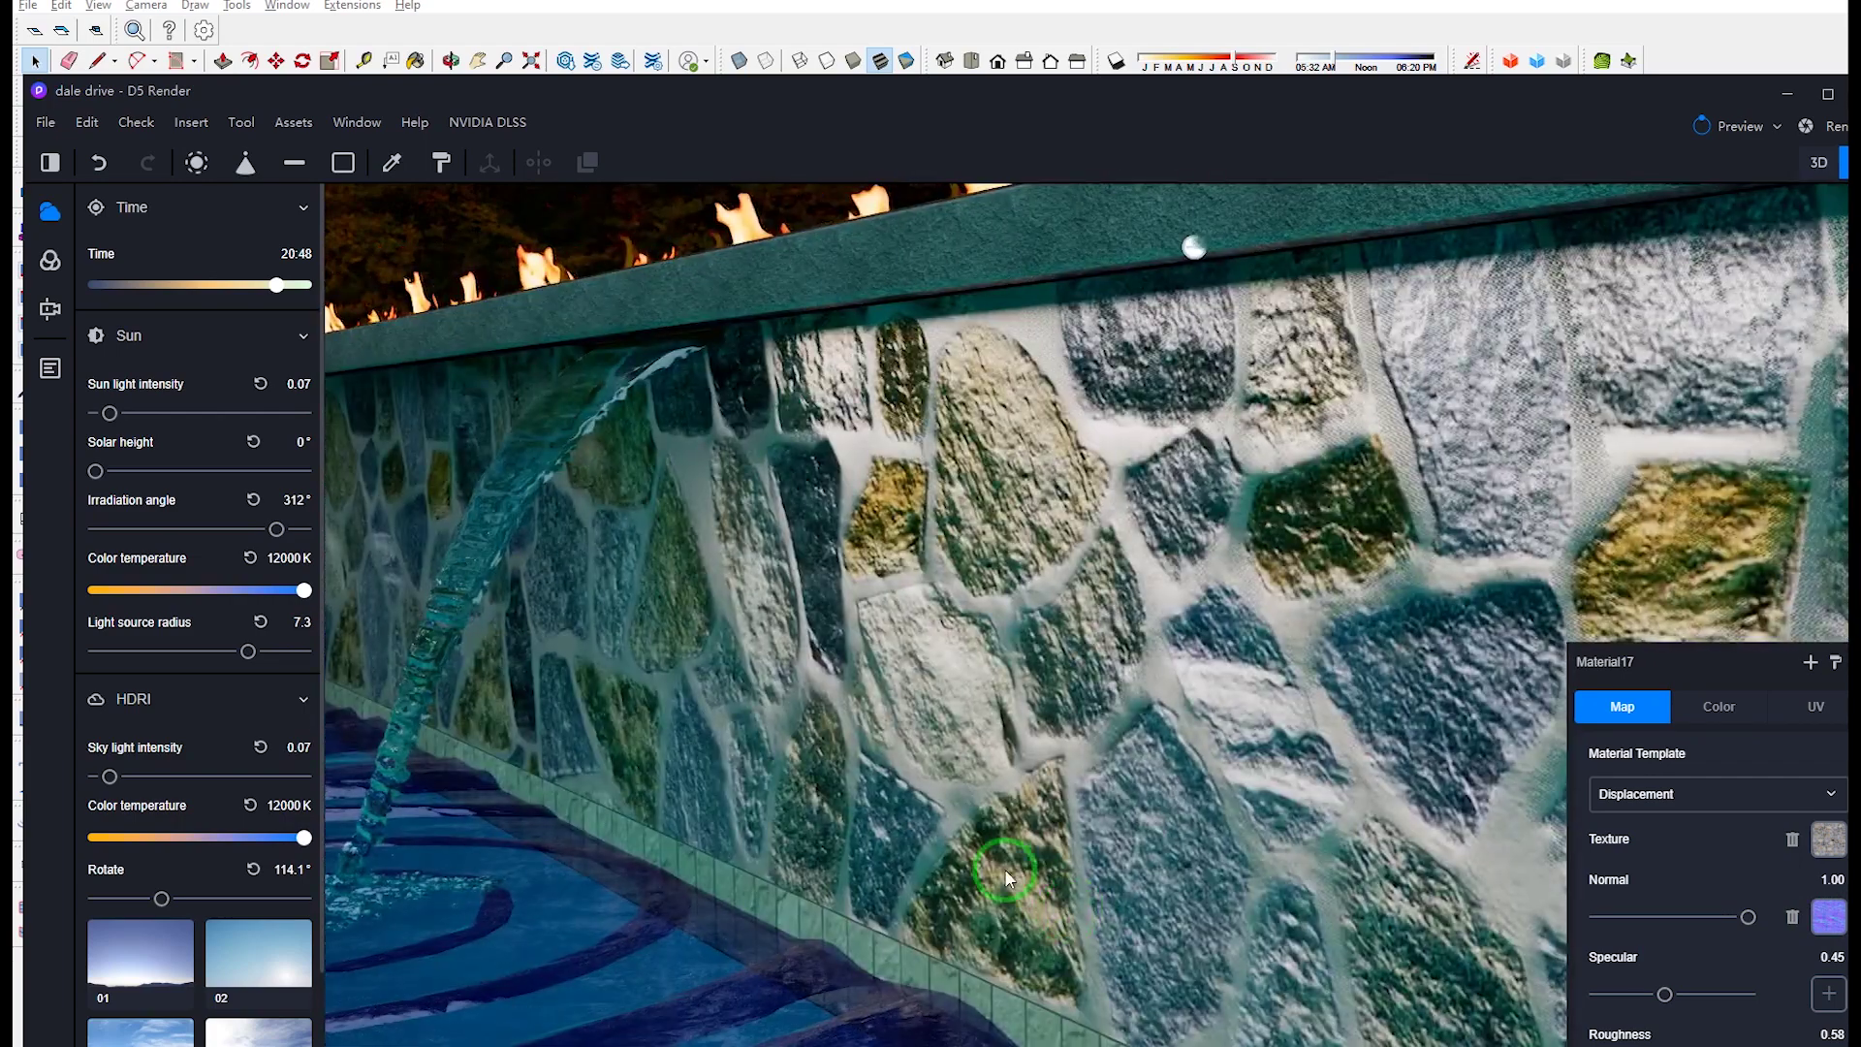
pyautogui.moveTo(1006, 870); pyautogui.dragTo(1091, 877, button='right')
pyautogui.scroll(-2, 1061, 829)
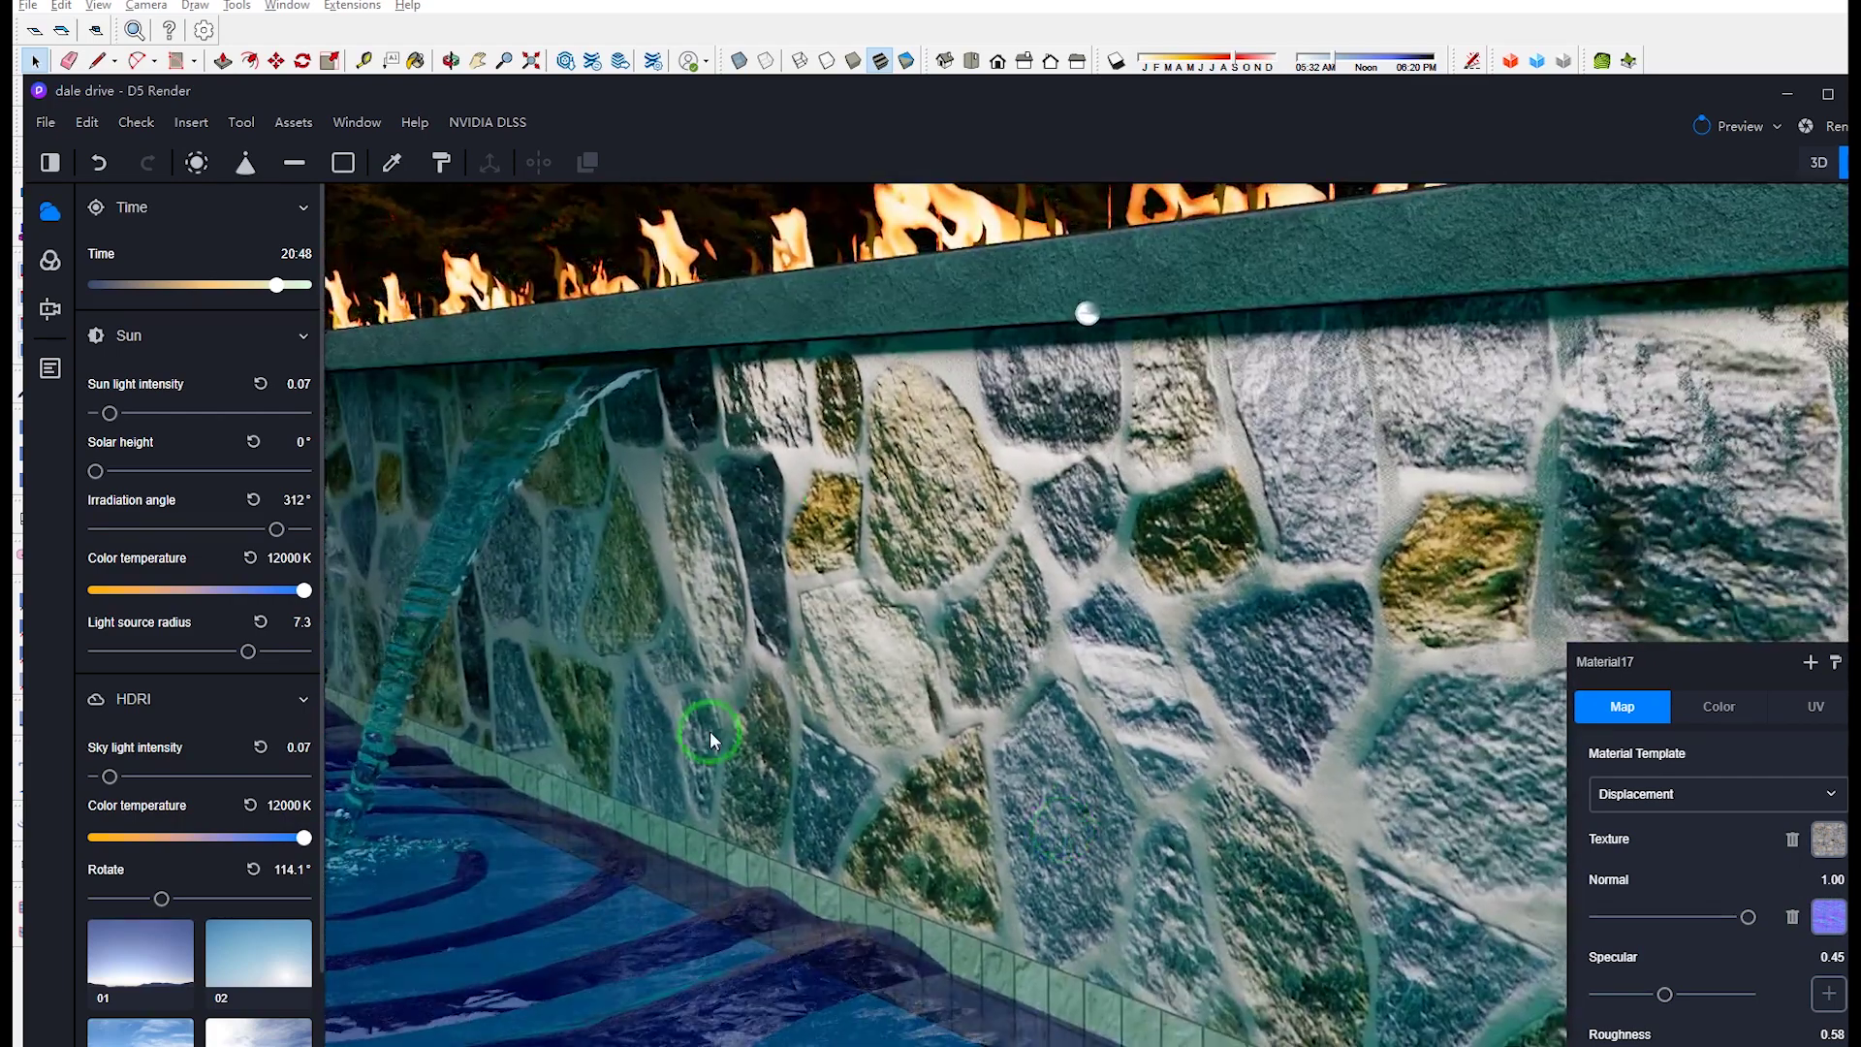
pyautogui.scroll(-2, 915, 752)
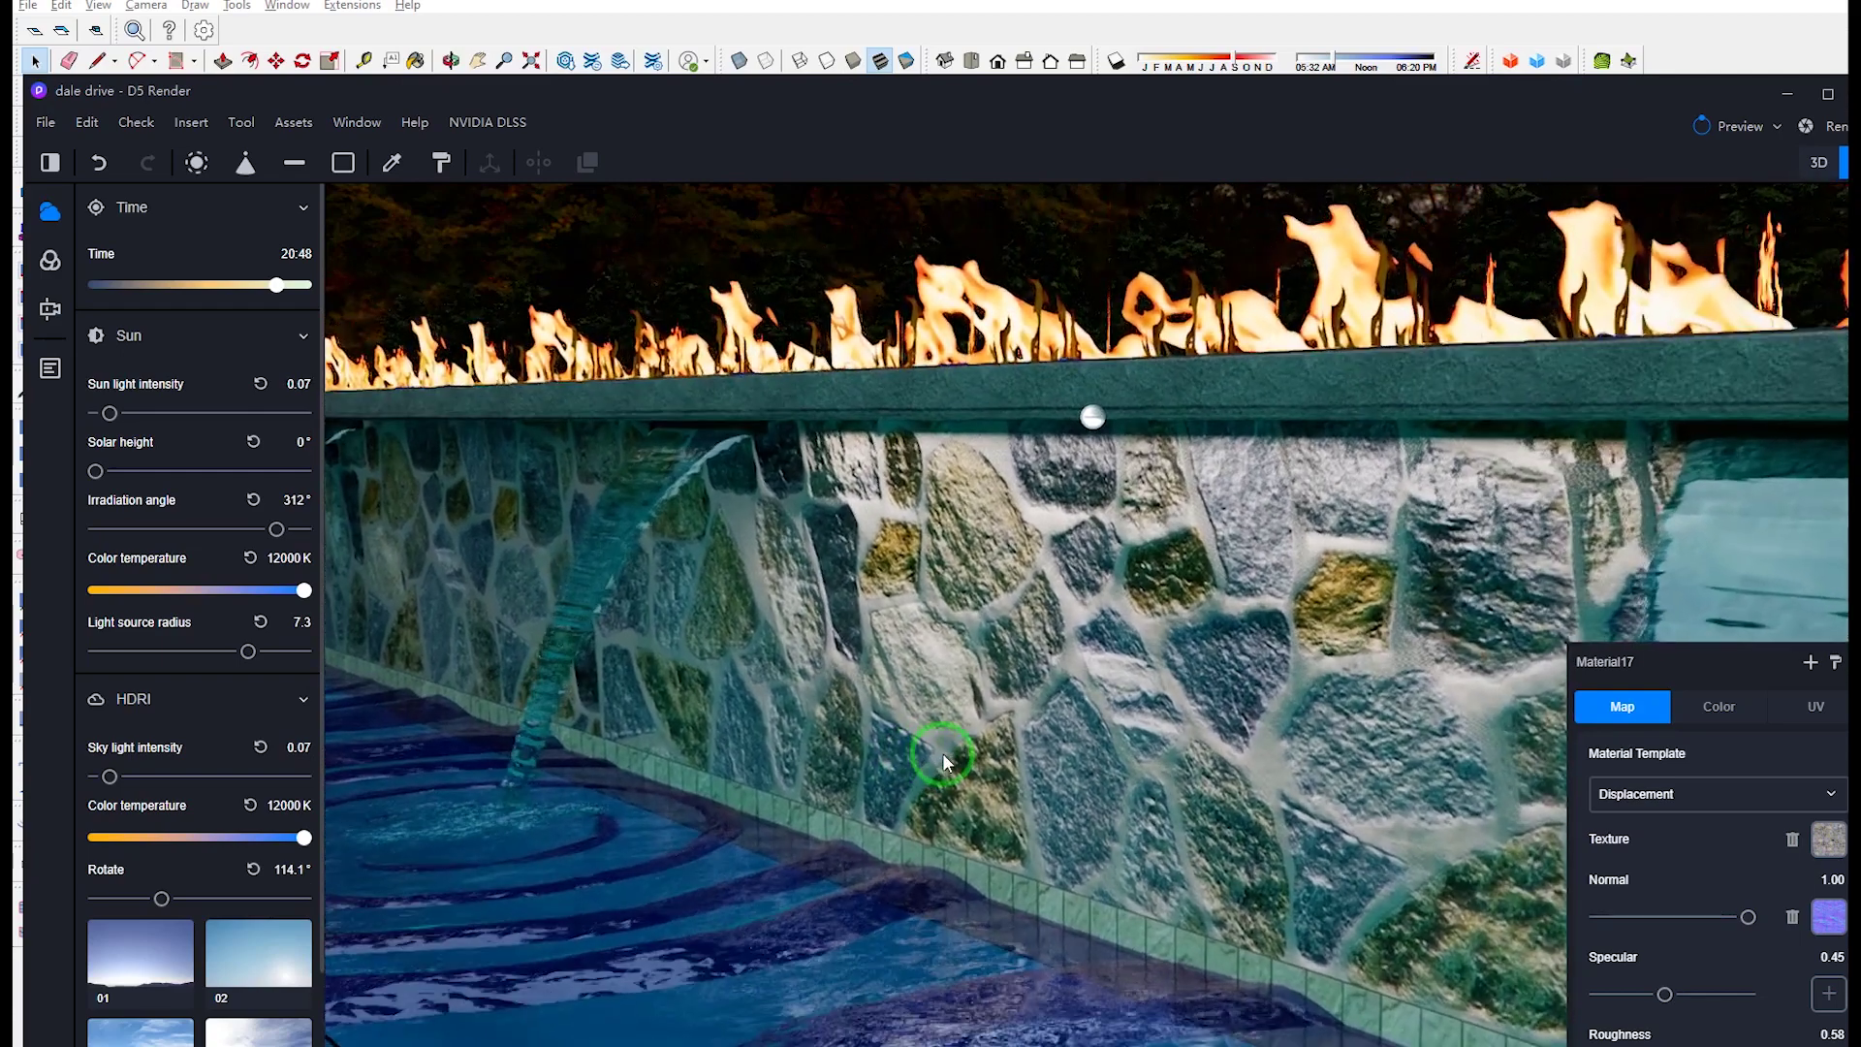
# Step: Set the stone wall material's normal strength to 0.90
pyautogui.scroll(1, 942, 753)
pyautogui.moveTo(943, 759); pyautogui.dragTo(1081, 787, button='right')
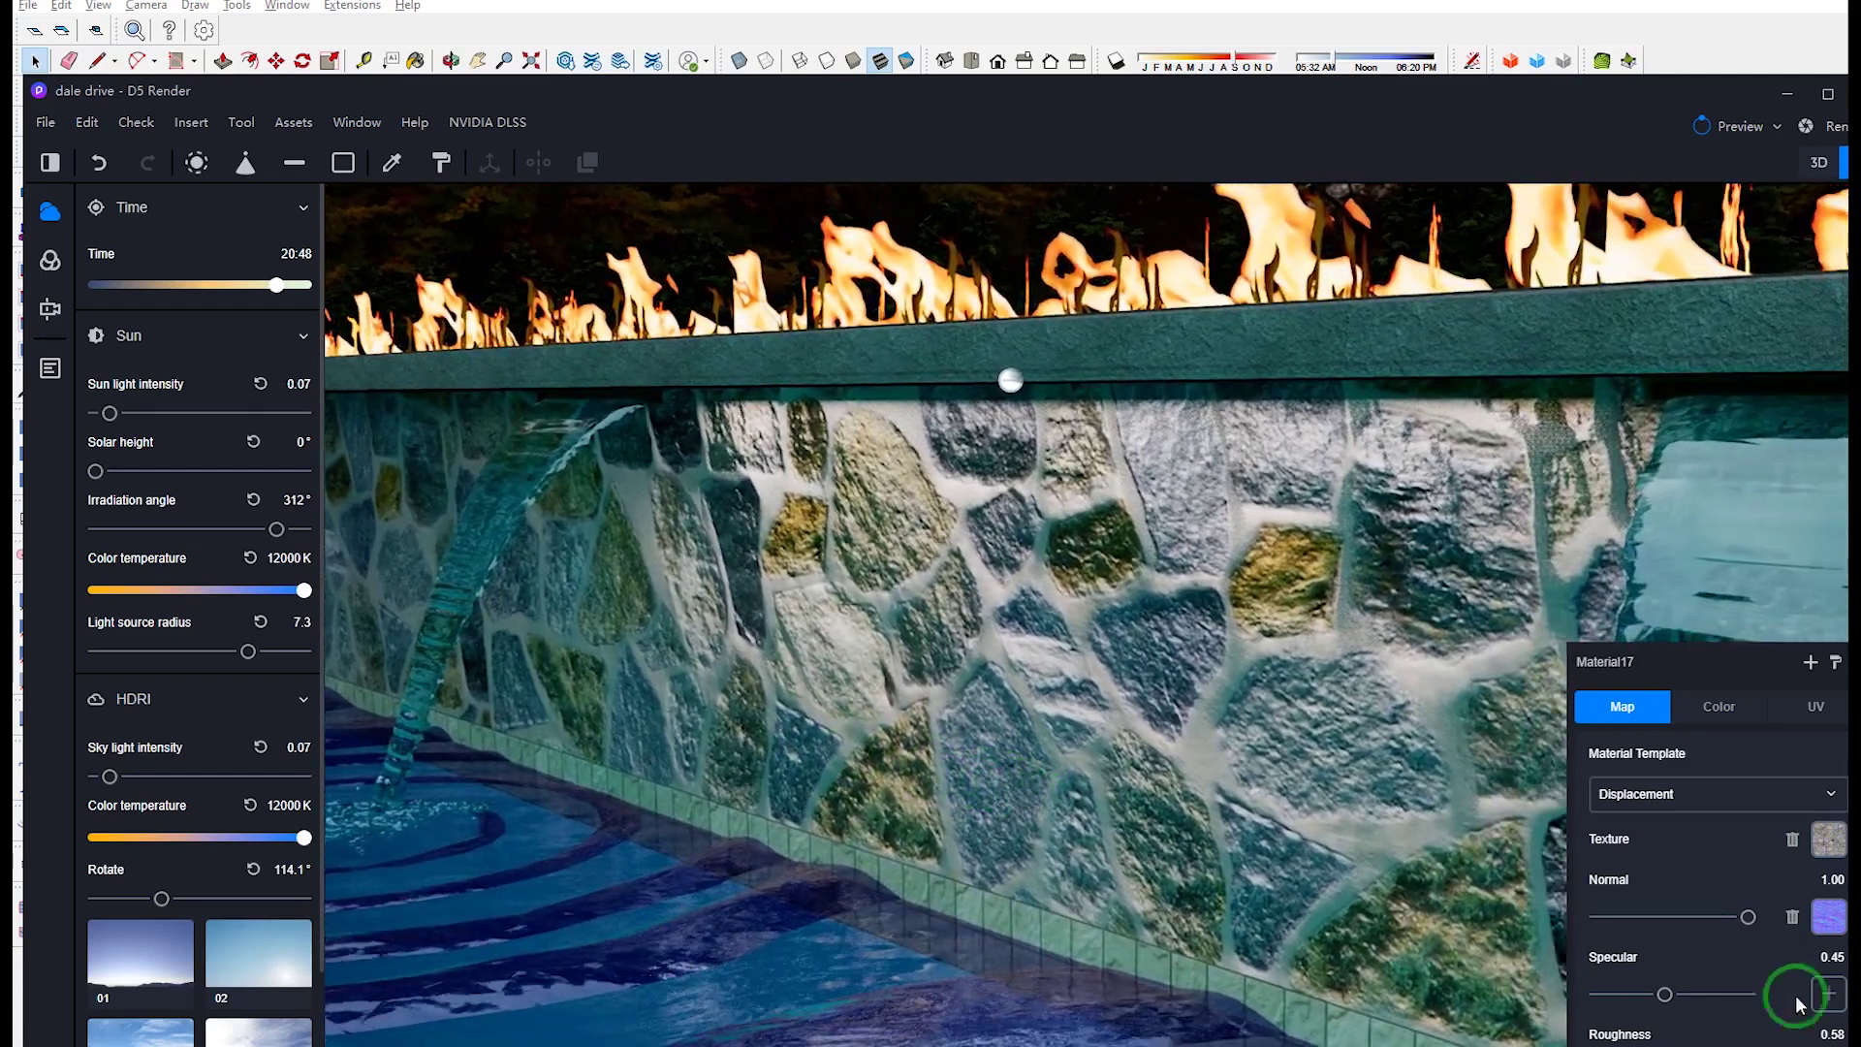
pyautogui.moveTo(1775, 919); pyautogui.dragTo(1737, 916)
# Step: Load Spalted Oak Webwall_DISP.jpg as the displacement map of the stone wall material
pyautogui.scroll(-1, 1724, 927)
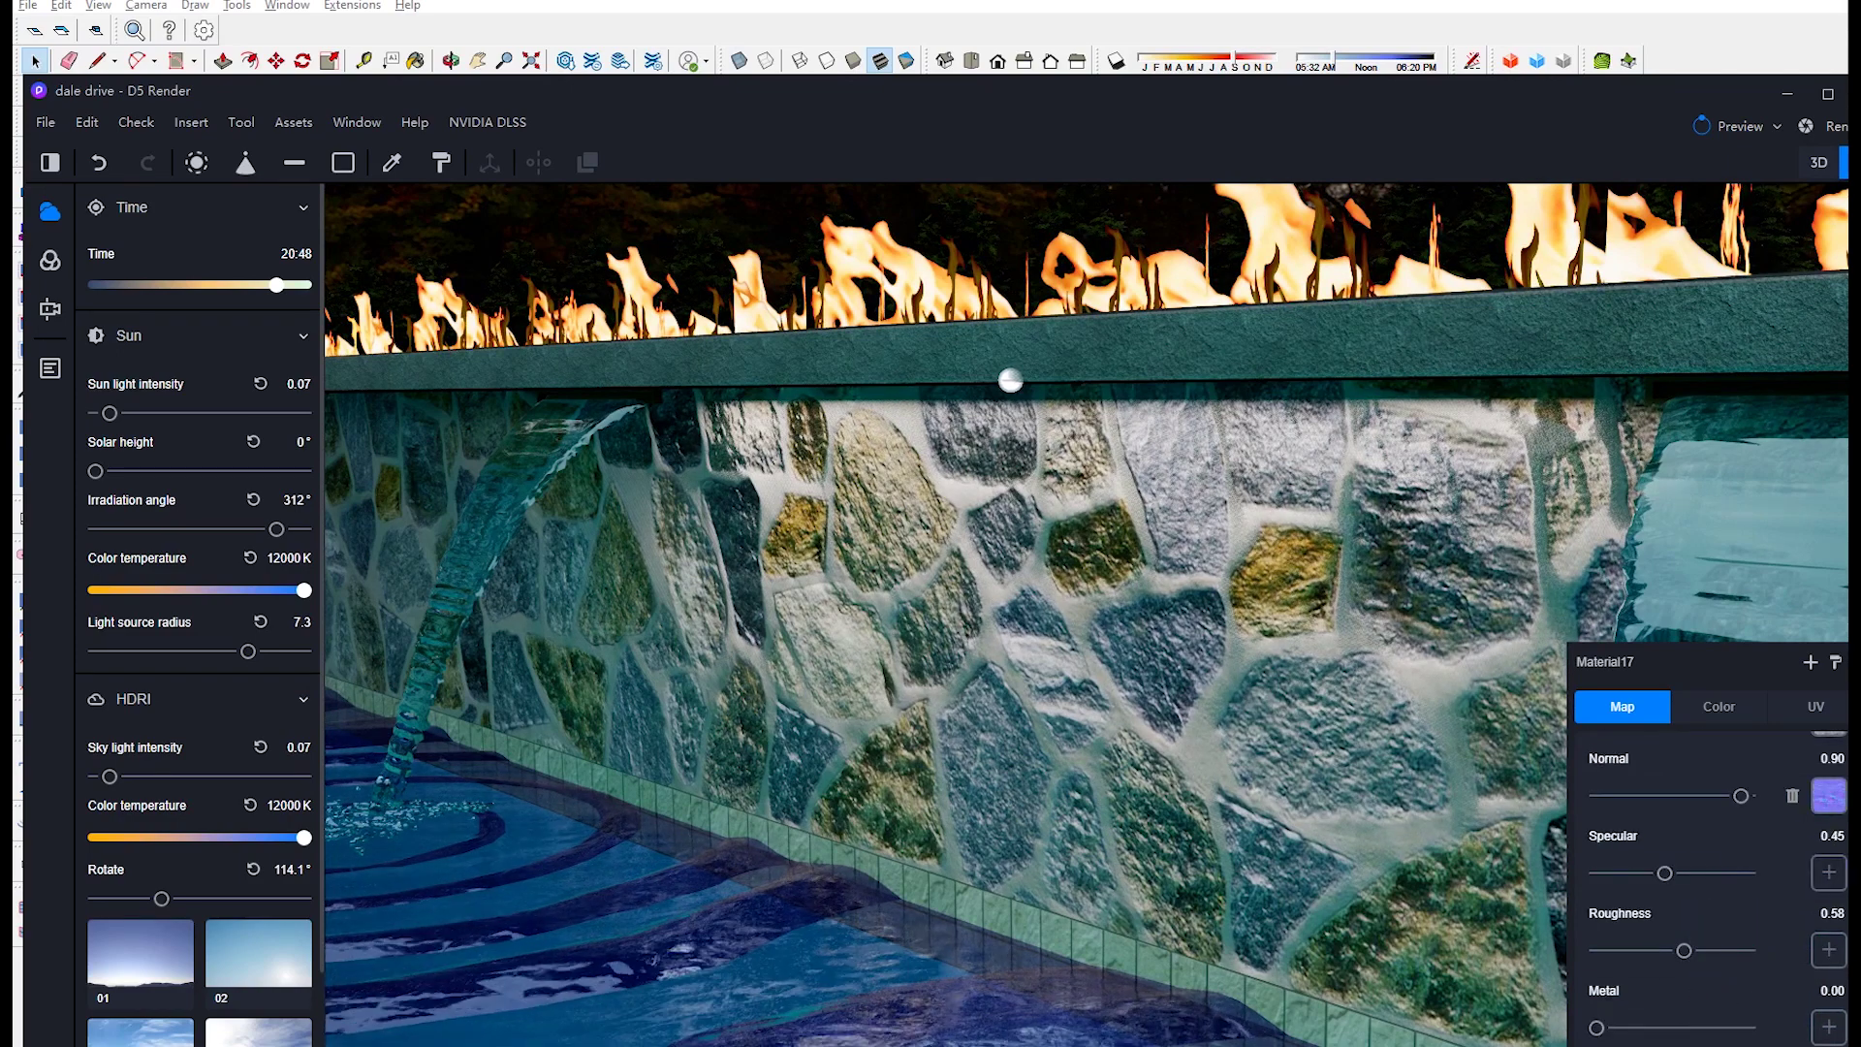
pyautogui.click(1829, 1031)
pyautogui.click(1682, 933)
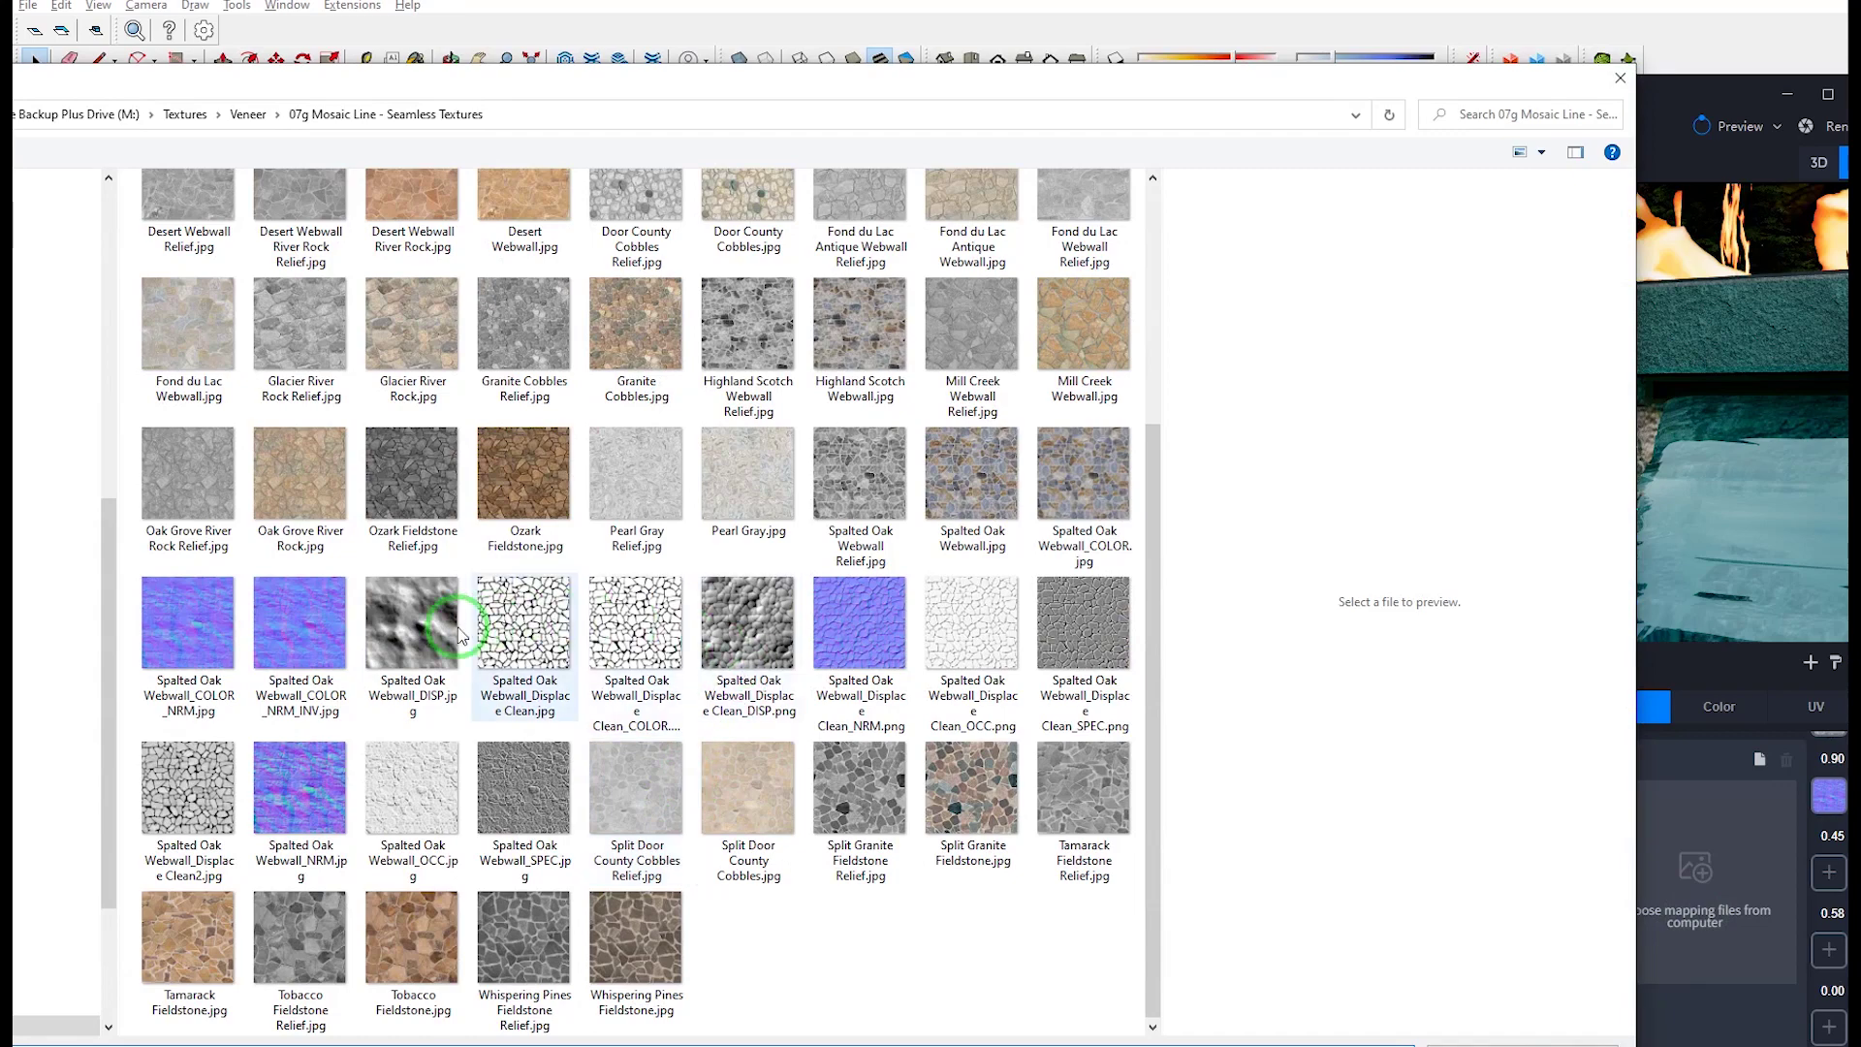
pyautogui.doubleClick(433, 647)
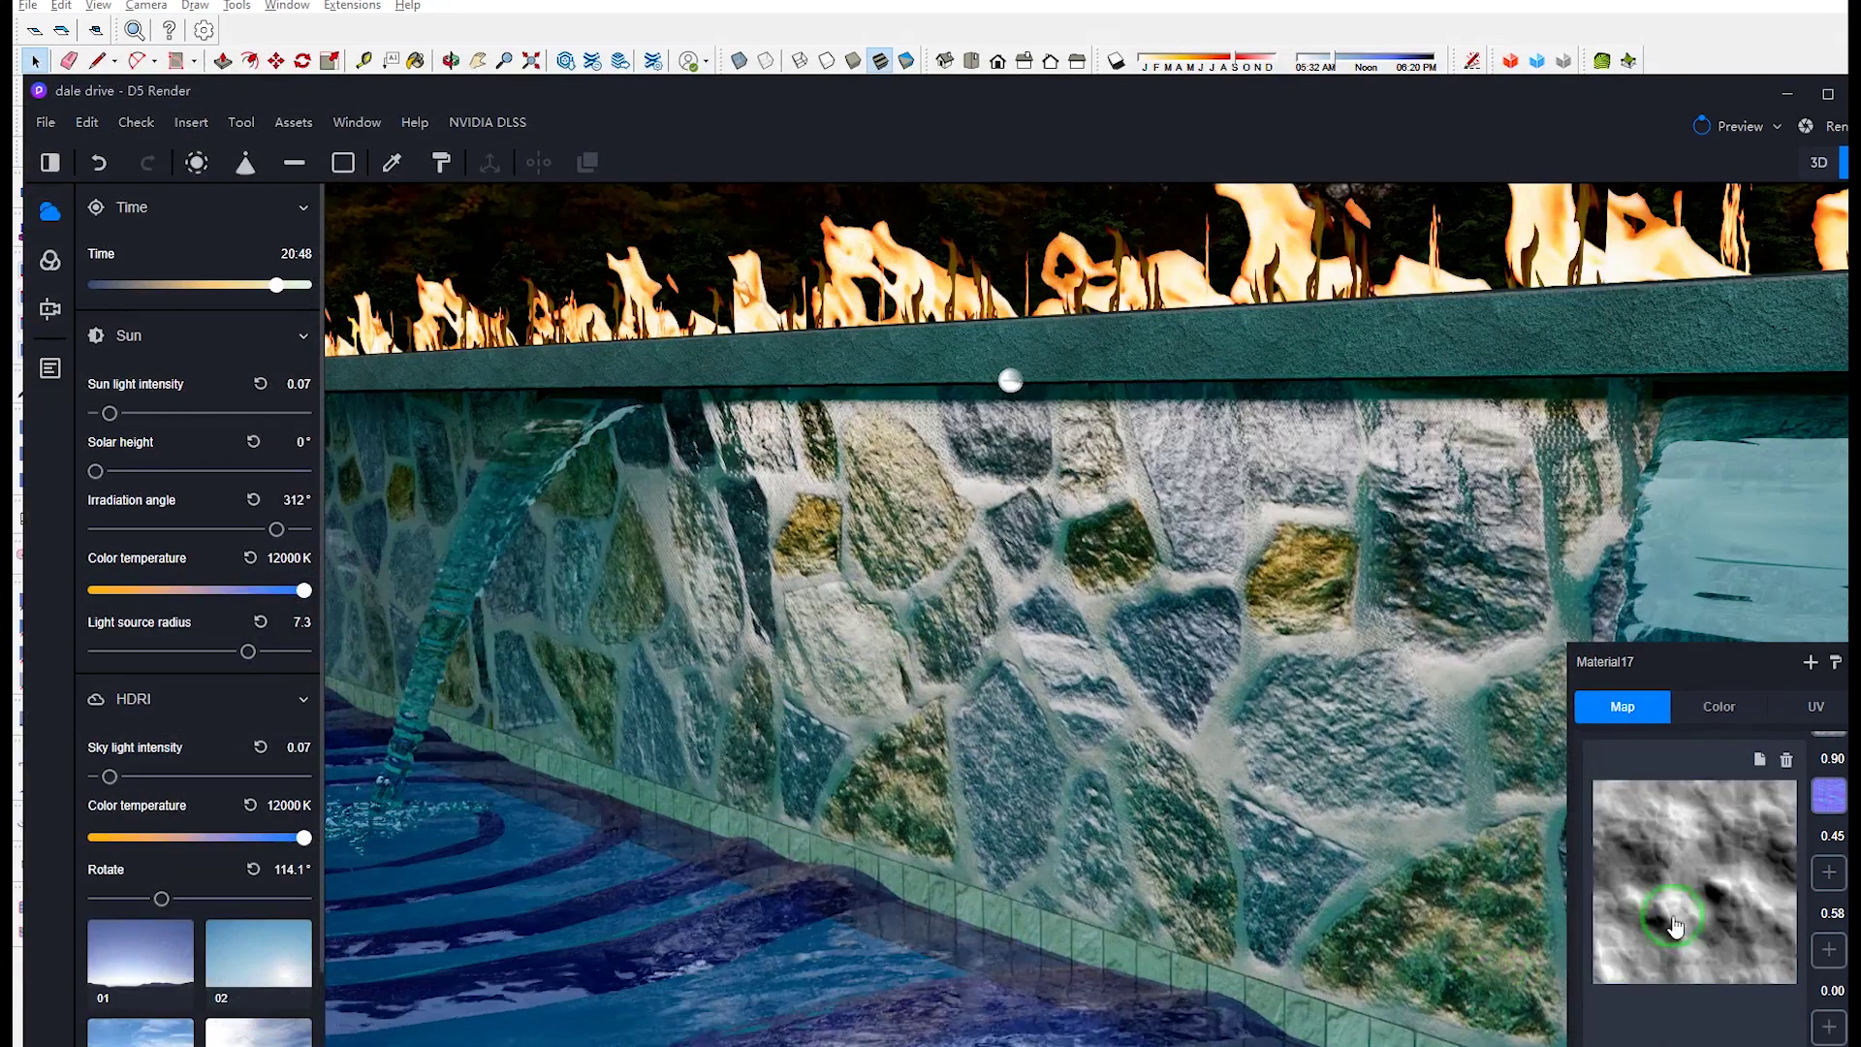
# Step: Close the map preview and remove the normal map from the stone wall material
pyautogui.click(1633, 713)
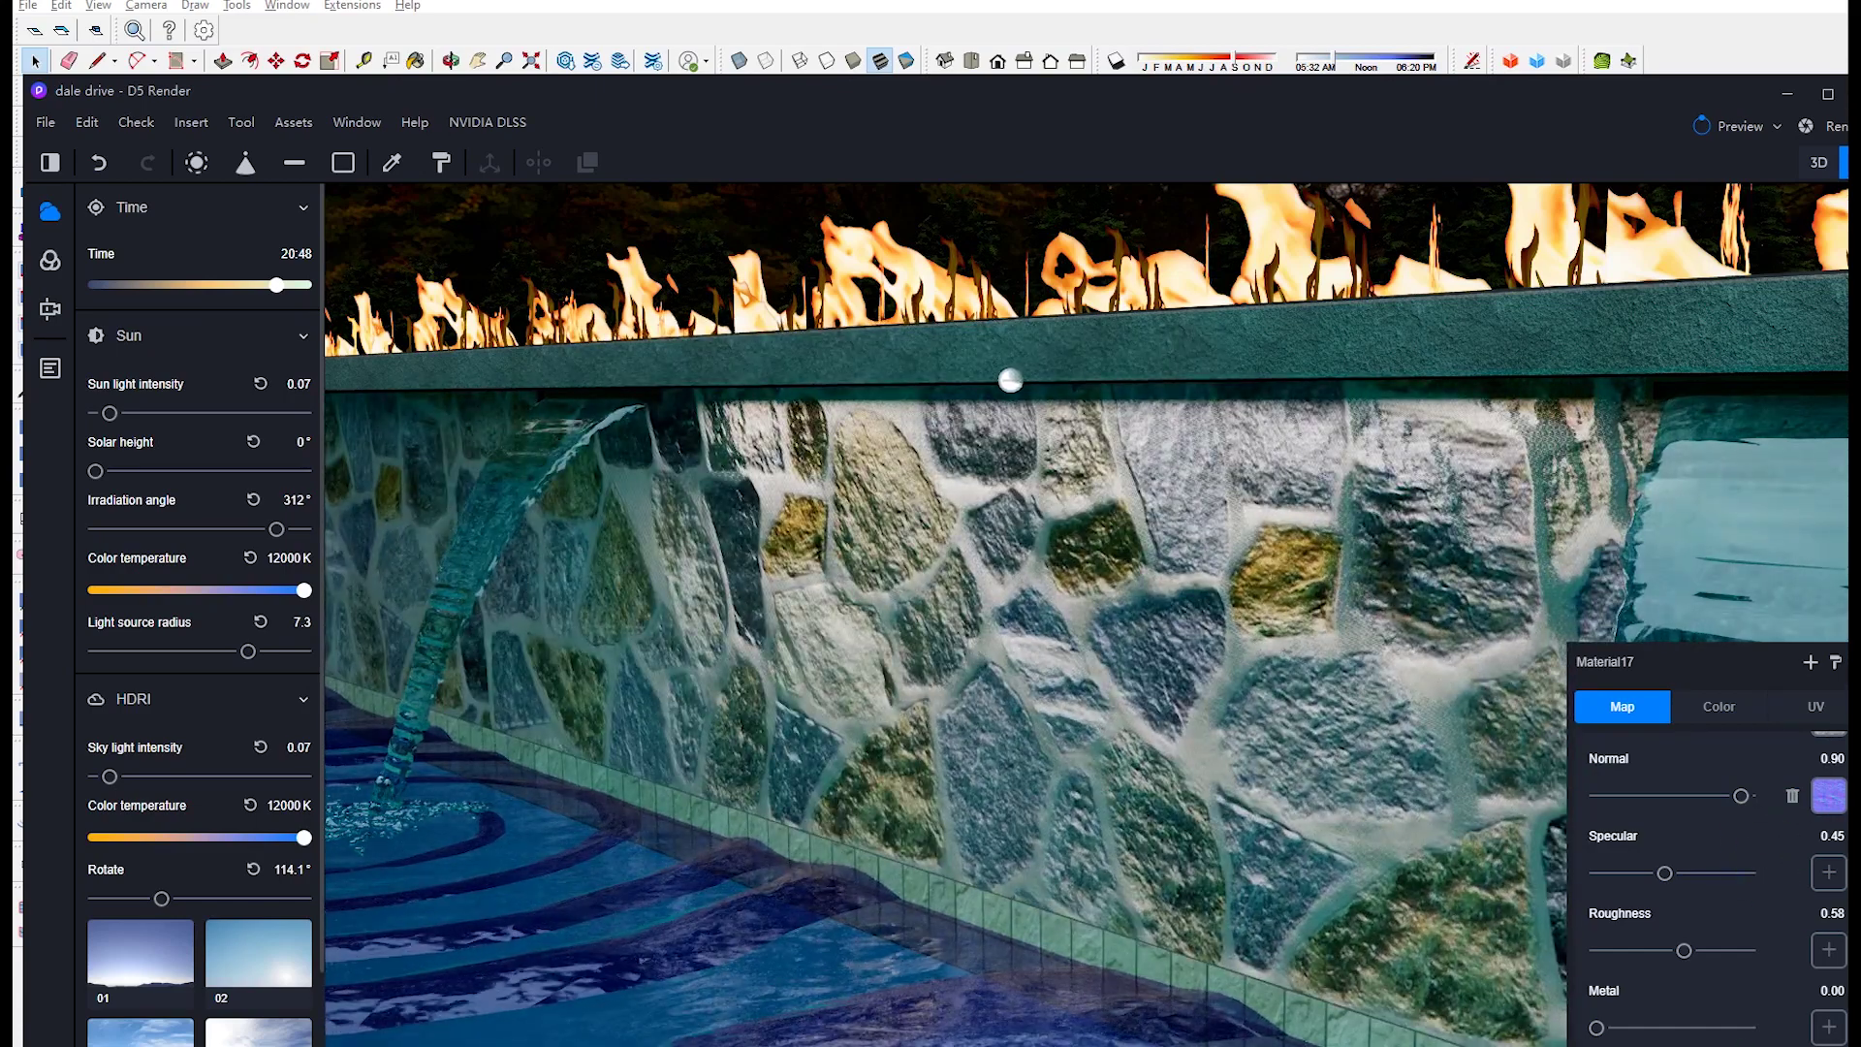
pyautogui.click(1793, 801)
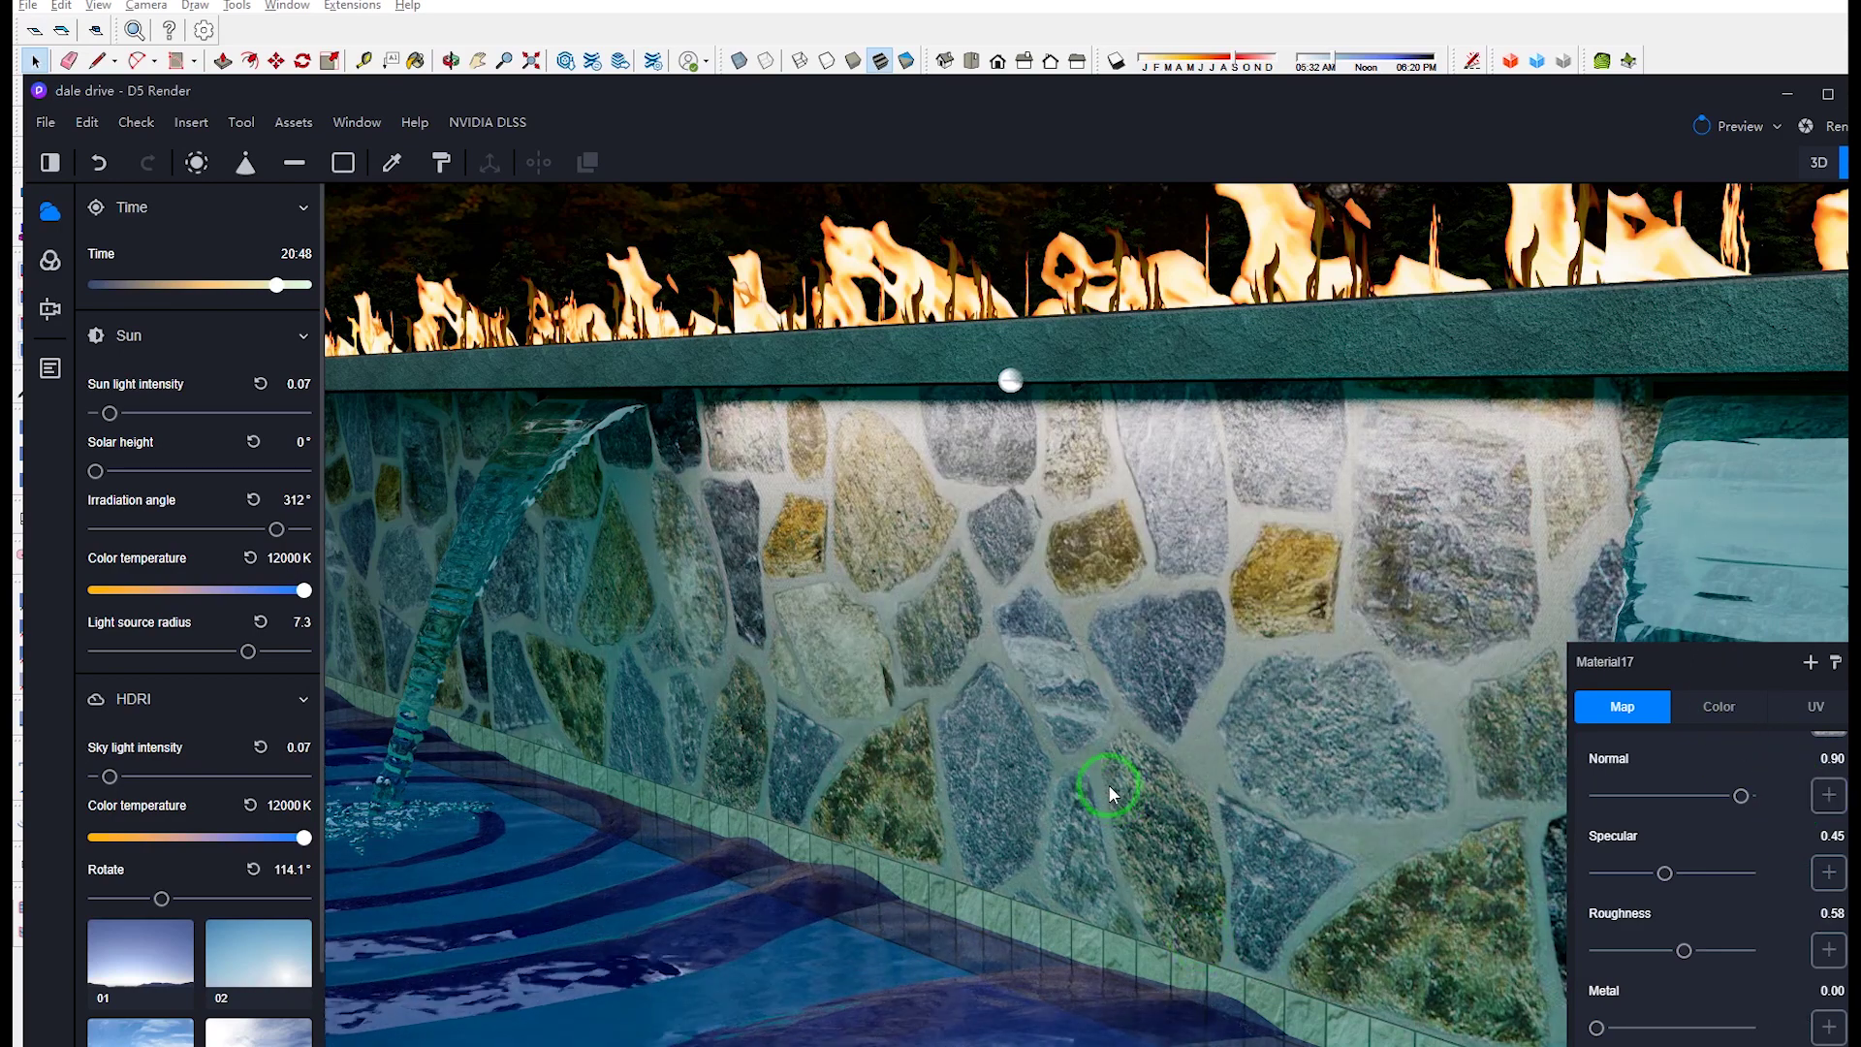
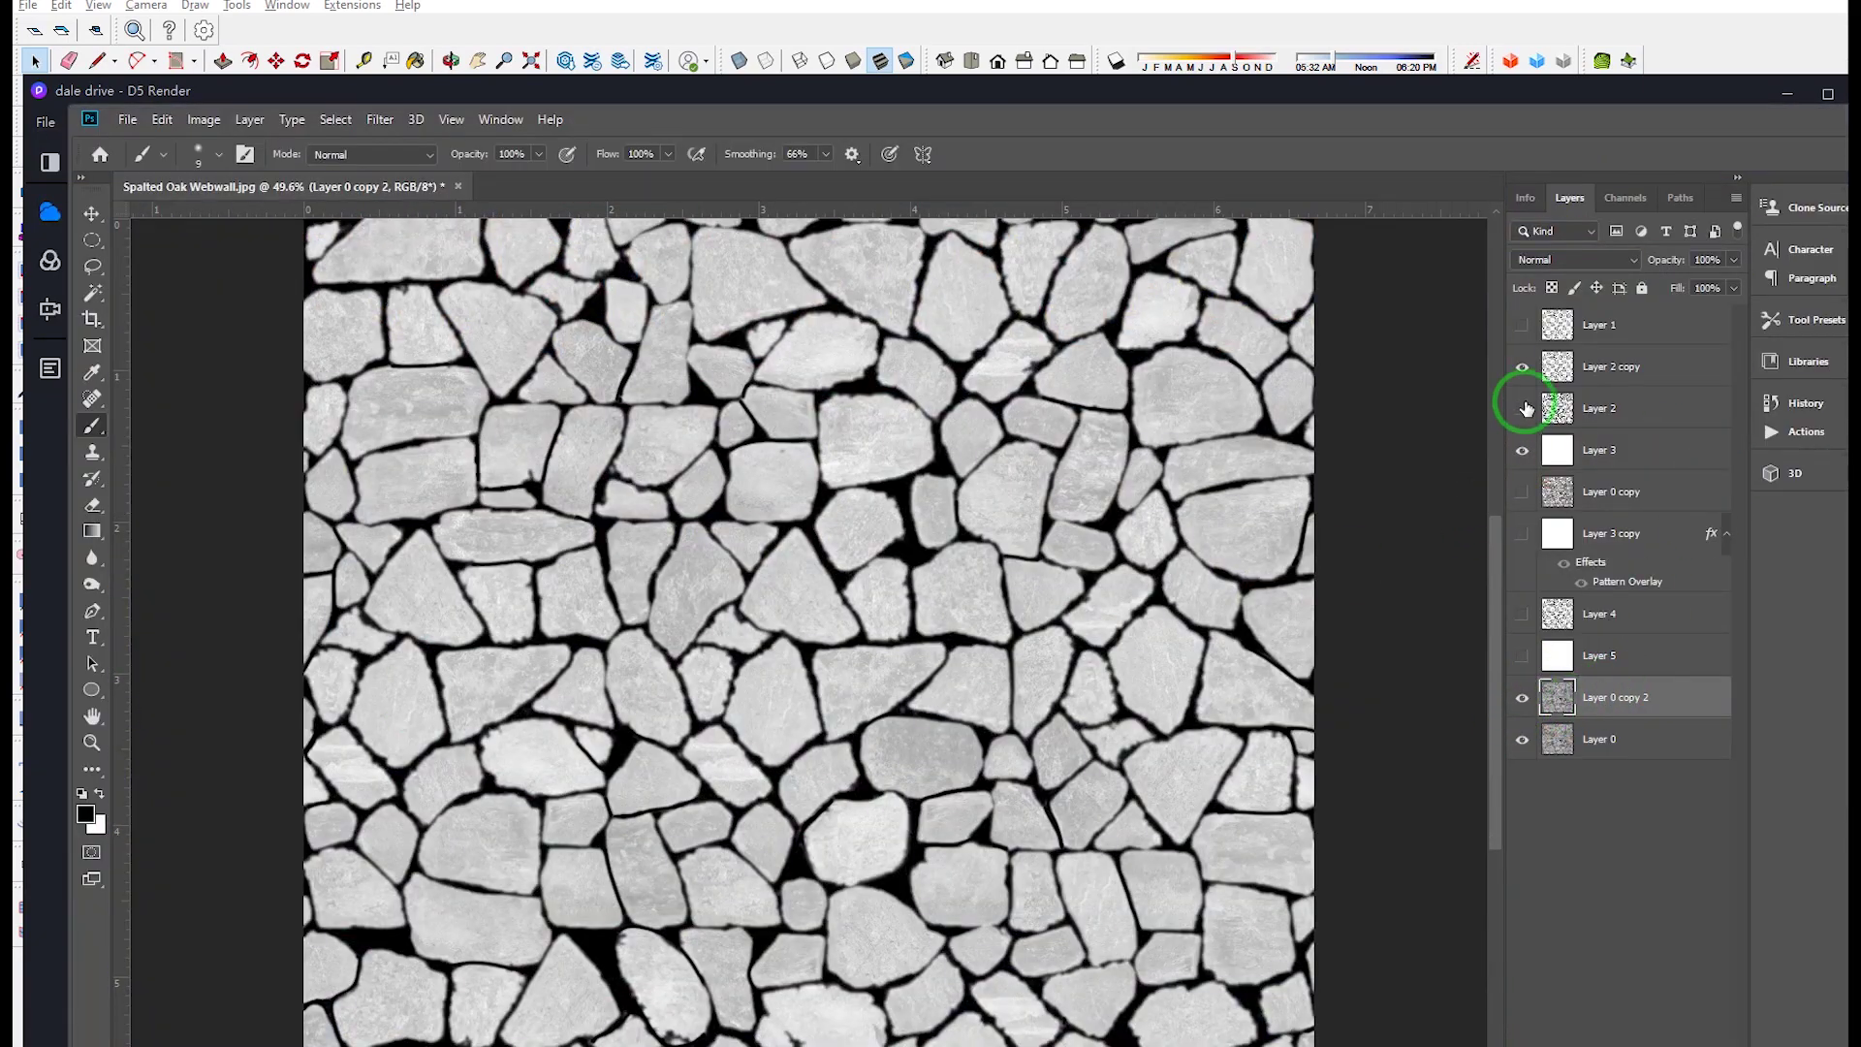
# Step: In Photoshop, hide all layers above Layer 0 in Spalted Oak Webwall.jpg and make Layer 0 the active layer
pyautogui.click(1520, 408)
pyautogui.click(1522, 450)
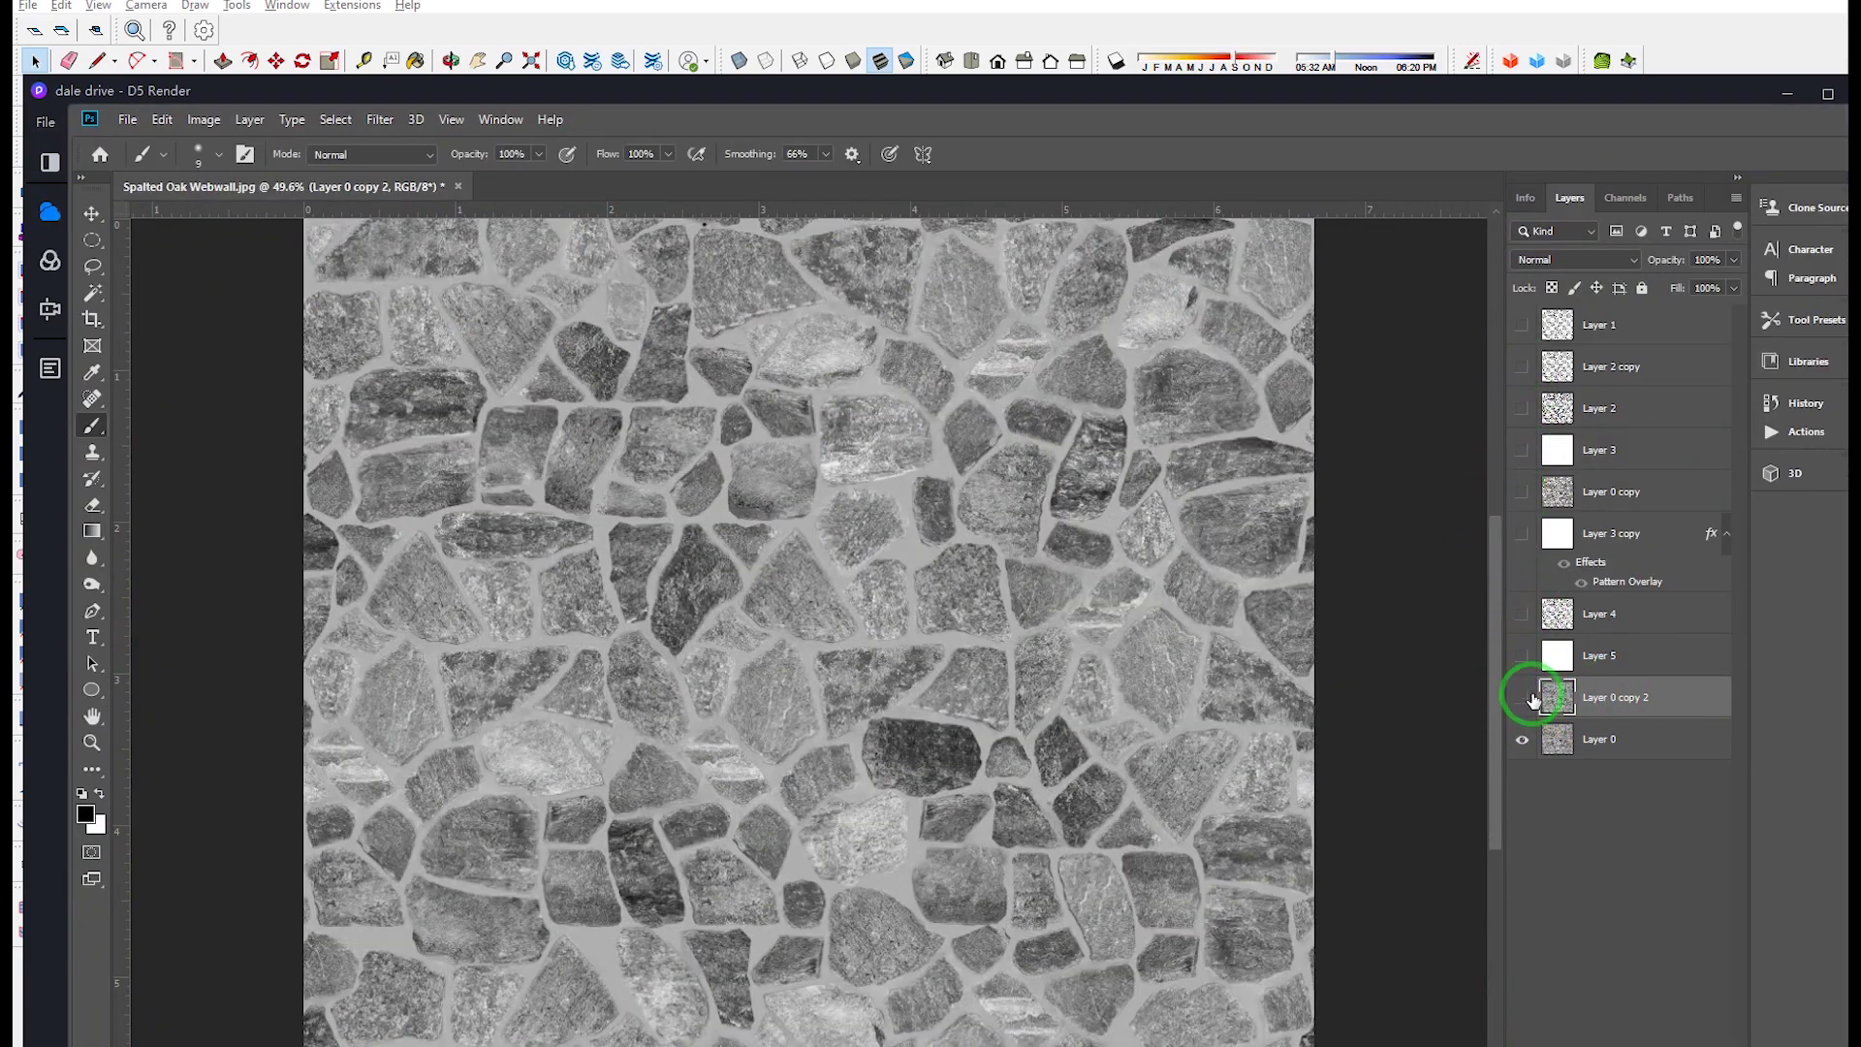
pyautogui.click(1528, 698)
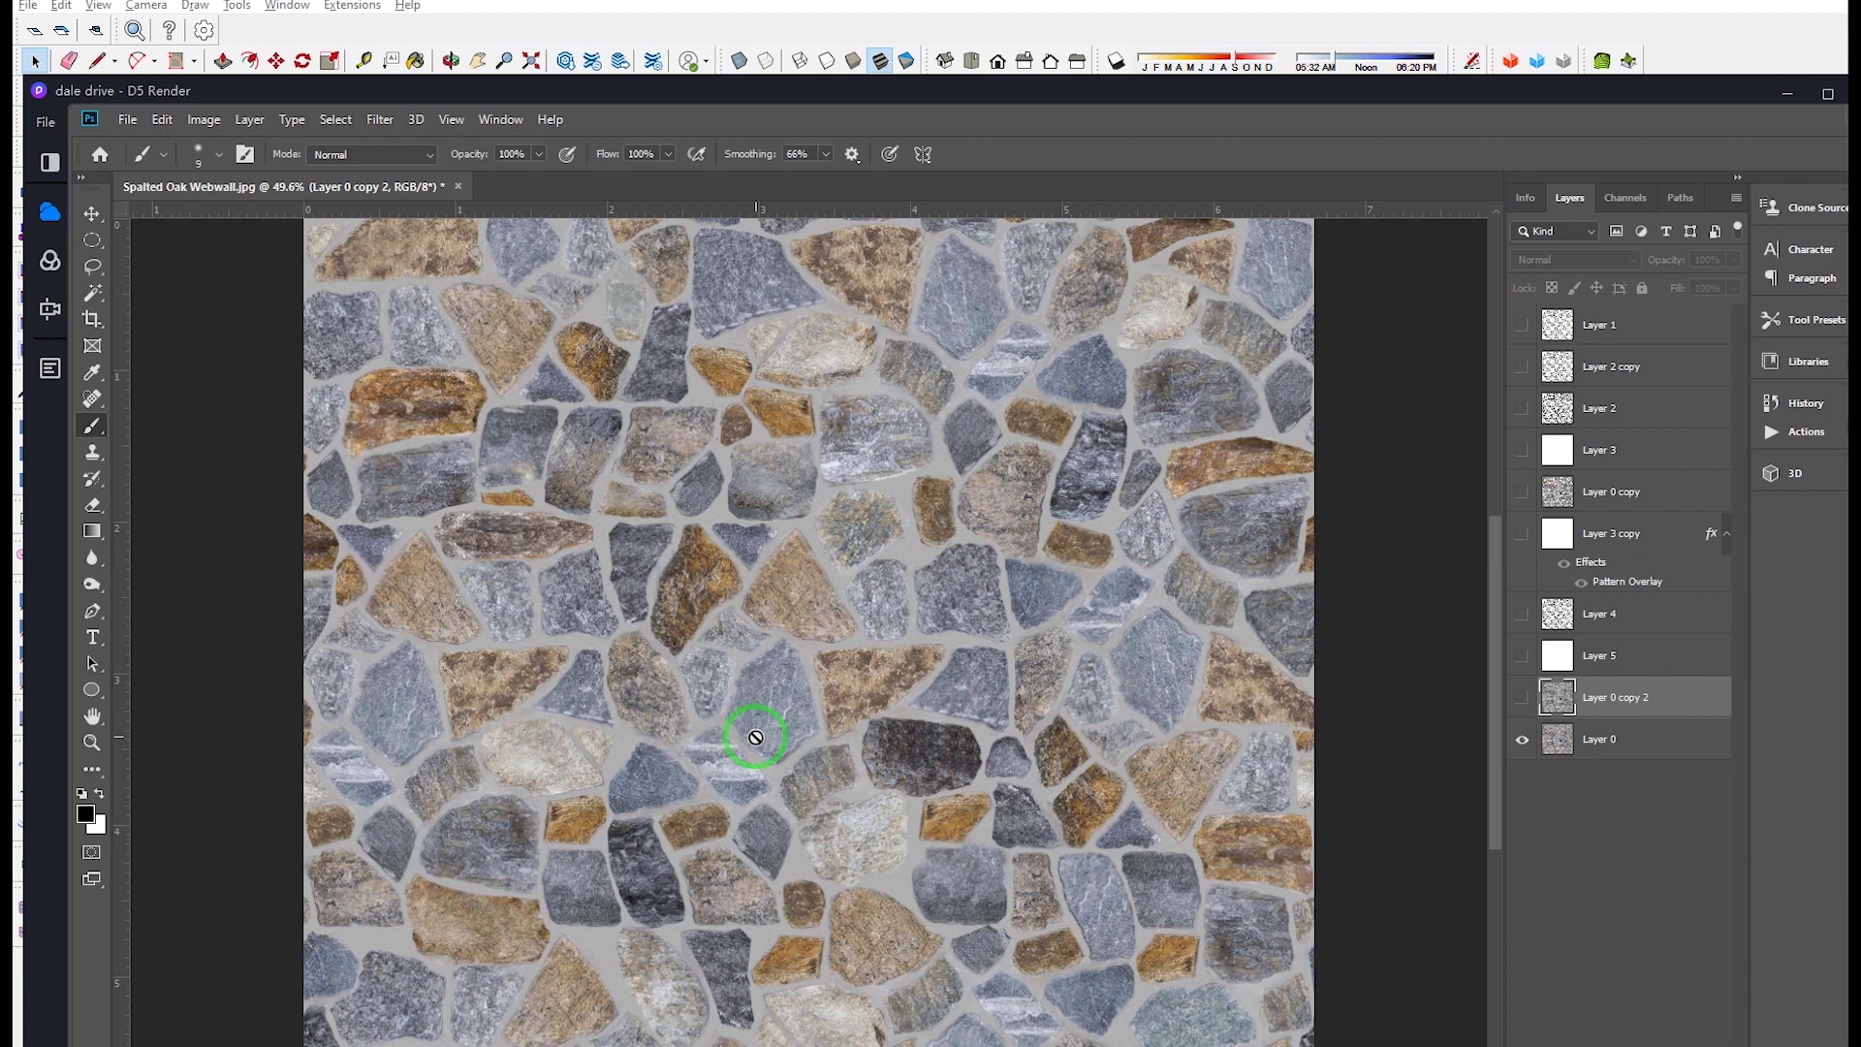
pyautogui.click(1614, 742)
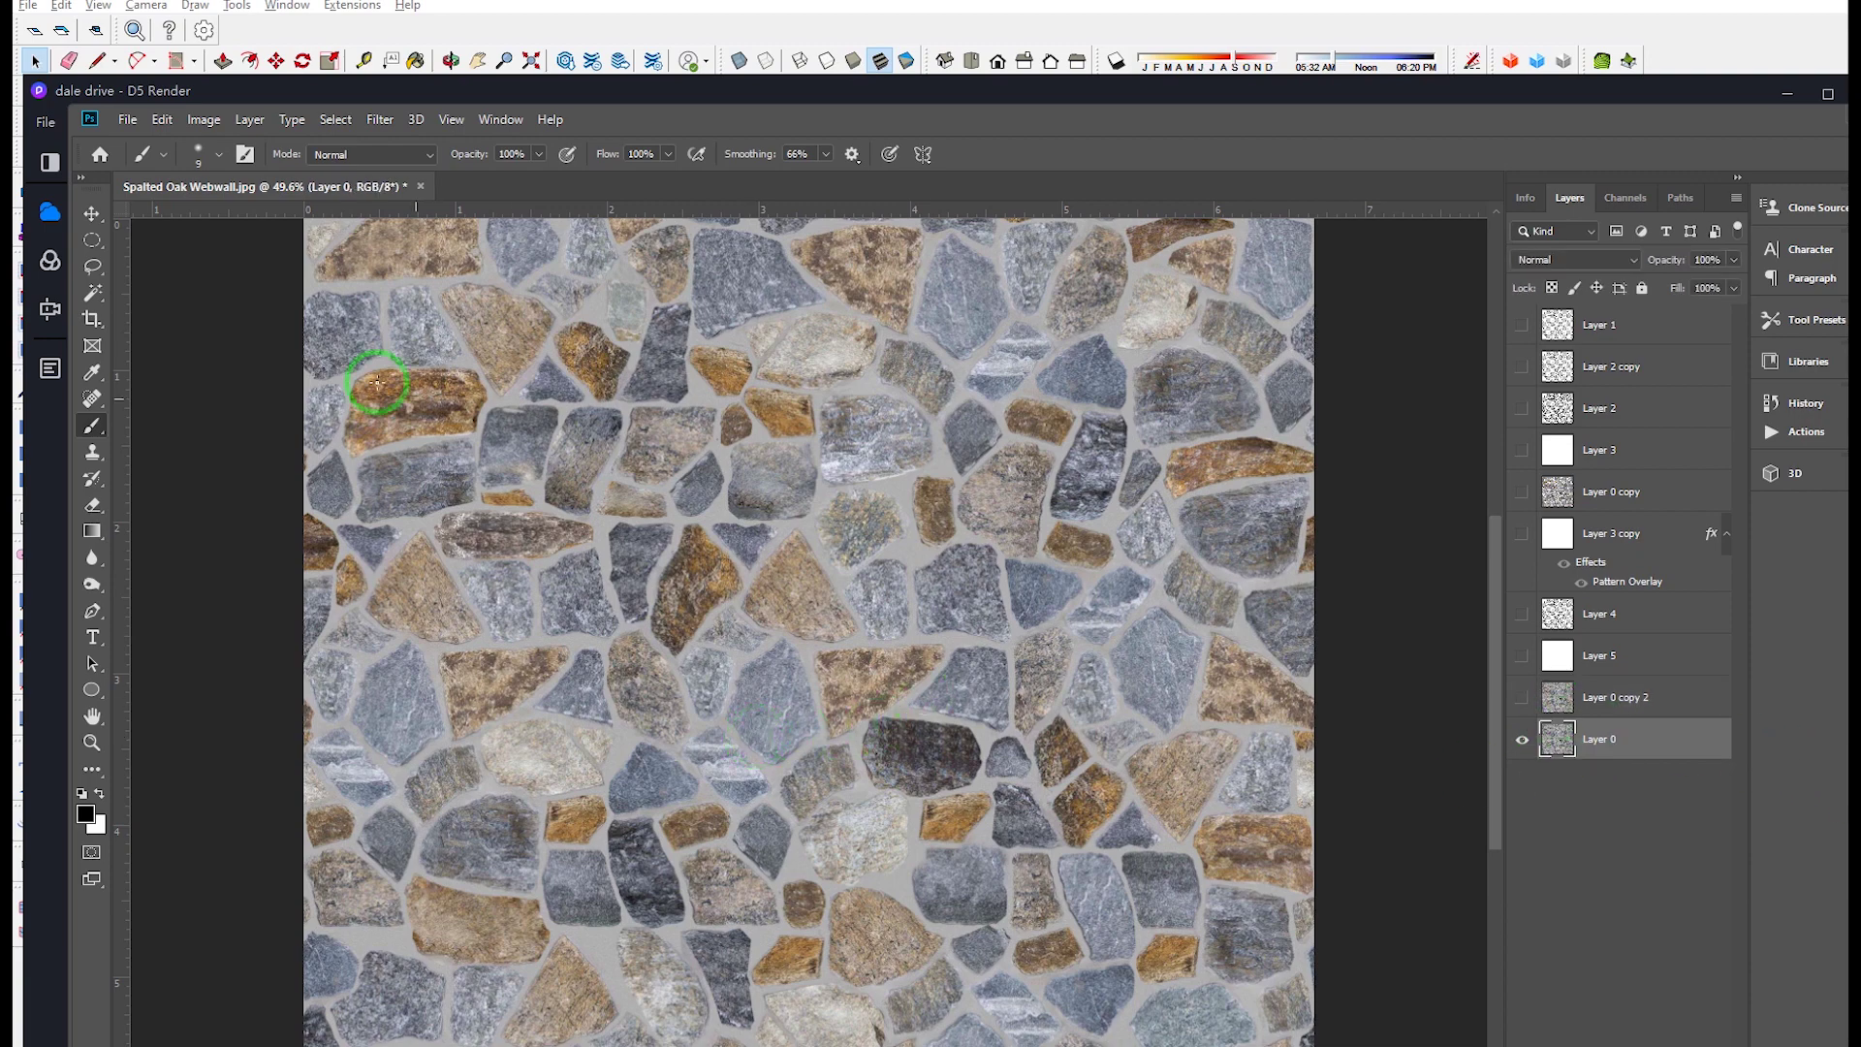
# Step: Select the grey mortar joints of Layer 0 with the Magic Wand at a tolerance of 12
pyautogui.click(92, 293)
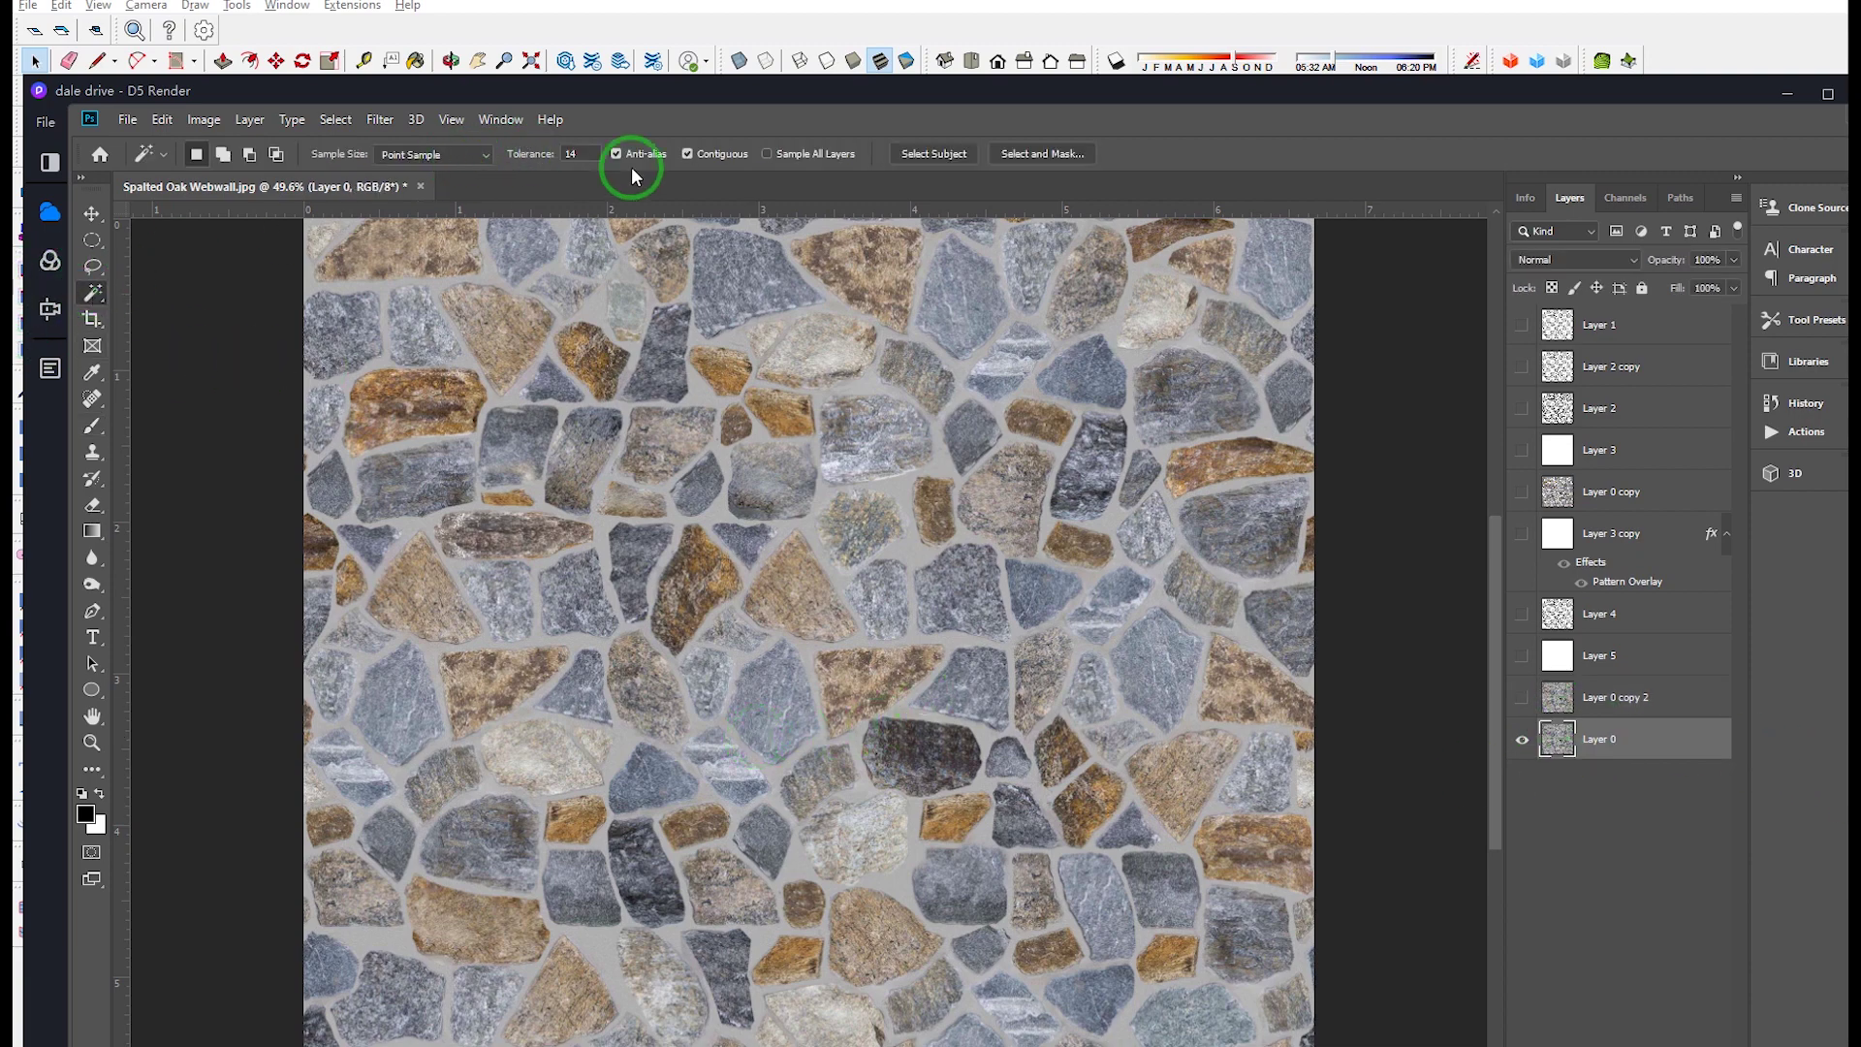
pyautogui.keyDown('alt'); pyautogui.scroll(5, 647, 329); pyautogui.keyUp('alt')
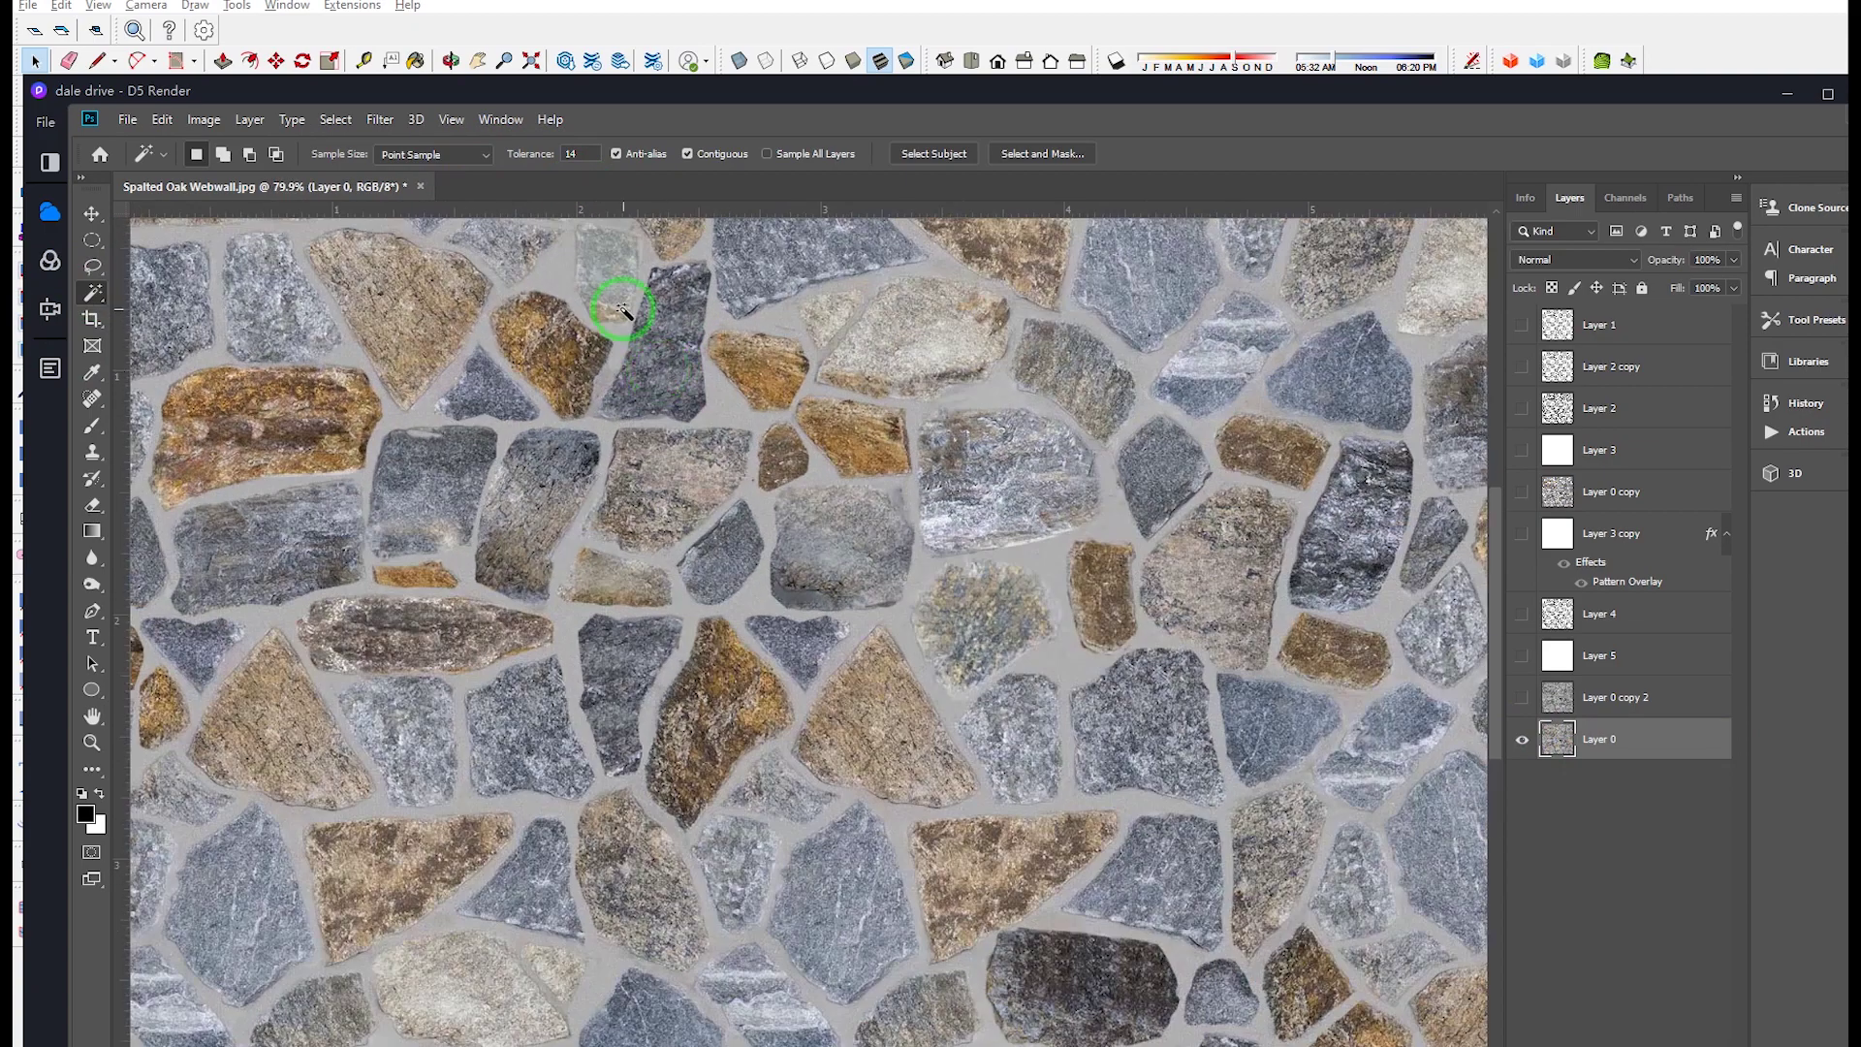
pyautogui.scroll(5, 788, 552)
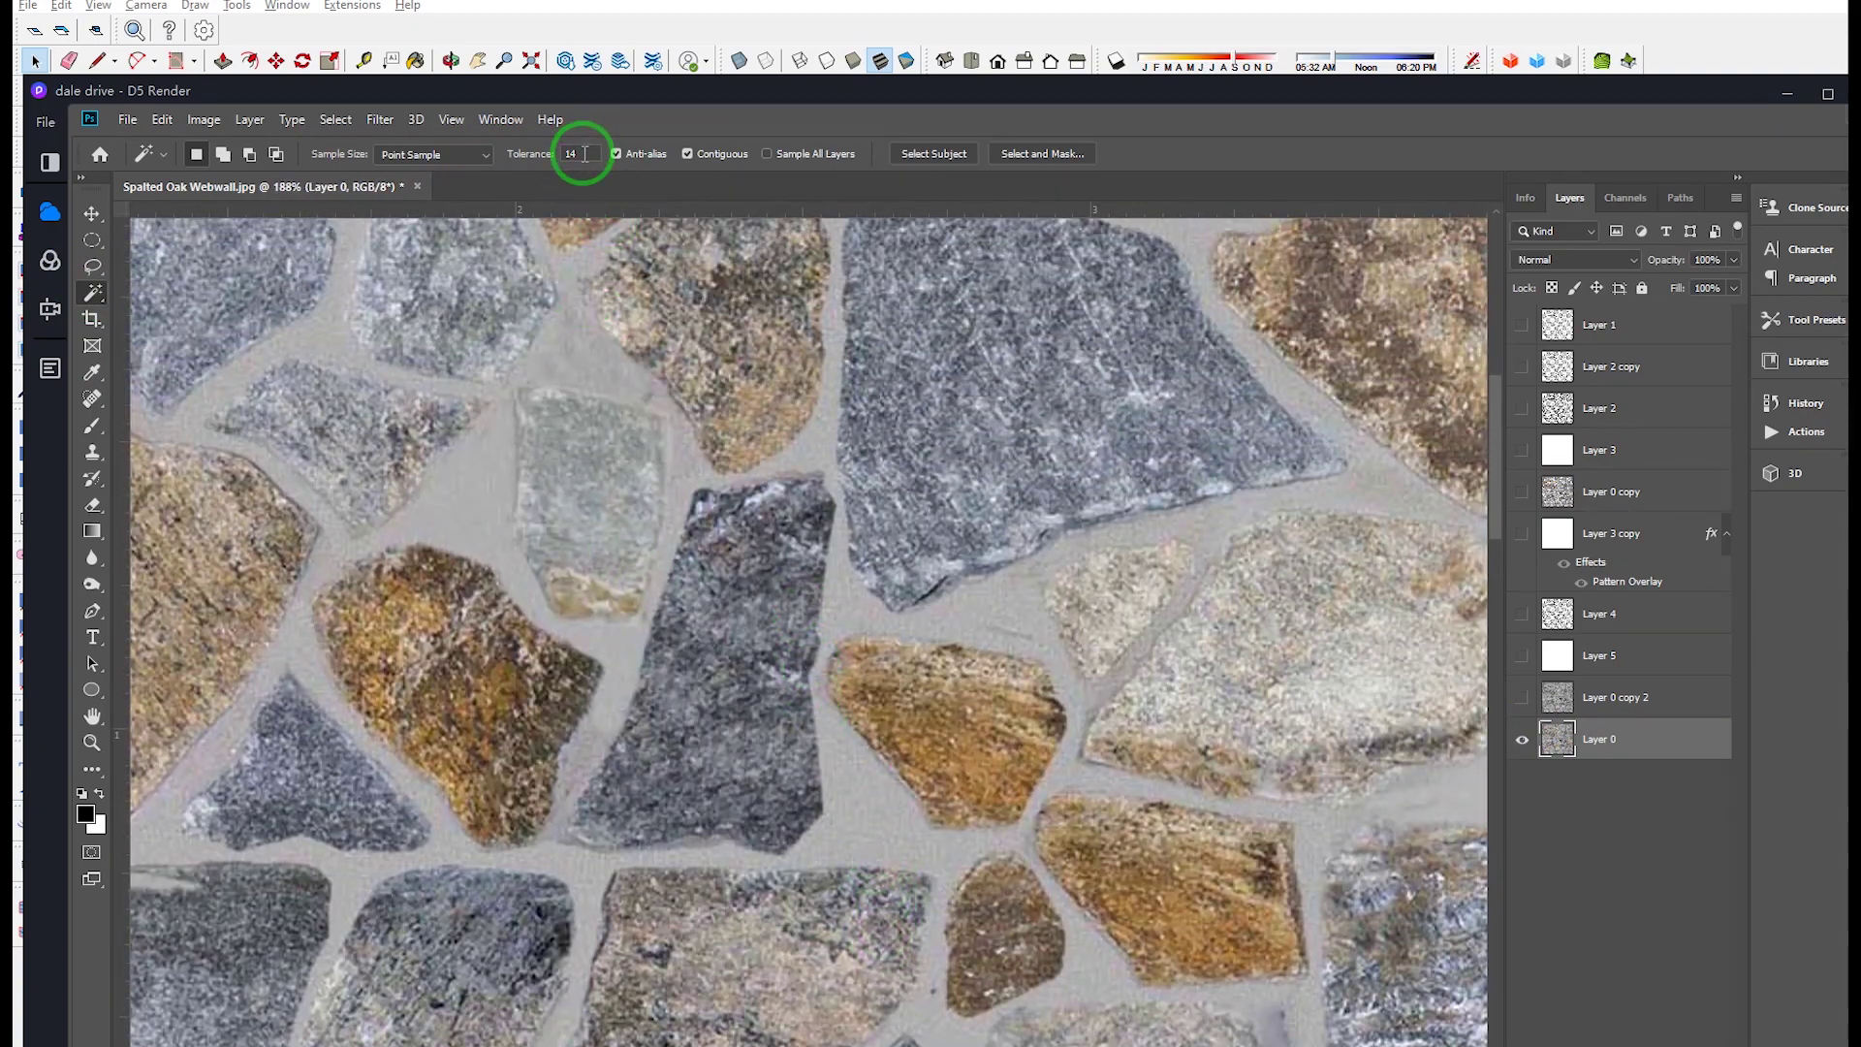
pyautogui.click(533, 158)
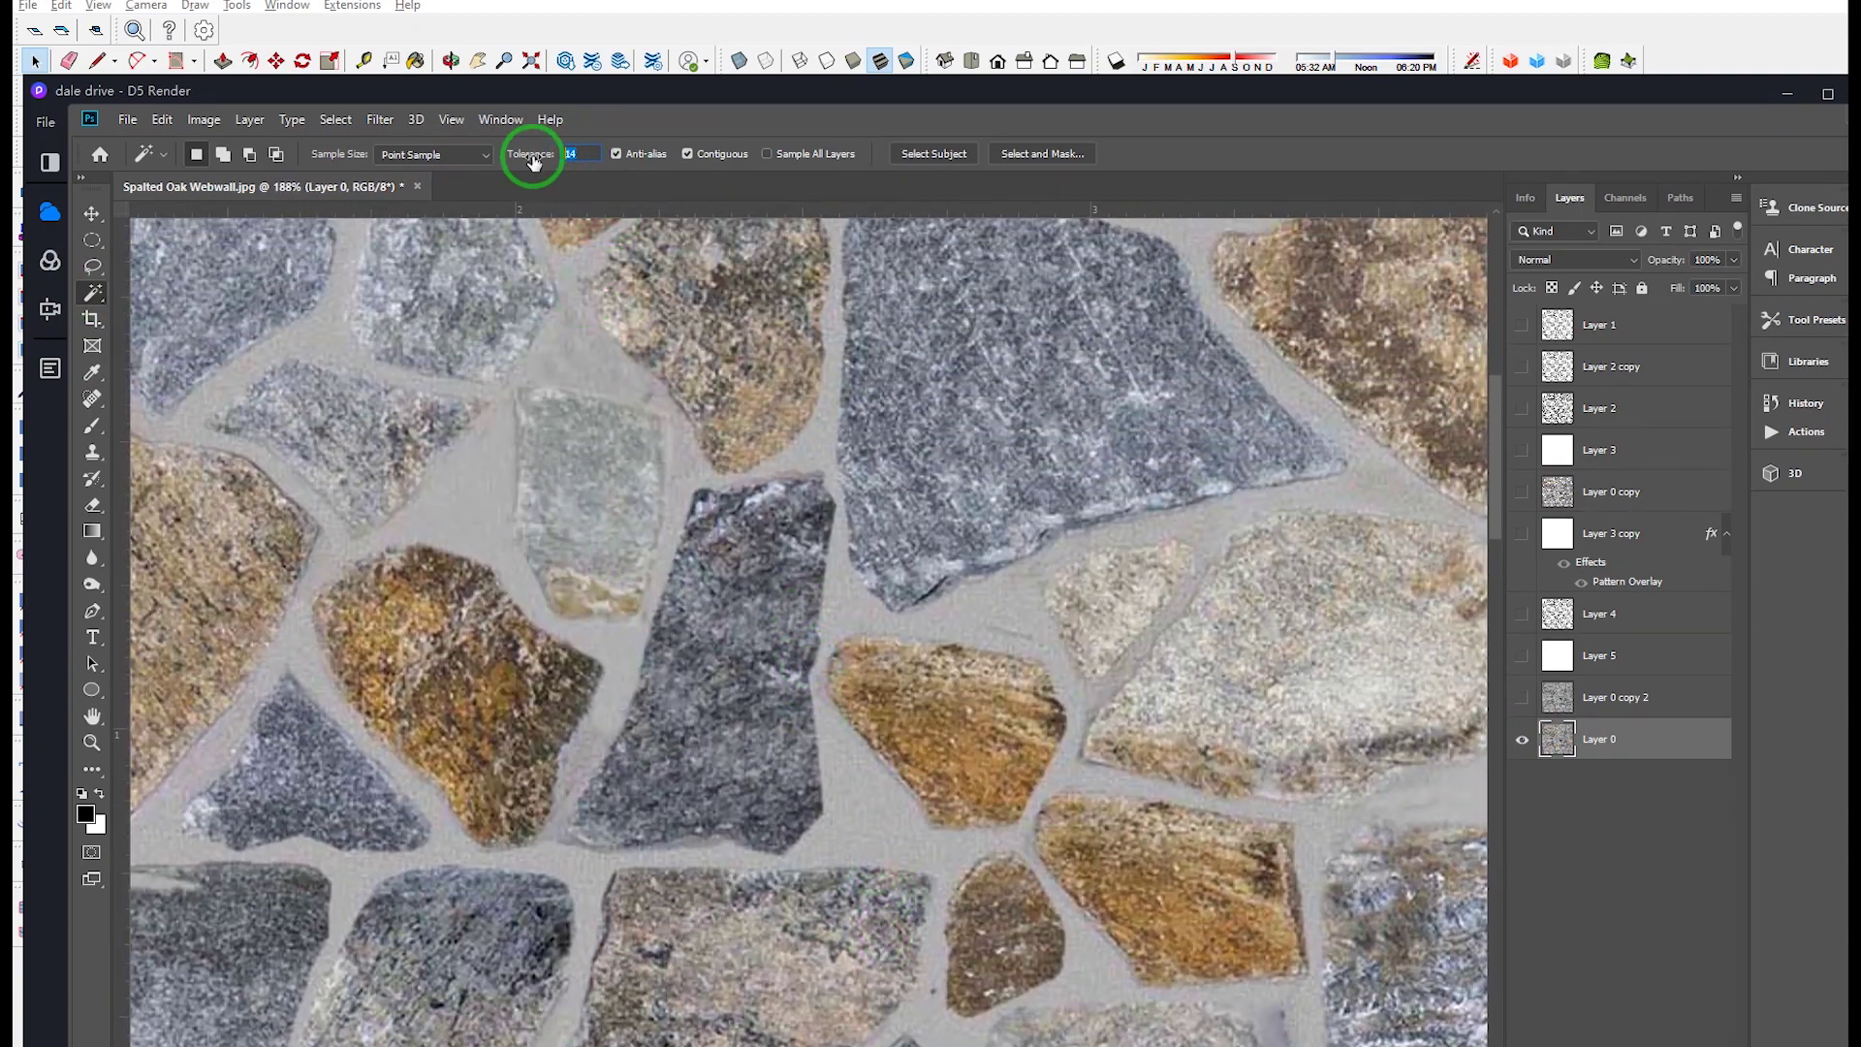
pyautogui.click(629, 668)
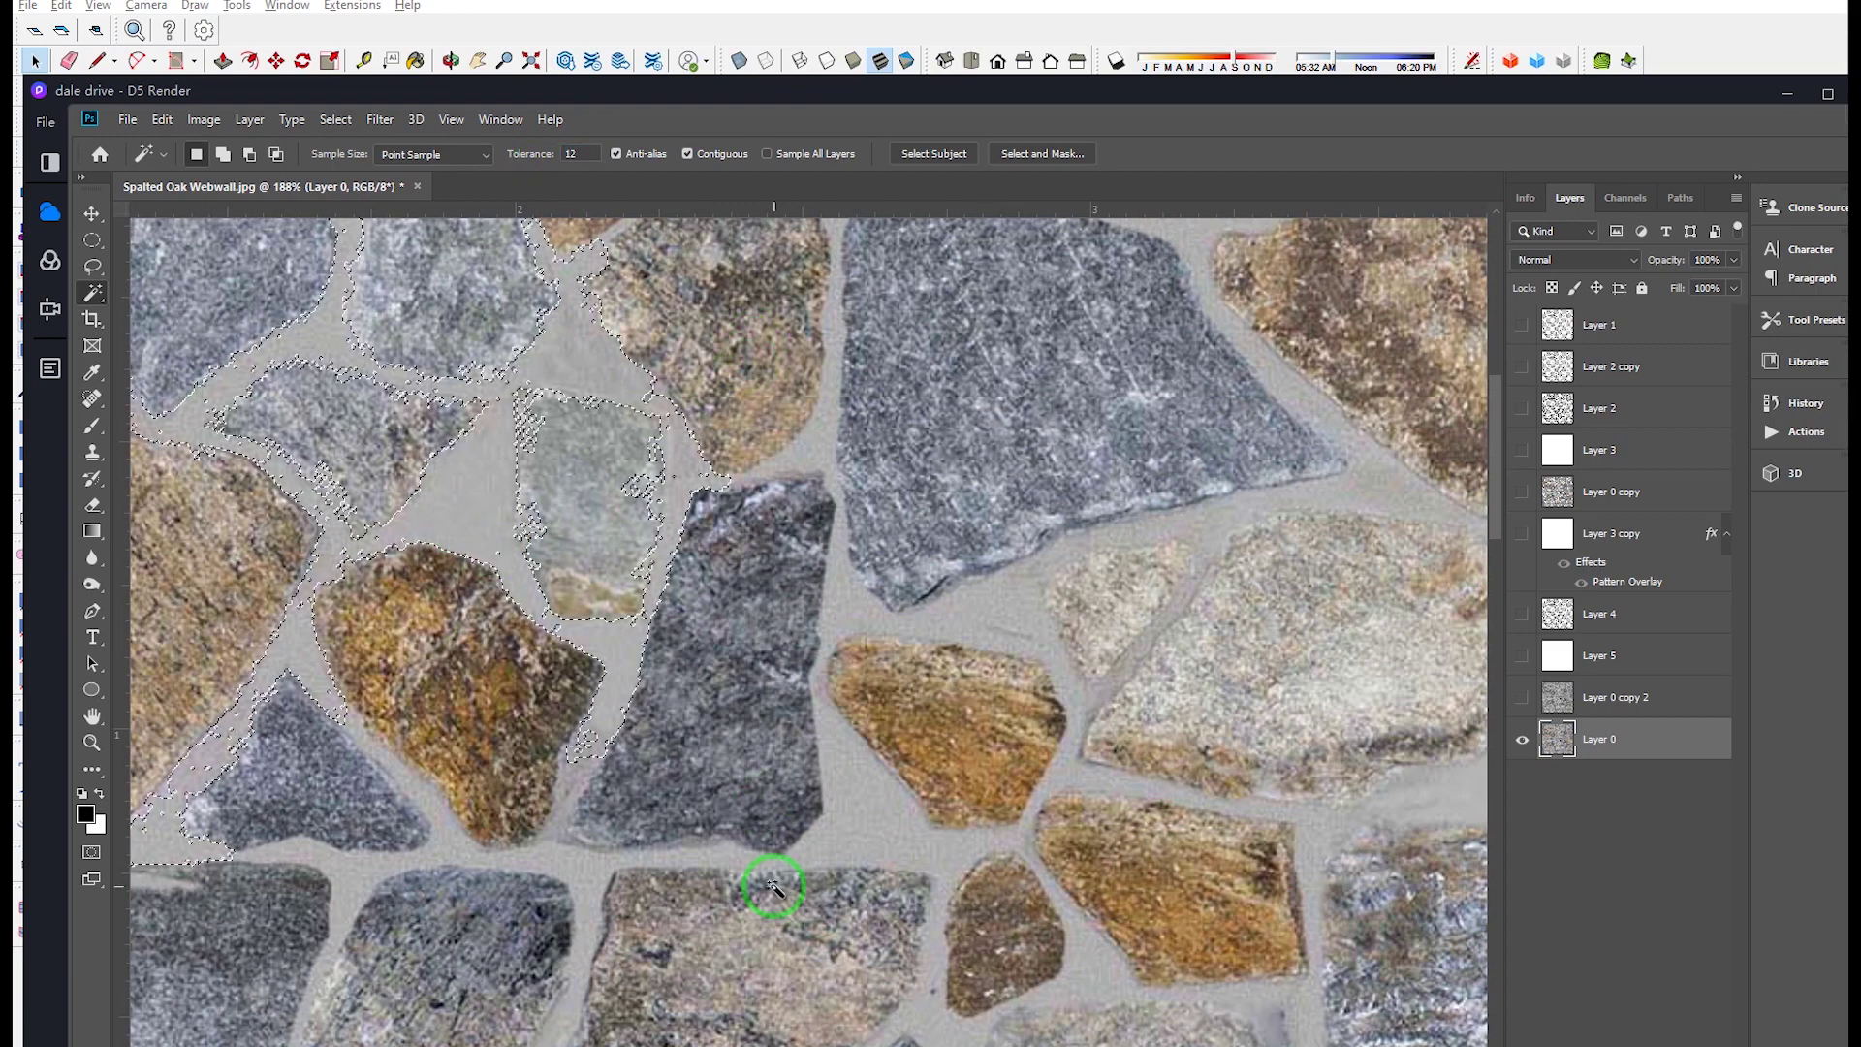
pyautogui.scroll(2, 1085, 791)
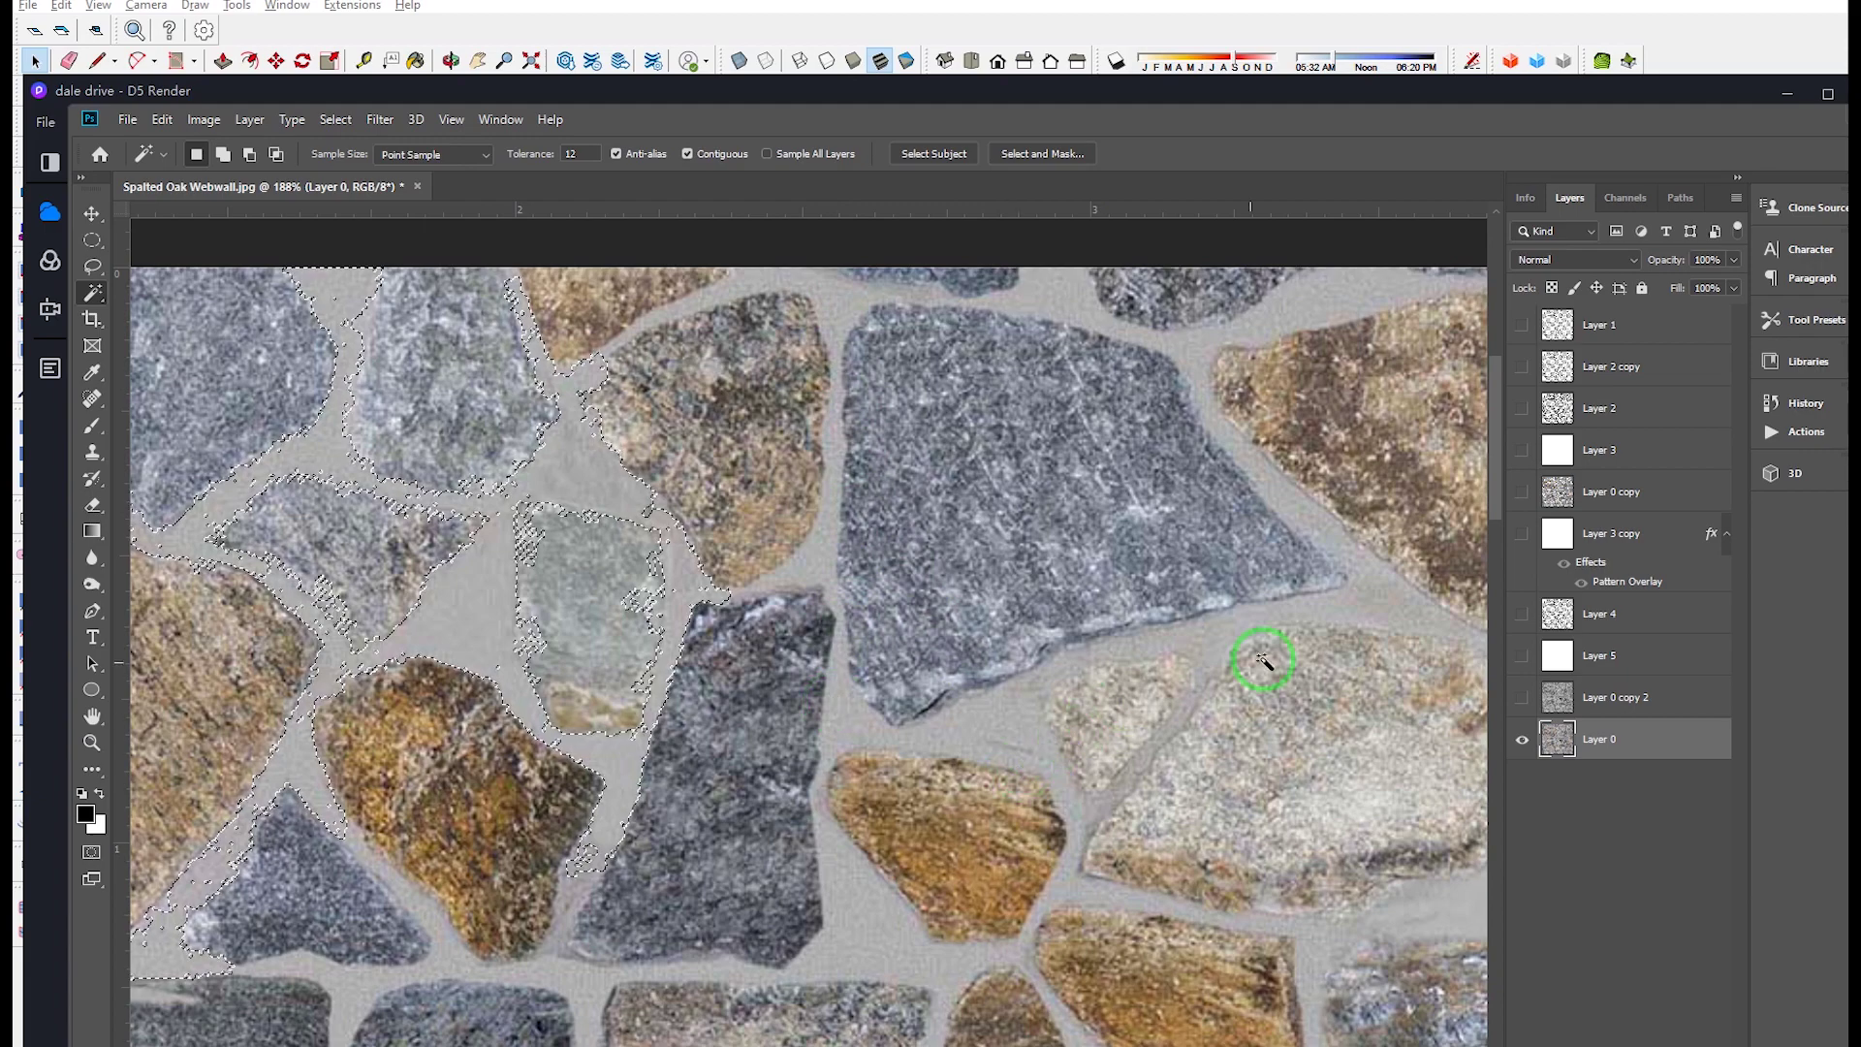
pyautogui.keyDown('alt'); pyautogui.scroll(-3, 450, 683); pyautogui.keyUp('alt')
pyautogui.keyDown('alt'); pyautogui.scroll(2, 1222, 947); pyautogui.keyUp('alt')
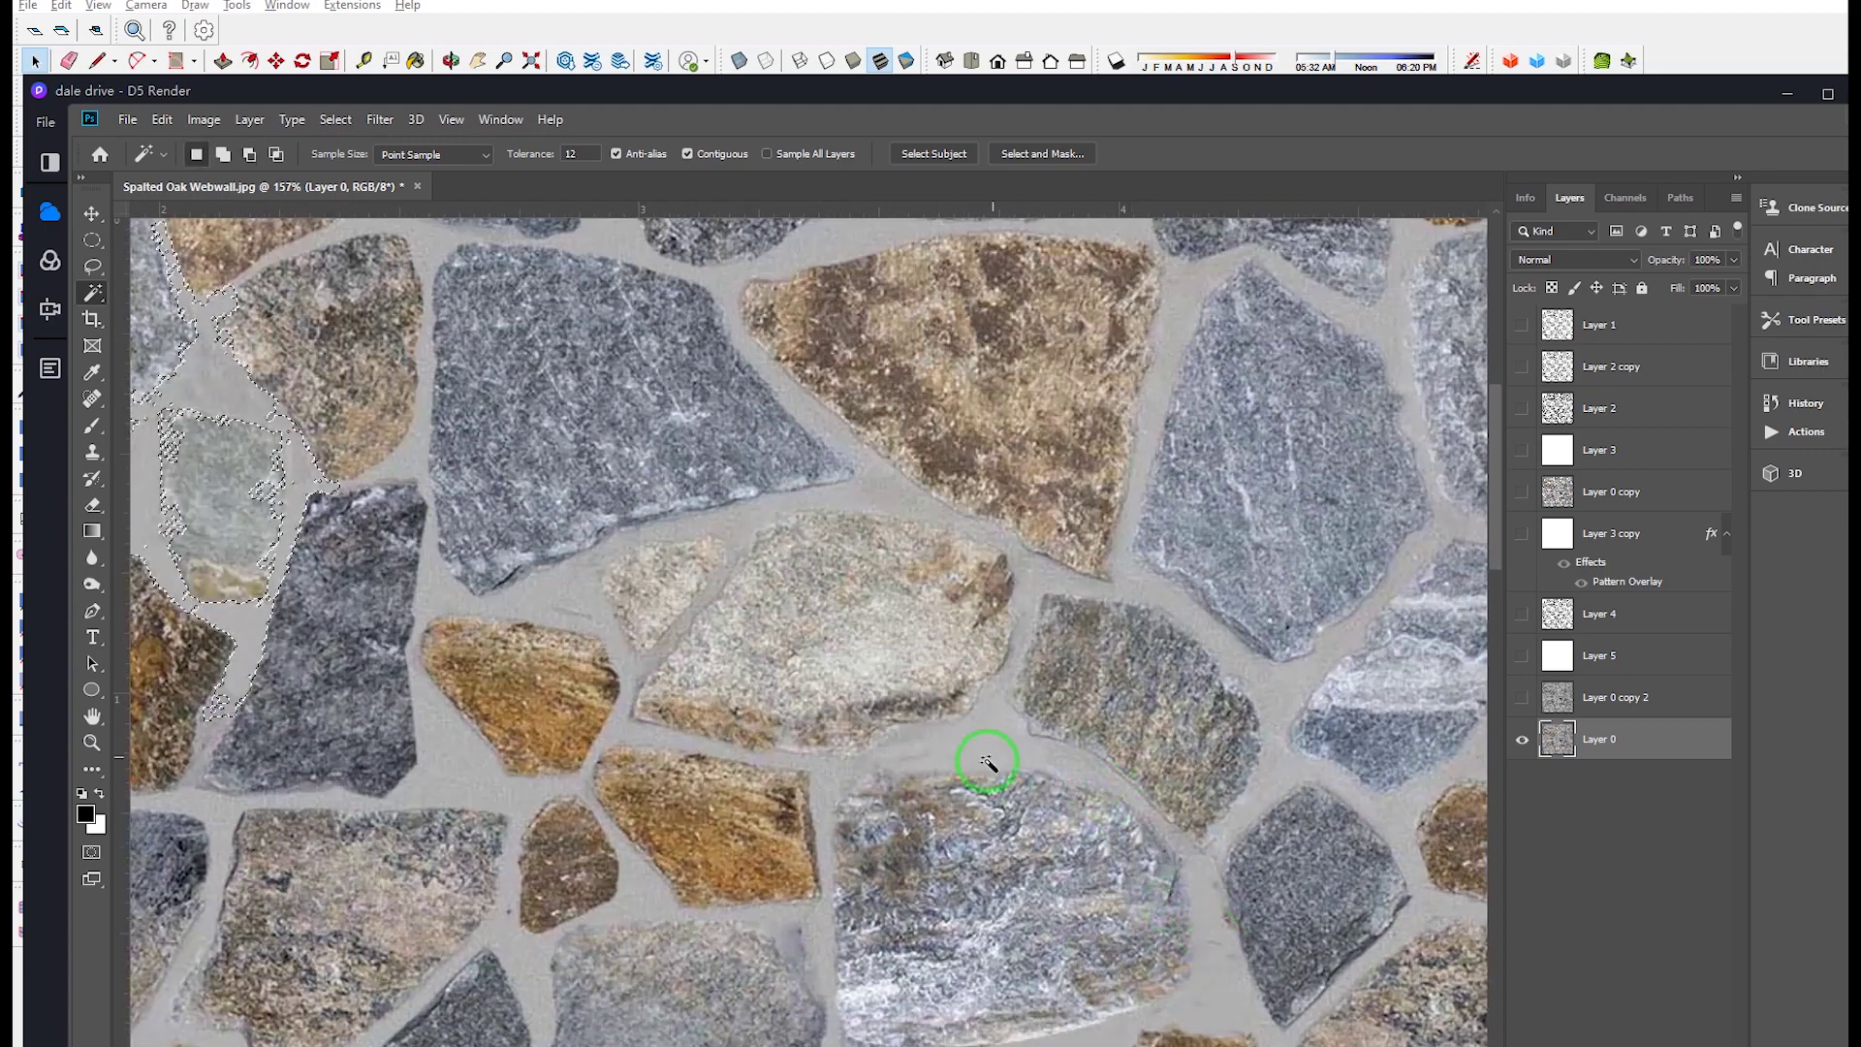
pyautogui.click(1002, 747)
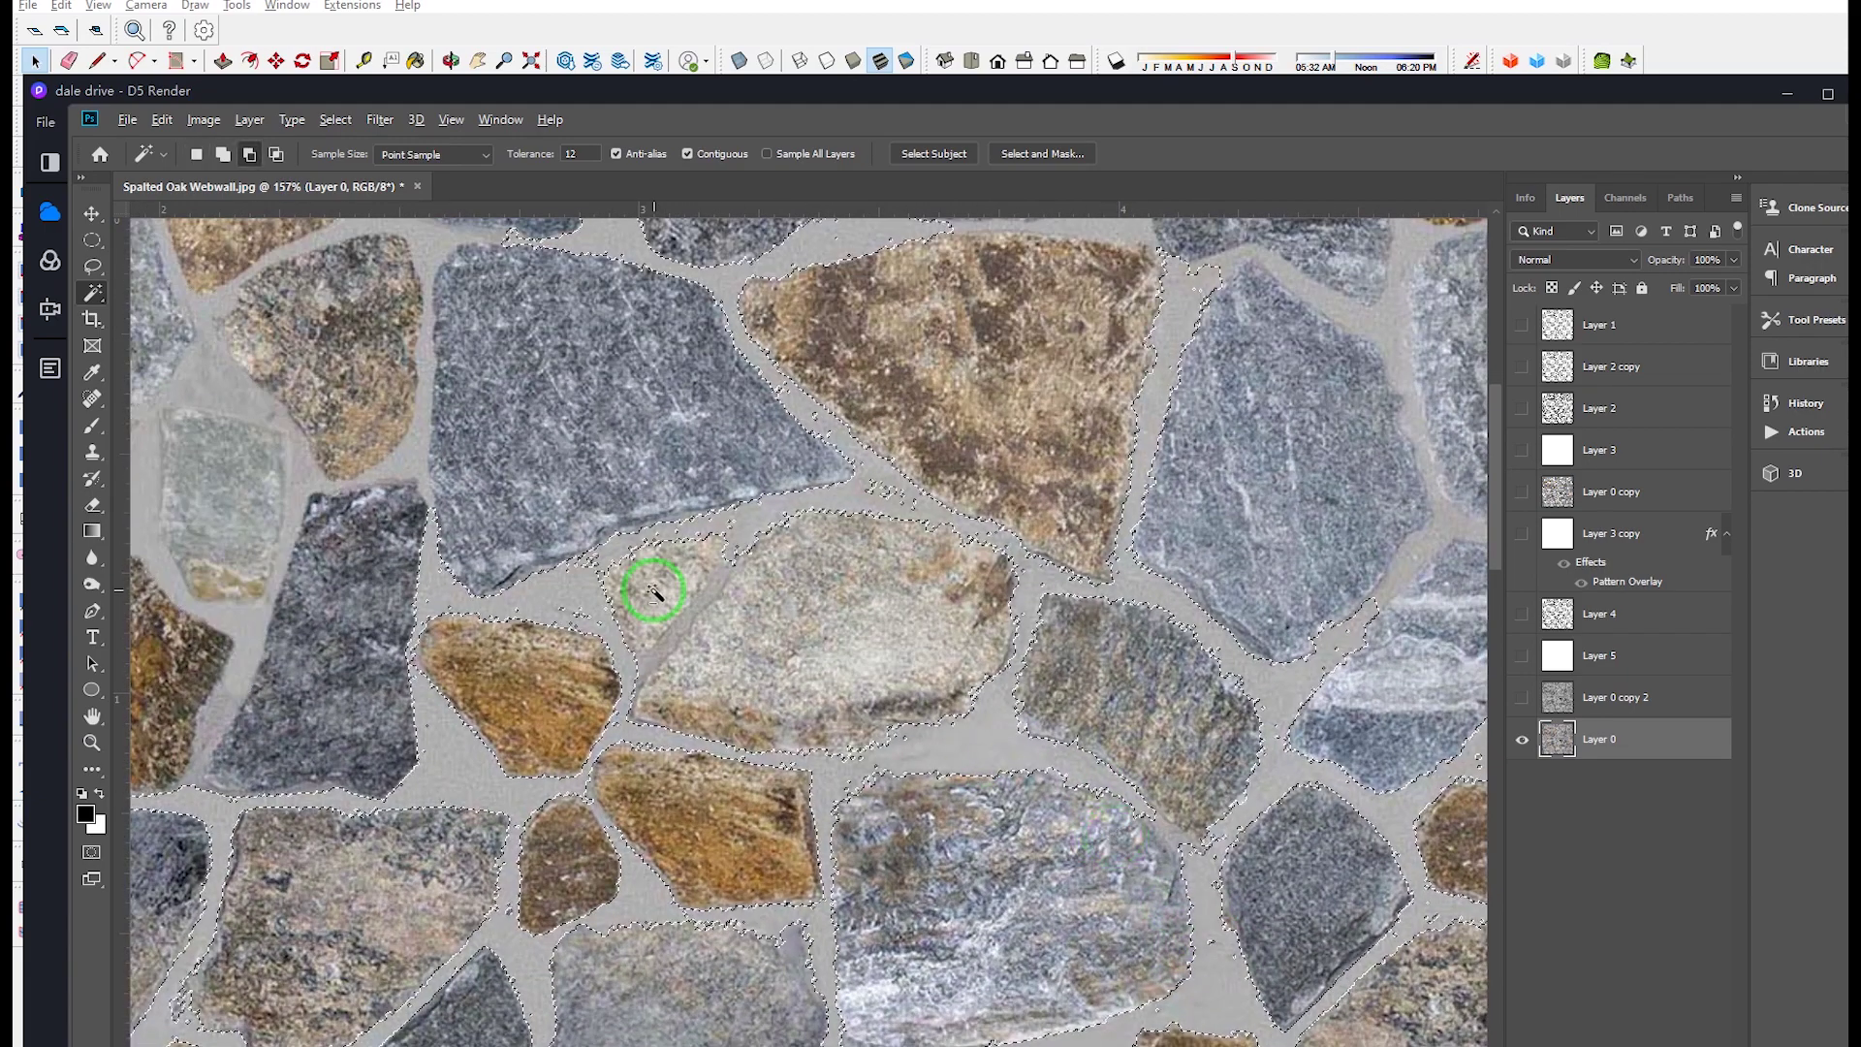
# Step: Examine how closely the mortar selection follows the stone edges across the texture
pyautogui.keyDown('alt'); pyautogui.scroll(-2, 653, 592); pyautogui.keyUp('alt')
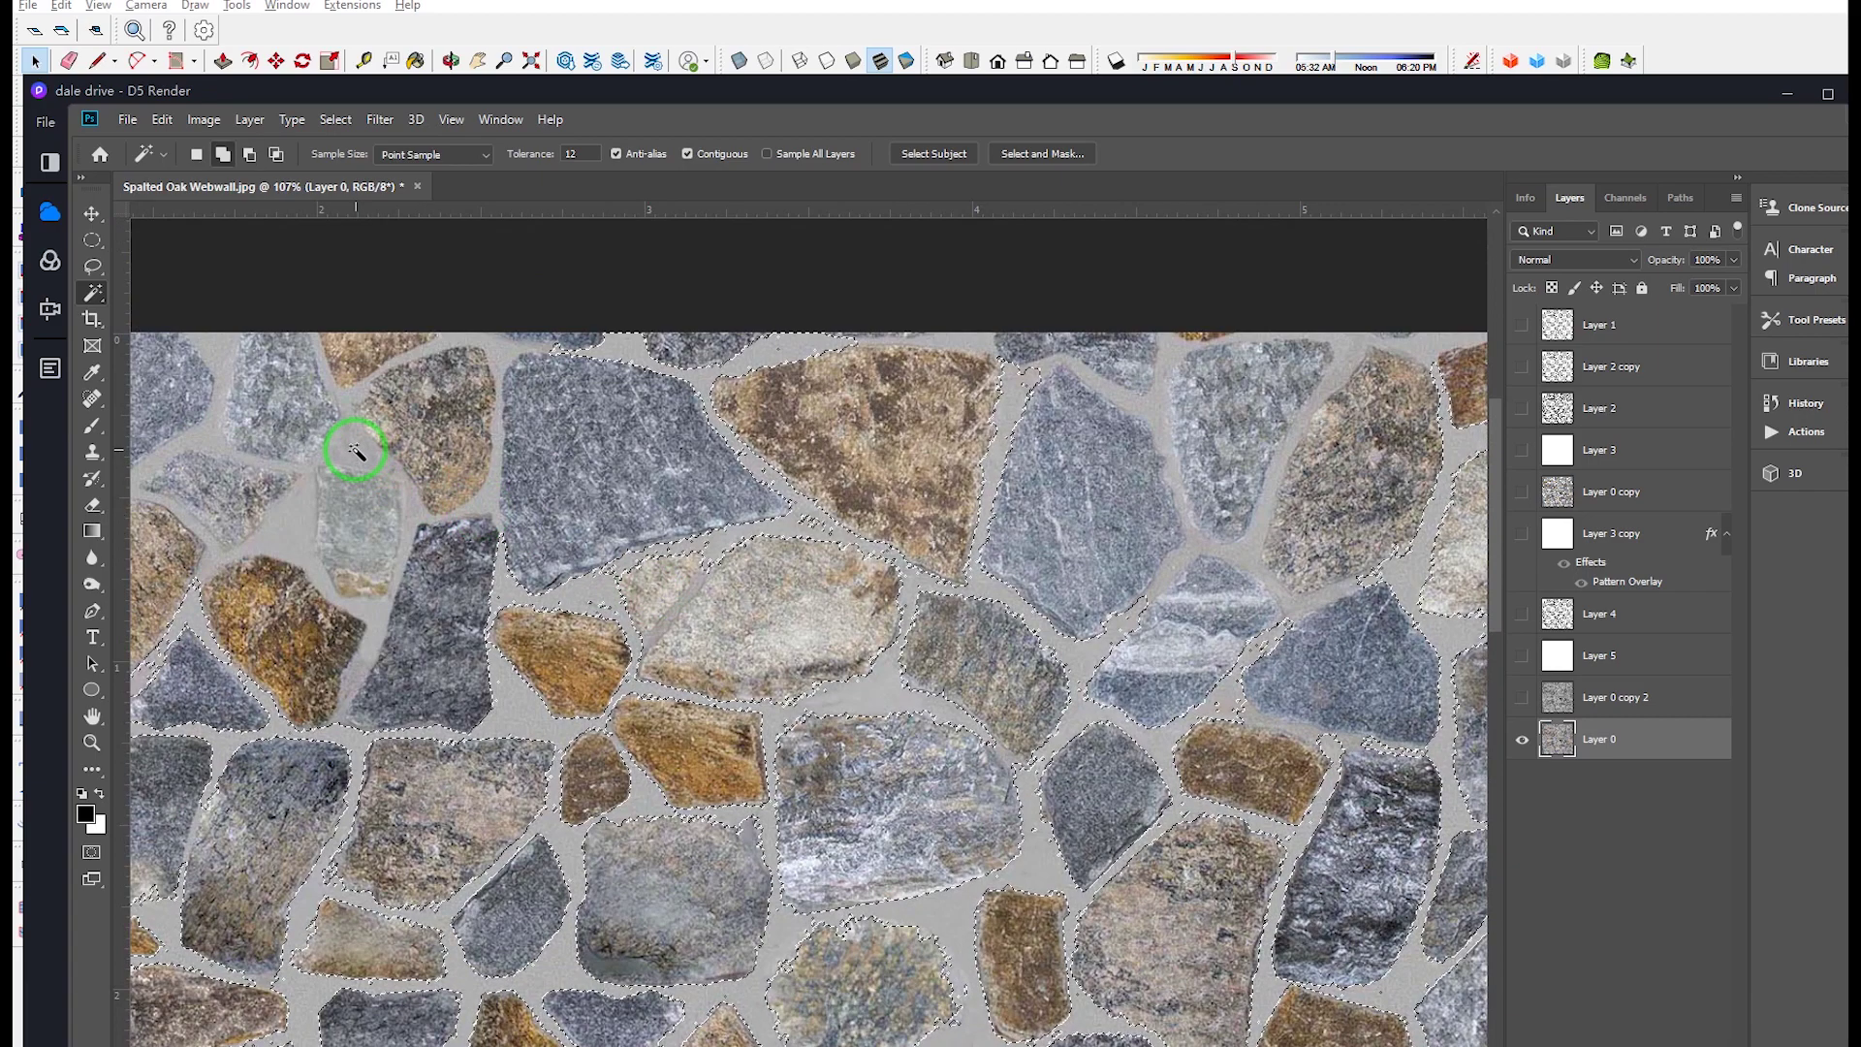
pyautogui.scroll(-10, 469, 540)
pyautogui.scroll(7, 921, 514)
pyautogui.scroll(-9, 921, 514)
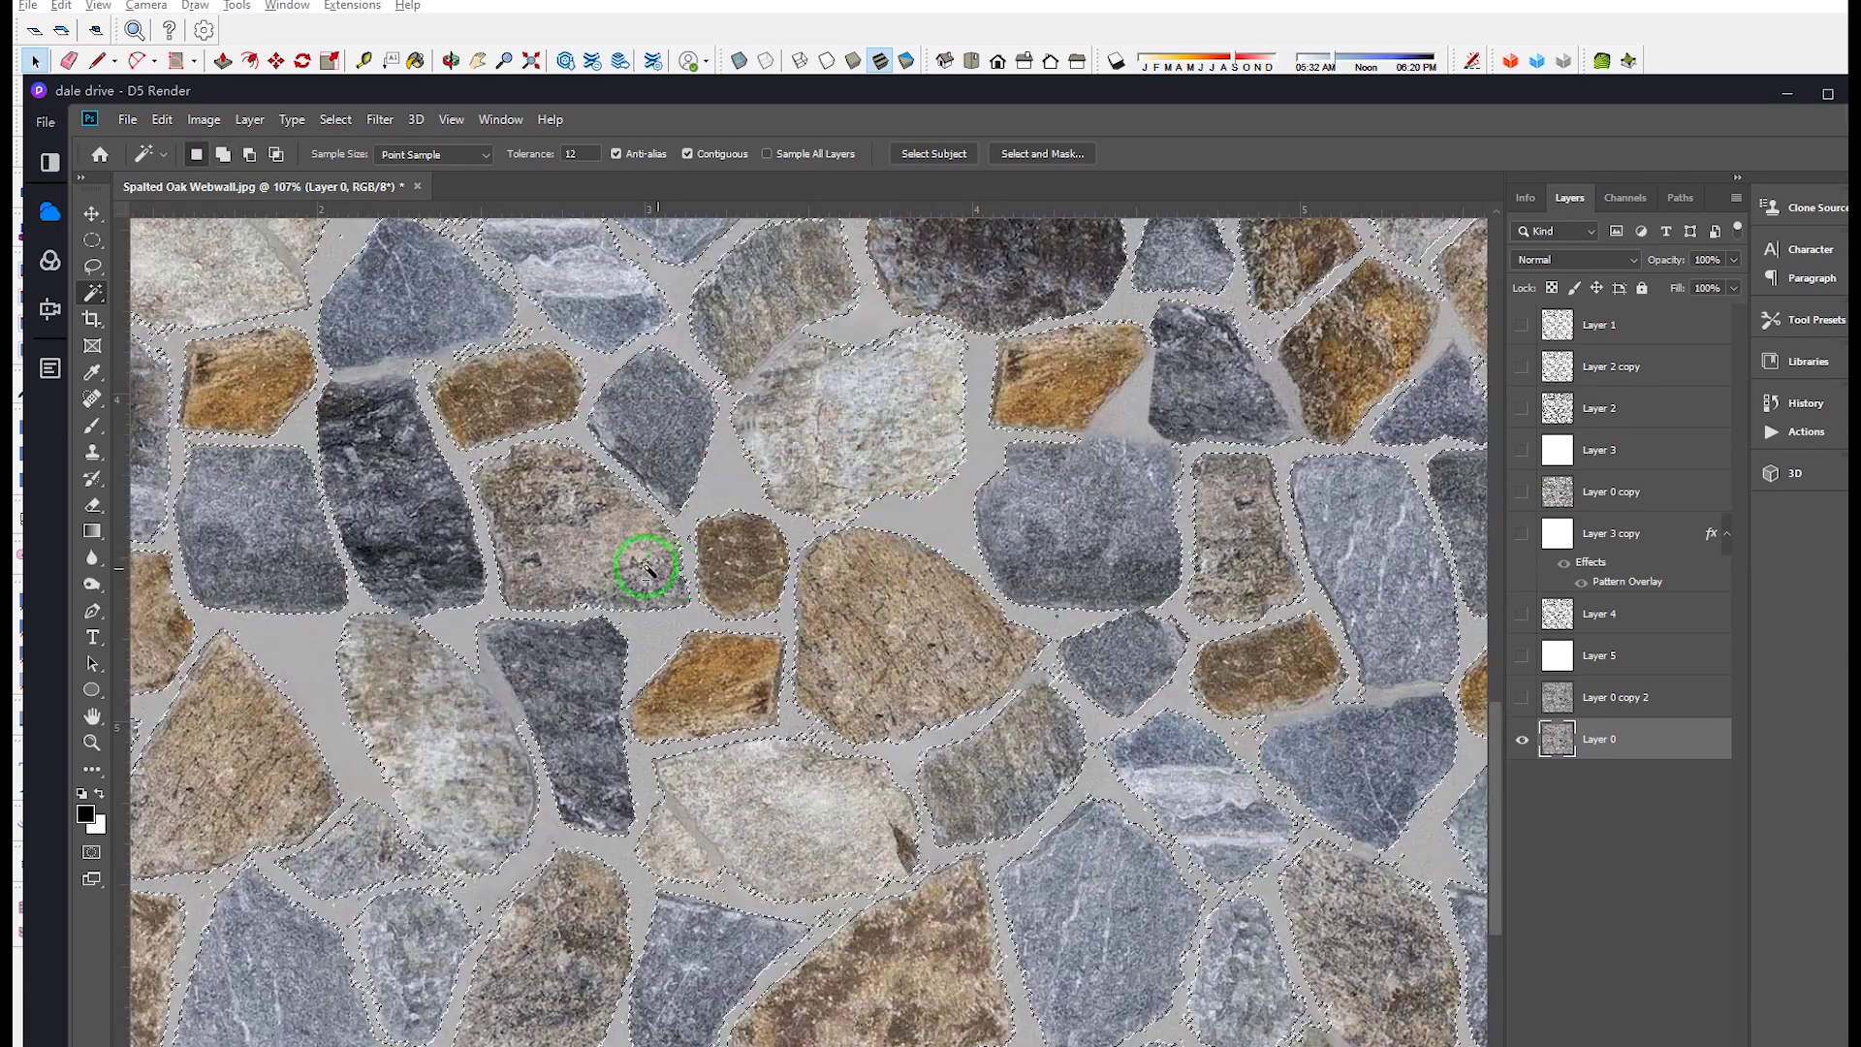
pyautogui.keyDown('alt'); pyautogui.scroll(-2, 647, 568); pyautogui.keyUp('alt')
pyautogui.keyDown('alt'); pyautogui.scroll(1, 1425, 582); pyautogui.keyUp('alt')
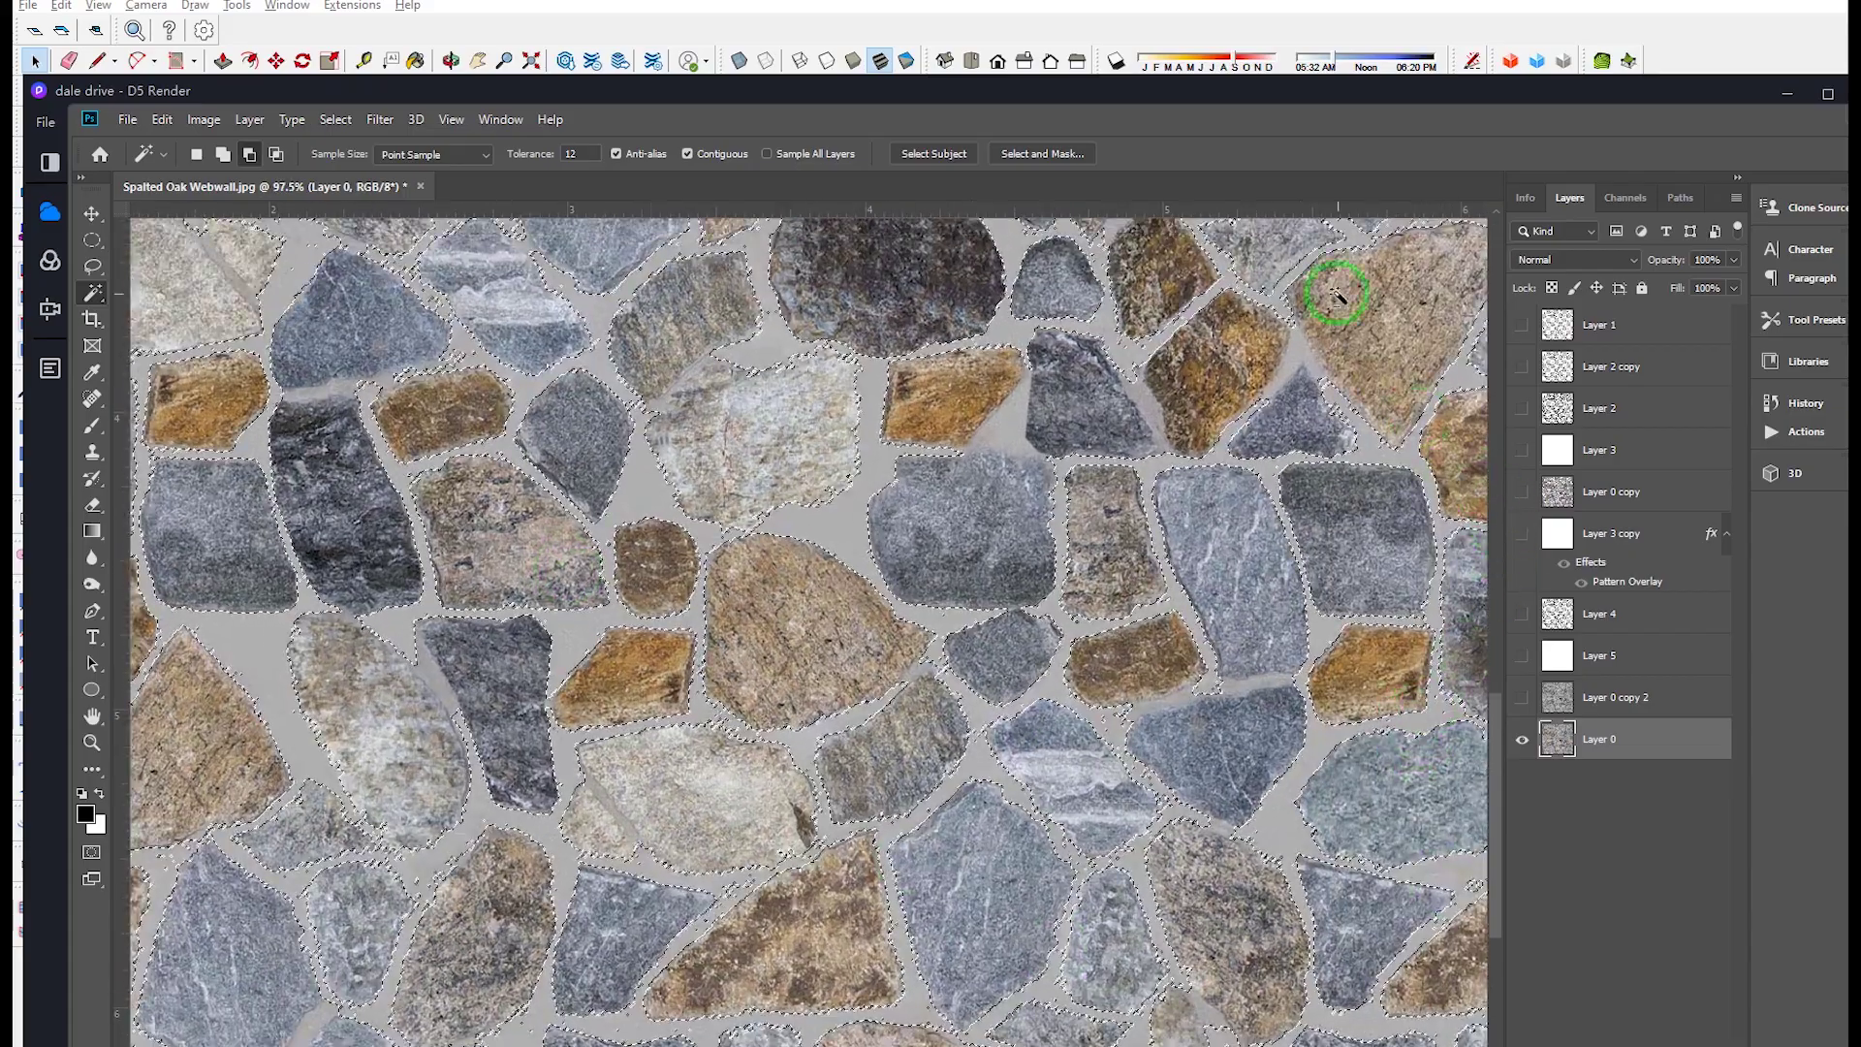
pyautogui.keyDown('alt'); pyautogui.scroll(-3, 1083, 688); pyautogui.keyUp('alt')
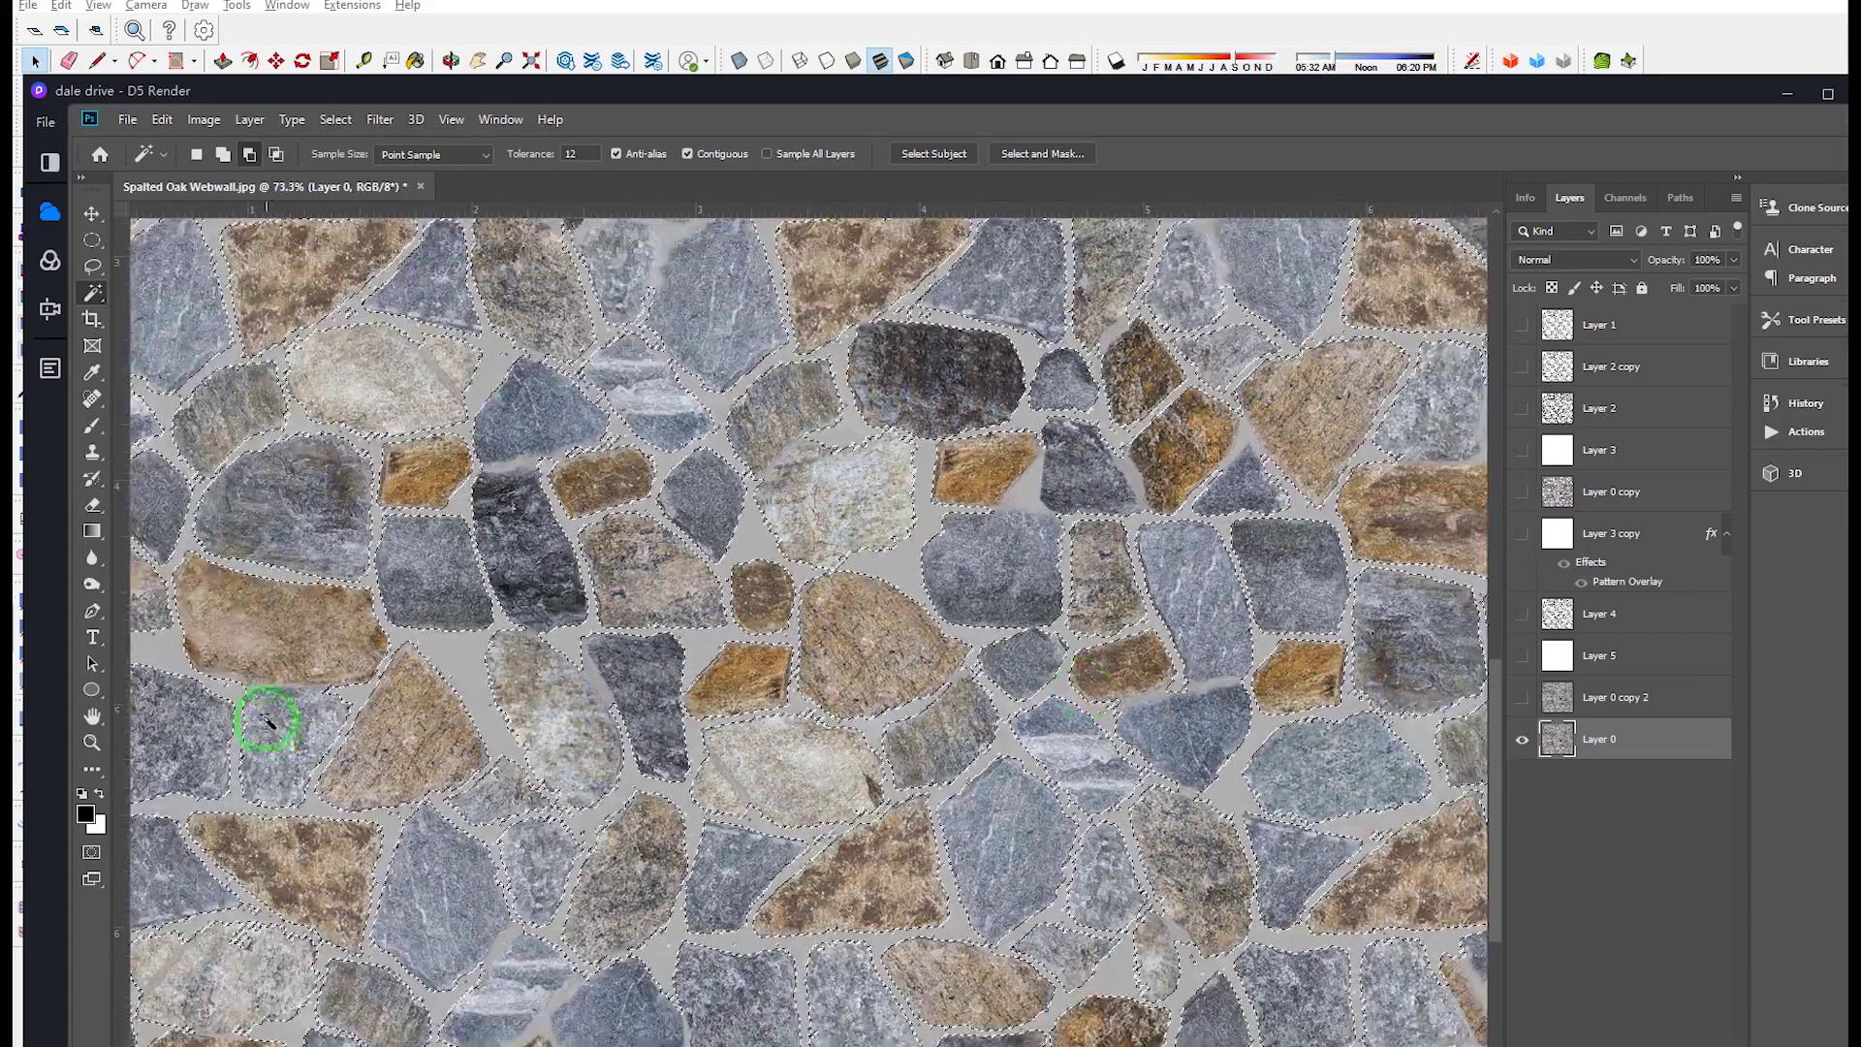
pyautogui.keyDown('alt'); pyautogui.scroll(9, 333, 601); pyautogui.keyUp('alt')
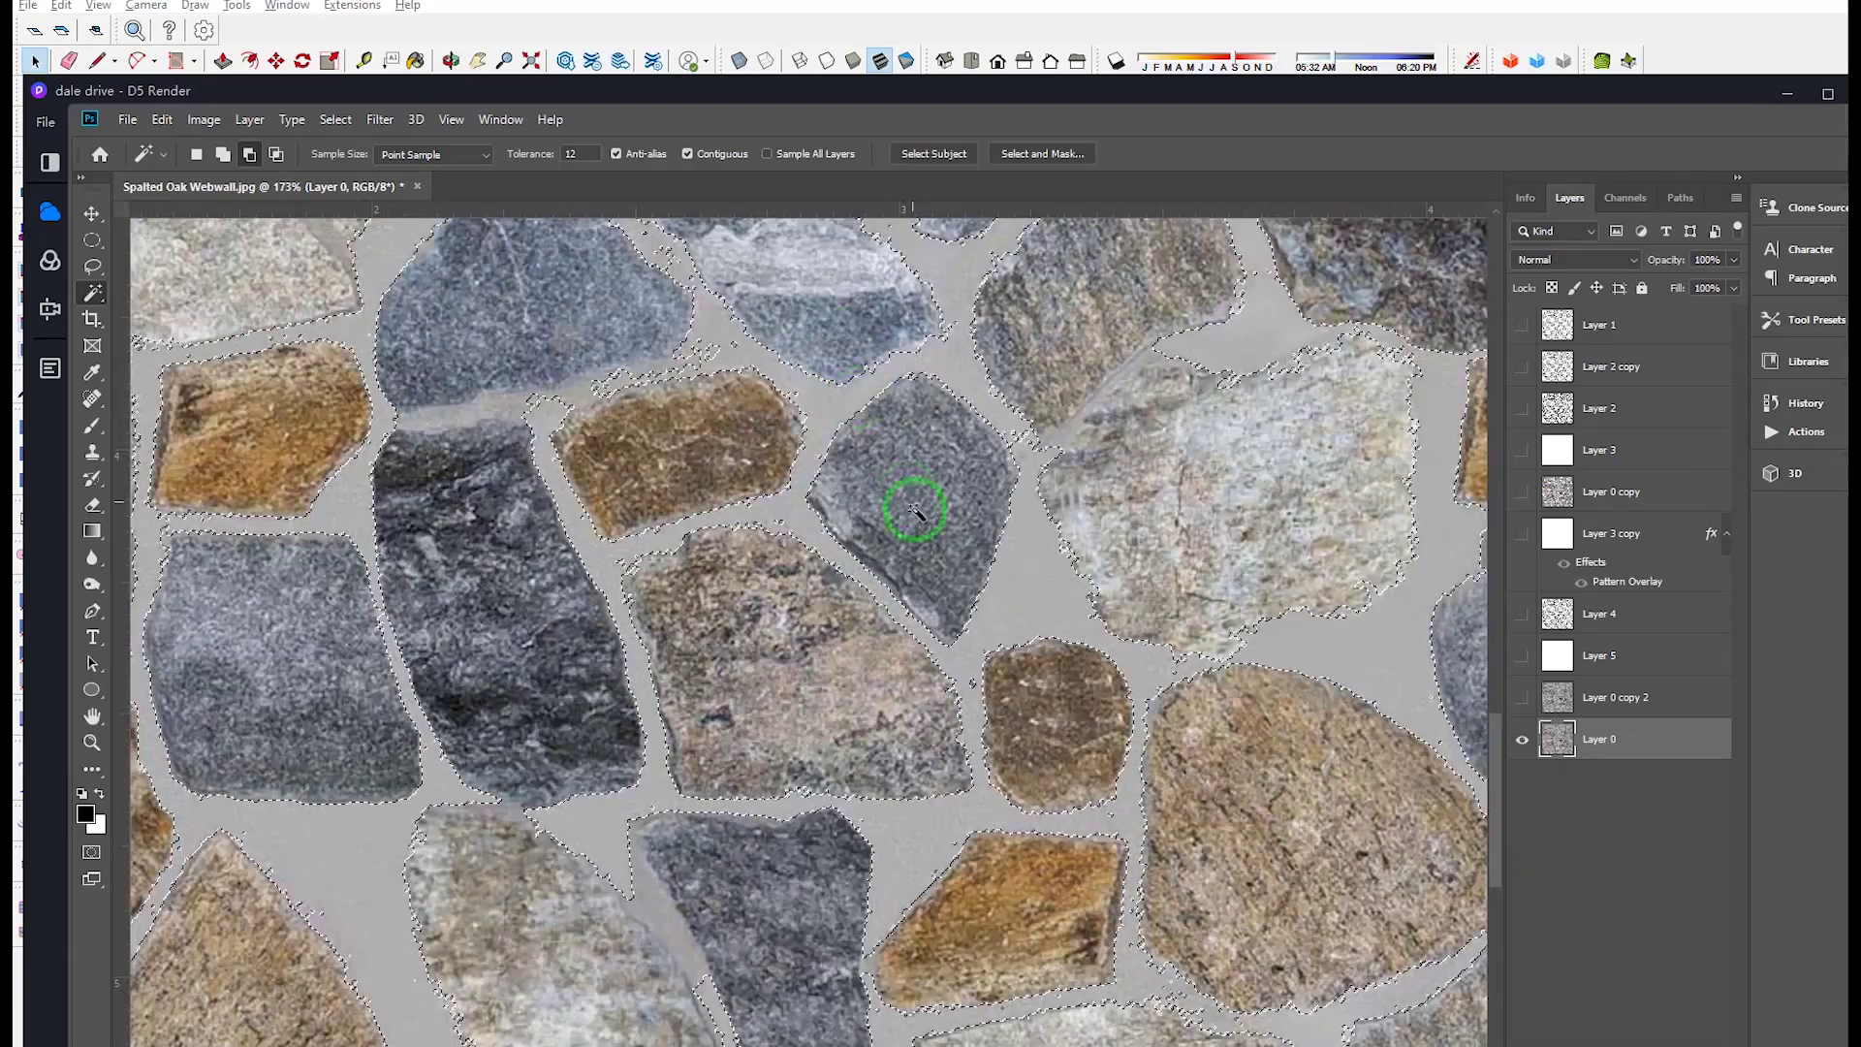
pyautogui.scroll(3, 915, 507)
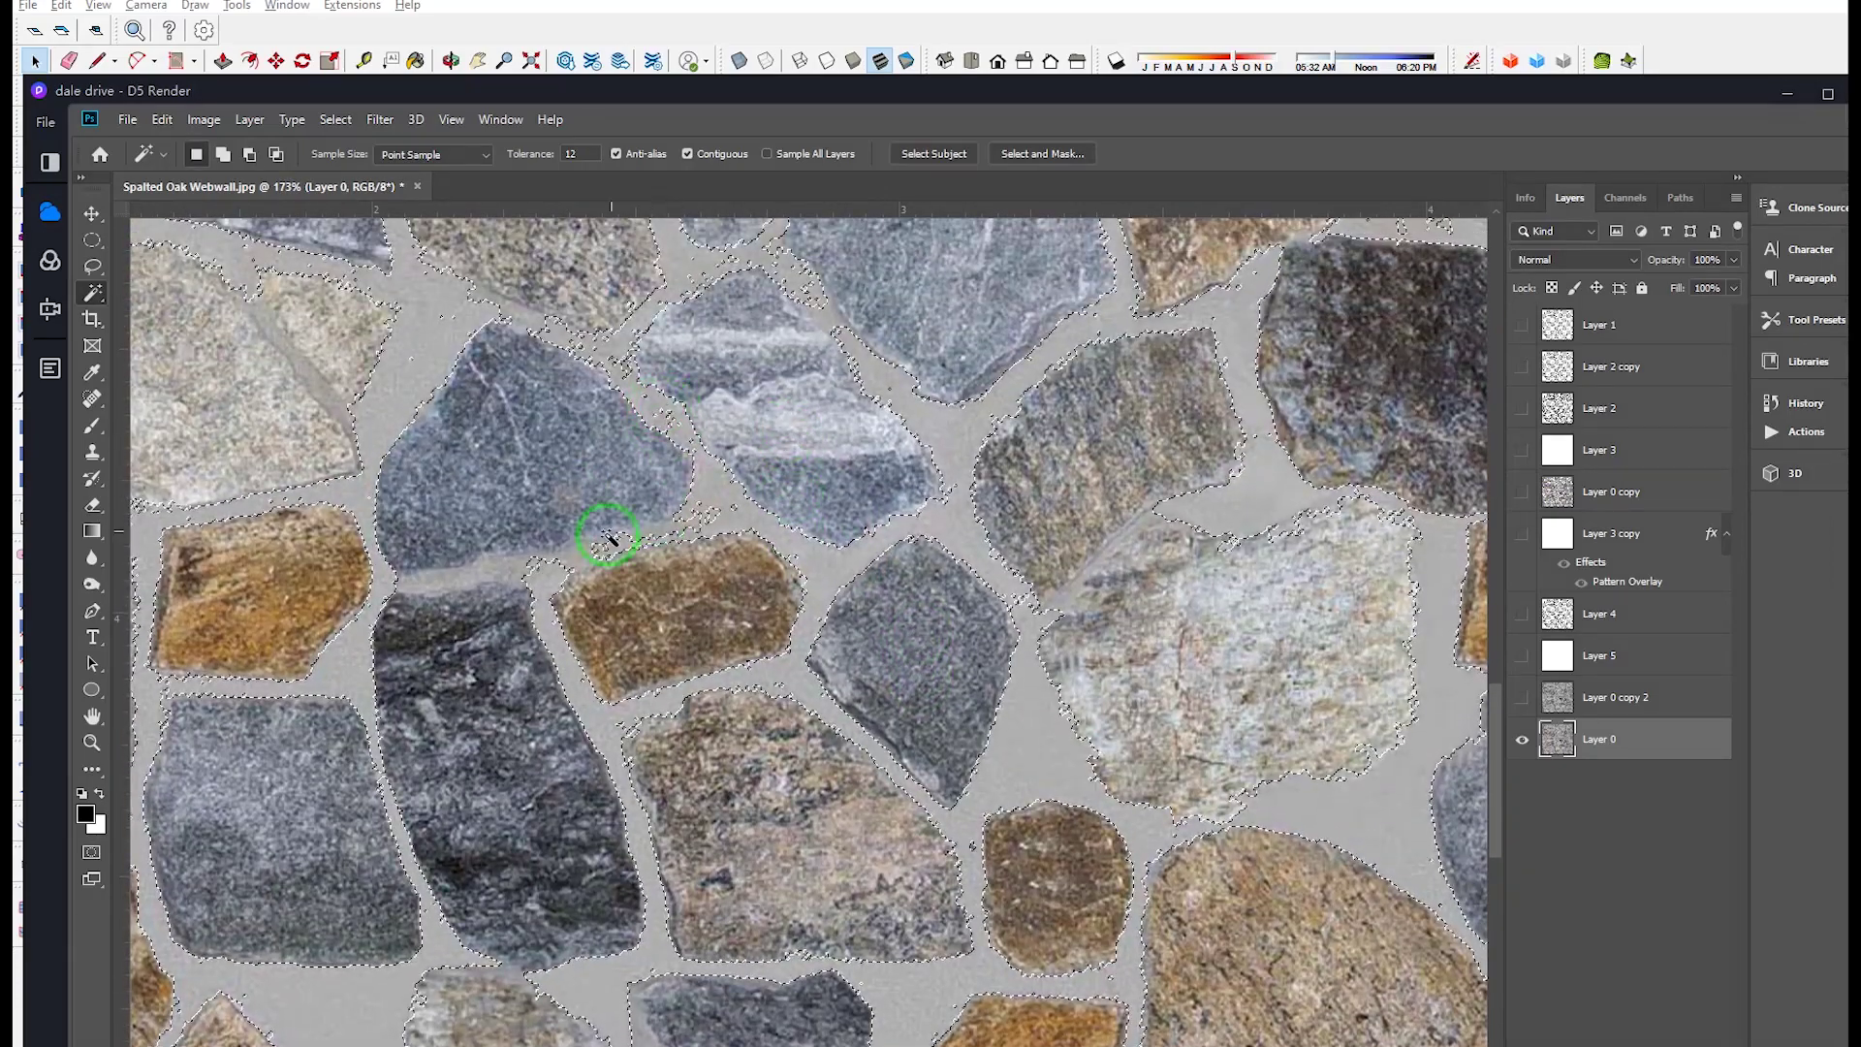
# Step: Set the Magic Wand tolerance to 14, clear the selection and select the mortar joints again
pyautogui.click(576, 152)
pyautogui.write('14')
pyautogui.hotkey('ctrl', 'd')
pyautogui.click(434, 335)
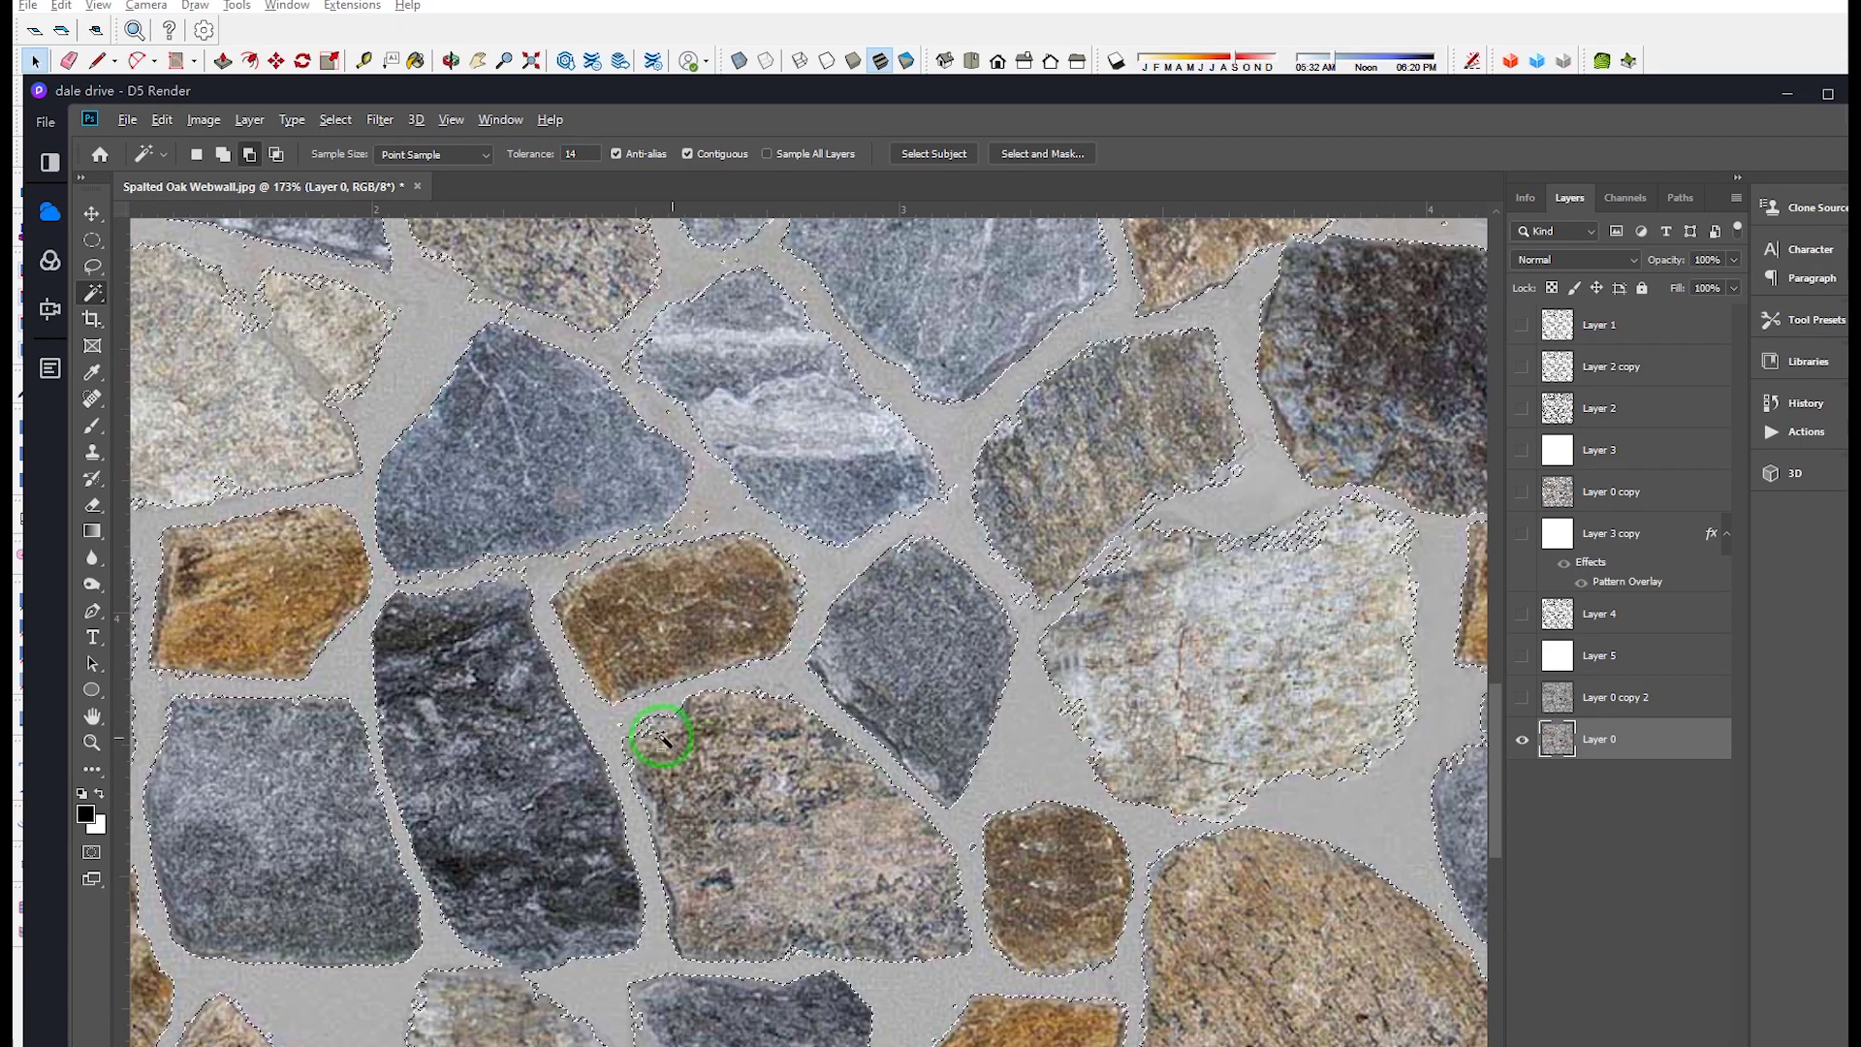
# Step: Subtract the pale green stone near the texture's upper edge from the mortar selection with the freehand Lasso
pyautogui.keyDown('alt'); pyautogui.scroll(-6, 662, 737); pyautogui.keyUp('alt')
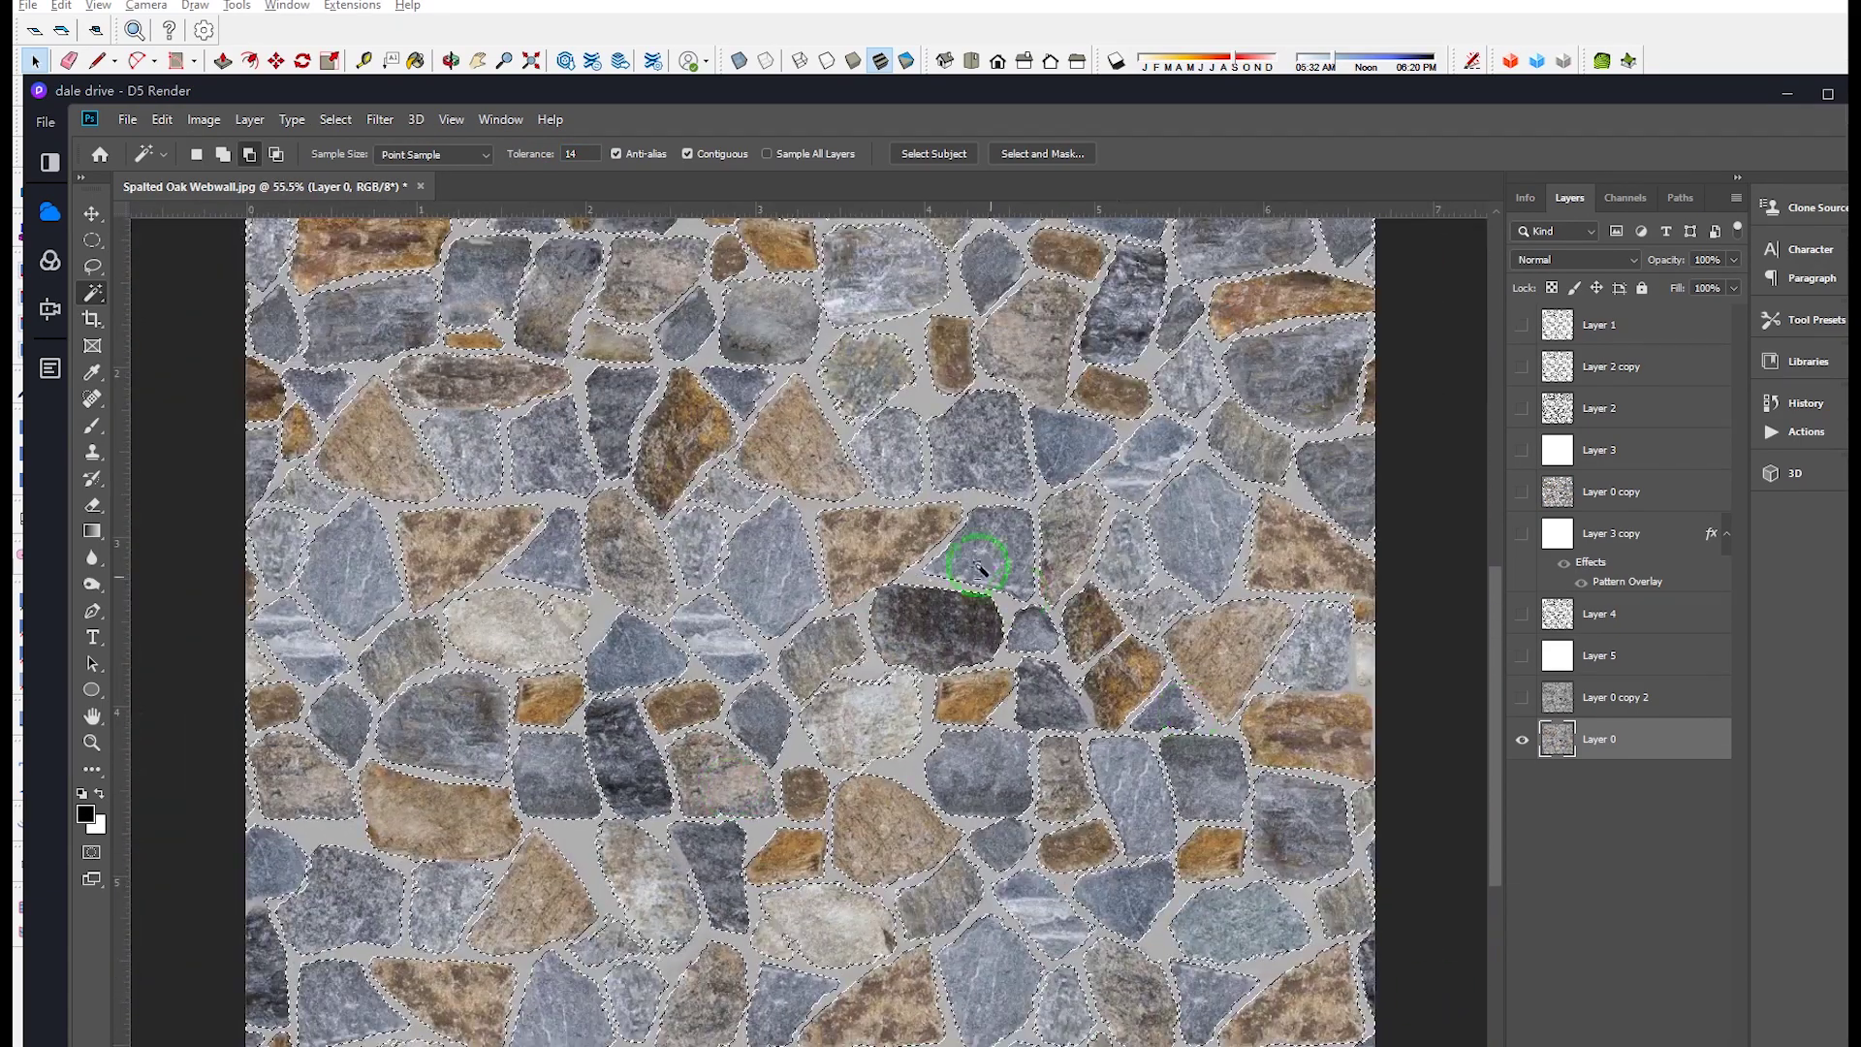
pyautogui.keyDown('alt'); pyautogui.scroll(2, 698, 366); pyautogui.keyUp('alt')
pyautogui.scroll(4, 877, 568)
pyautogui.keyDown('alt'); pyautogui.scroll(3, 626, 354); pyautogui.keyUp('alt')
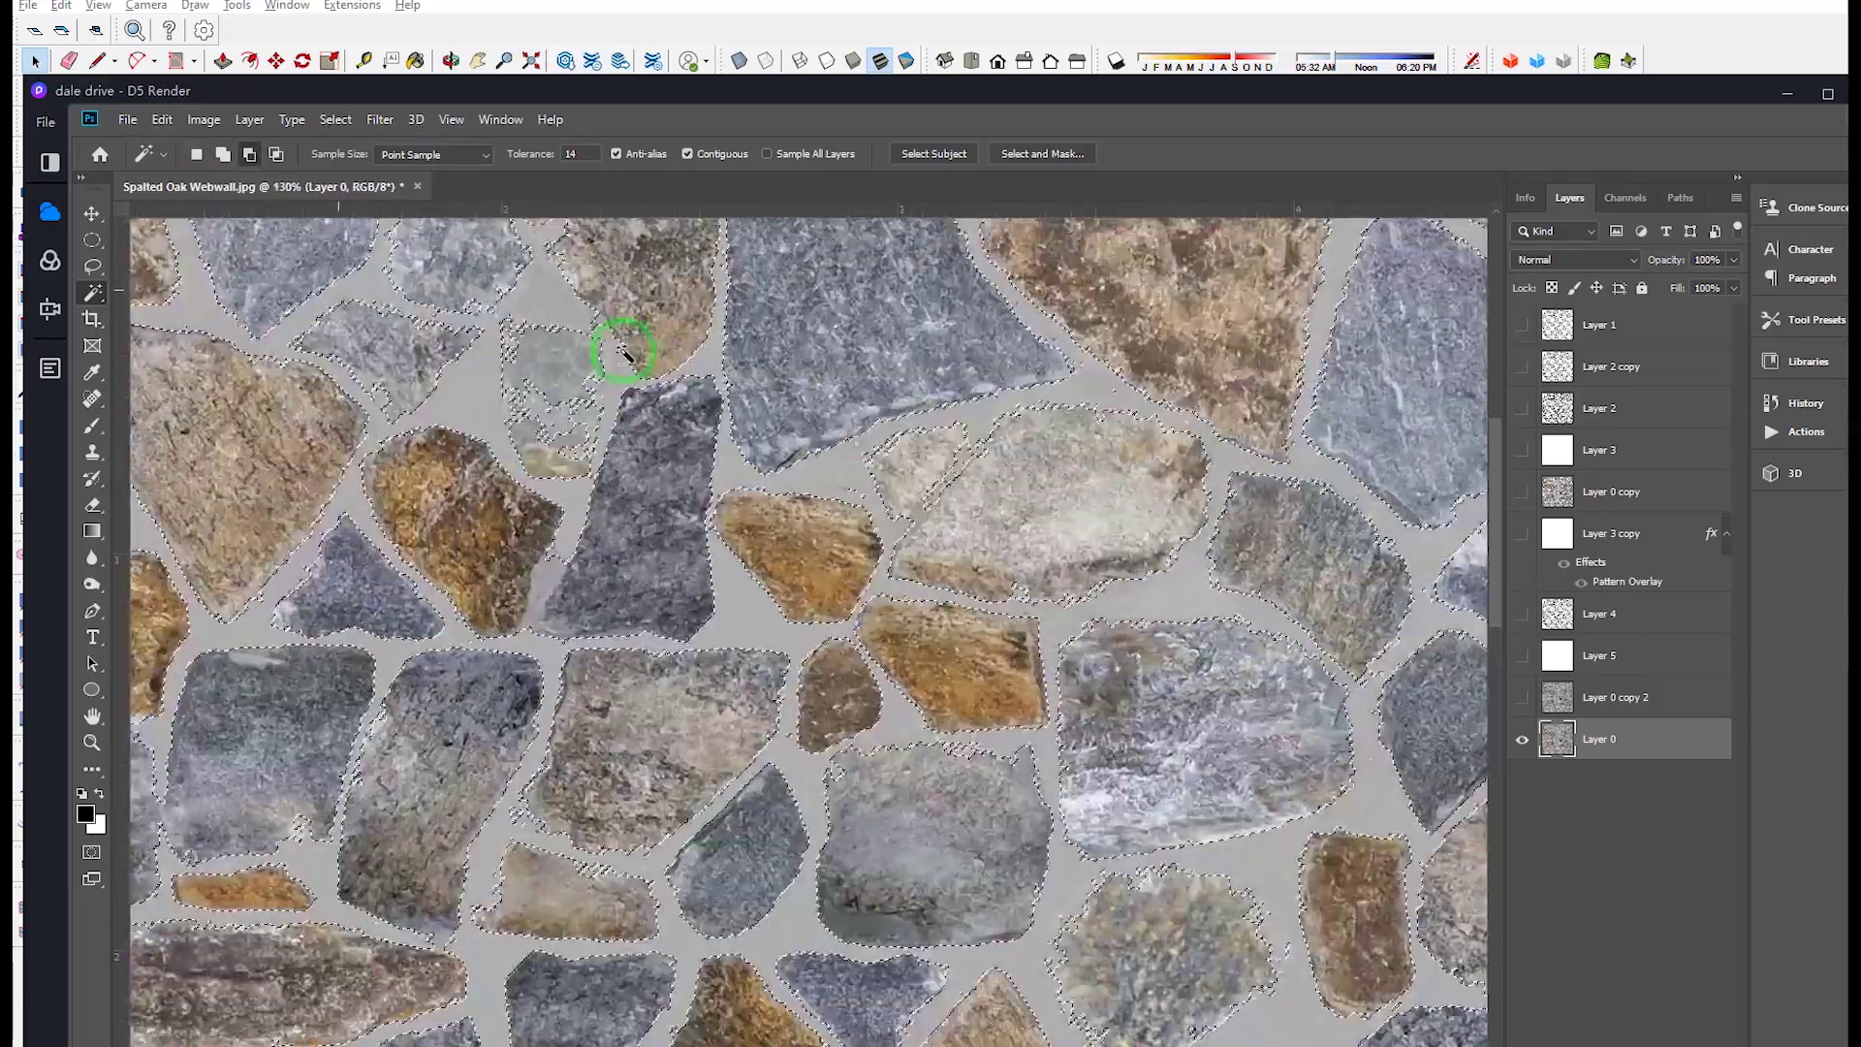
pyautogui.keyDown('alt'); pyautogui.scroll(5, 552, 415); pyautogui.keyUp('alt')
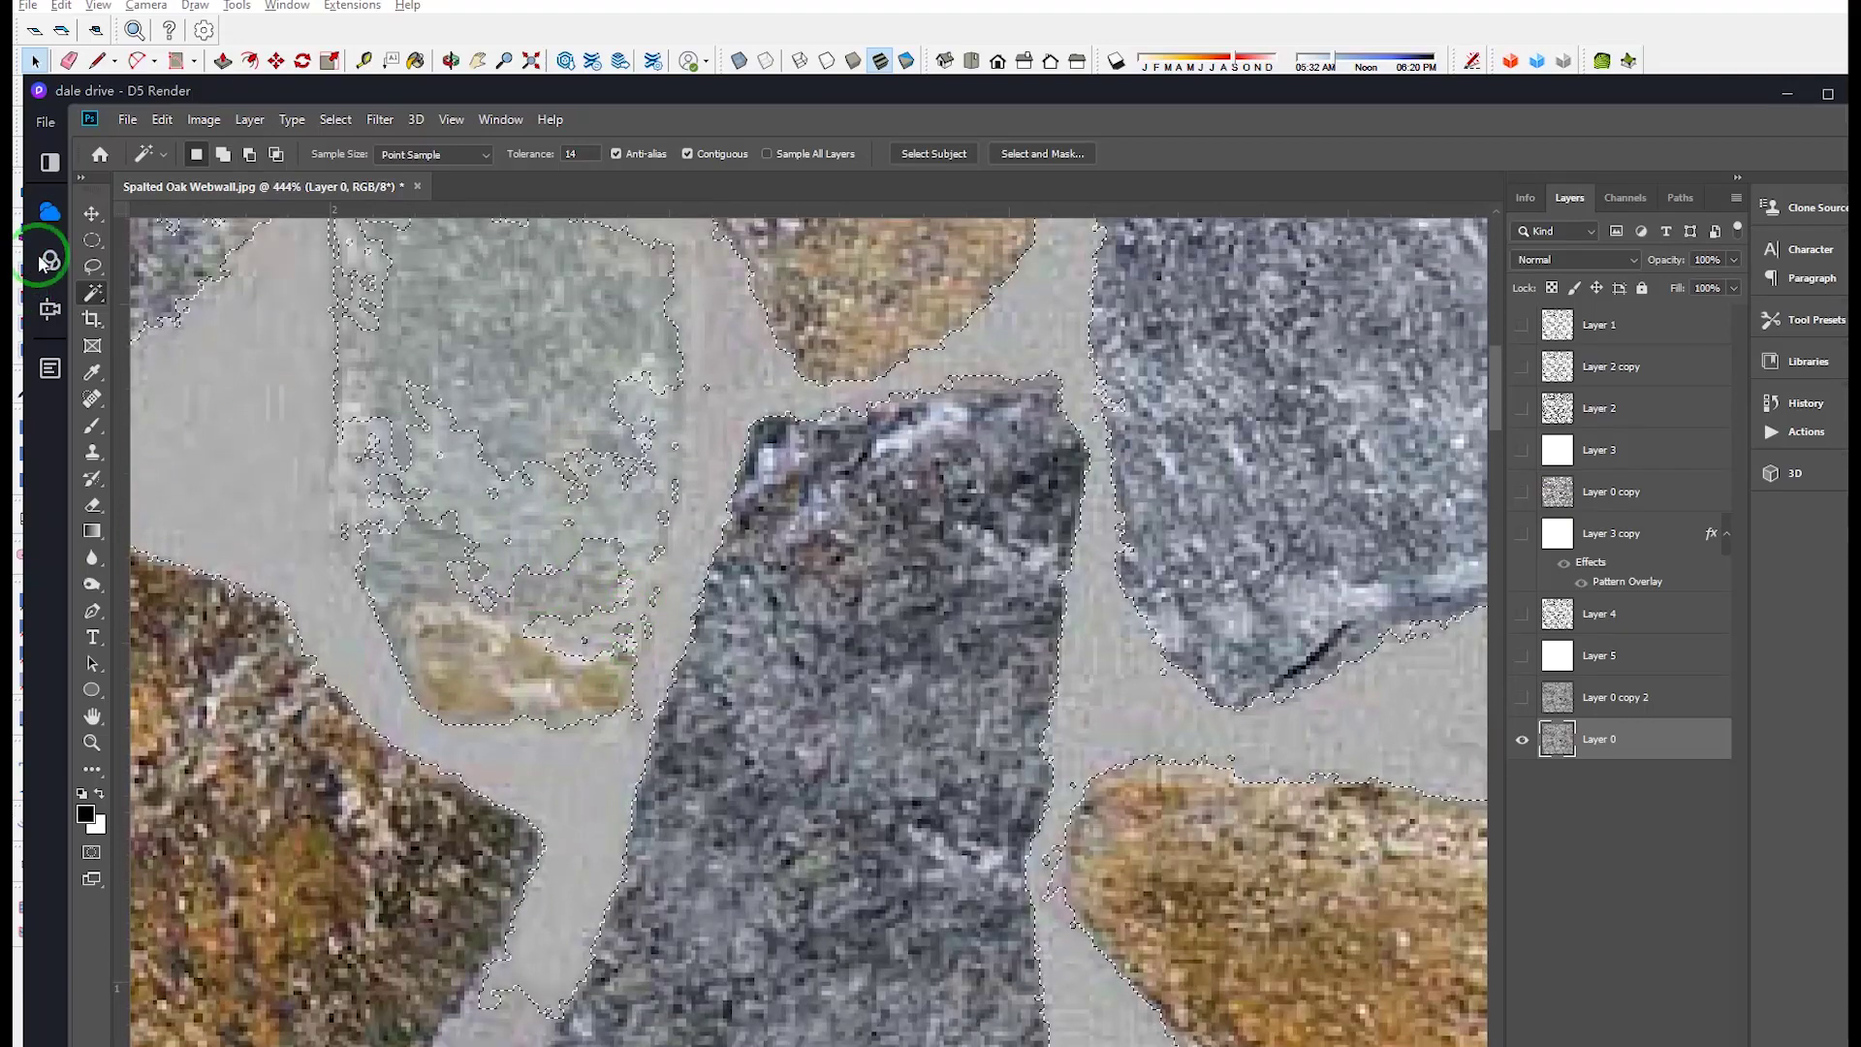
pyautogui.click(93, 266)
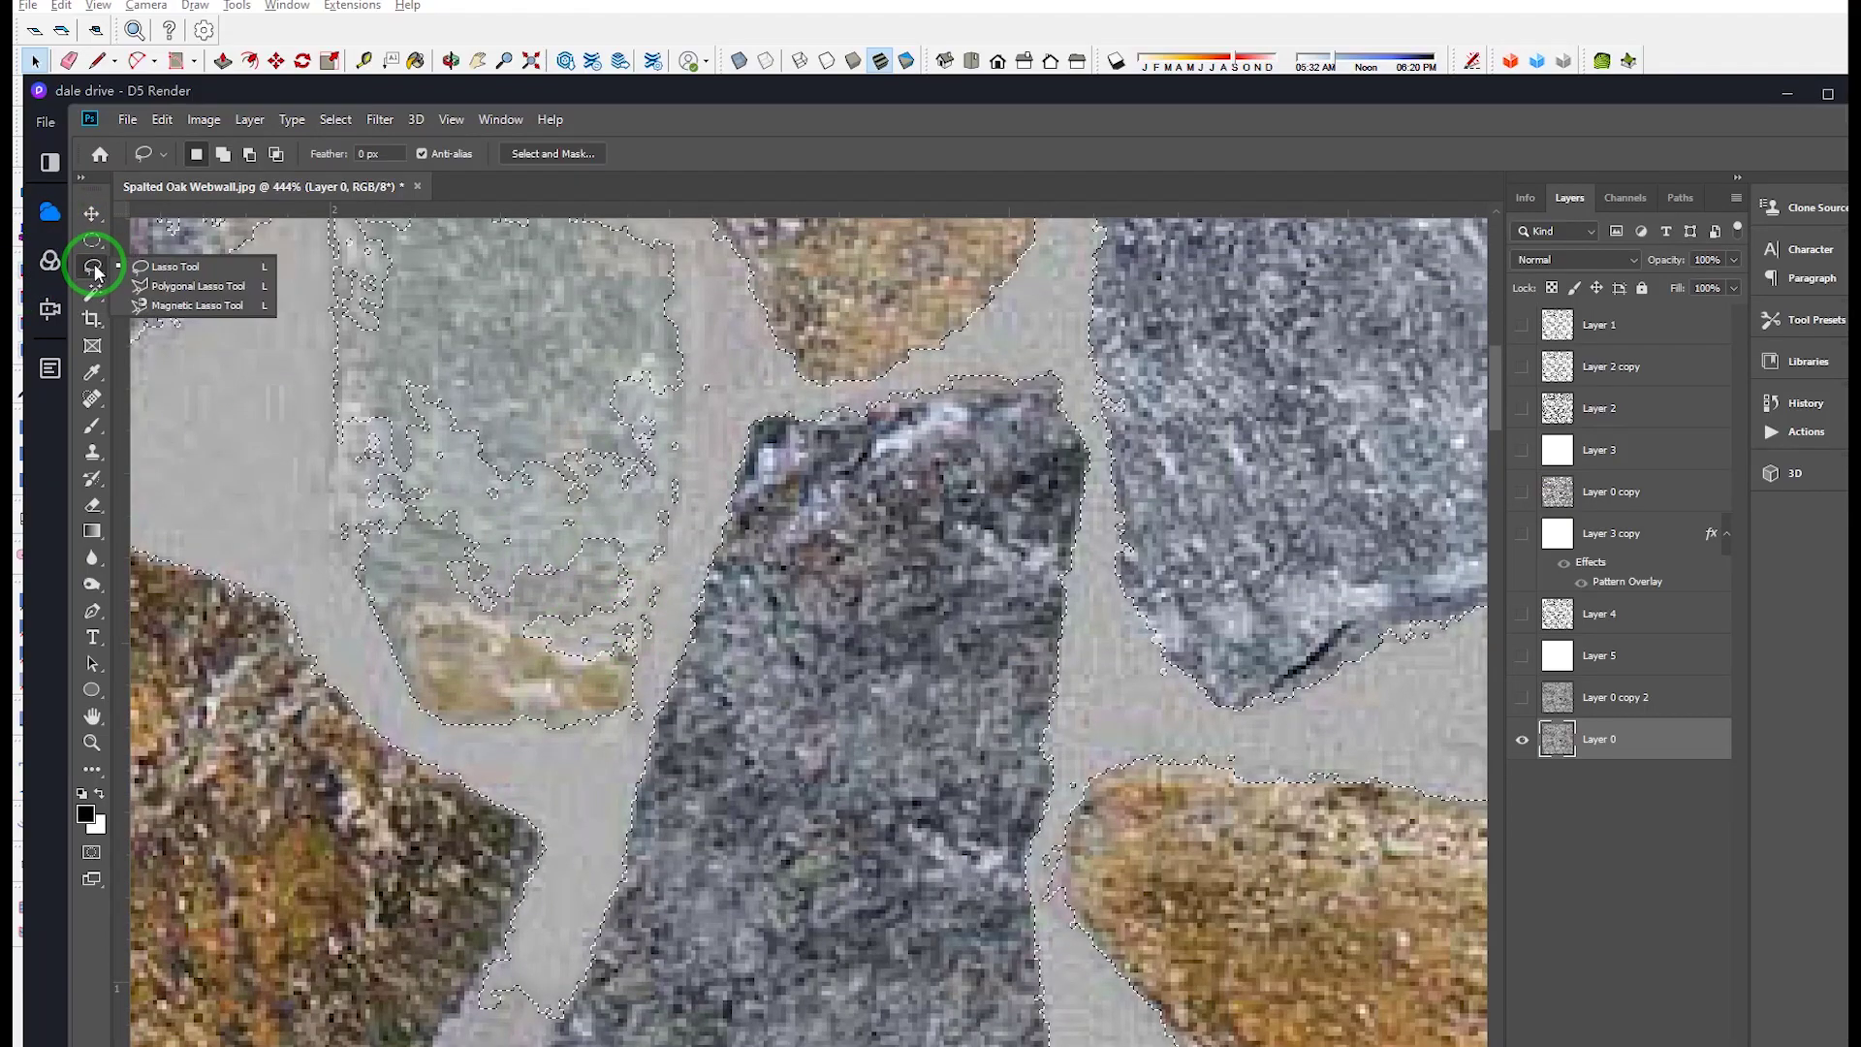
pyautogui.click(159, 266)
pyautogui.scroll(2, 615, 760)
pyautogui.press('alt')
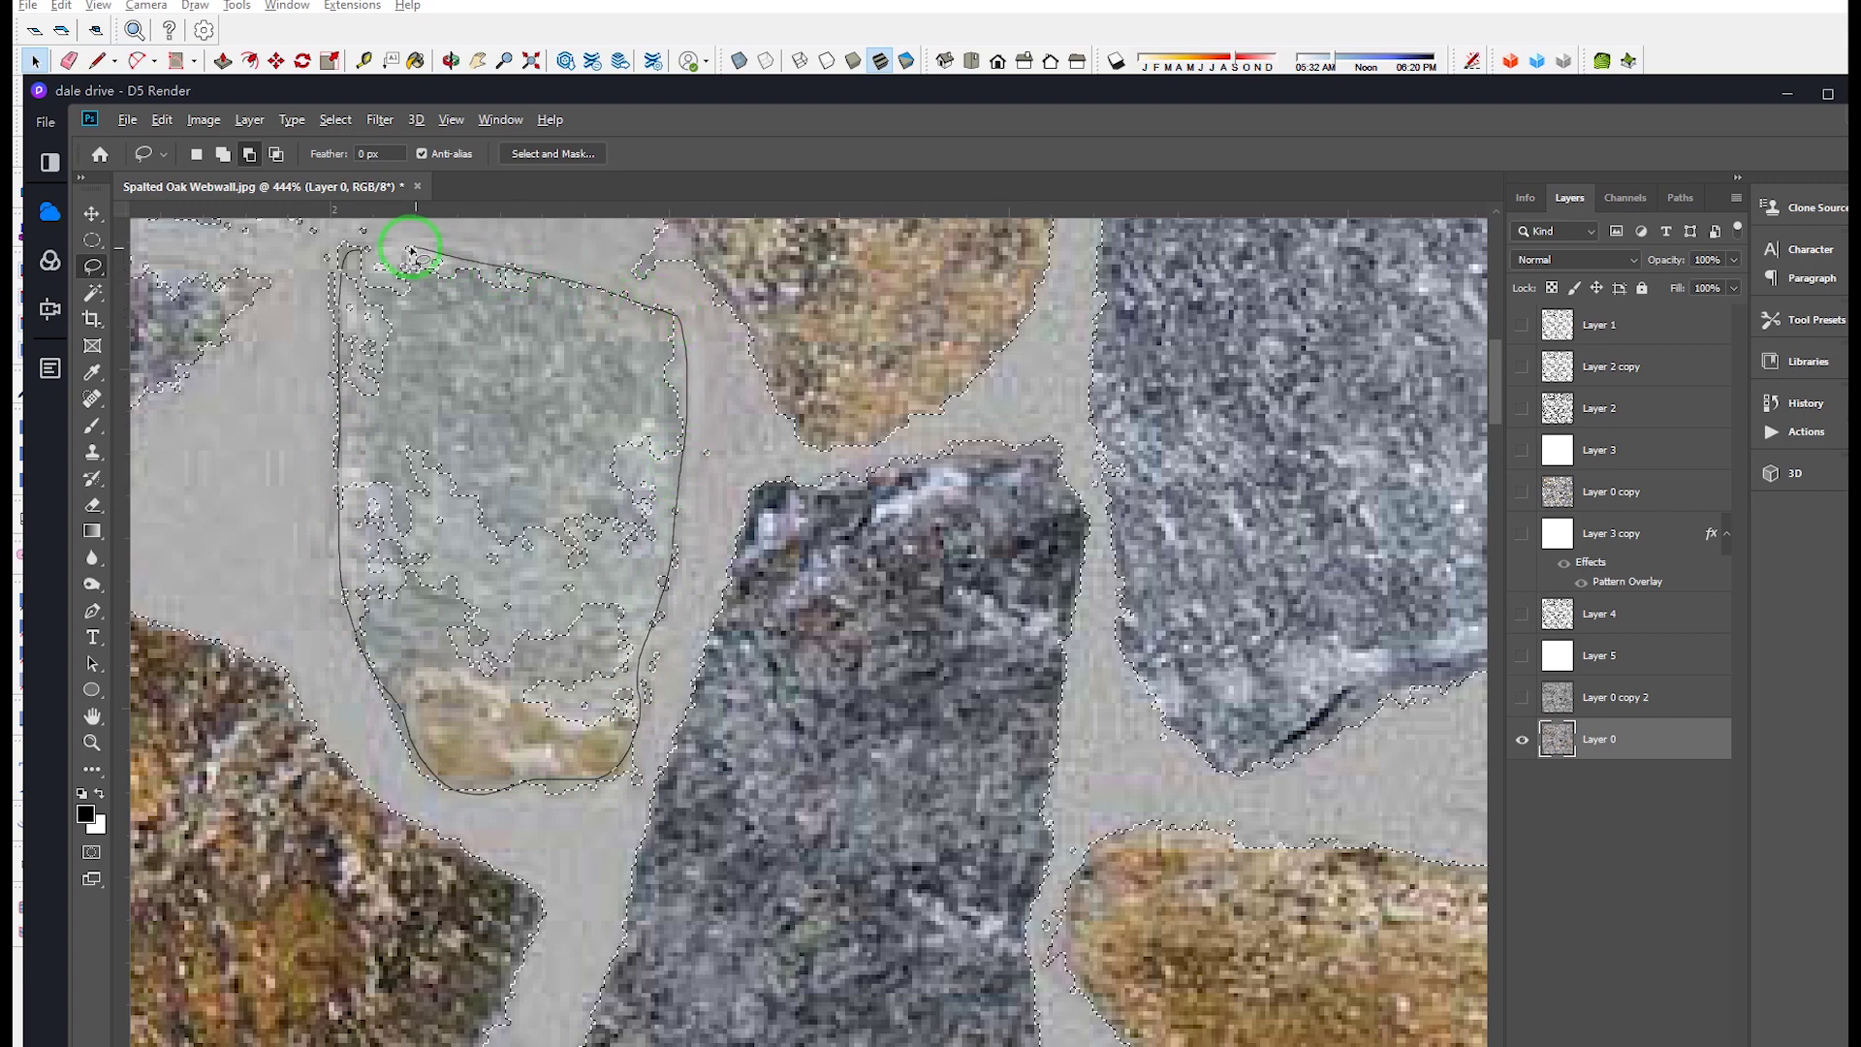
pyautogui.moveTo(364, 254); pyautogui.dragTo(366, 256)
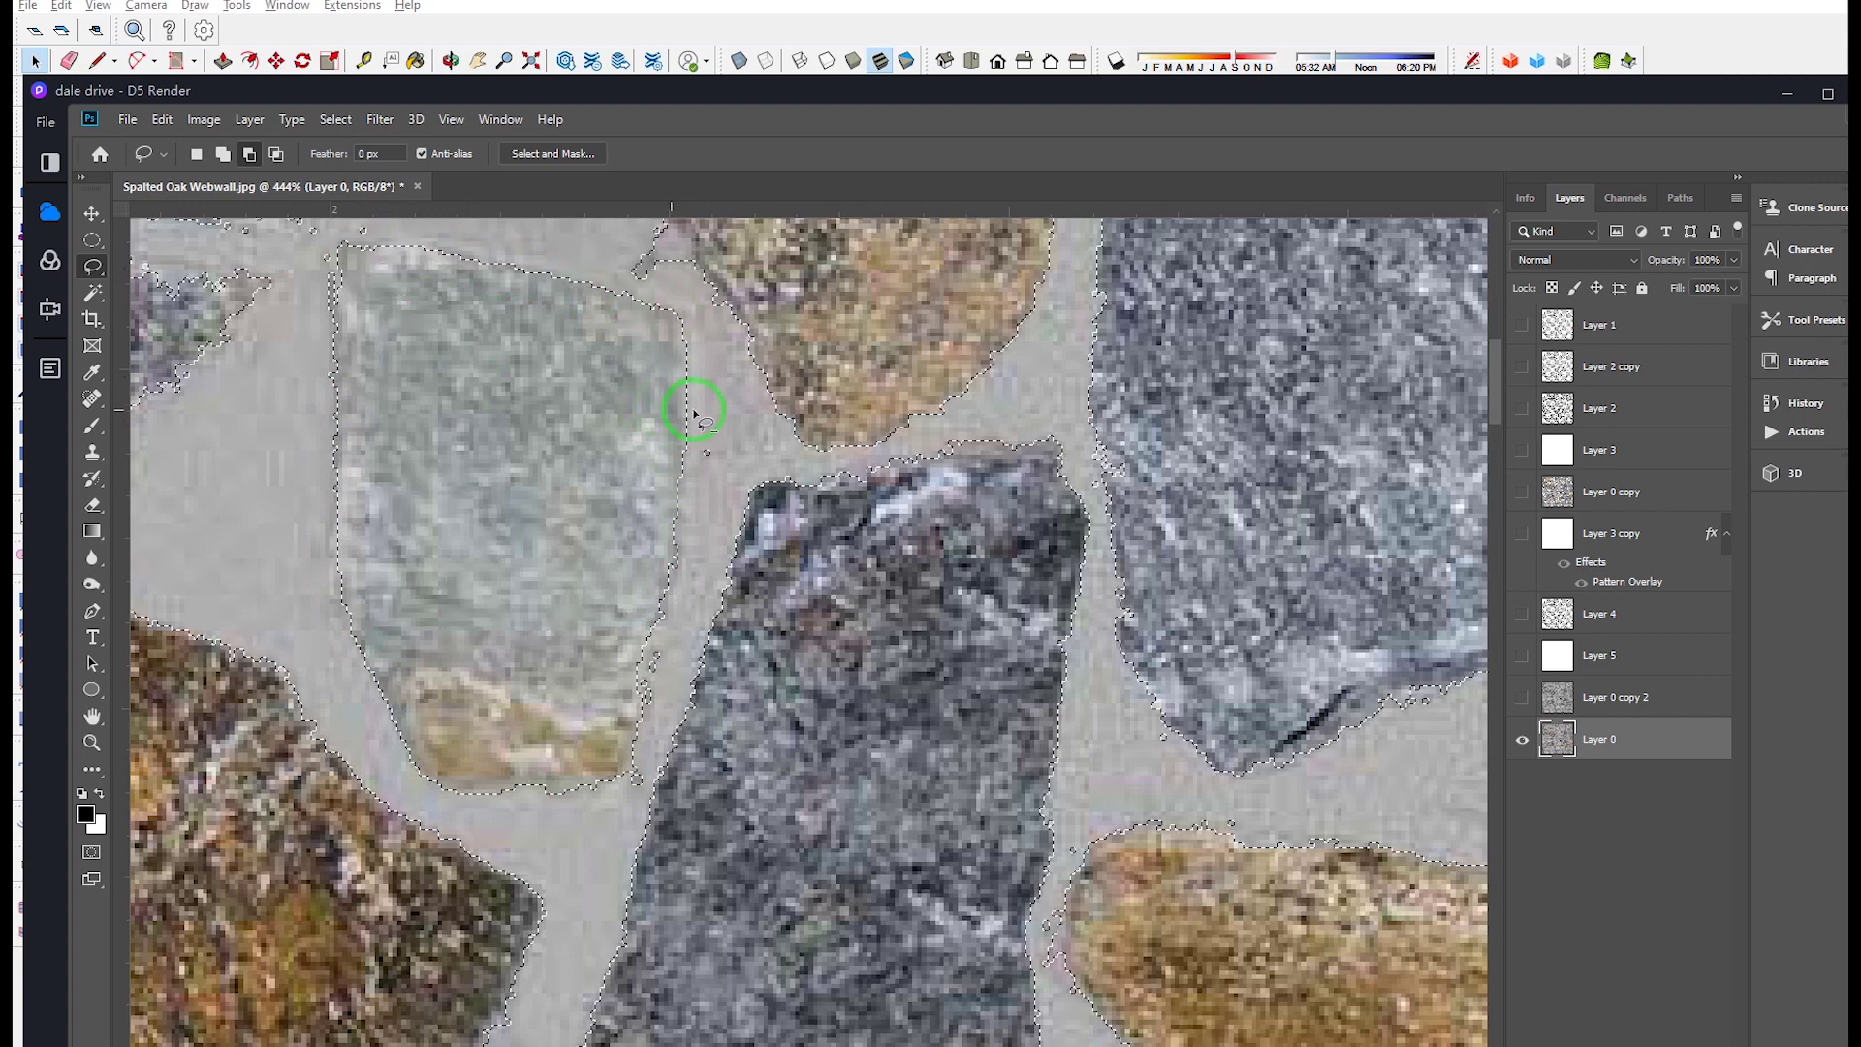
# Step: Check the mortar selection over the whole texture and compare it with Layer 2, first over Layer 0 and on its own
pyautogui.keyDown('alt'); pyautogui.scroll(-5, 428, 576); pyautogui.keyUp('alt')
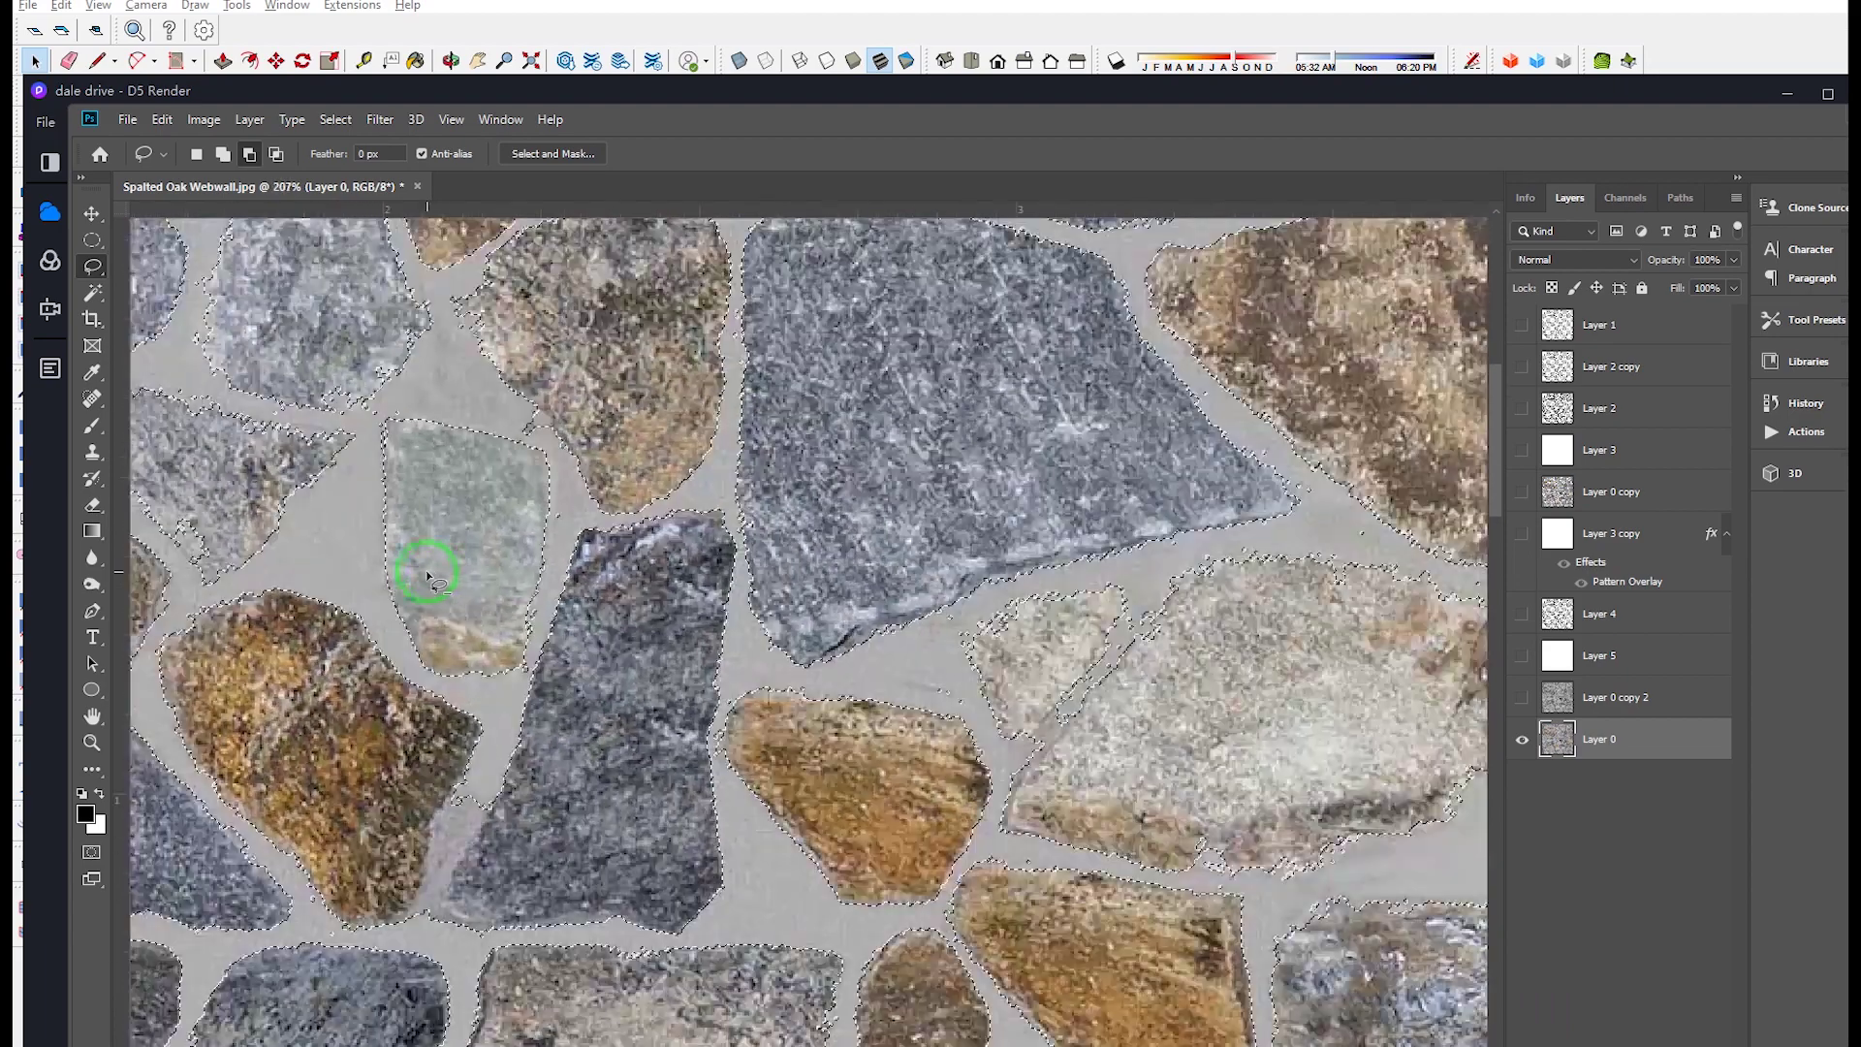
pyautogui.keyDown('alt'); pyautogui.scroll(3, 530, 476); pyautogui.keyUp('alt')
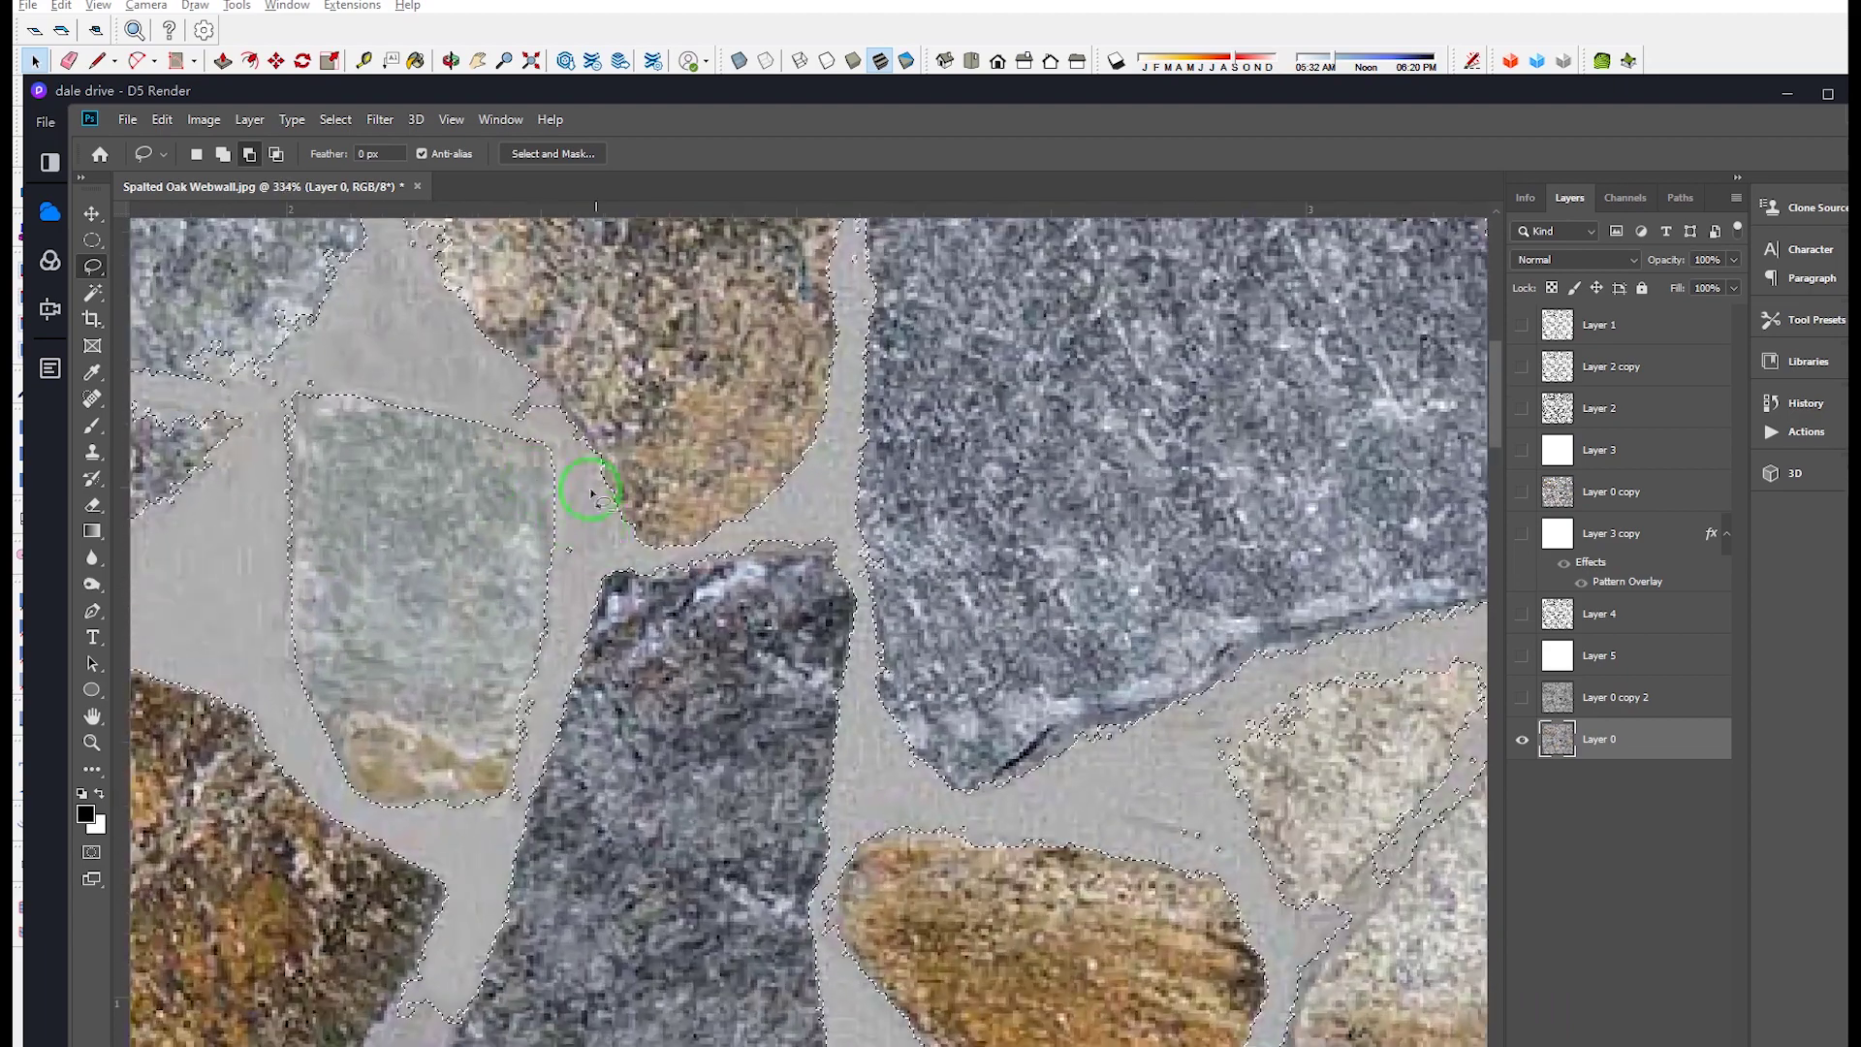
pyautogui.click(94, 295)
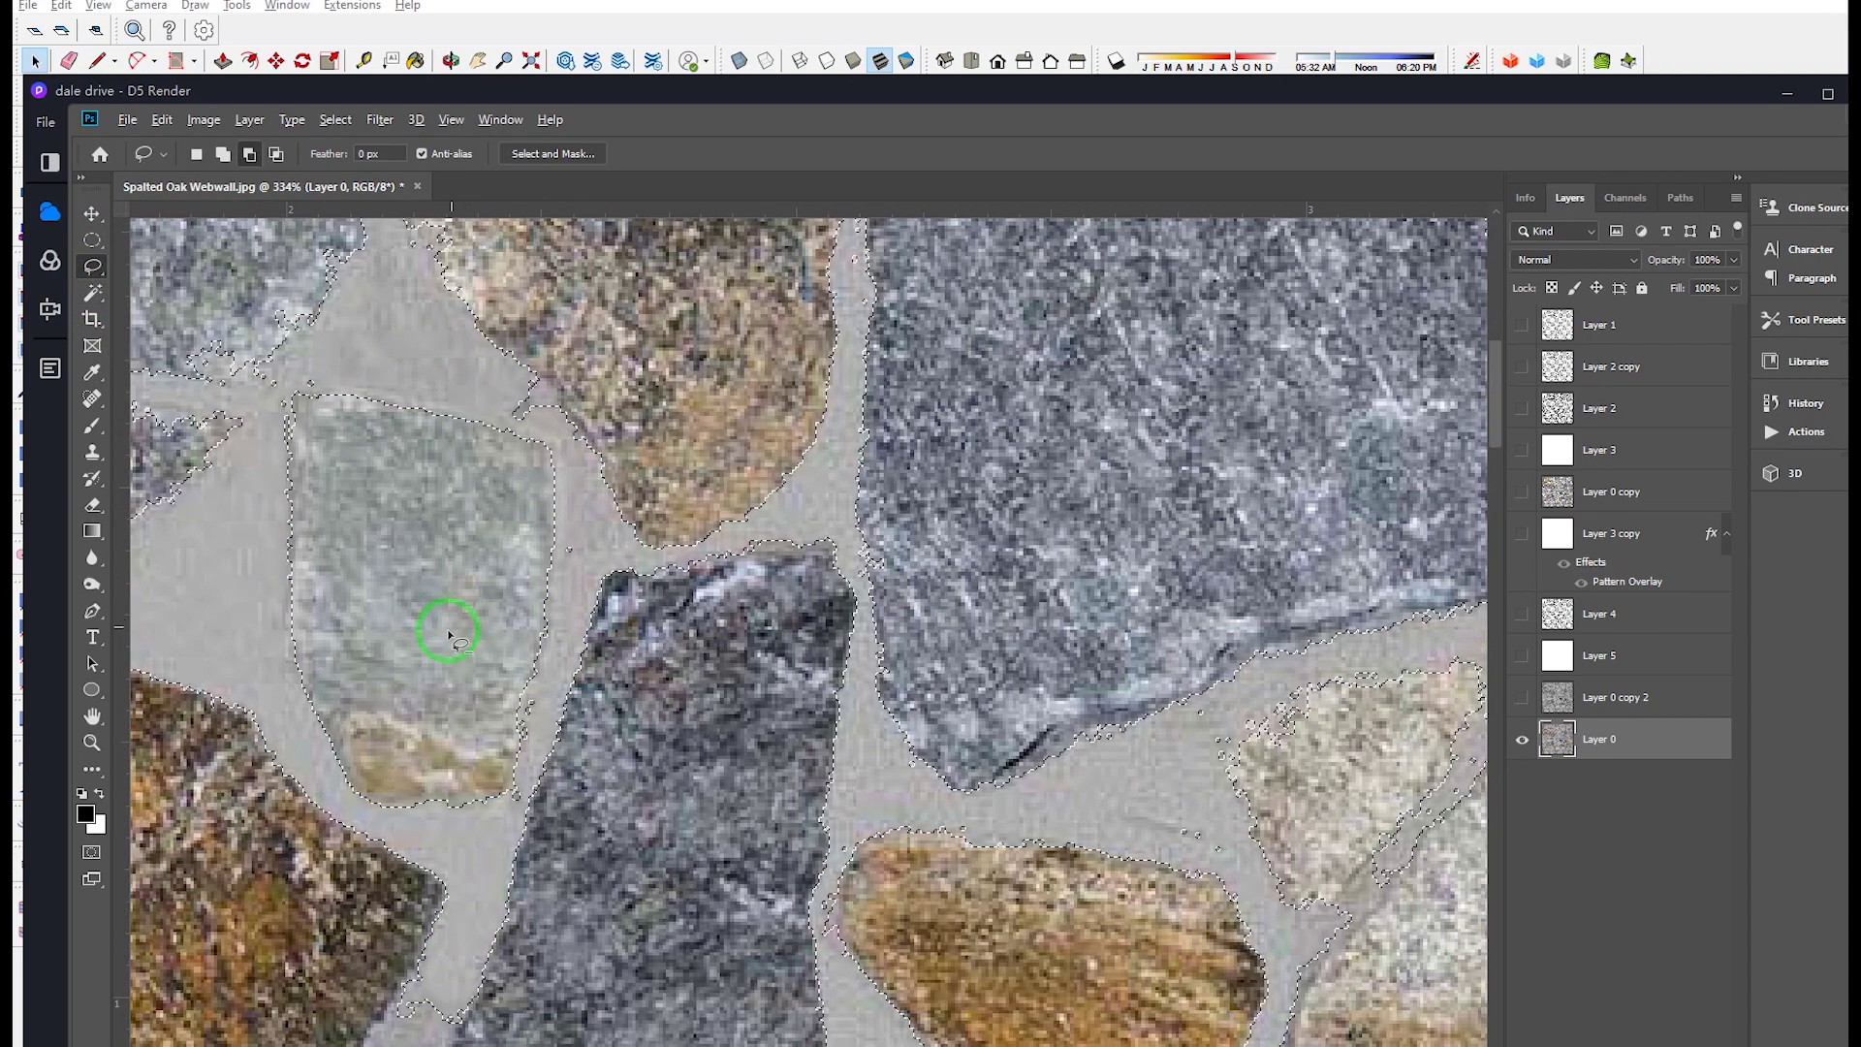
pyautogui.keyDown('alt'); pyautogui.scroll(-10, 399, 487); pyautogui.keyUp('alt')
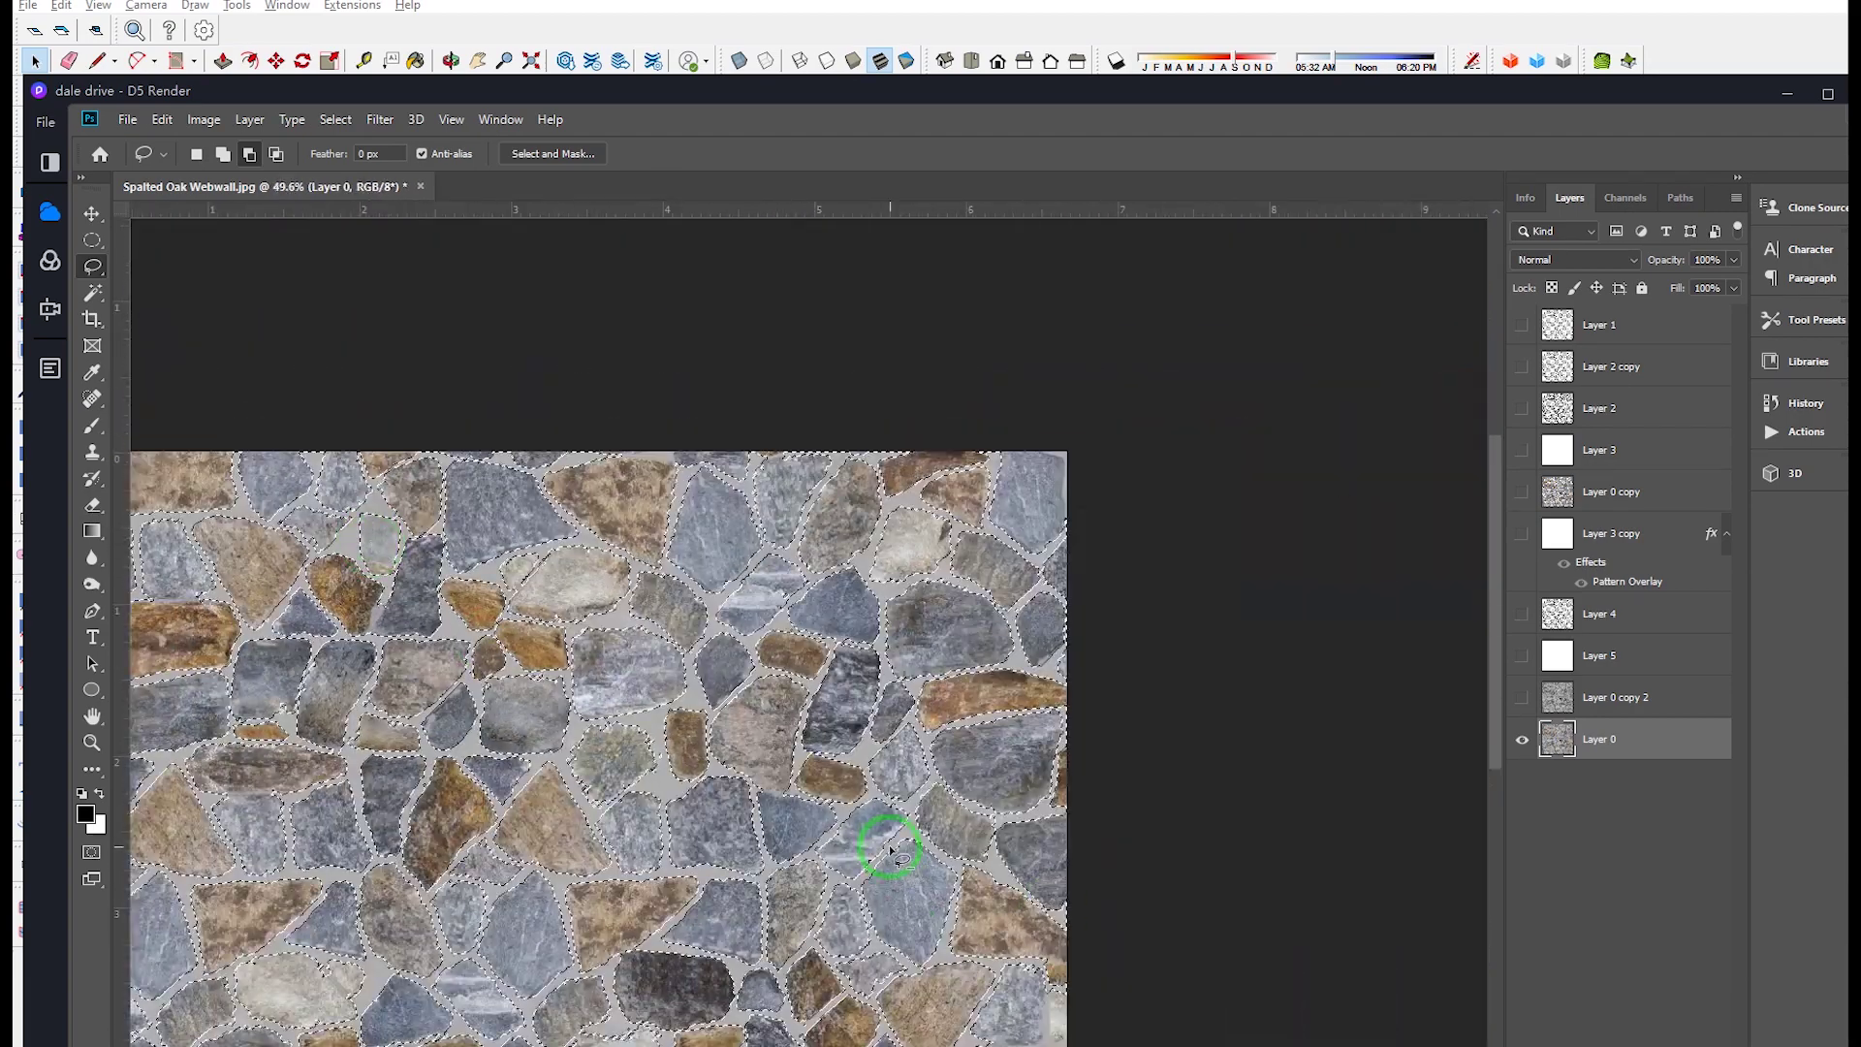
pyautogui.keyDown('alt'); pyautogui.scroll(-2, 554, 770); pyautogui.keyUp('alt')
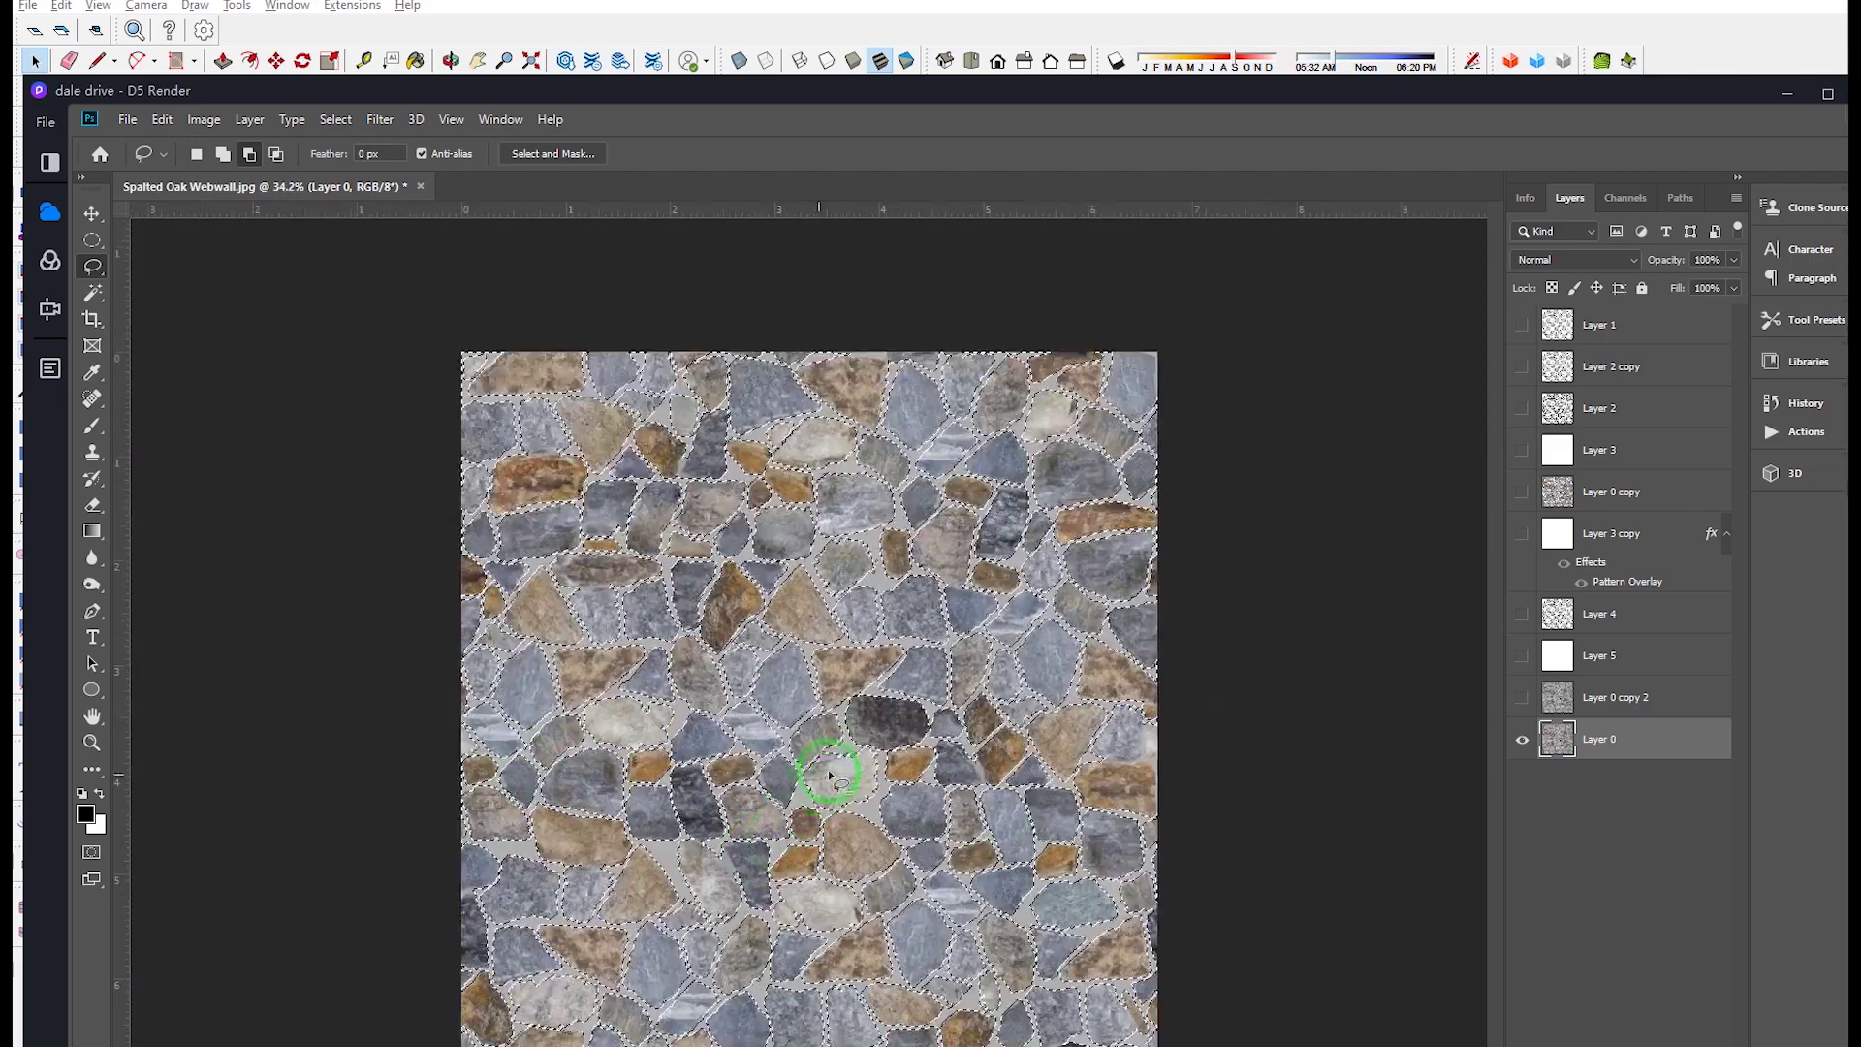
pyautogui.keyDown('alt'); pyautogui.scroll(3, 829, 774); pyautogui.keyUp('alt')
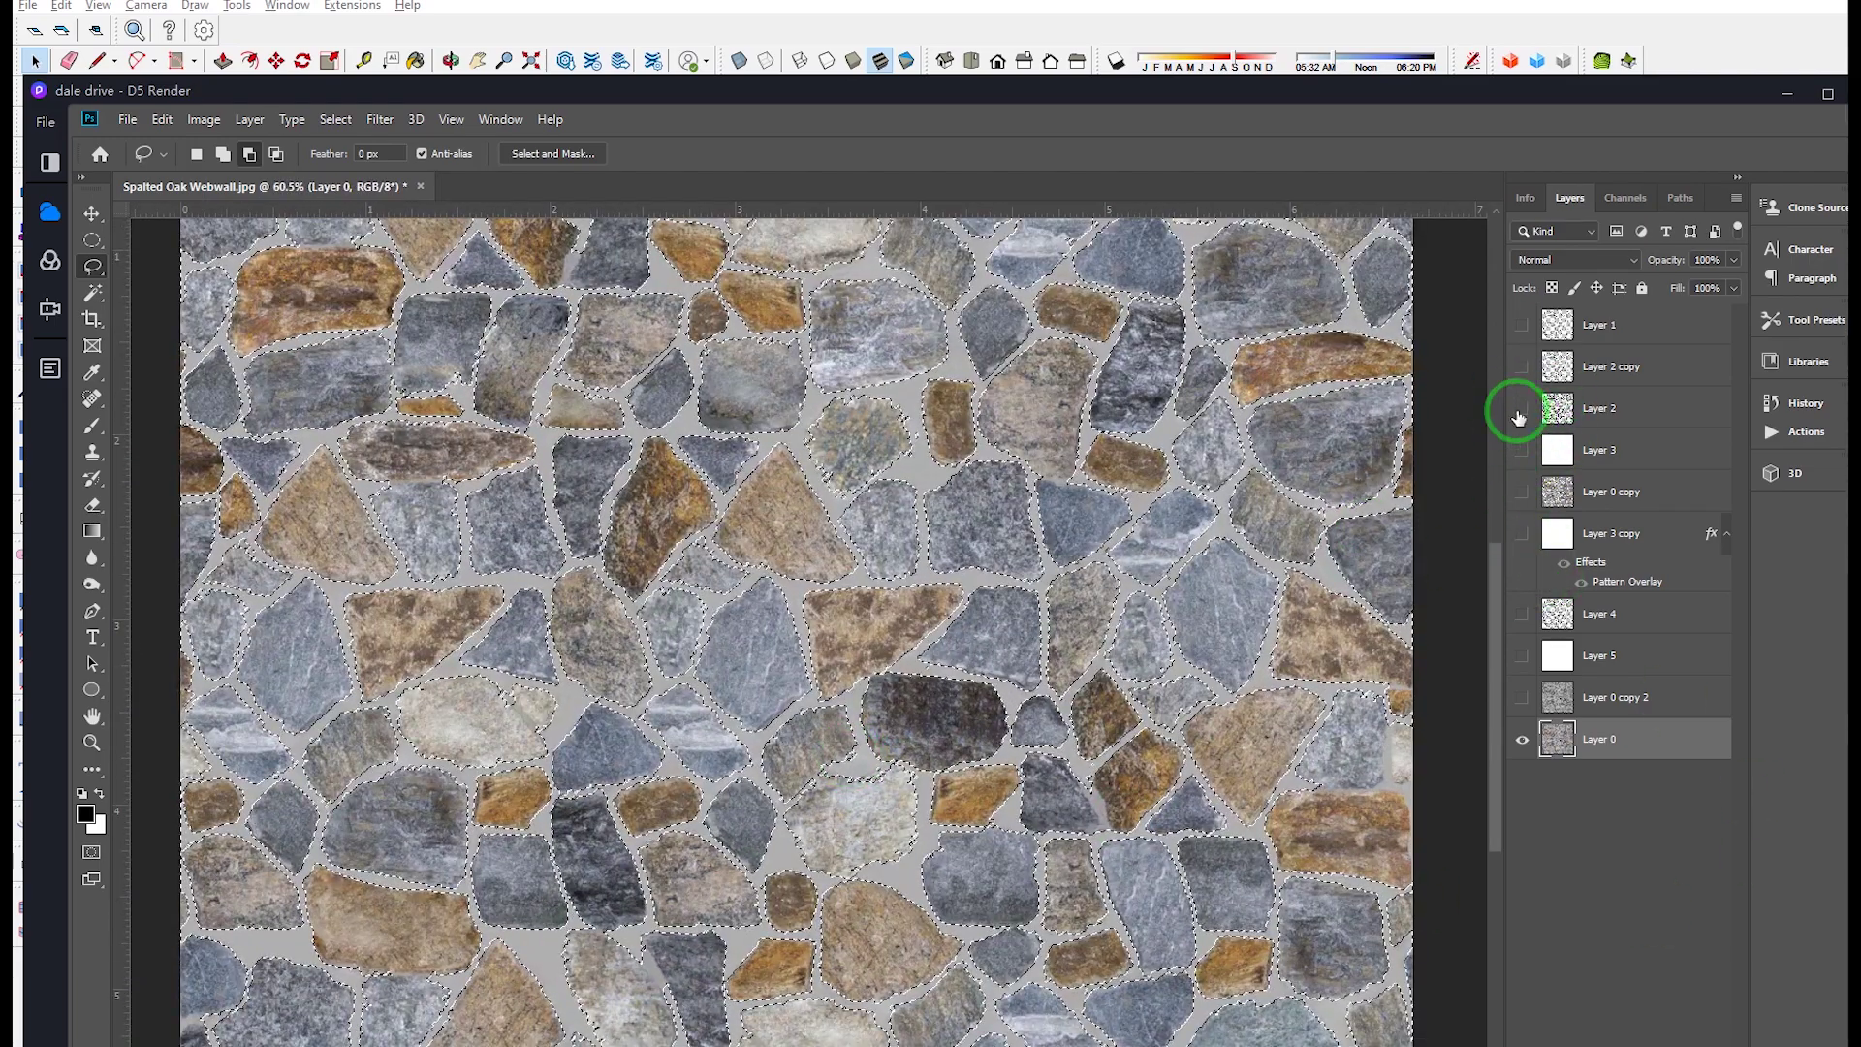
pyautogui.click(1520, 408)
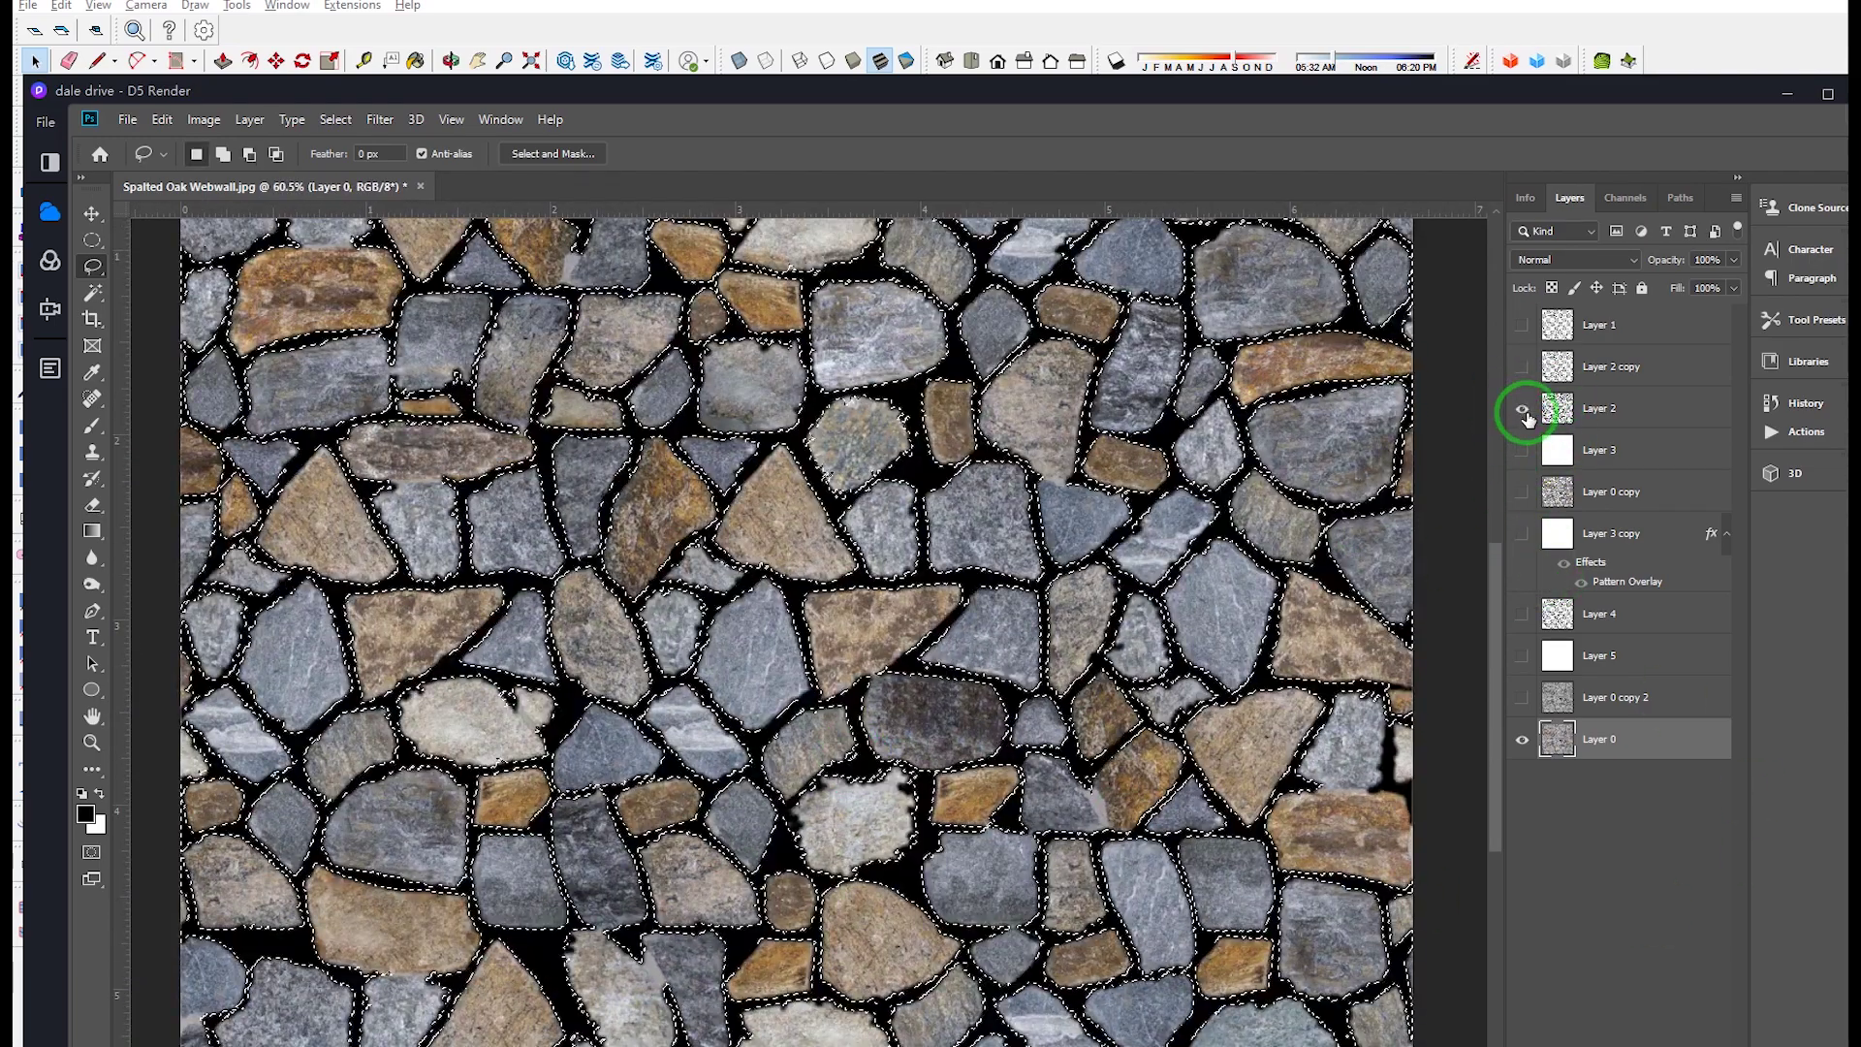
pyautogui.click(1522, 738)
pyautogui.keyDown('alt'); pyautogui.scroll(-2, 477, 811); pyautogui.keyUp('alt')
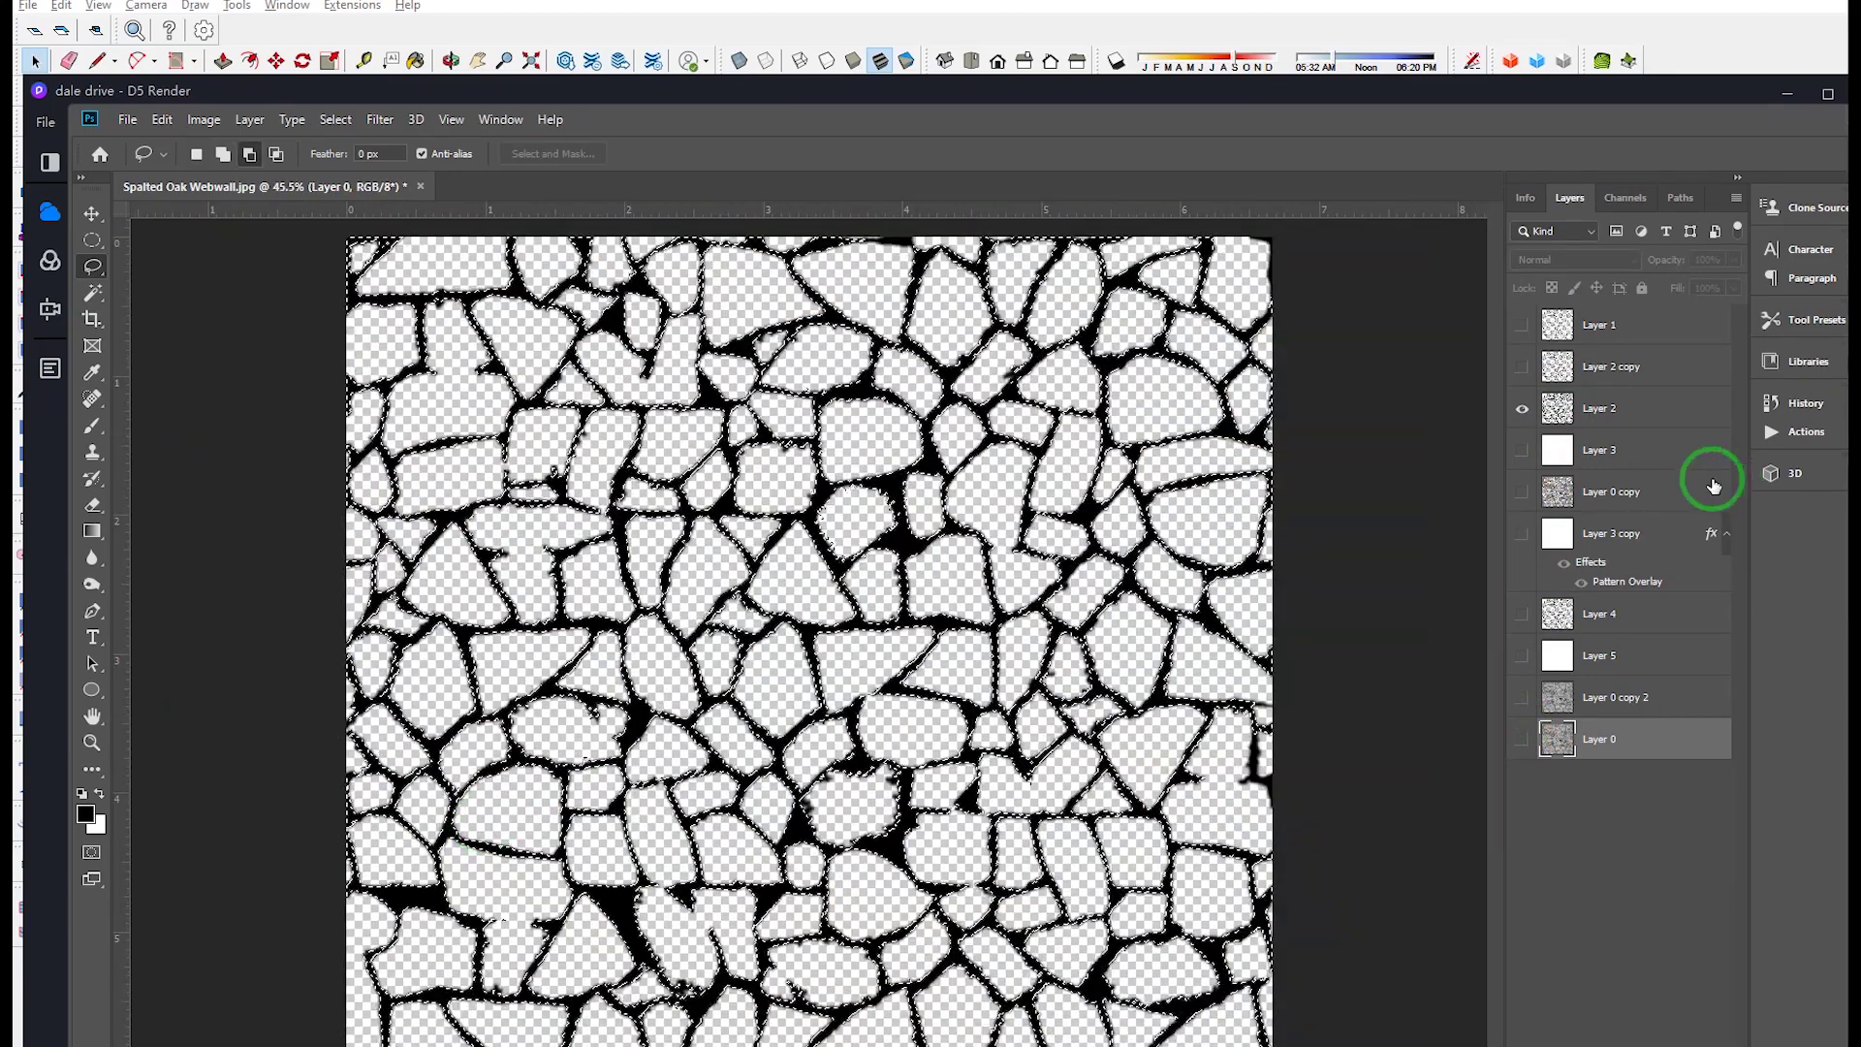
pyautogui.click(1522, 408)
# Step: Preview the black mortar of Layer 4 over the white Layer 5, and hide both layers again
pyautogui.click(1523, 698)
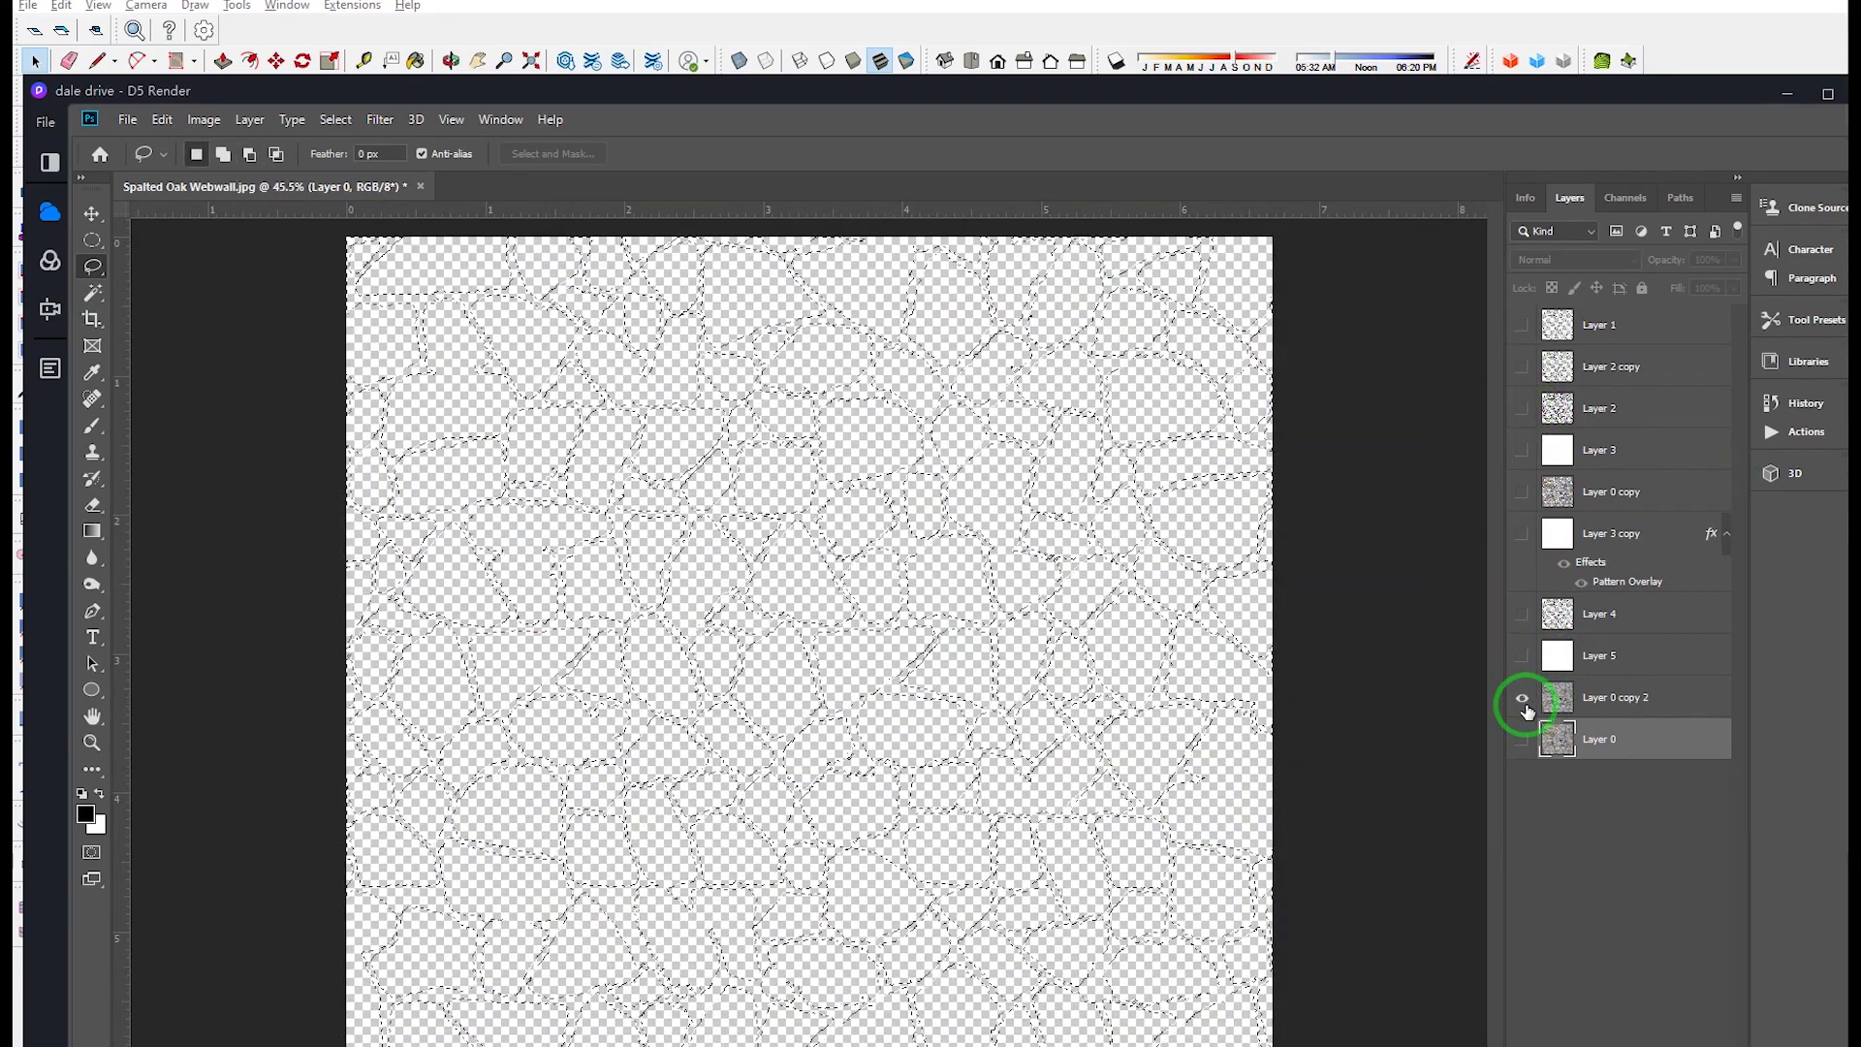
pyautogui.click(1522, 657)
pyautogui.click(1522, 698)
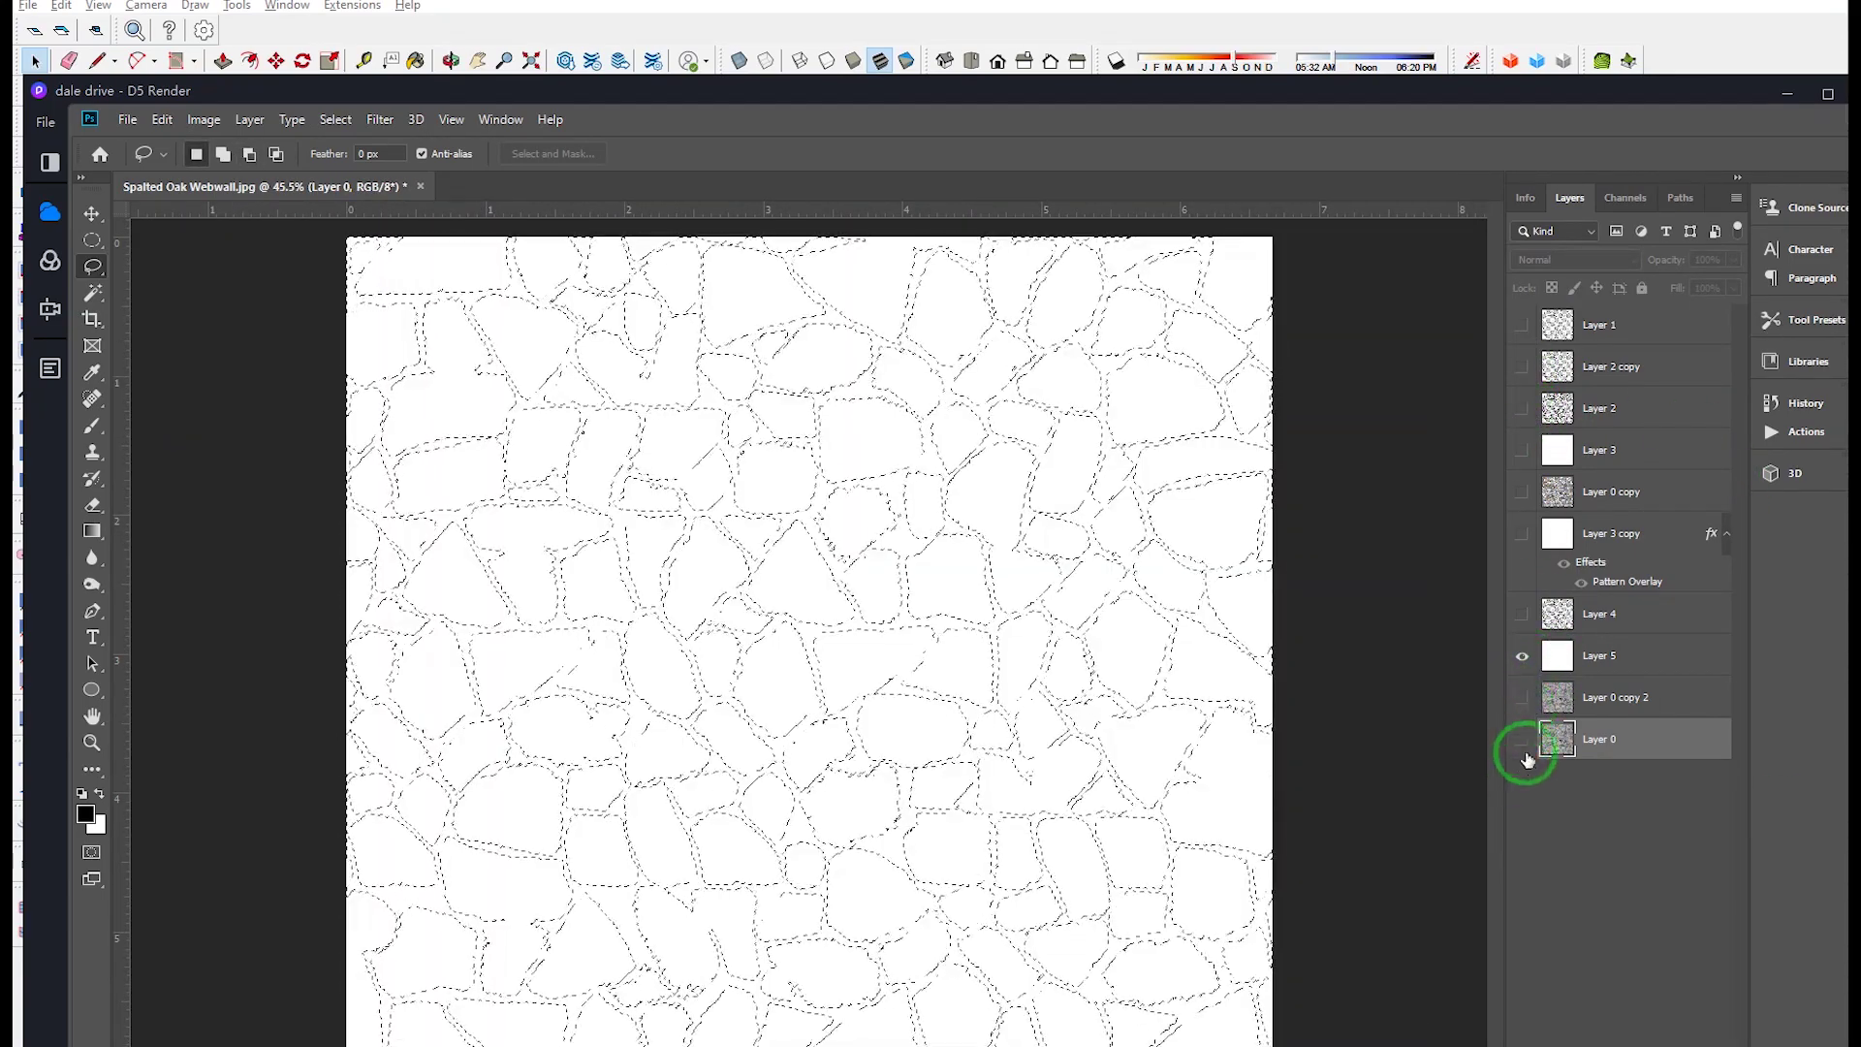
pyautogui.click(1522, 614)
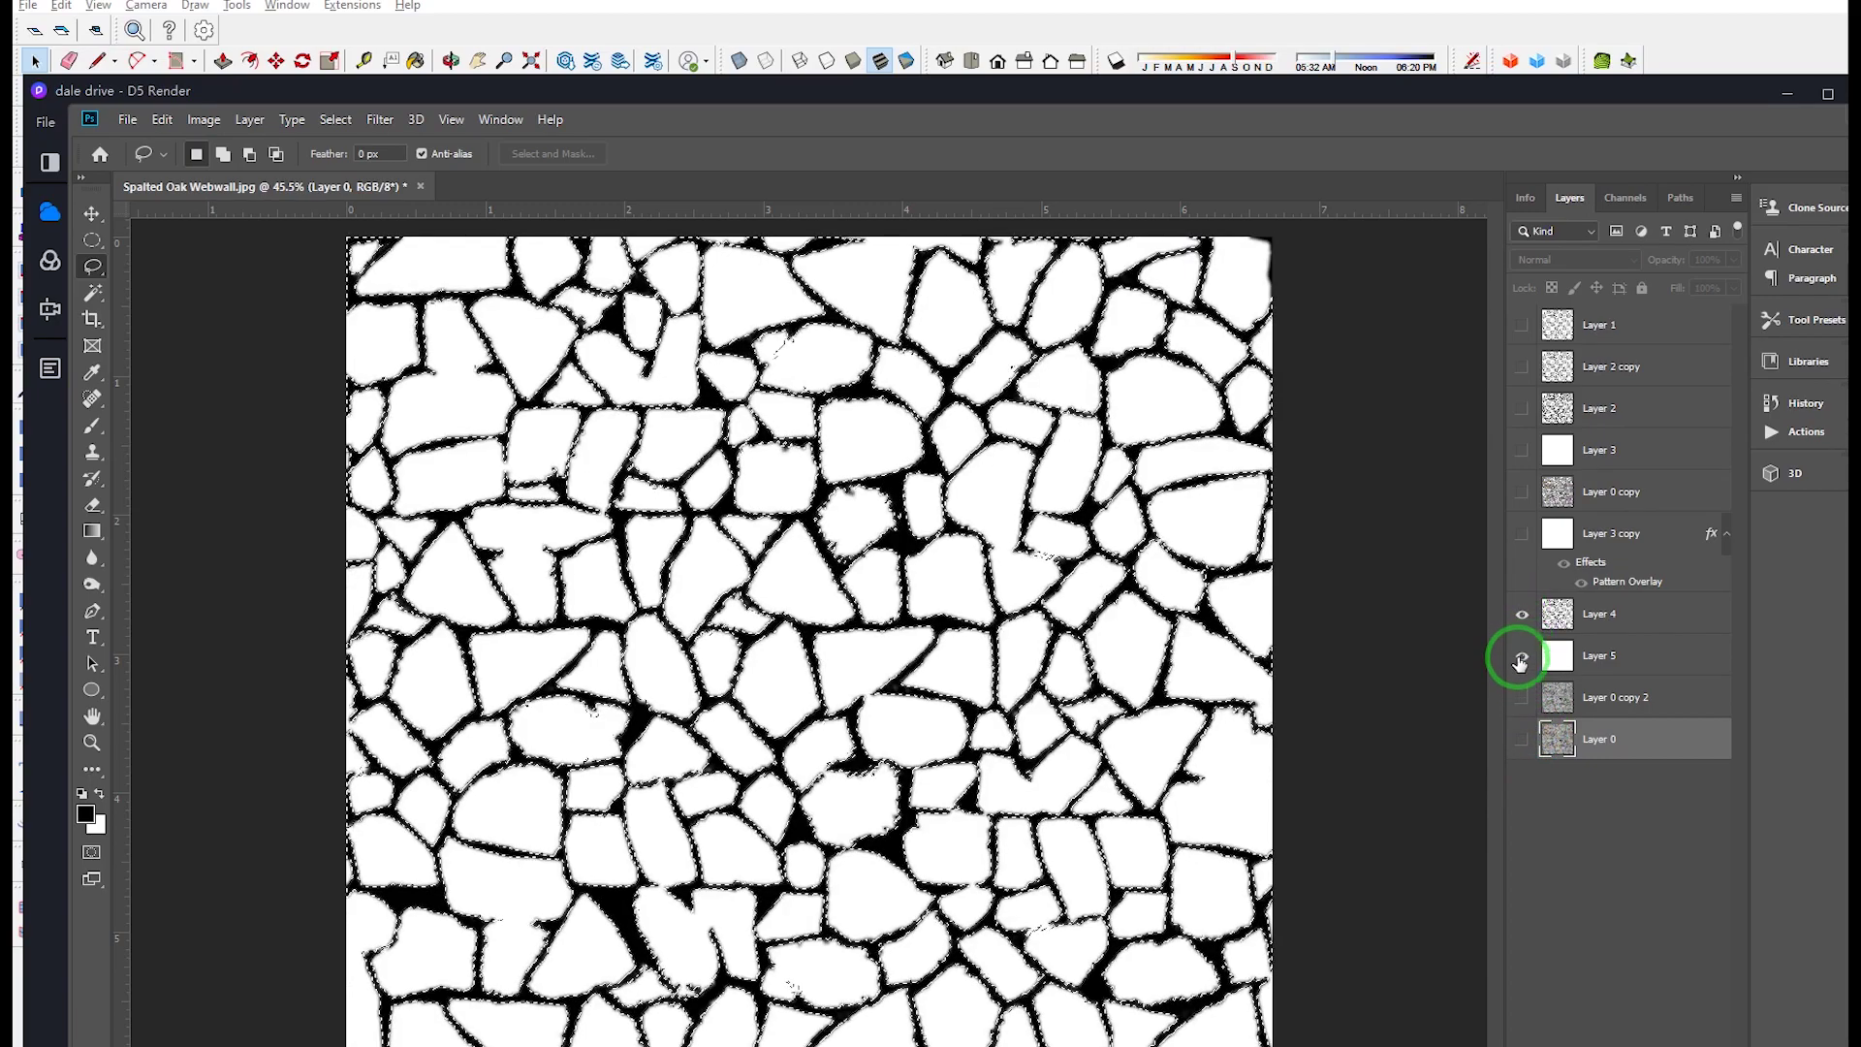
pyautogui.click(1521, 615)
pyautogui.click(1521, 658)
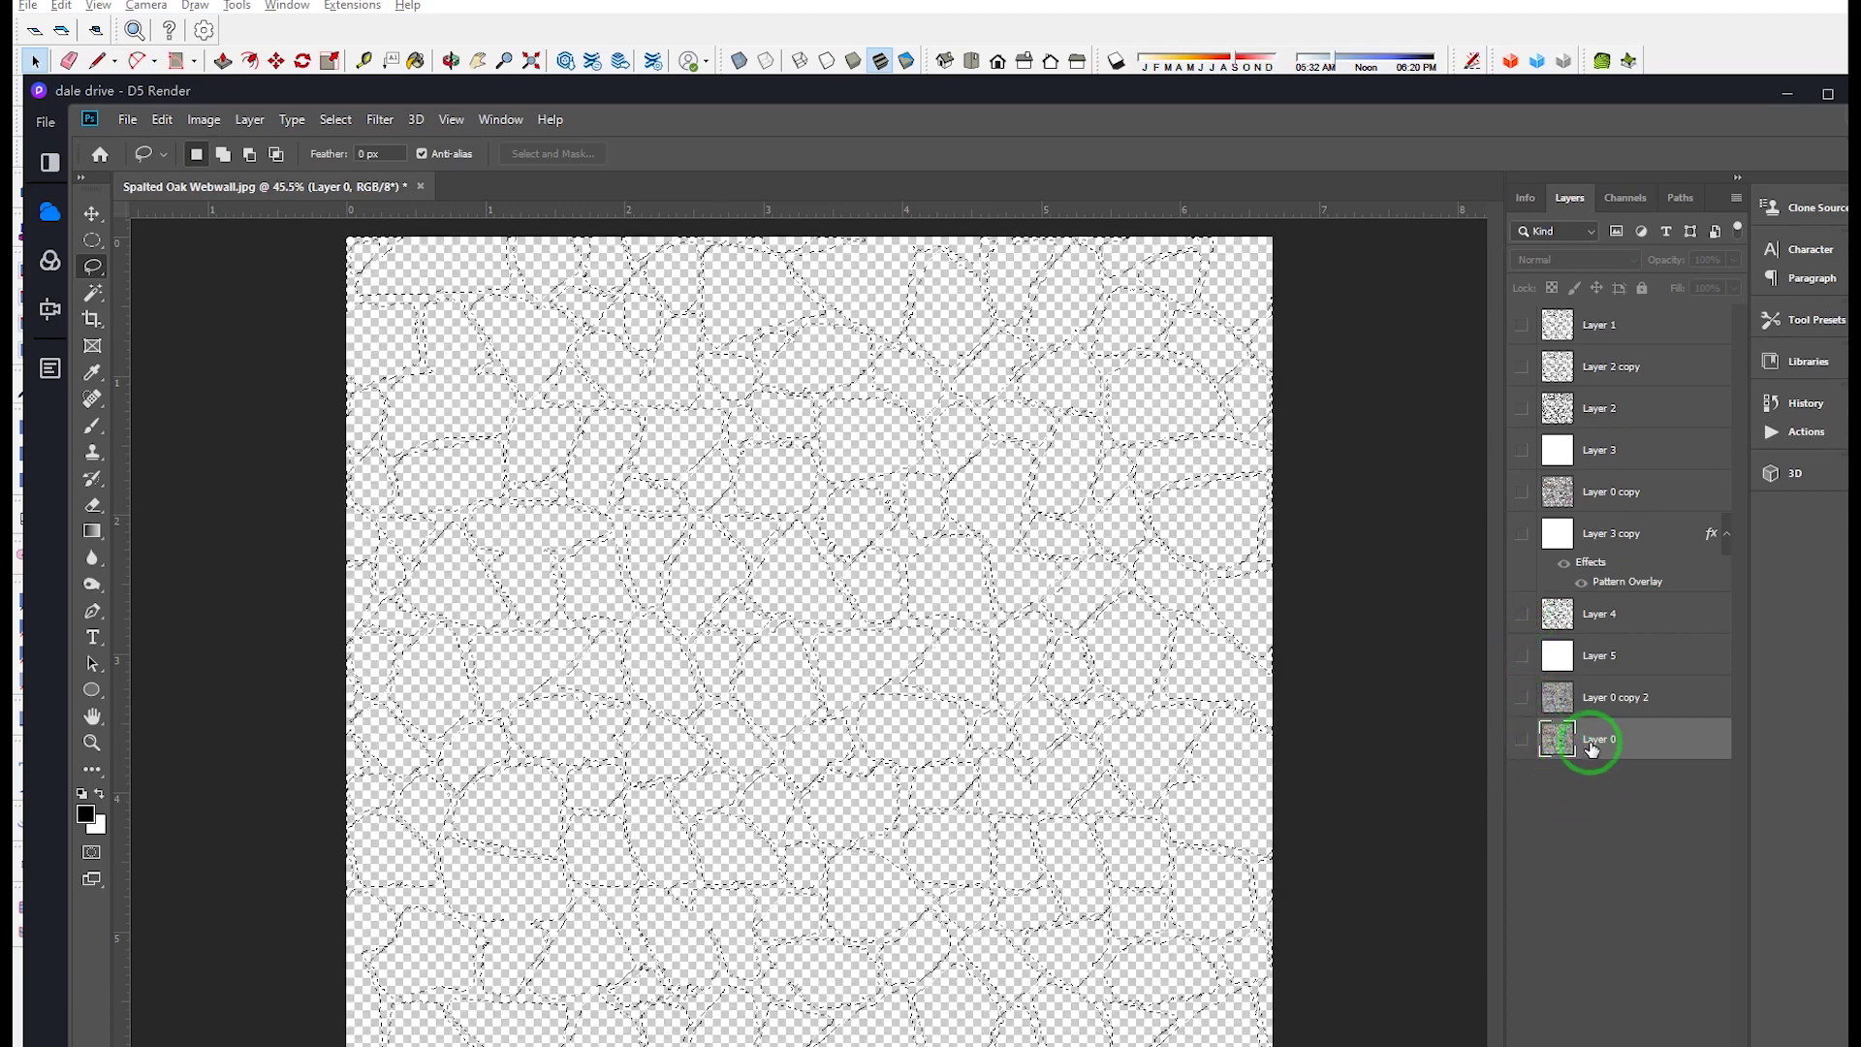
# Step: Show Layer 0 and copy its selected mortar joints to a new layer
pyautogui.click(1521, 740)
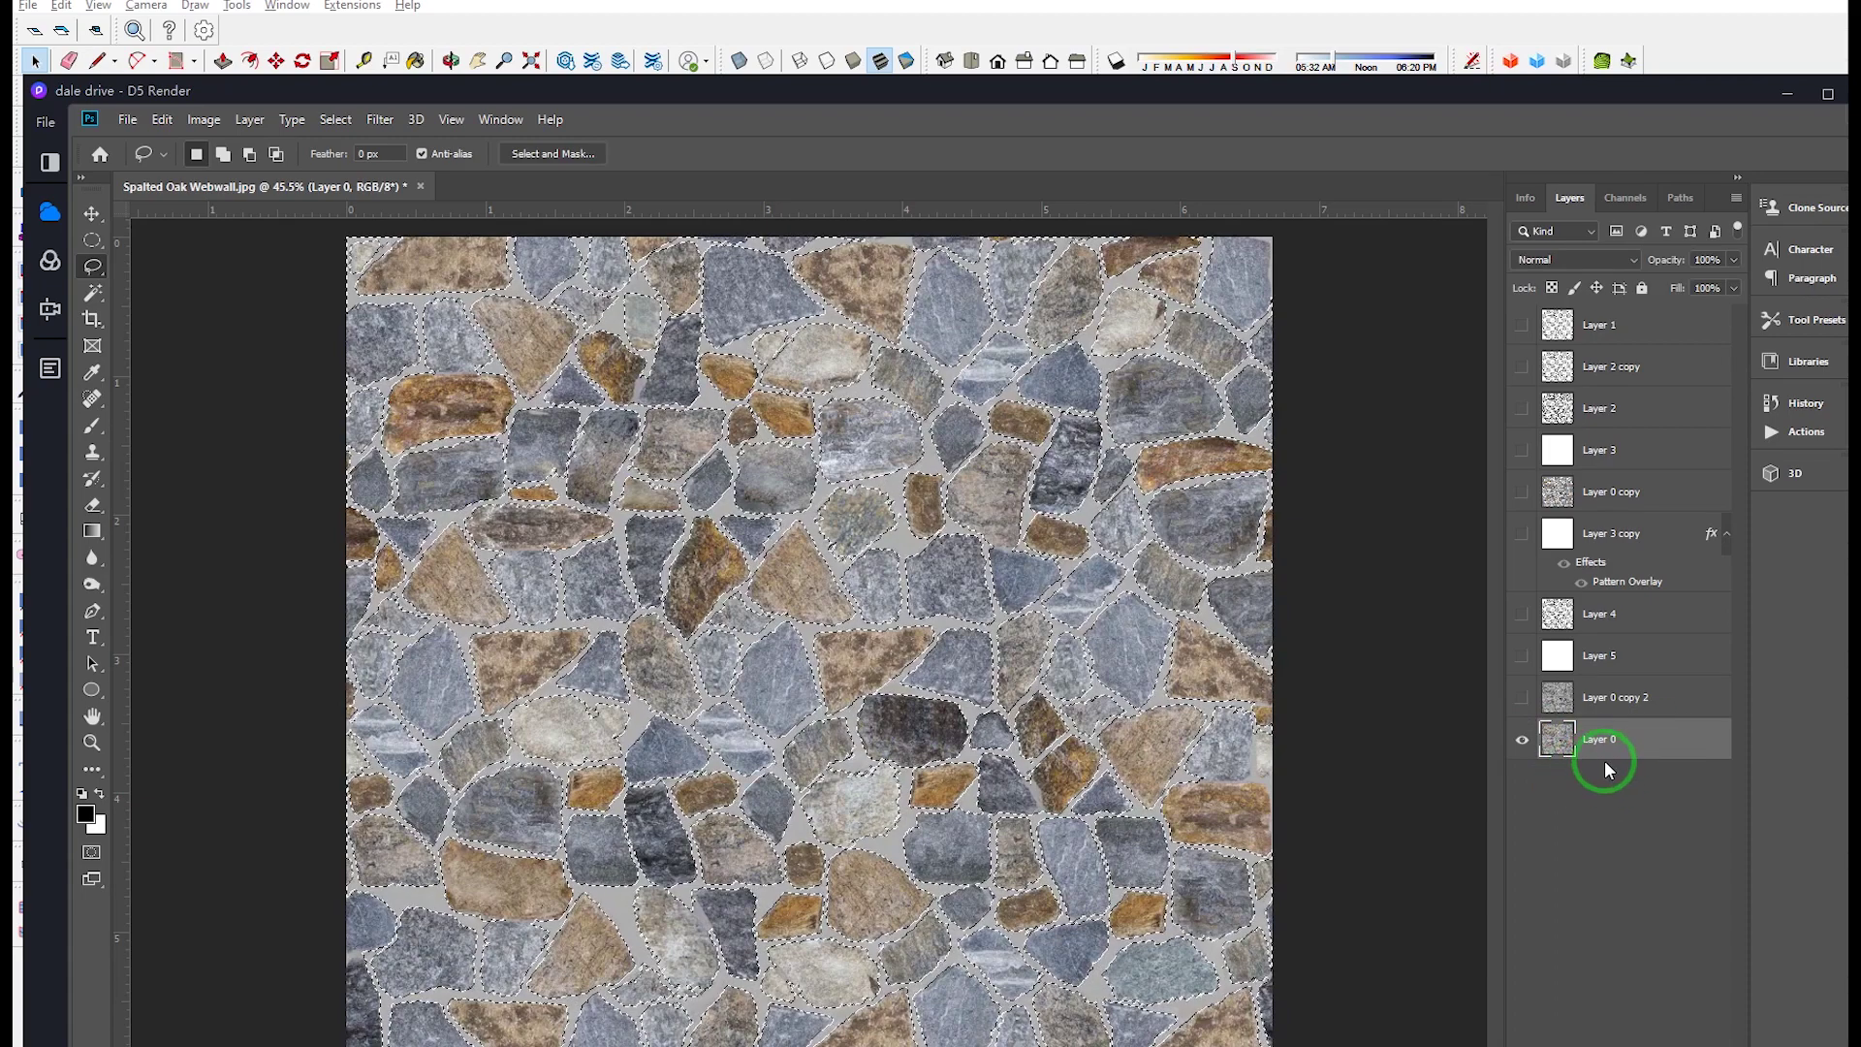
pyautogui.hotkey('ctrl', 'j')
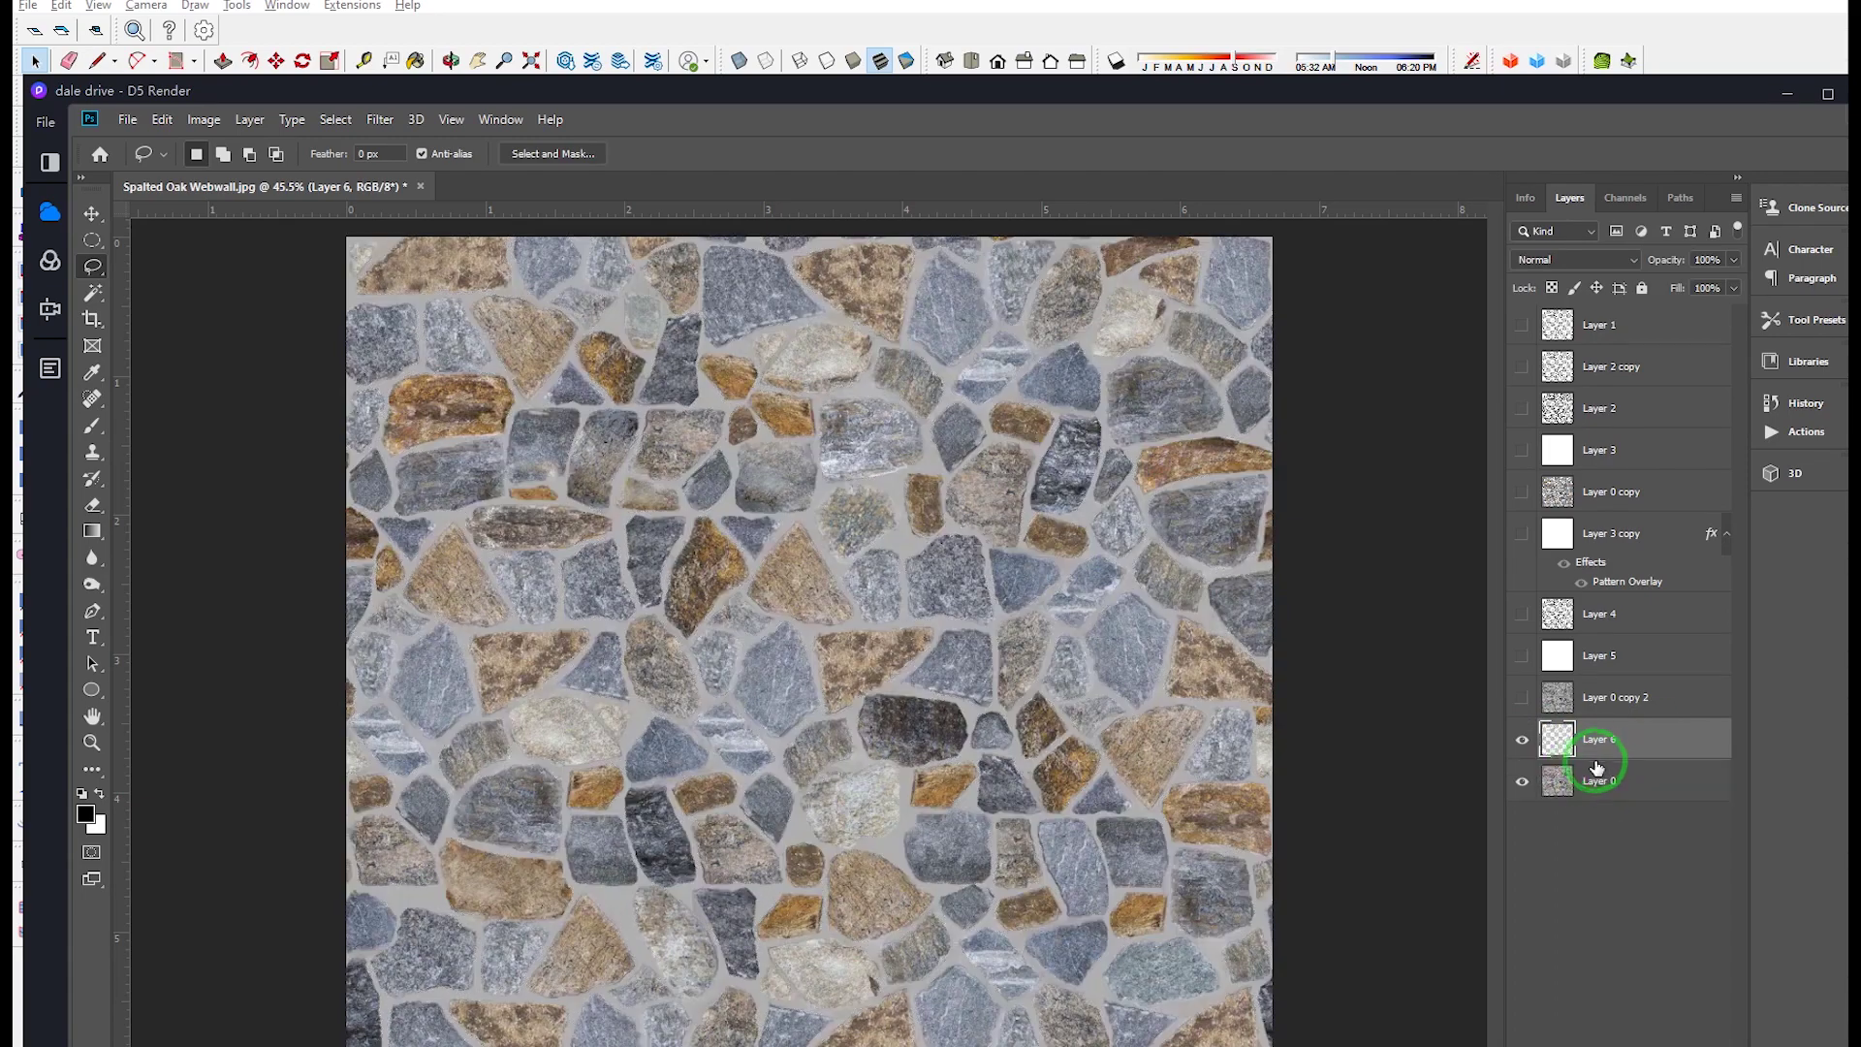
# Step: Hide Layer 0 and examine the copied mortar joints of Layer 6 on their own
pyautogui.click(1522, 782)
pyautogui.keyDown('alt'); pyautogui.scroll(3, 1026, 495); pyautogui.keyUp('alt')
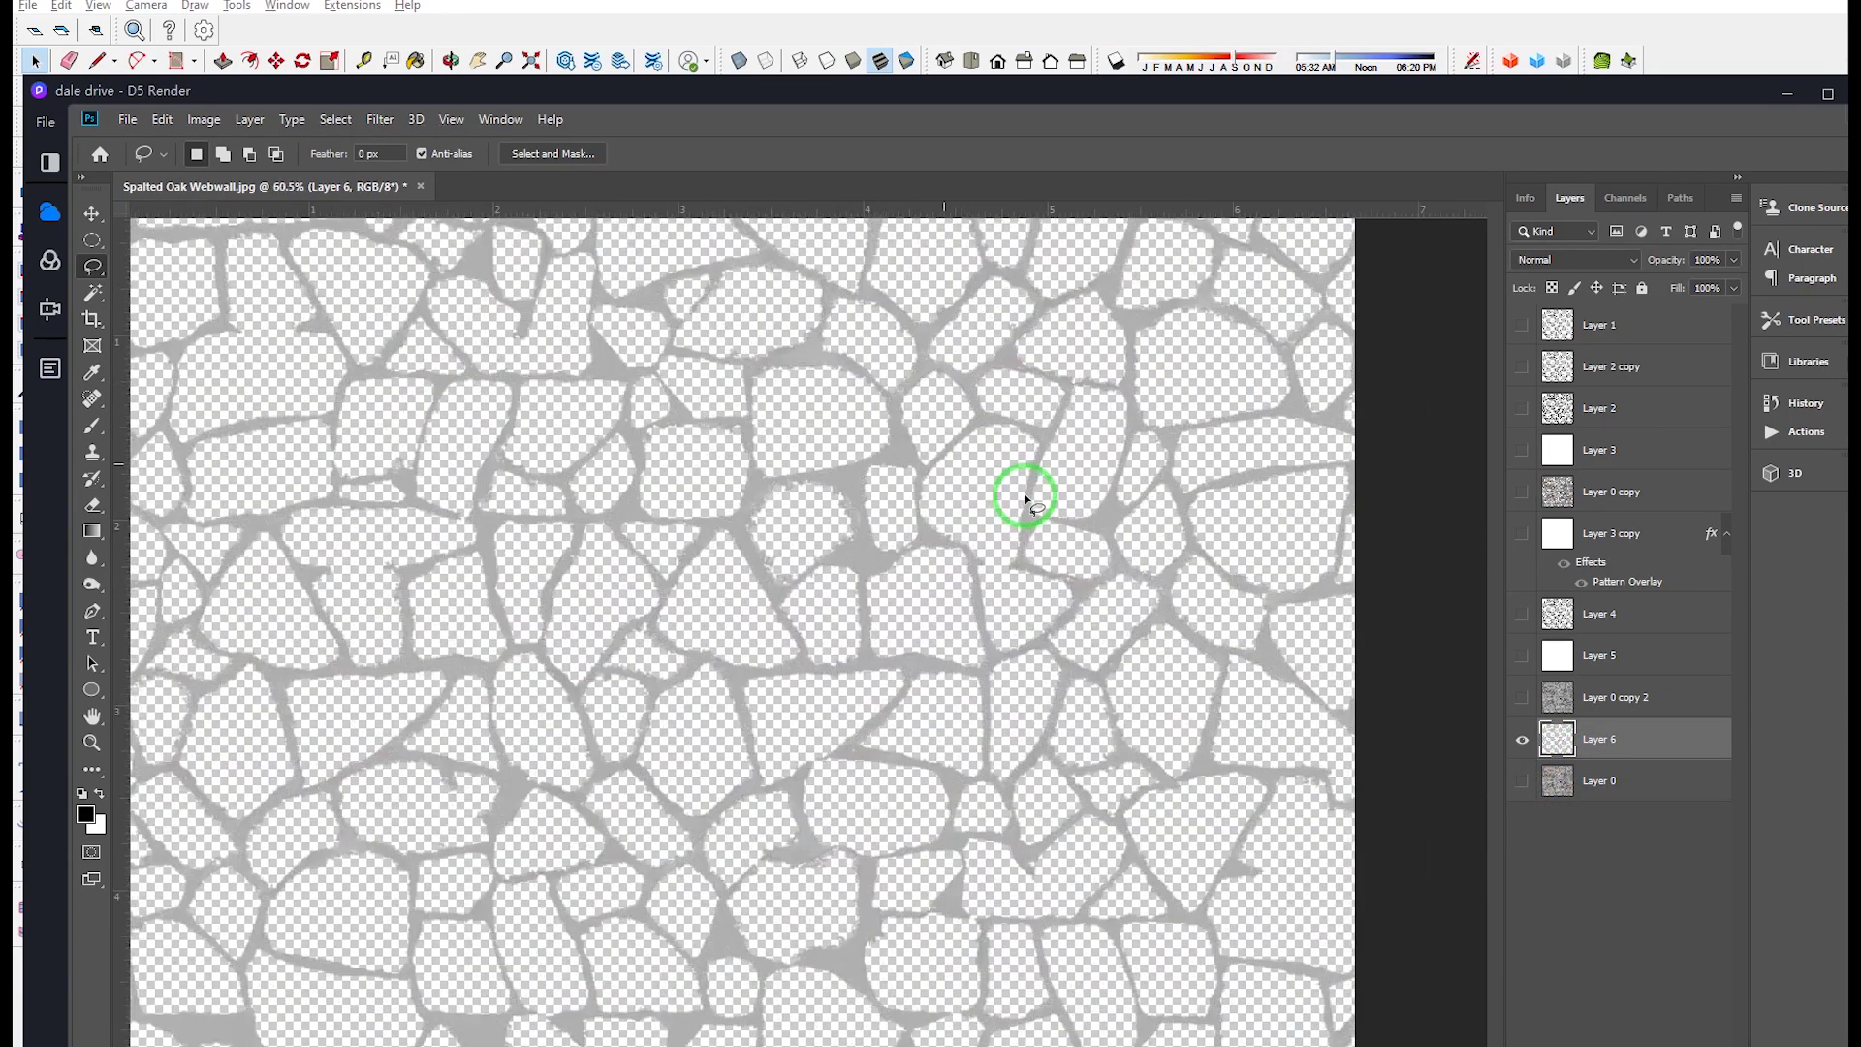
pyautogui.keyDown('alt'); pyautogui.scroll(-2, 788, 546); pyautogui.keyUp('alt')
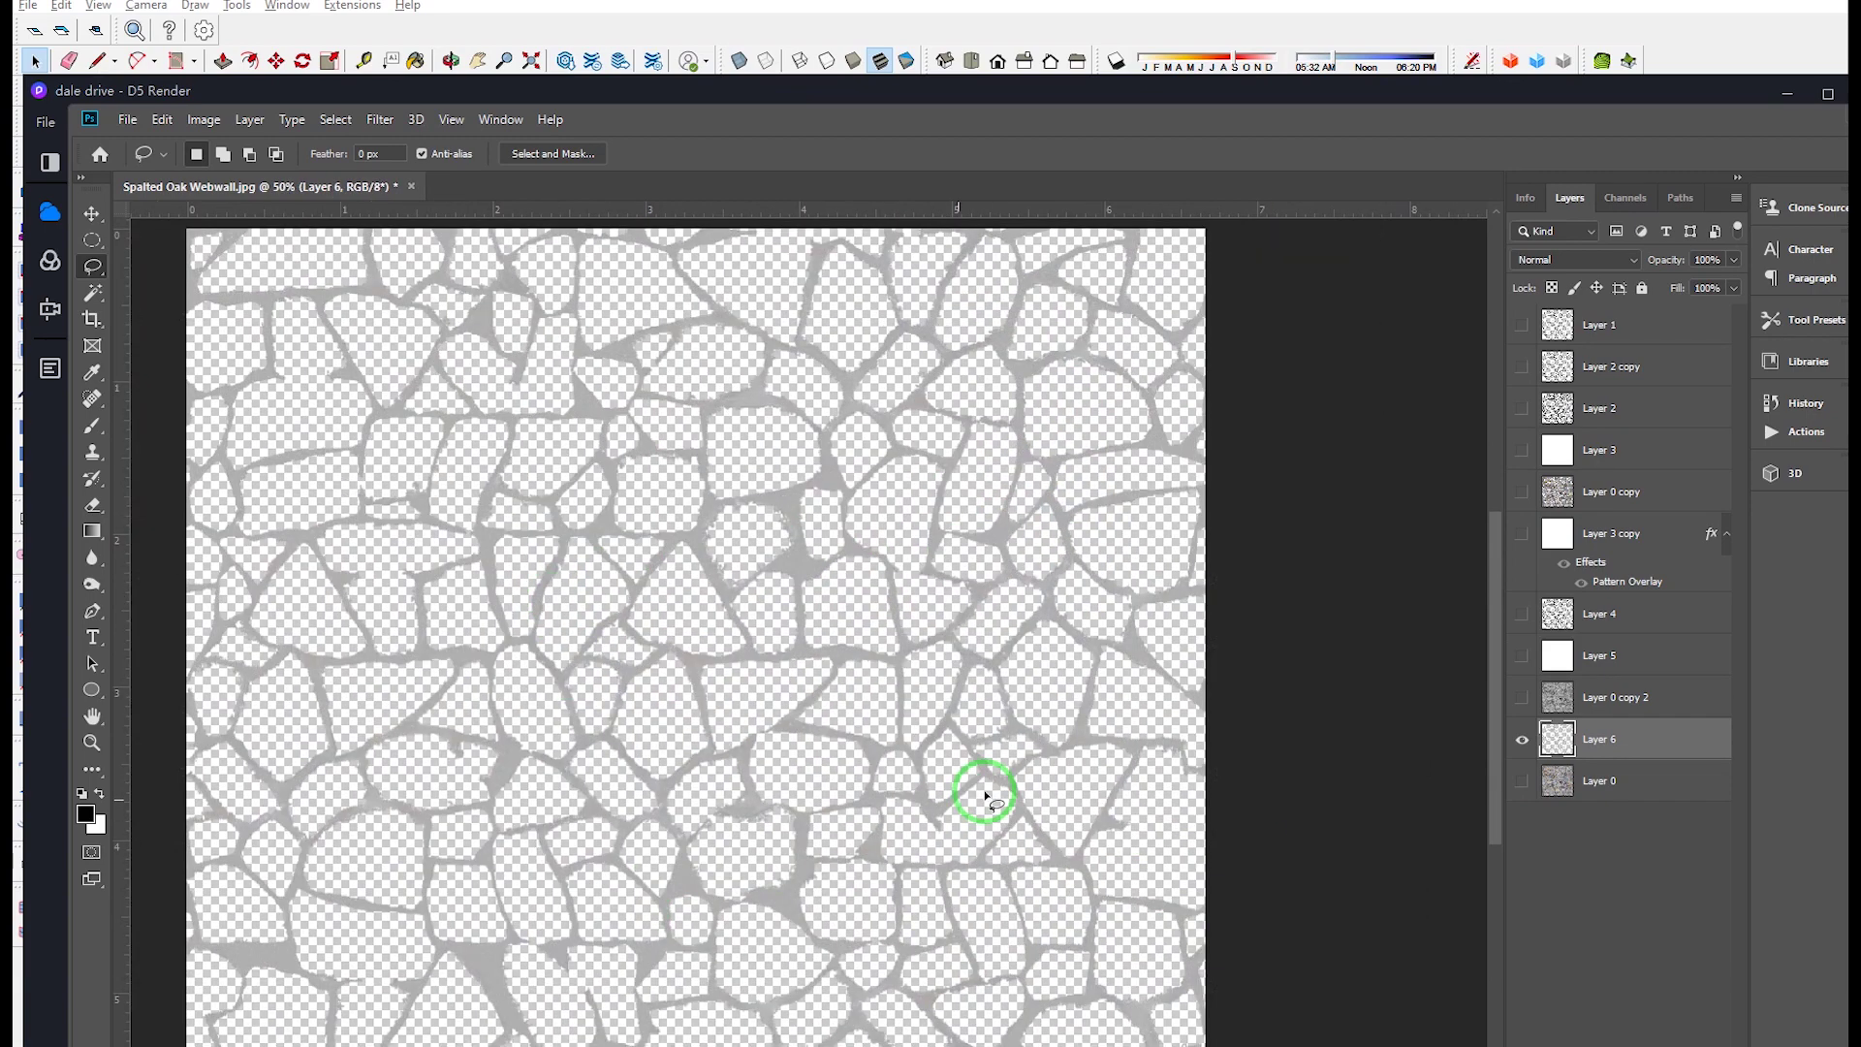
# Step: Load the mortar joints of Layer 6 as a selection, fill them with black, and deselect
pyautogui.keyDown('ctrl'); pyautogui.click(1557, 742); pyautogui.keyUp('ctrl')
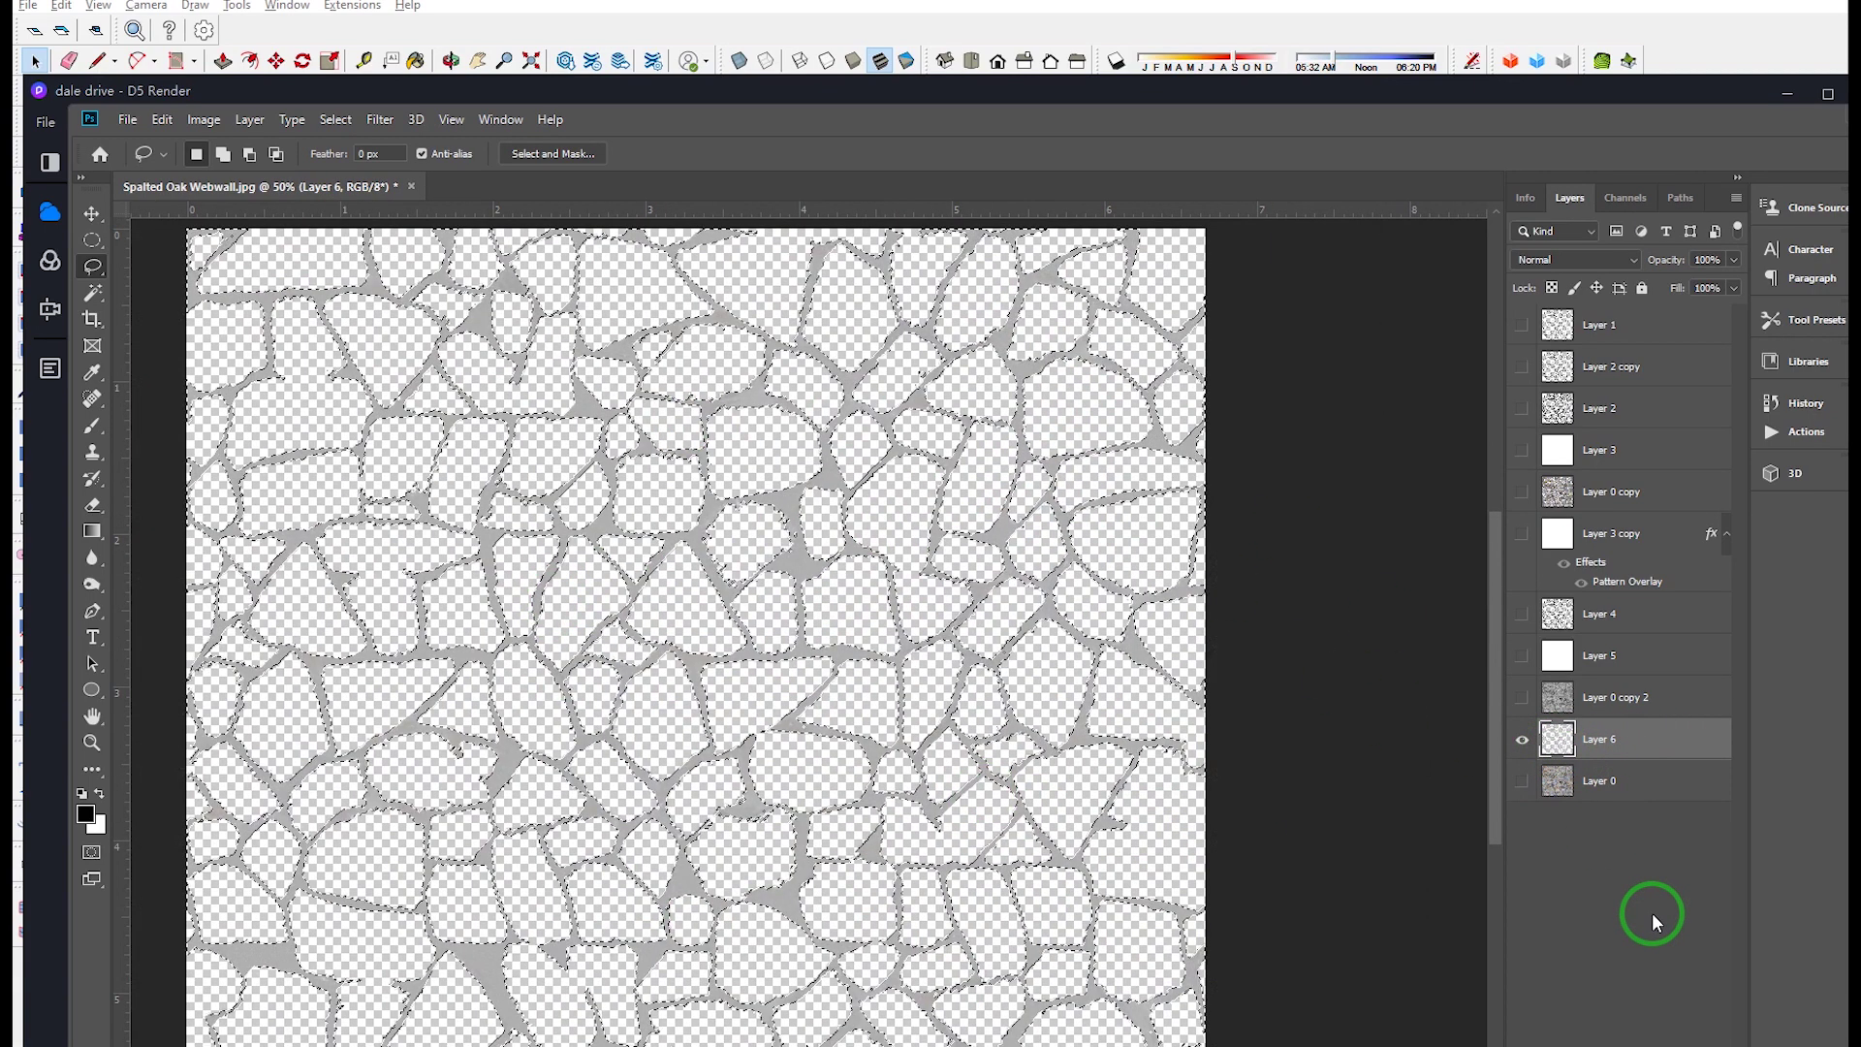
pyautogui.hotkey('shift', 'F5')
pyautogui.click(1455, 495)
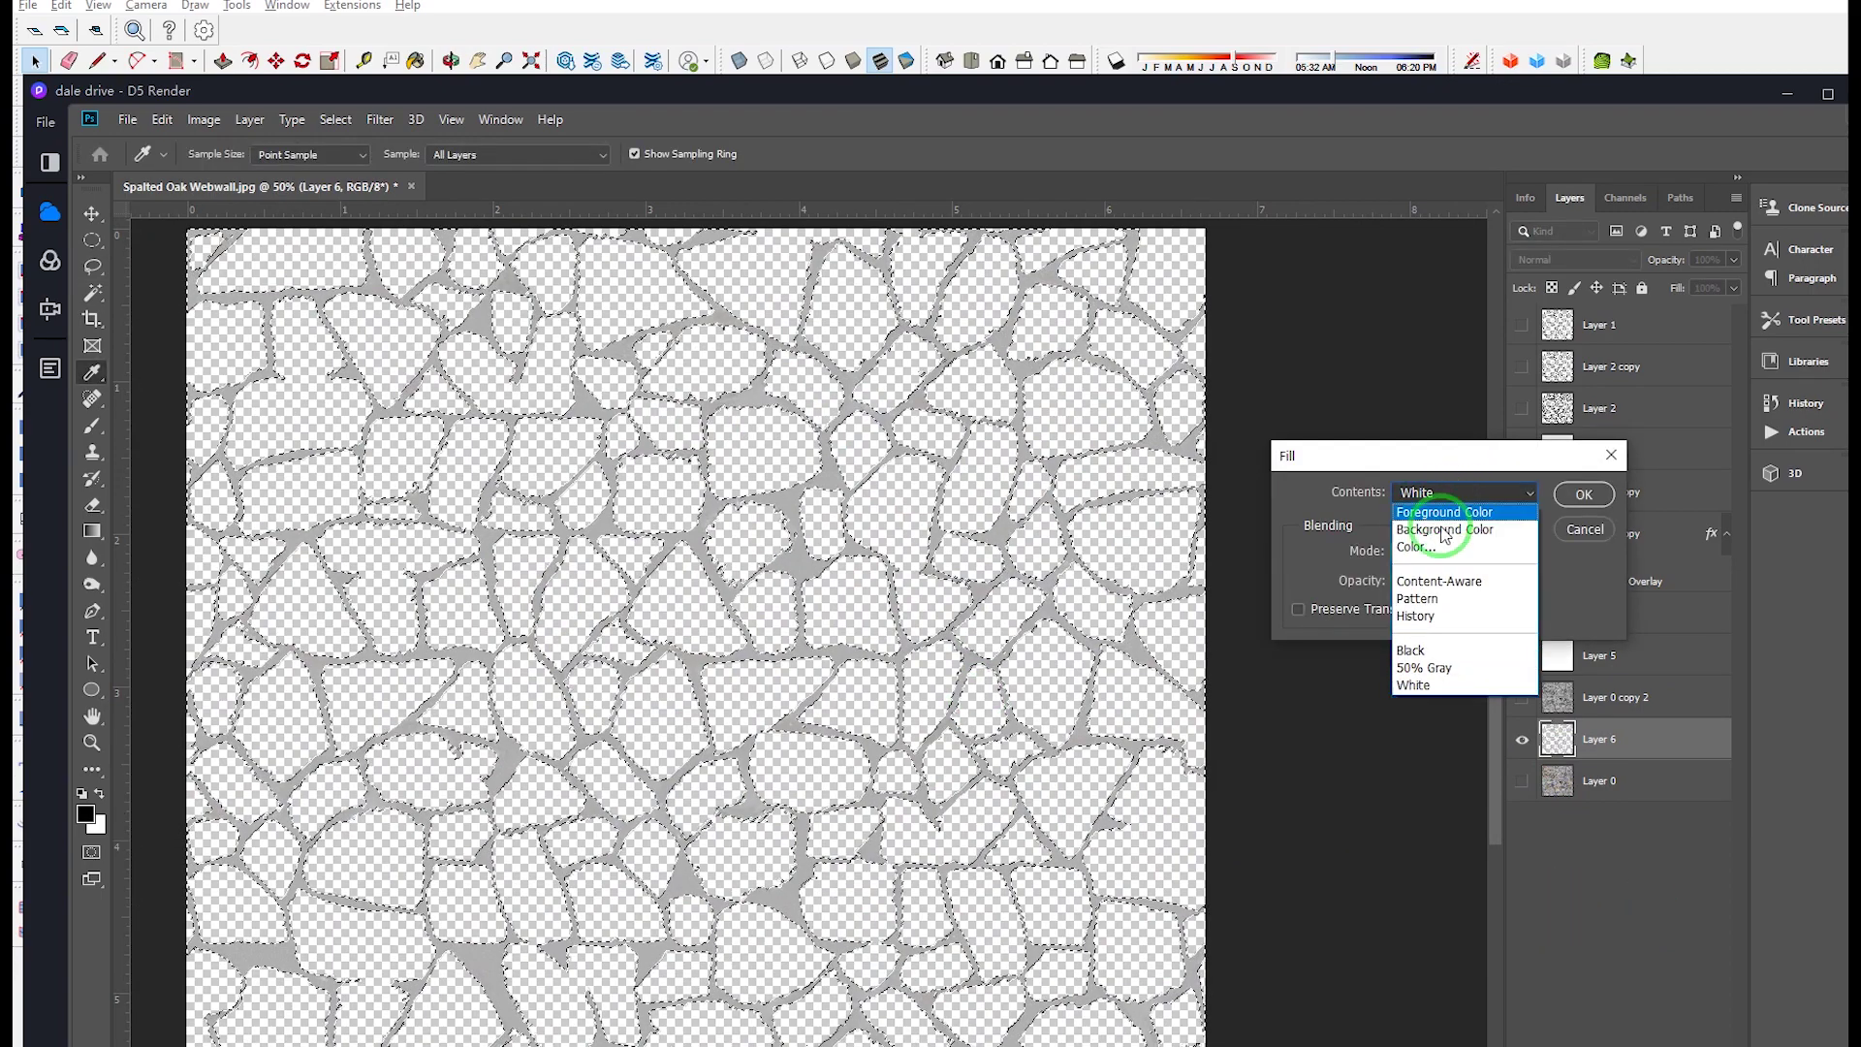
pyautogui.click(1423, 650)
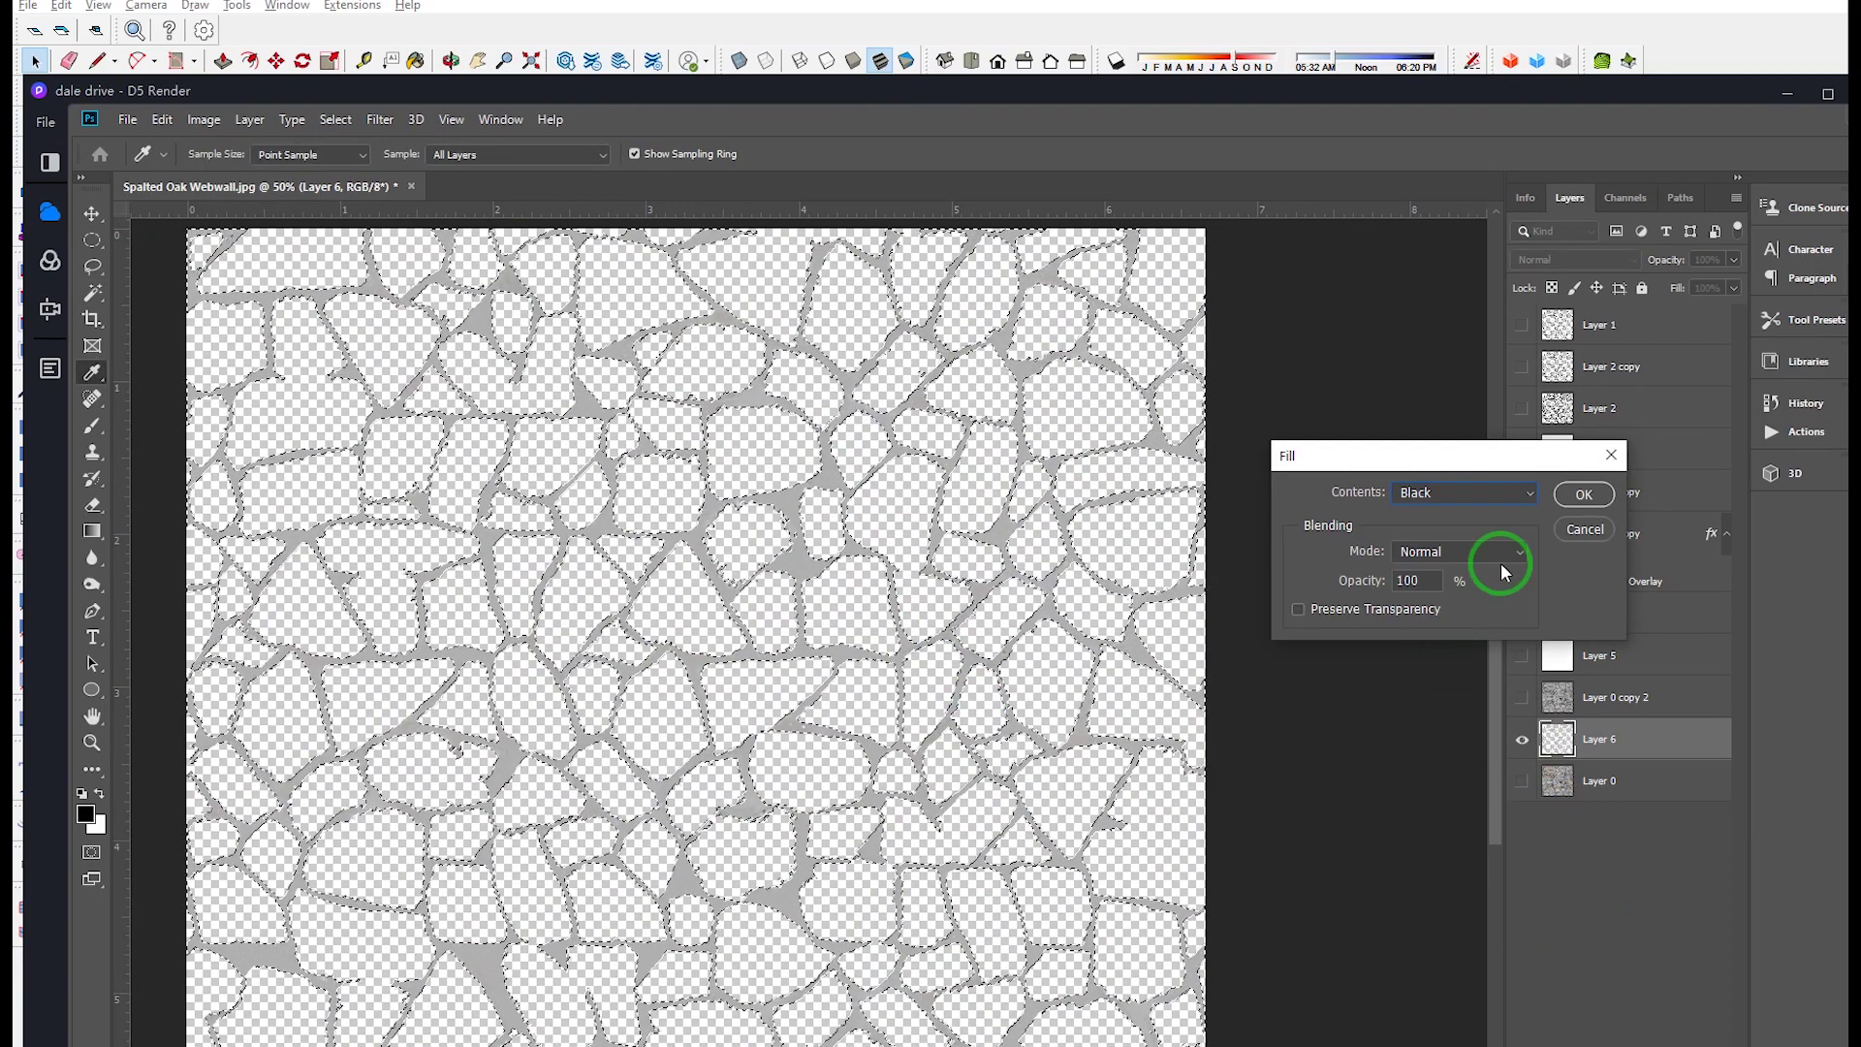
pyautogui.click(1583, 494)
pyautogui.press('l')
pyautogui.click(616, 443)
# Step: Soften the black mortar joints of Layer 6 with a Gaussian Blur
pyautogui.click(380, 119)
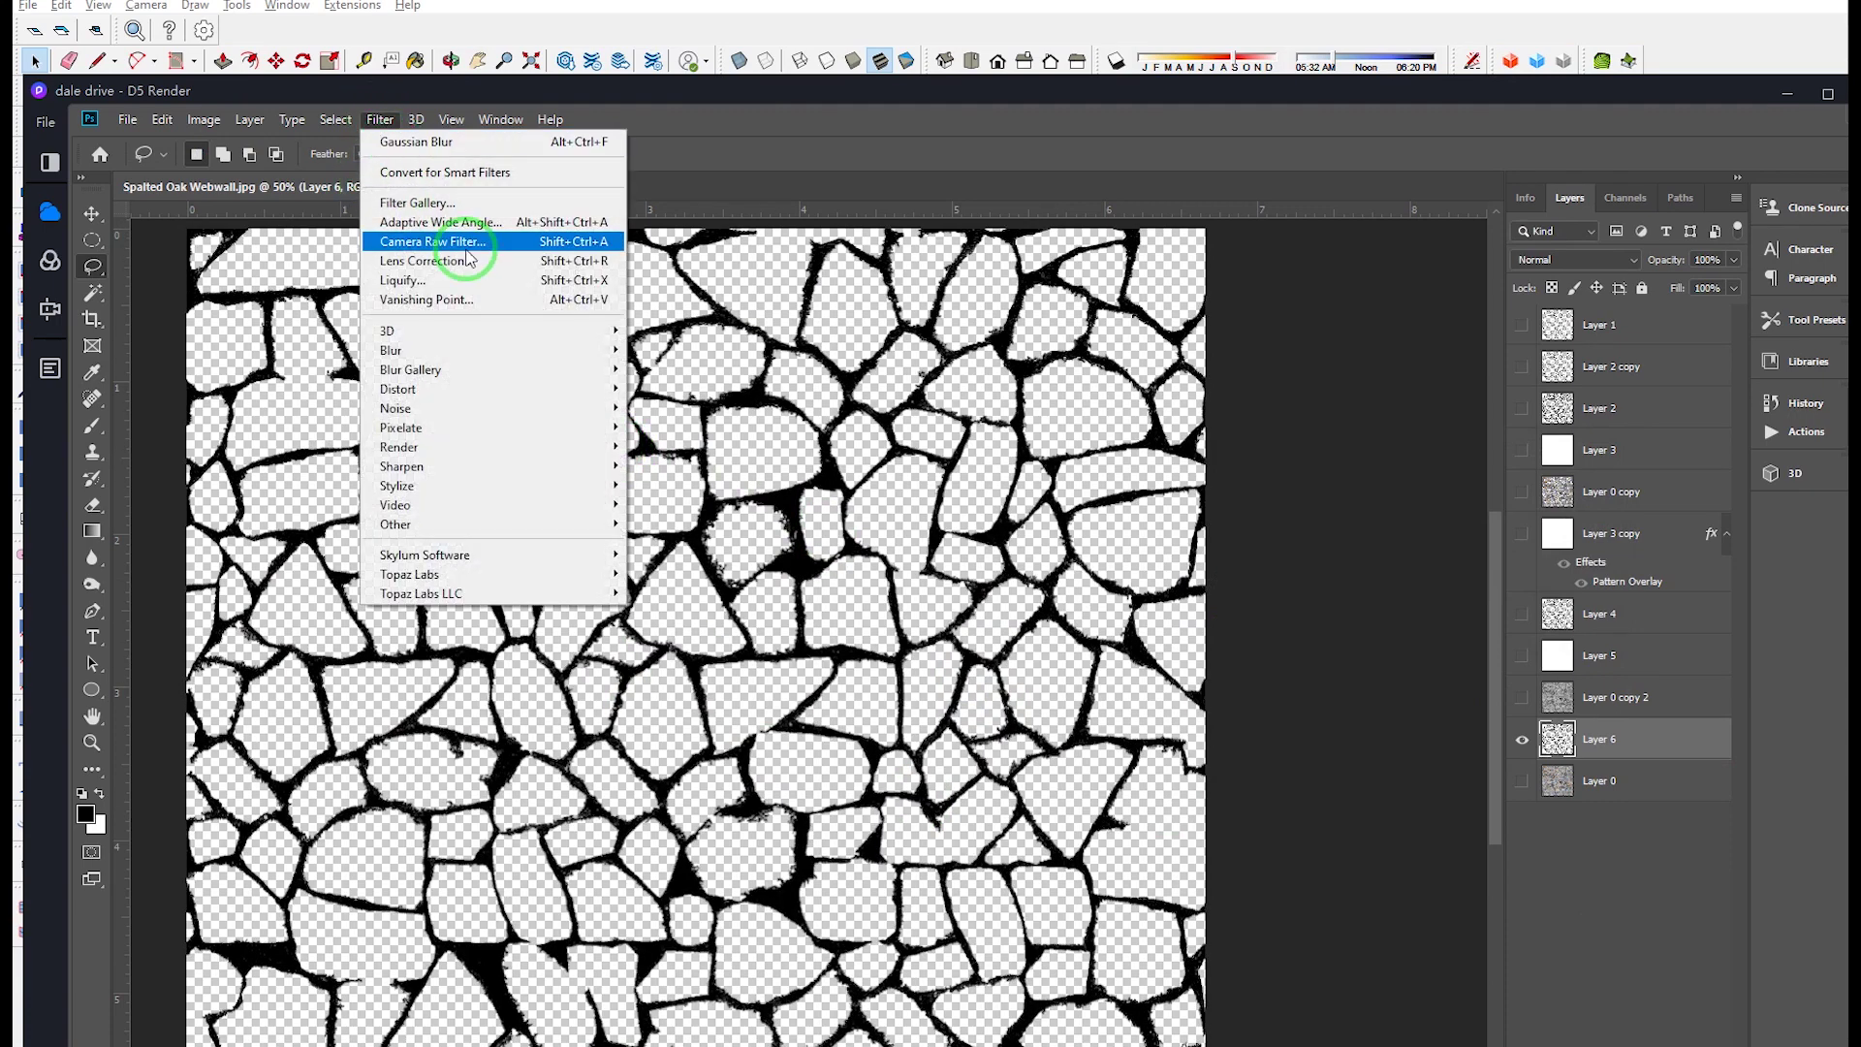
pyautogui.moveTo(504, 350)
pyautogui.click(682, 426)
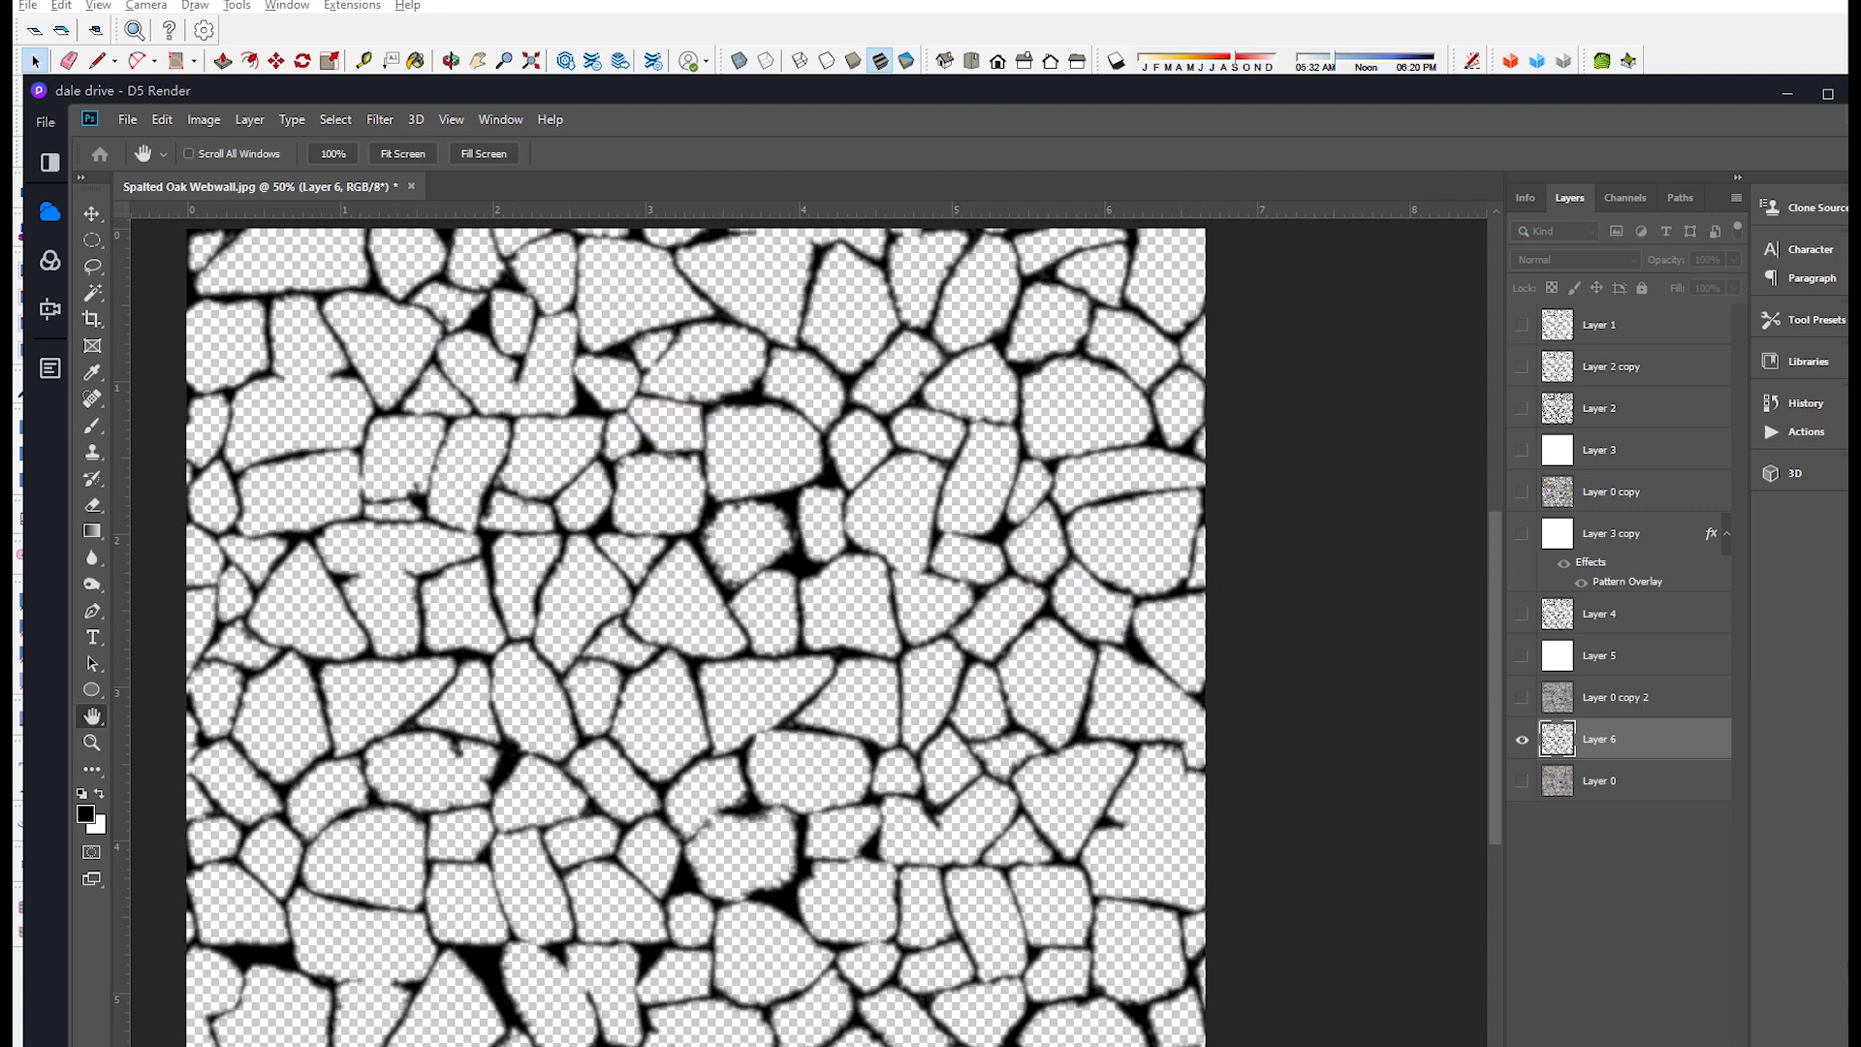
pyautogui.click(997, 883)
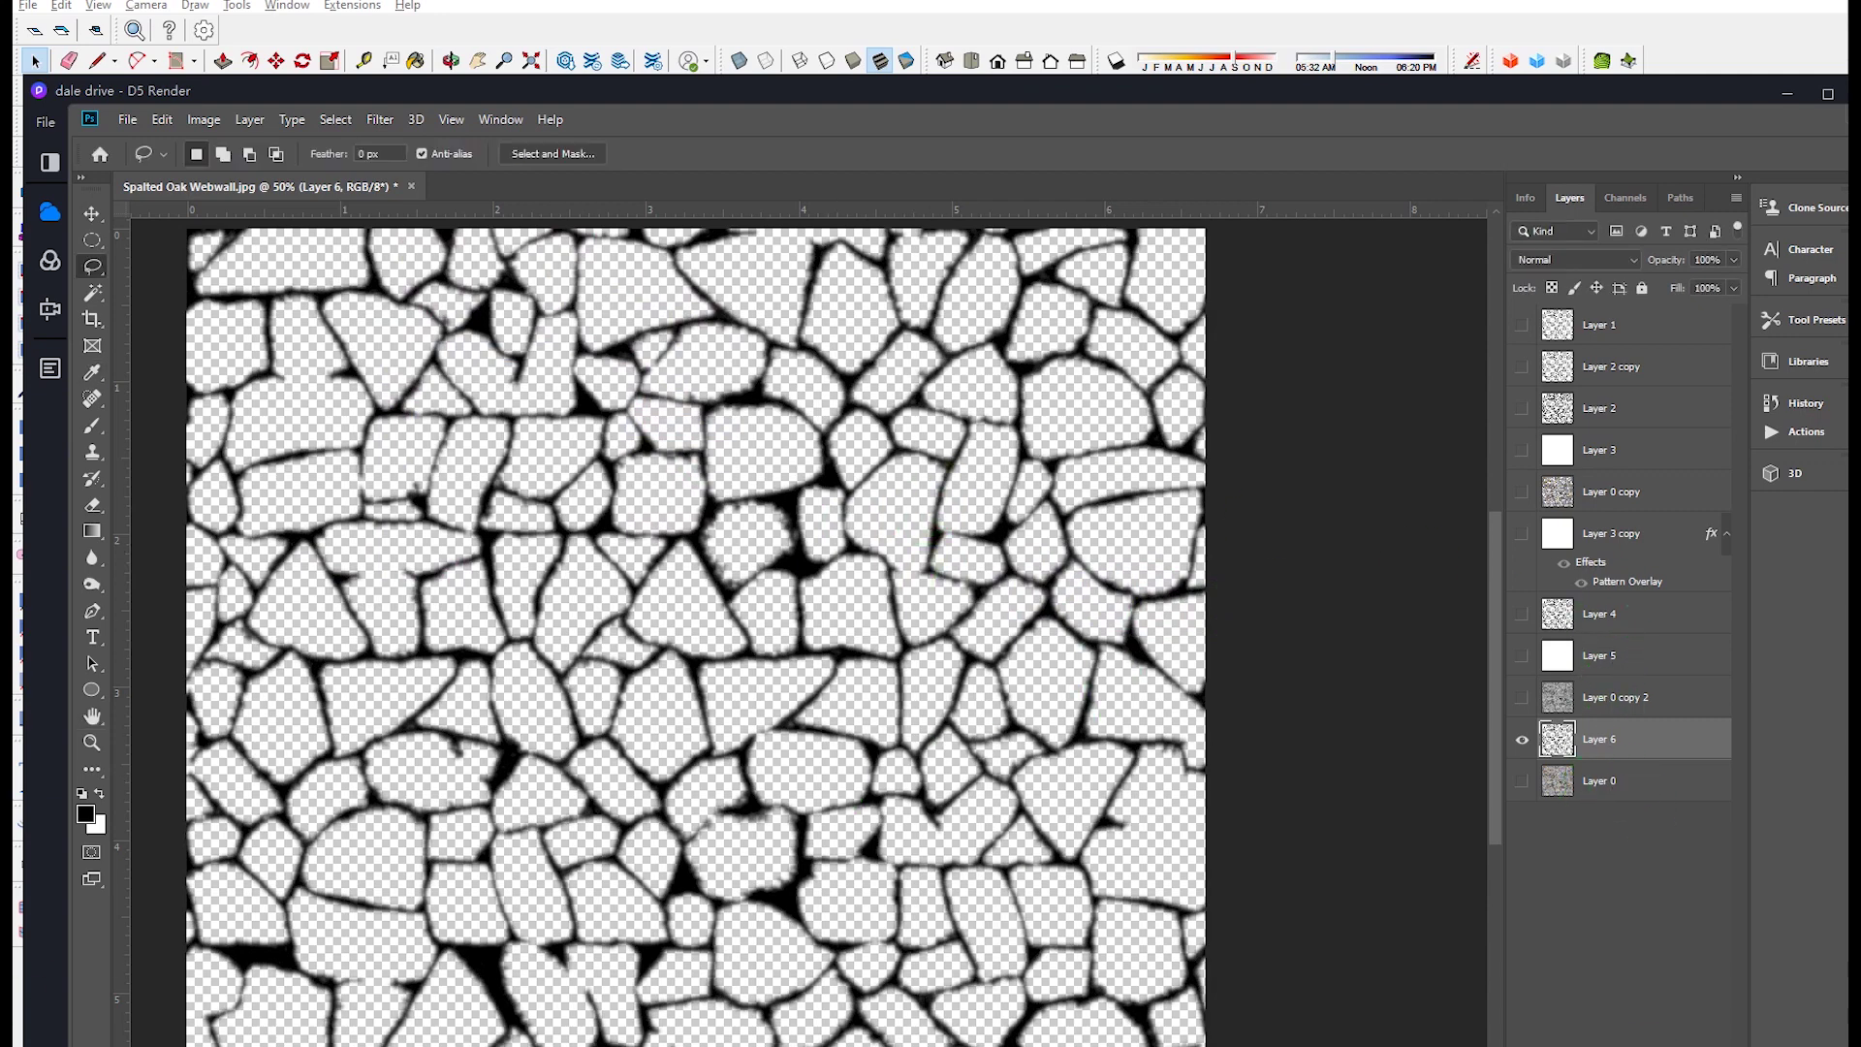
# Step: Add a new layer beneath Layer 6 and fill it with white at 100% opacity
pyautogui.hotkey('ctrl', 'shift', 'alt', 'n')
pyautogui.moveTo(1656, 749); pyautogui.dragTo(1639, 814)
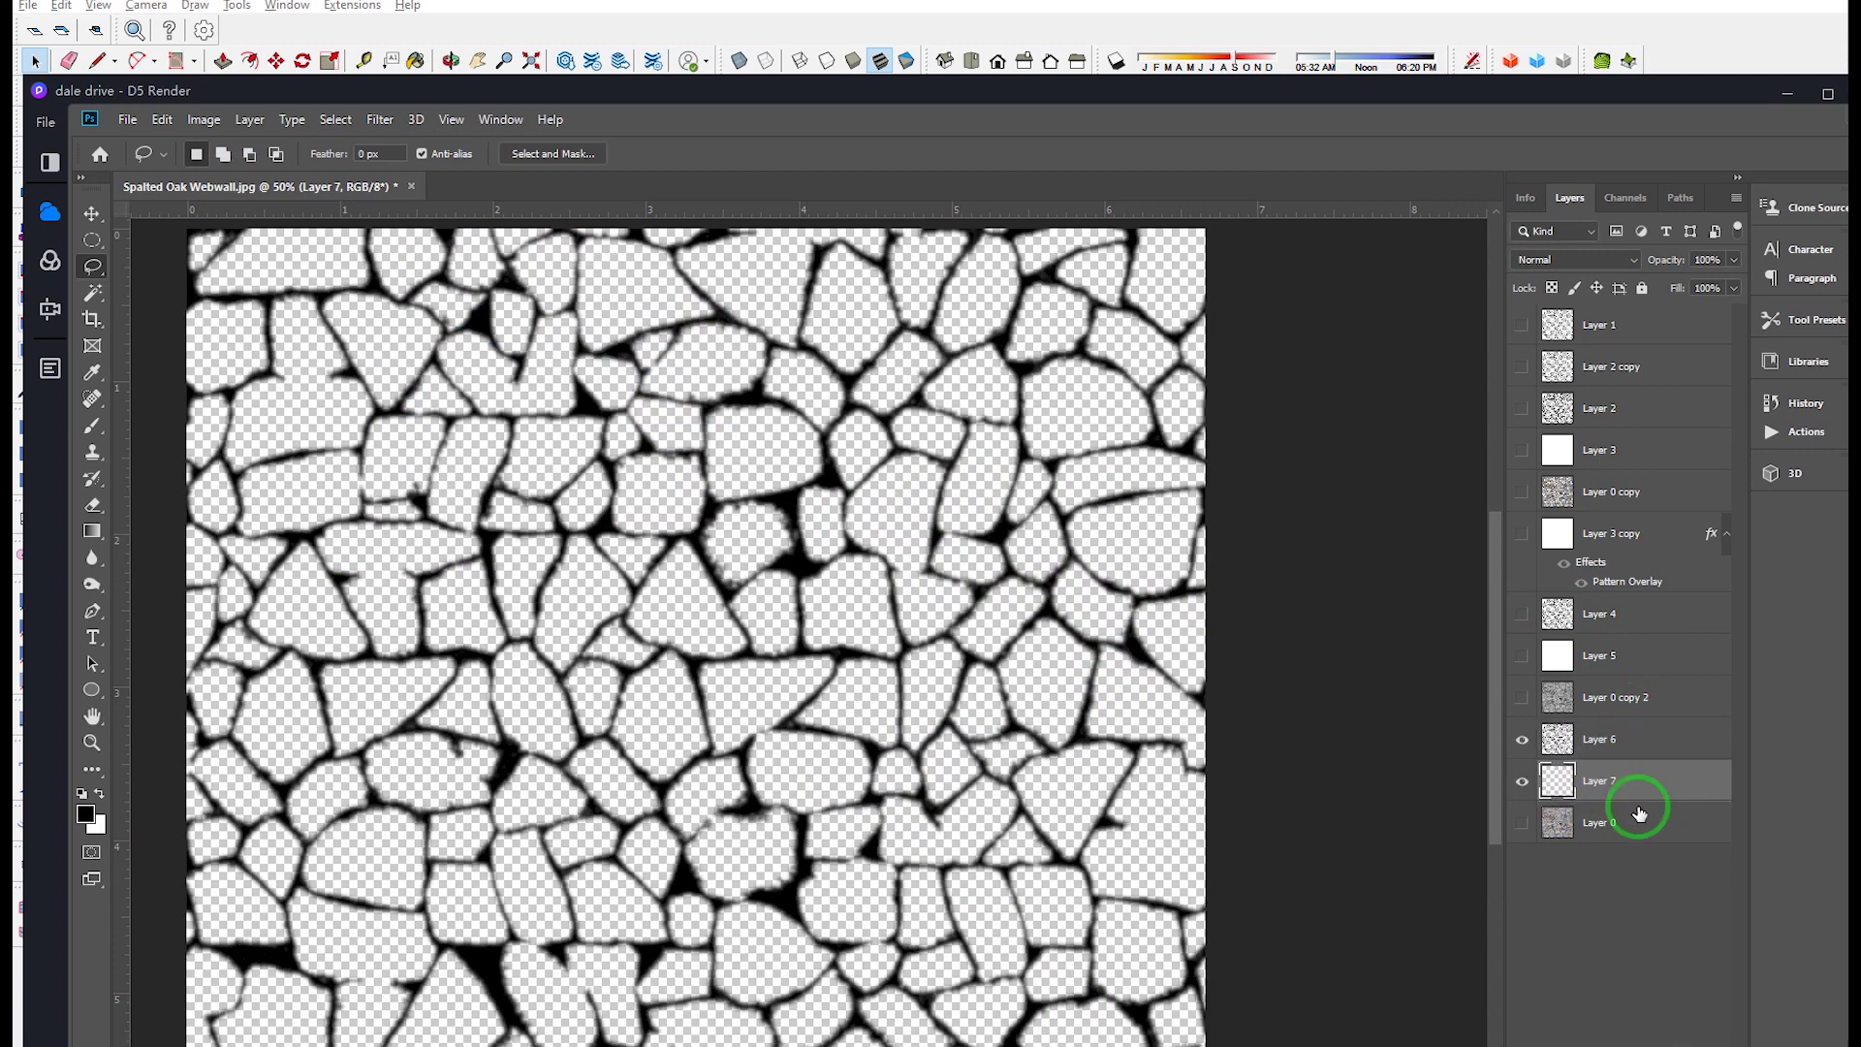
pyautogui.hotkey('shift', 'F5')
pyautogui.click(1459, 492)
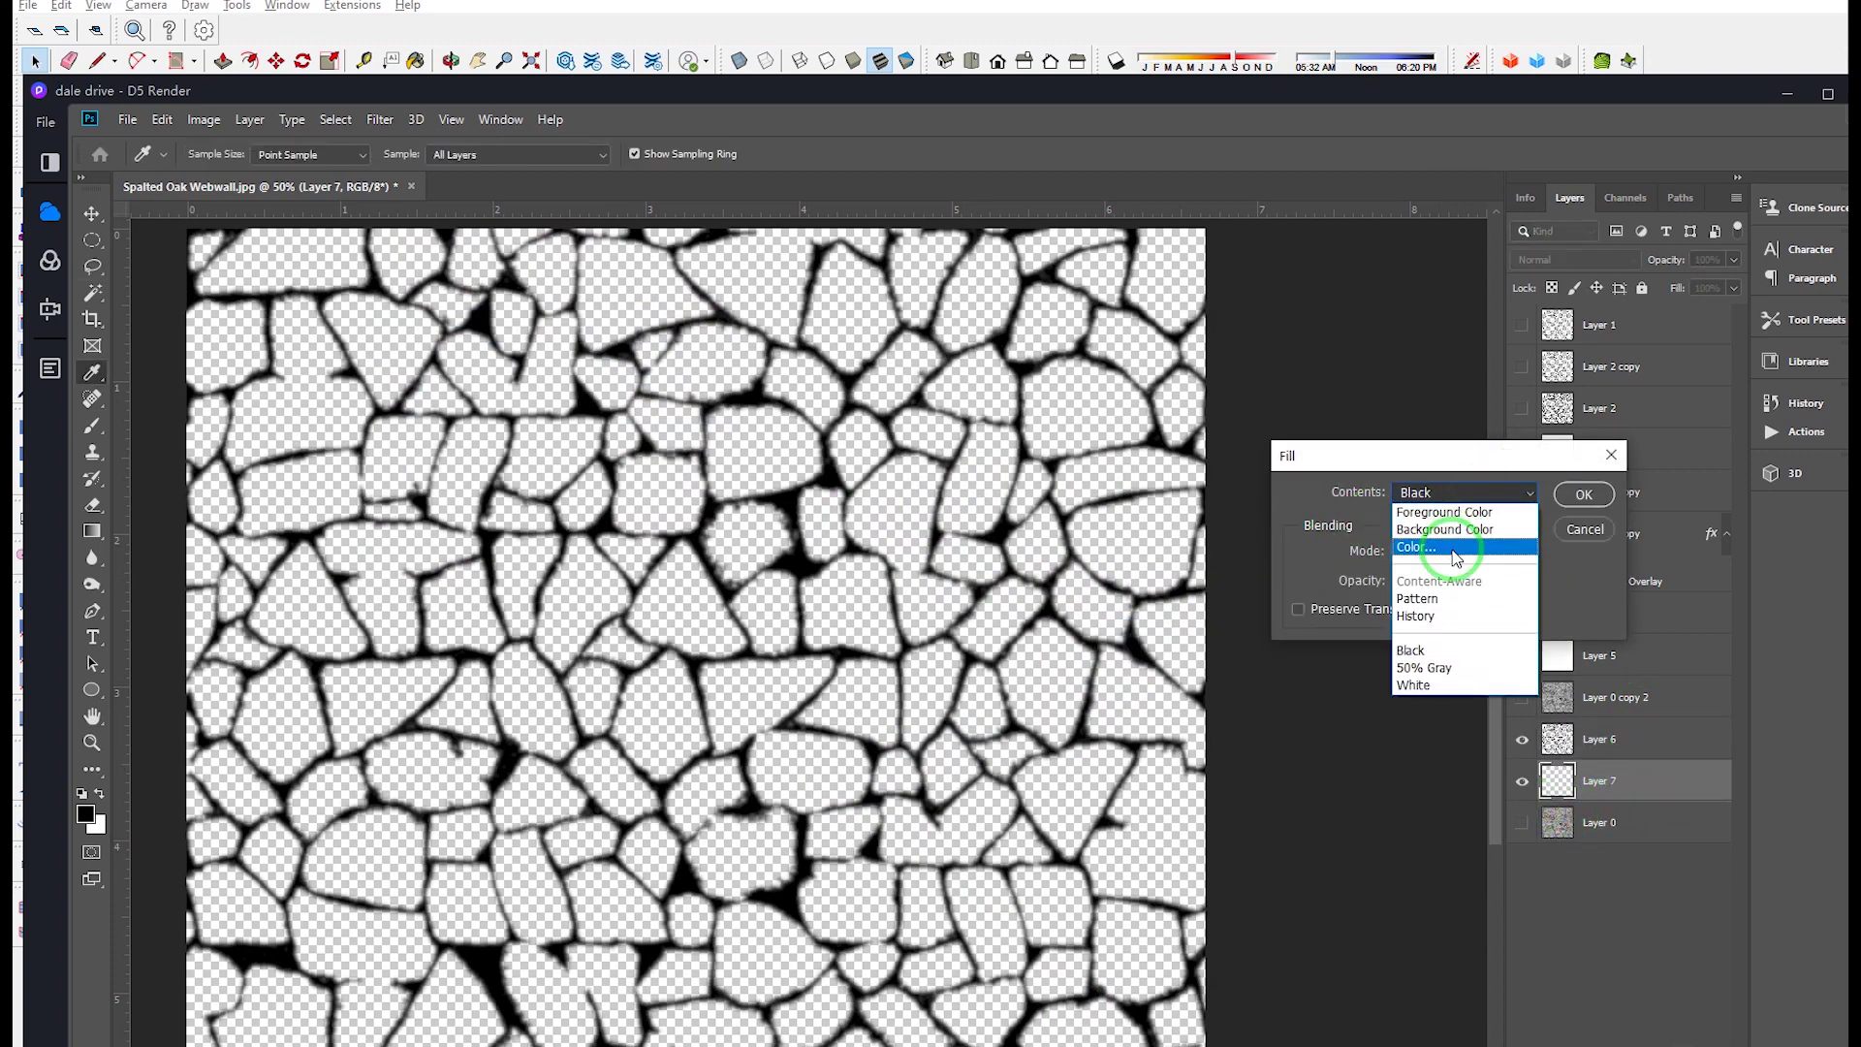
pyautogui.click(1425, 685)
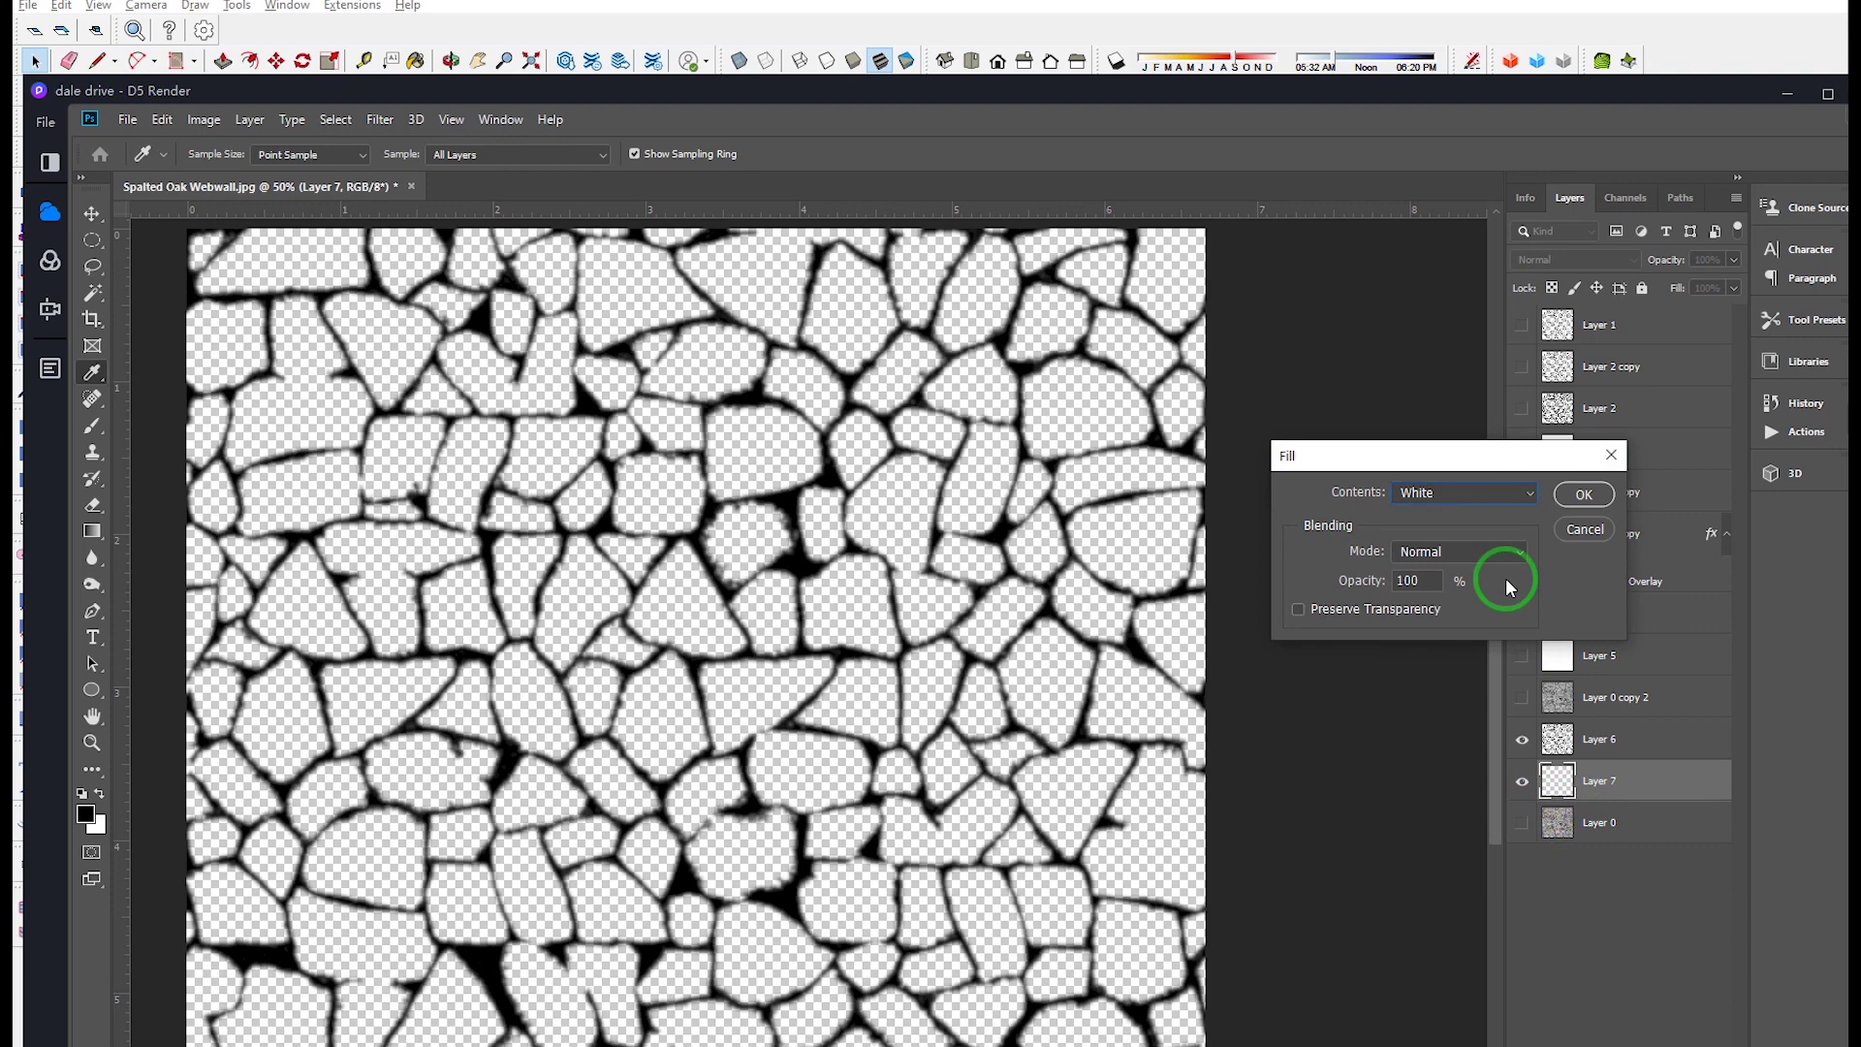
pyautogui.click(1580, 493)
pyautogui.press('l')
pyautogui.keyDown('alt'); pyautogui.scroll(-2, 665, 698); pyautogui.keyUp('alt')
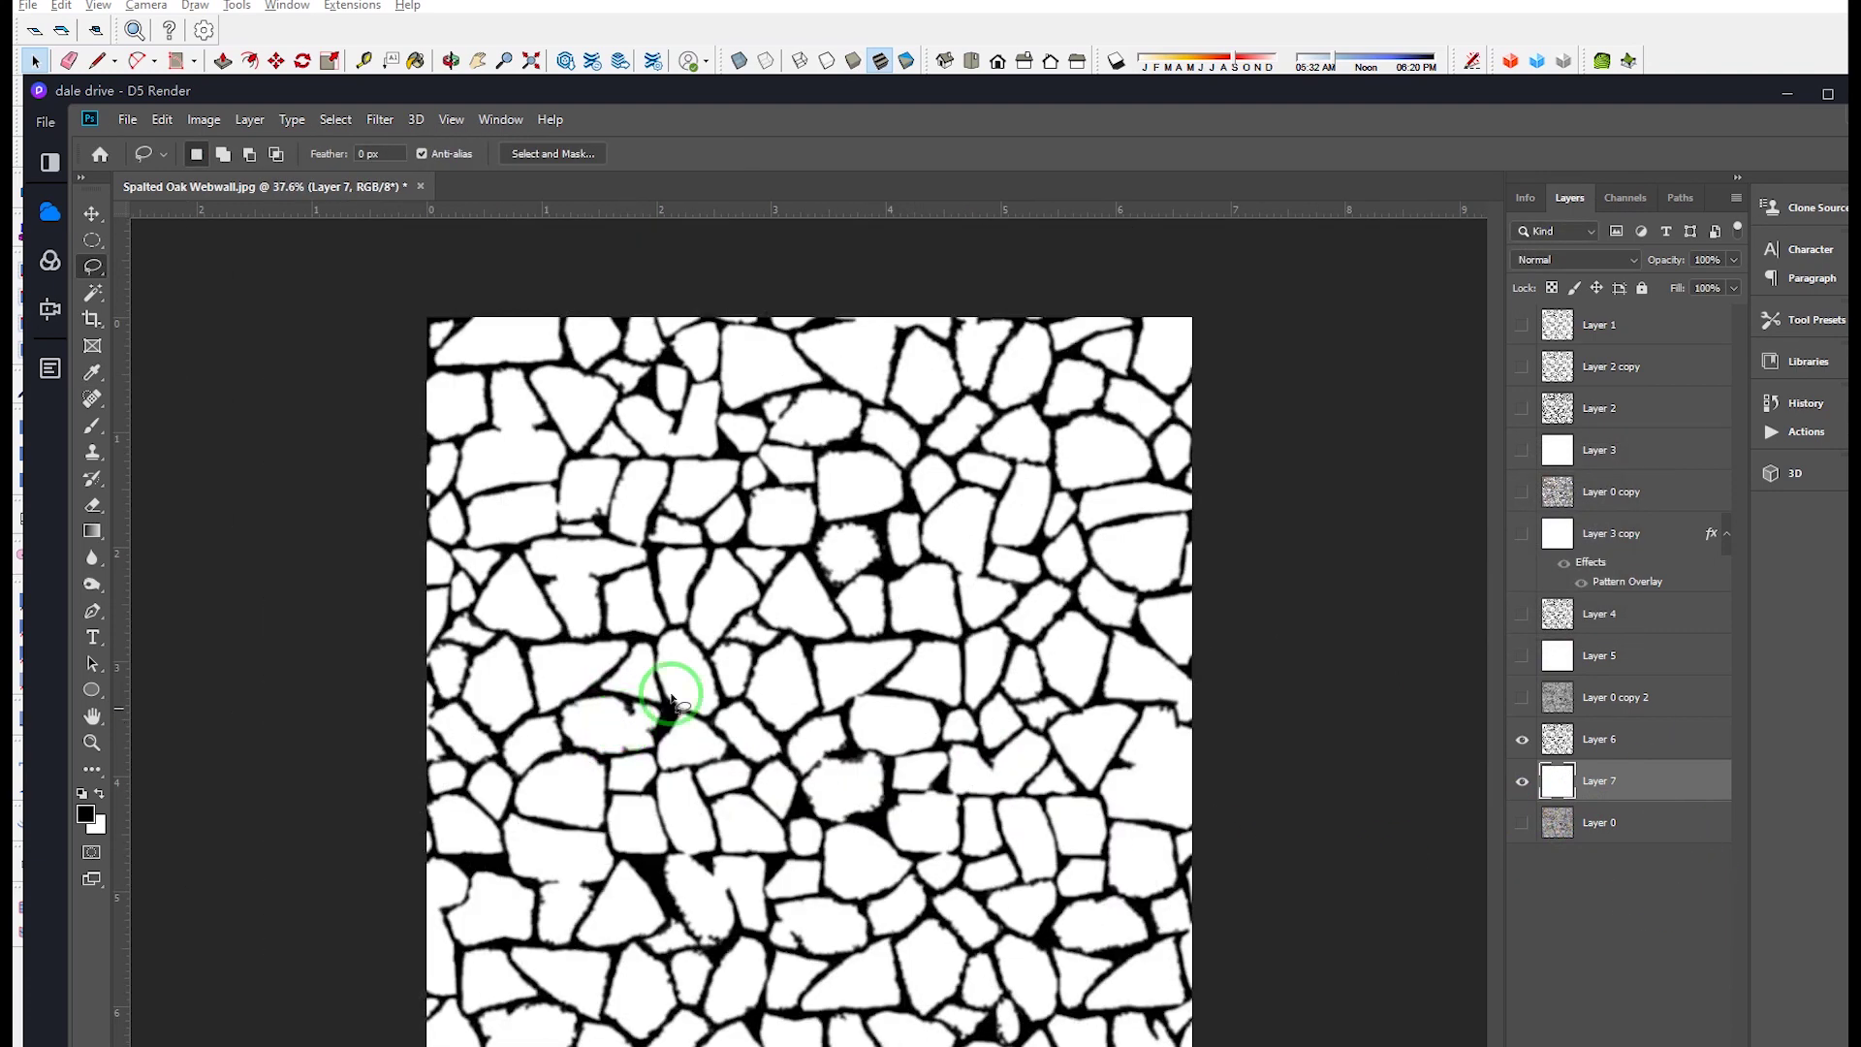
pyautogui.keyDown('alt'); pyautogui.scroll(3, 831, 540); pyautogui.keyUp('alt')
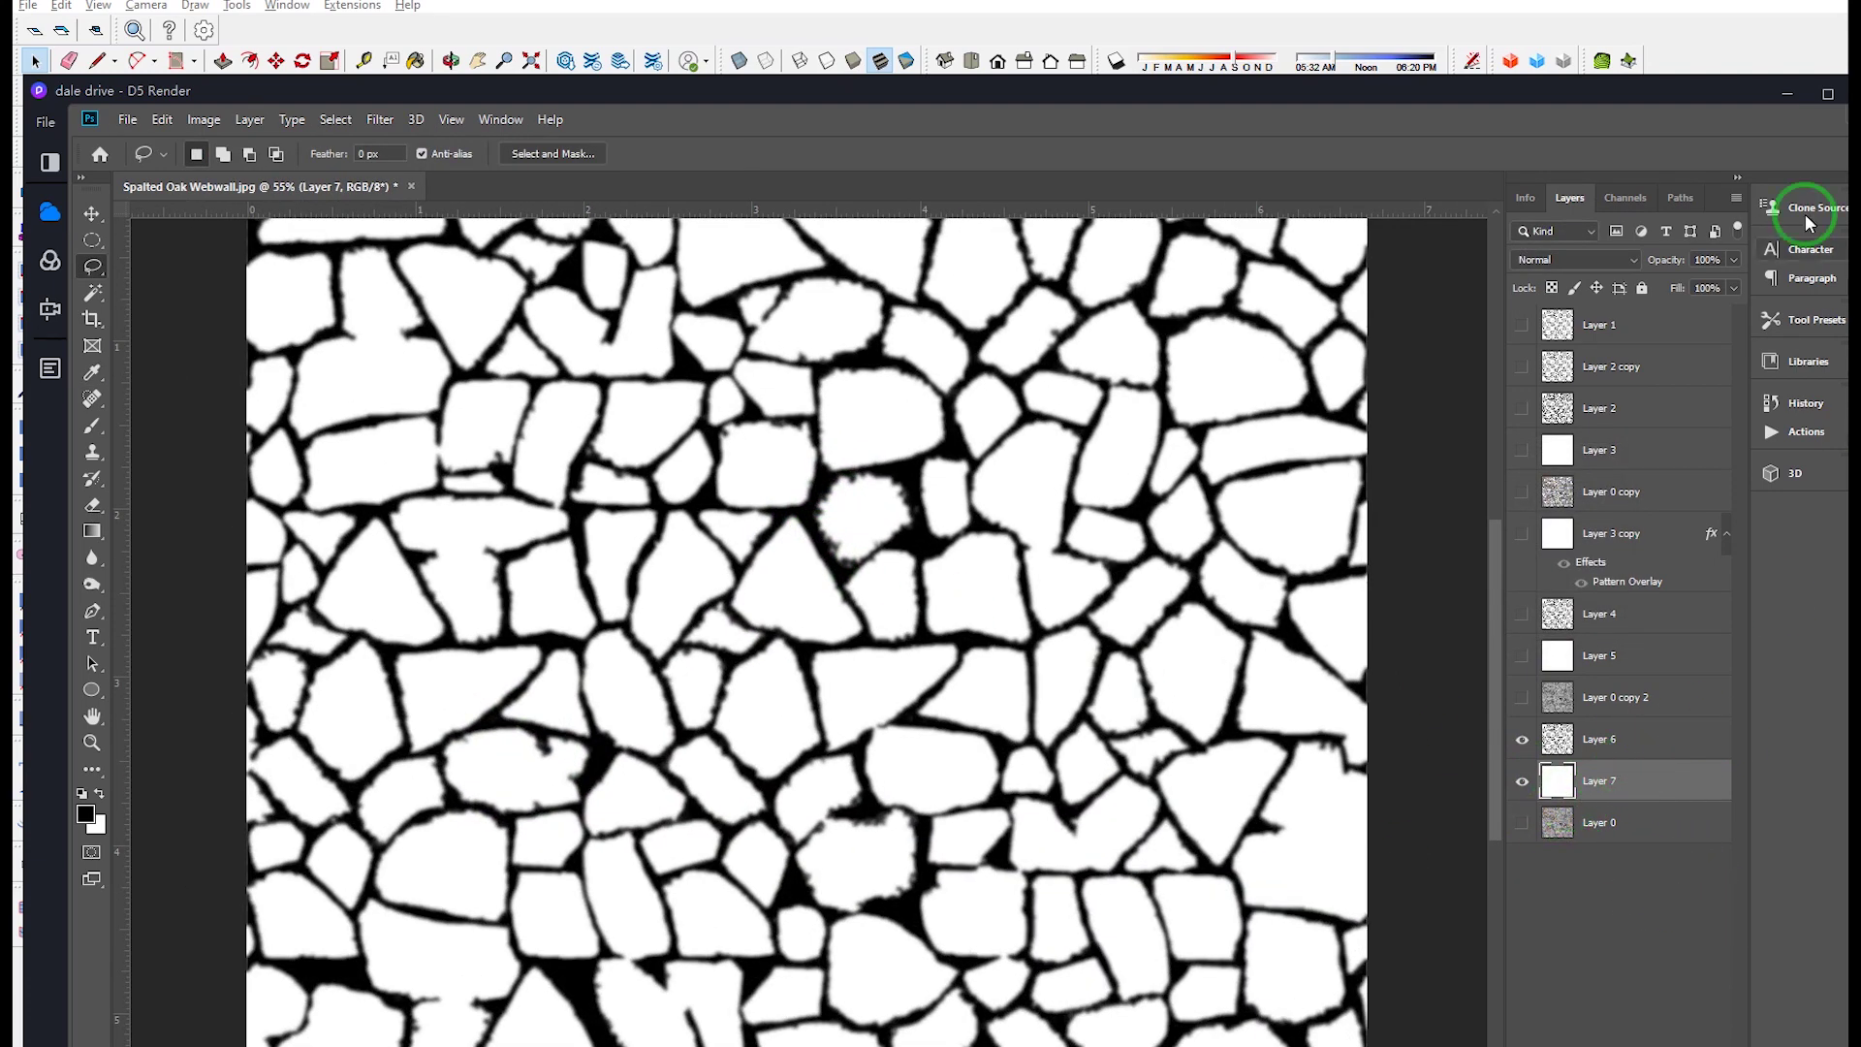
# Step: Reduce the opacity of the white Layer 7 to 48% and show Layer 0 to compare the stones with the mortar
pyautogui.click(1734, 262)
pyautogui.moveTo(1704, 281); pyautogui.dragTo(1685, 281)
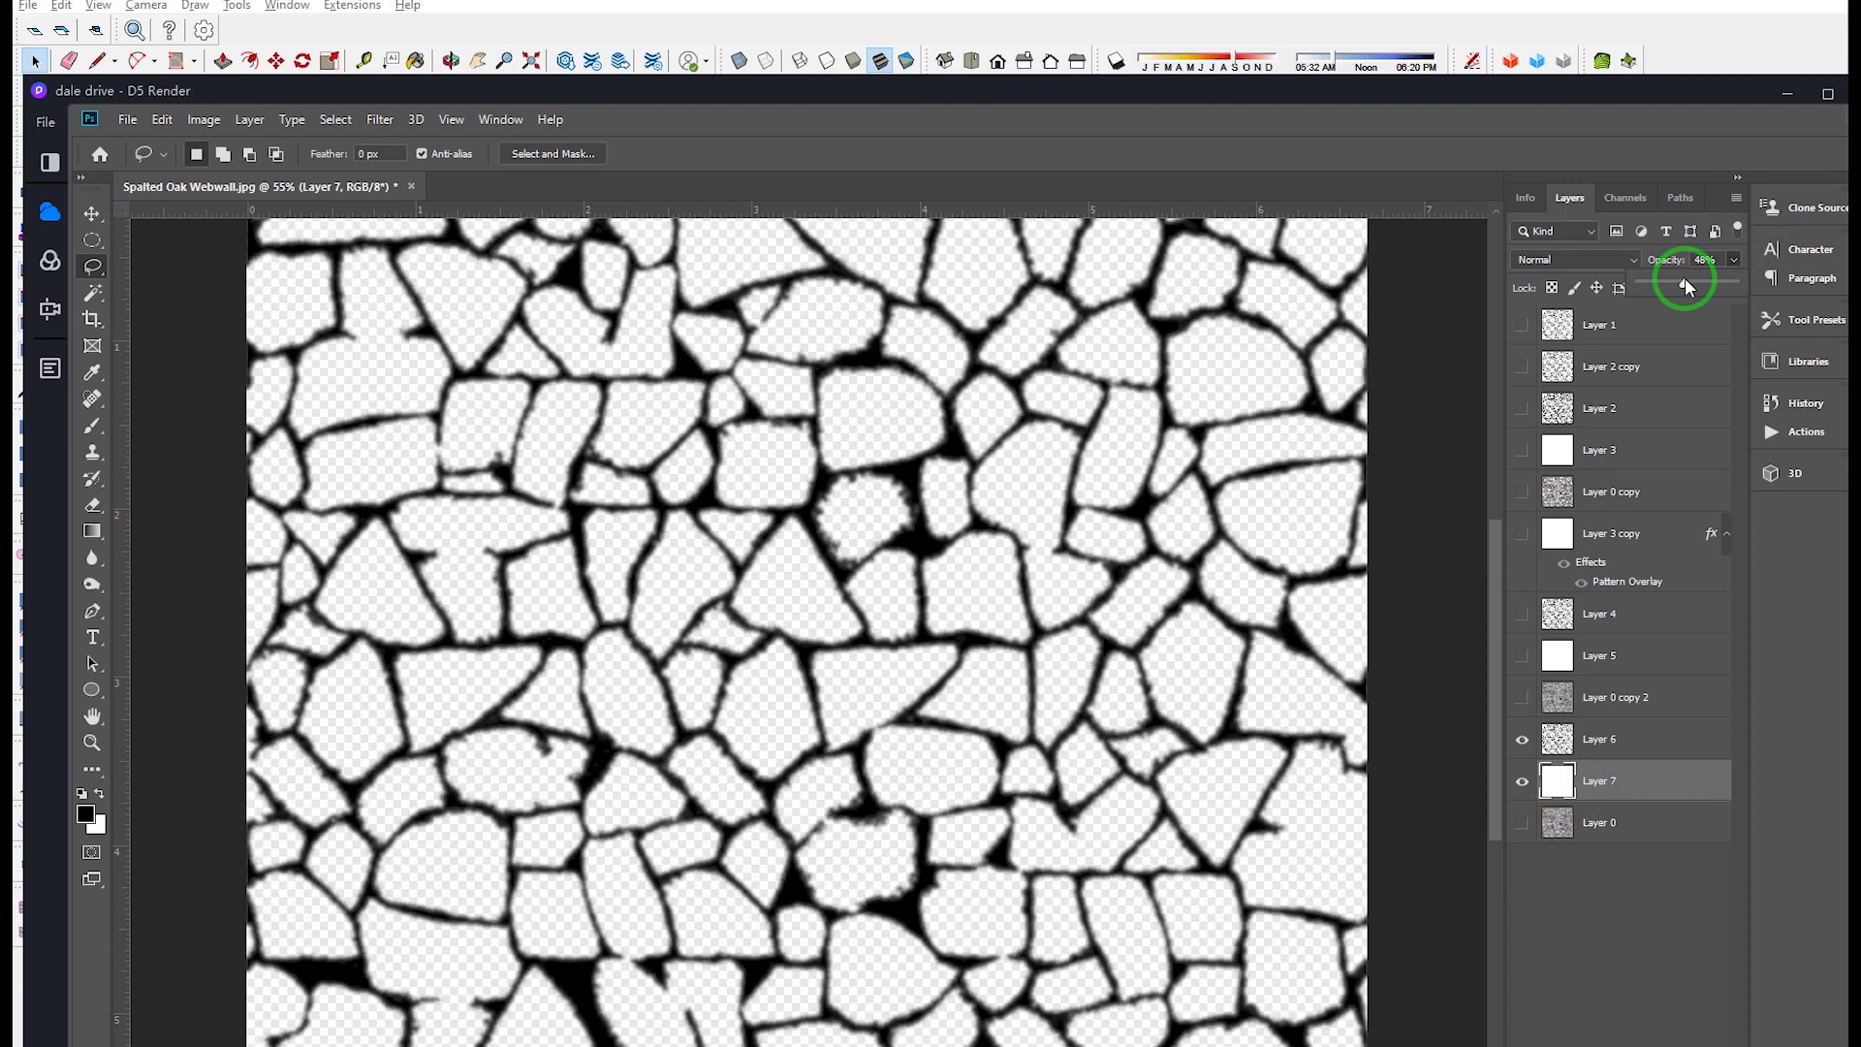
pyautogui.click(1523, 825)
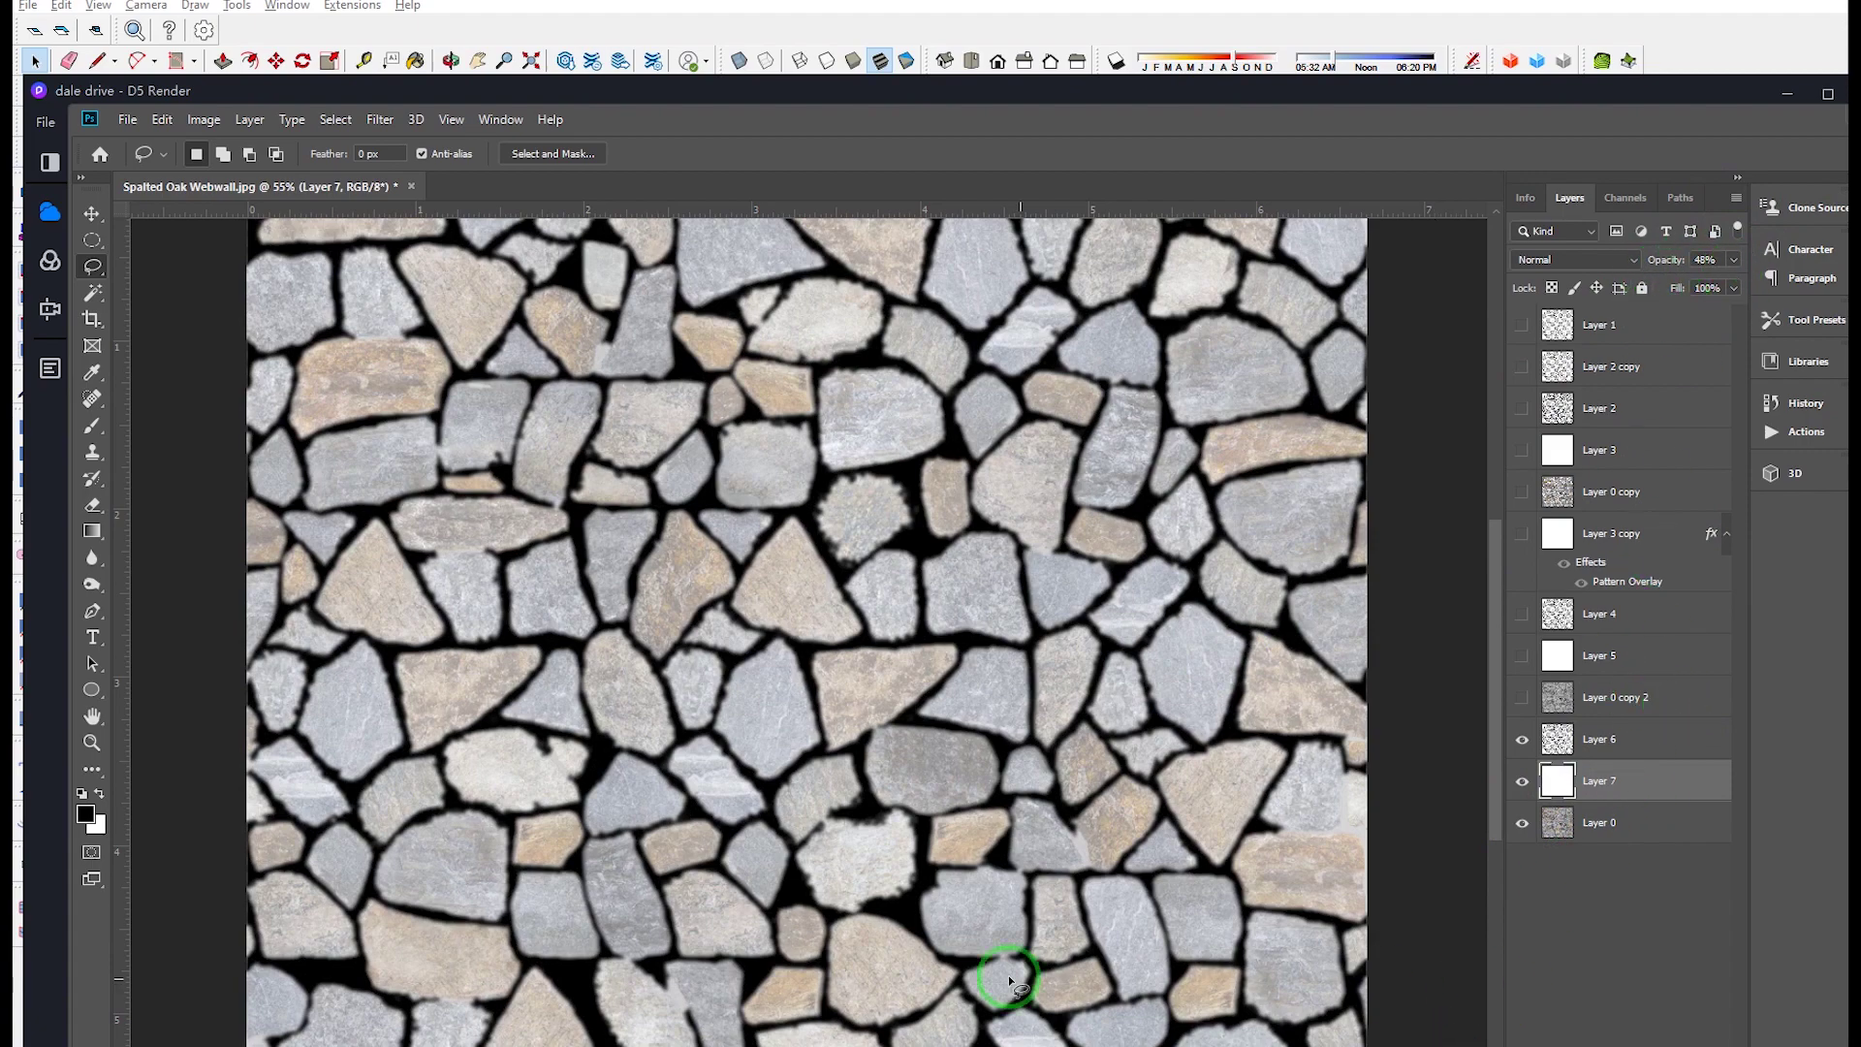
pyautogui.scroll(4, 885, 602)
pyautogui.scroll(-4, 360, 666)
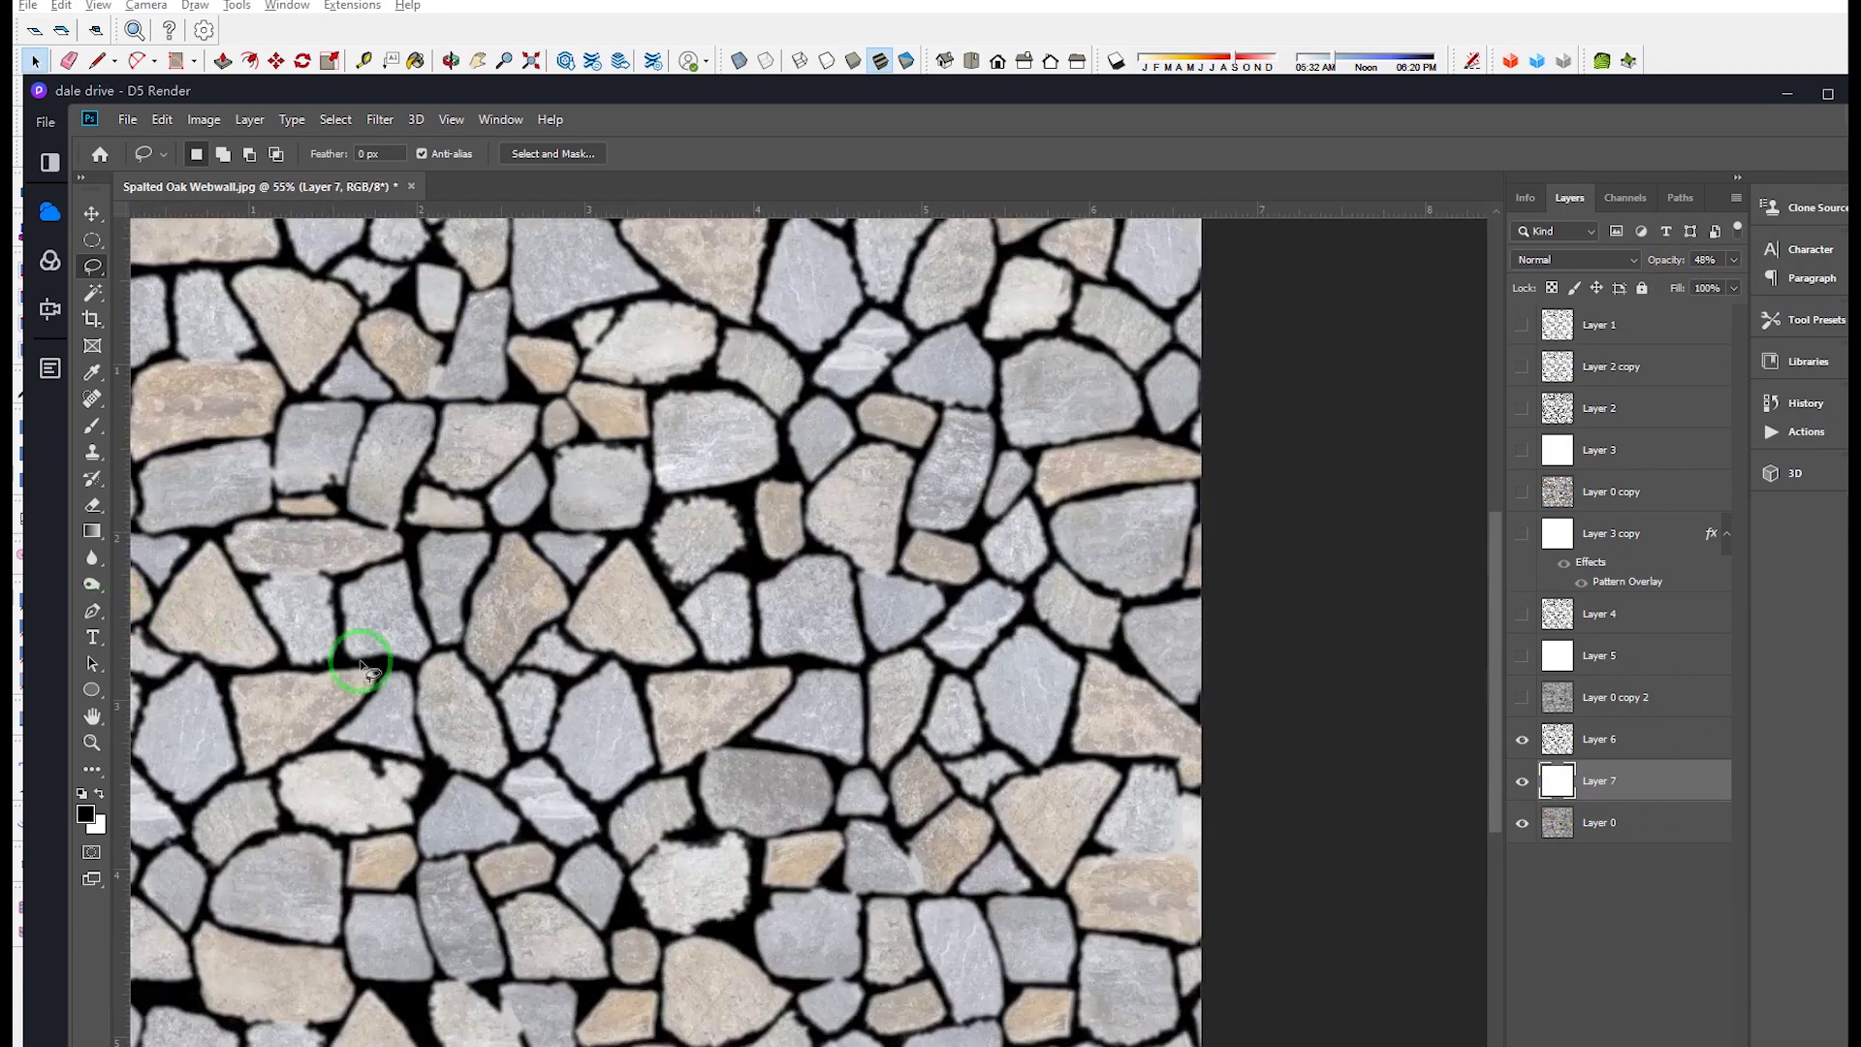
# Step: Paint the missing mortar joints in black on Layer 6 with the Brush, around the grey stone near the texture's edge and between neighbouring stones
pyautogui.keyDown('alt'); pyautogui.scroll(5, 1195, 900); pyautogui.keyUp('alt')
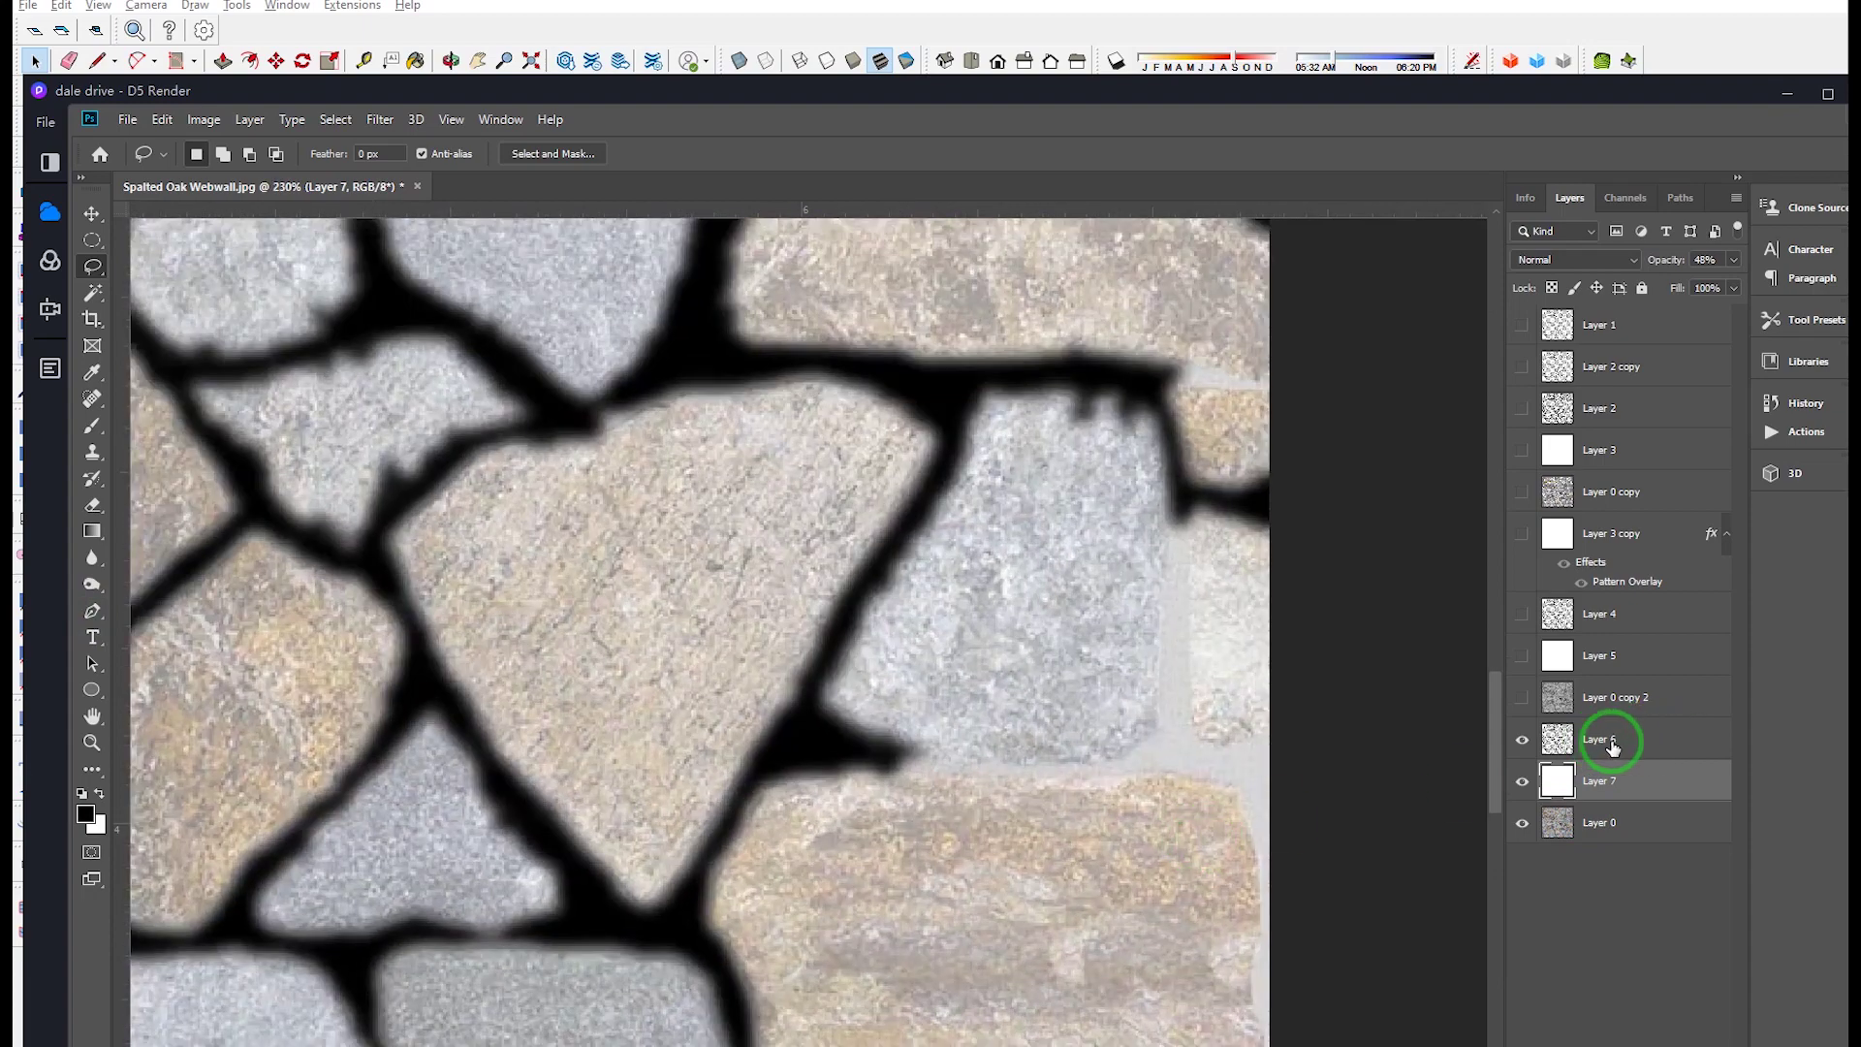
pyautogui.click(1612, 743)
pyautogui.press('b')
pyautogui.moveTo(929, 758)
pyautogui.mouseDown()
pyautogui.moveTo(1155, 756)
pyautogui.moveTo(1179, 665)
pyautogui.moveTo(1177, 520)
pyautogui.moveTo(1167, 752)
pyautogui.moveTo(1201, 776)
pyautogui.moveTo(1268, 773)
pyautogui.moveTo(1121, 748)
pyautogui.moveTo(1161, 766)
pyautogui.moveTo(1283, 753)
pyautogui.moveTo(1229, 755)
pyautogui.moveTo(1275, 818)
pyautogui.moveTo(1234, 776)
pyautogui.moveTo(1280, 774)
pyautogui.moveTo(1256, 761)
pyautogui.mouseUp()
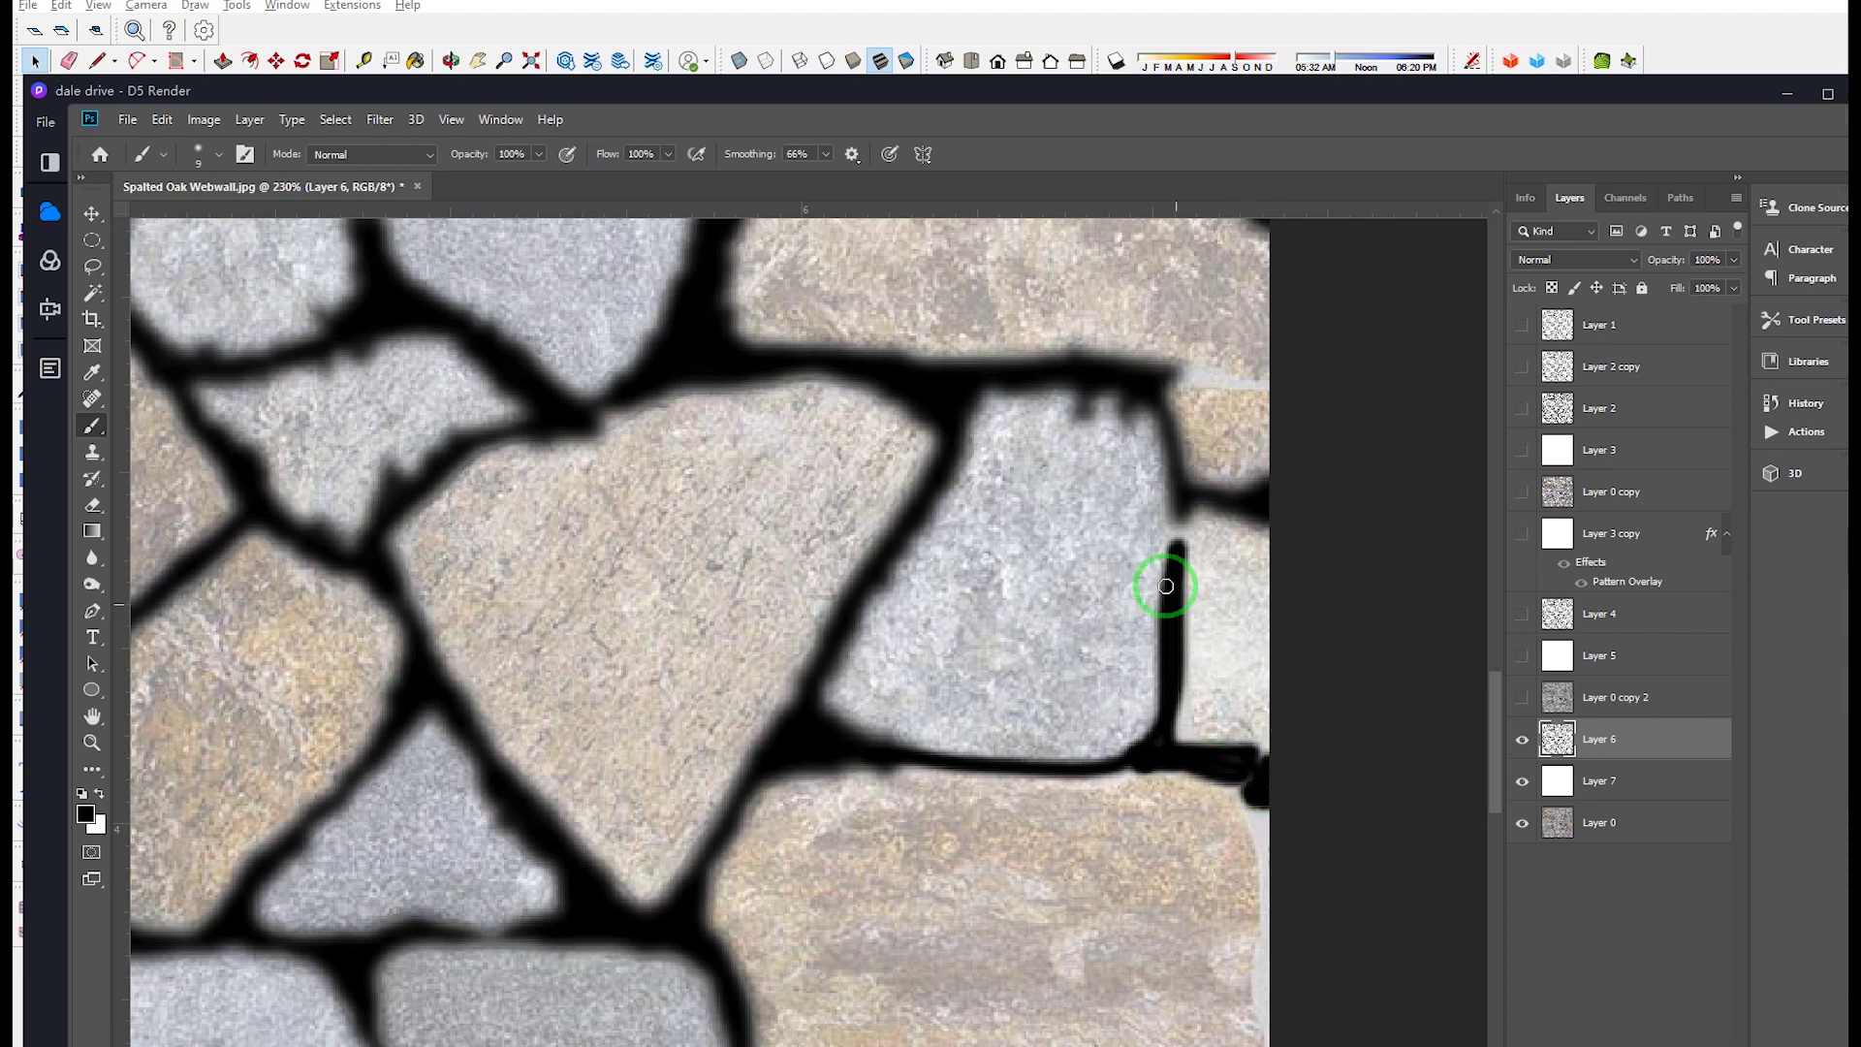
pyautogui.moveTo(1180, 511)
pyautogui.mouseDown()
pyautogui.moveTo(1175, 569)
pyautogui.moveTo(1178, 523)
pyautogui.mouseUp()
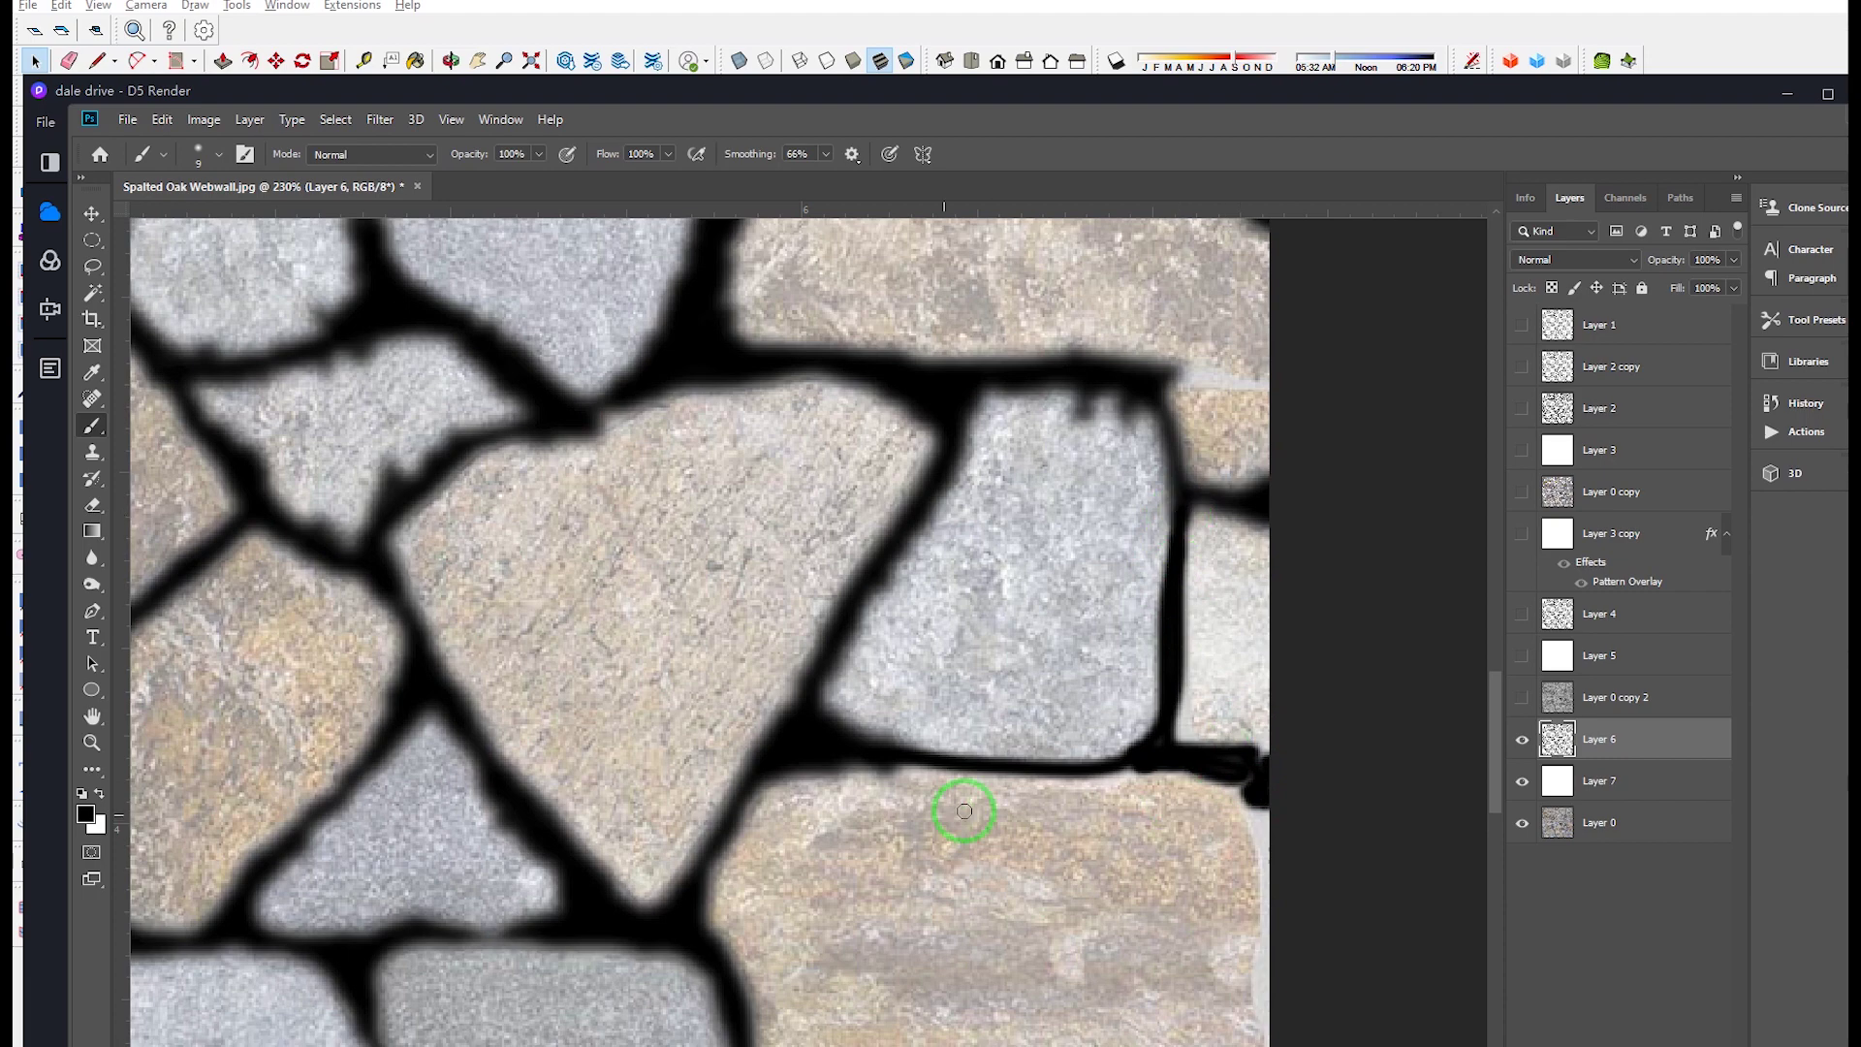
pyautogui.keyDown('alt'); pyautogui.scroll(-5, 964, 810); pyautogui.keyUp('alt')
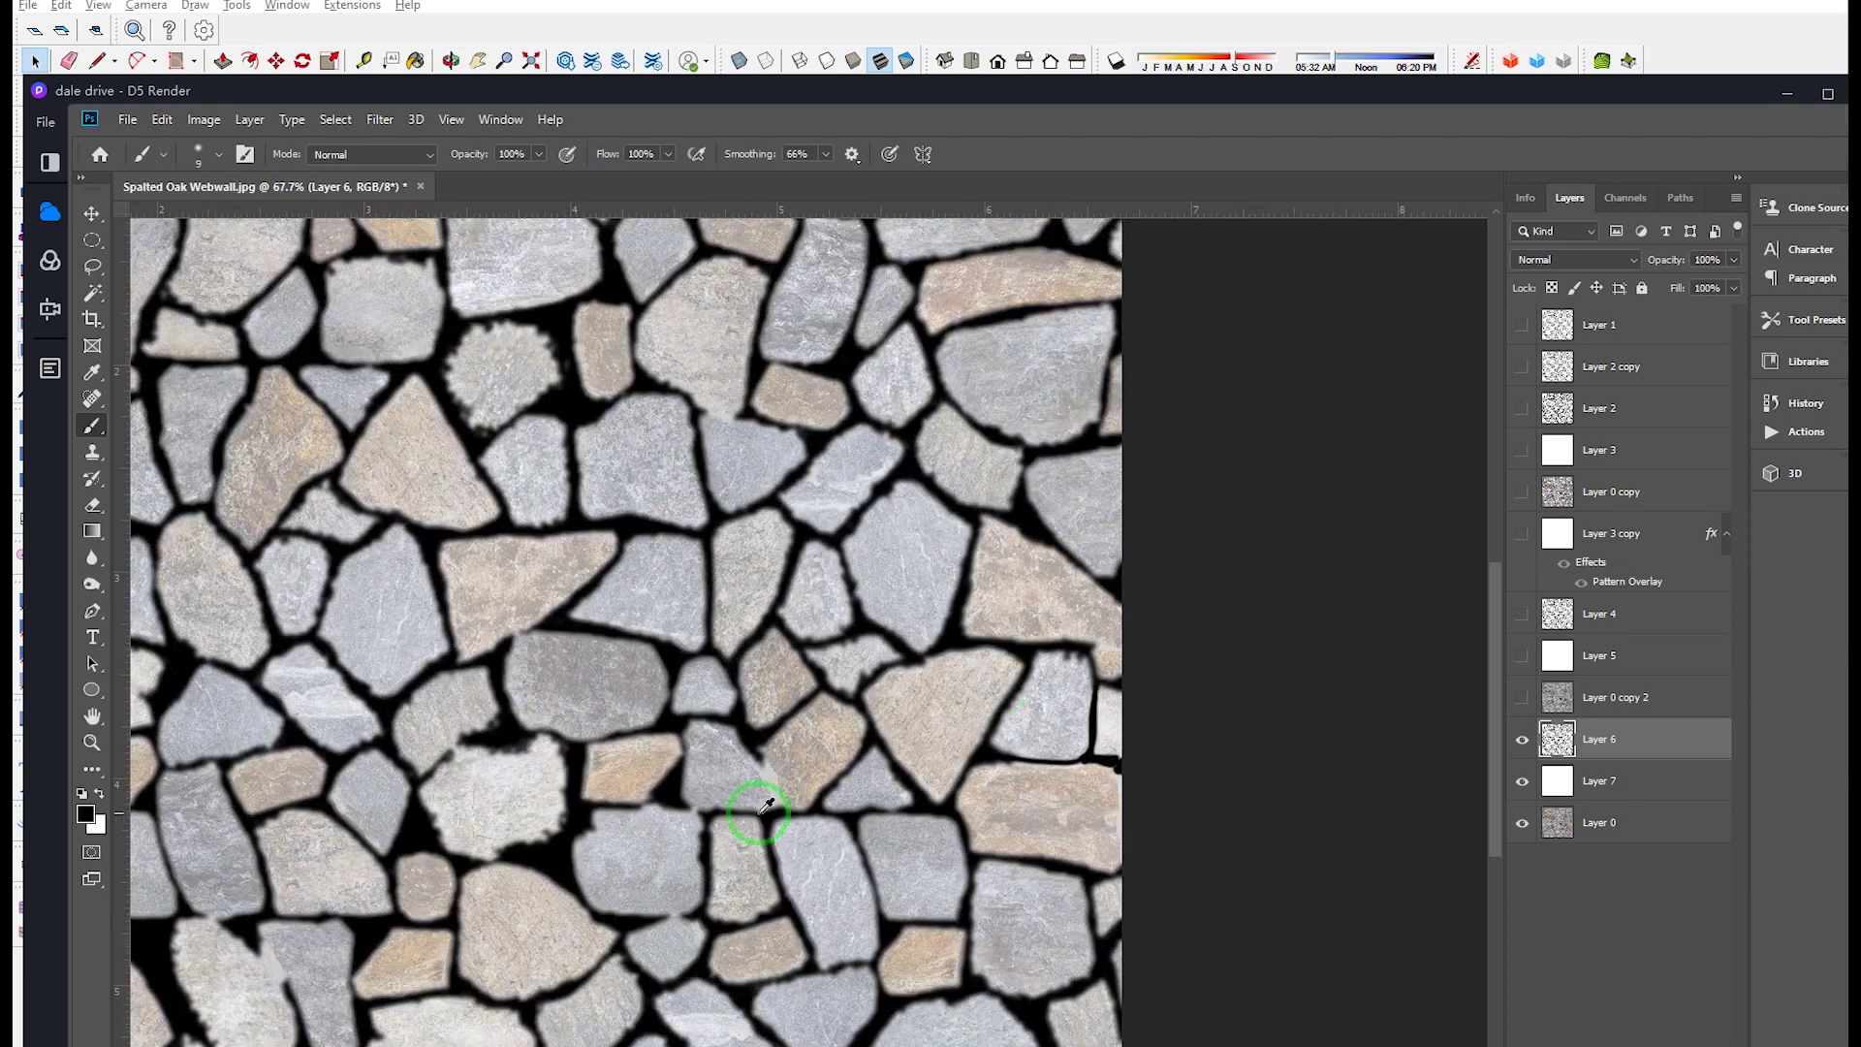
pyautogui.keyDown('alt'); pyautogui.scroll(3, 760, 812); pyautogui.keyUp('alt')
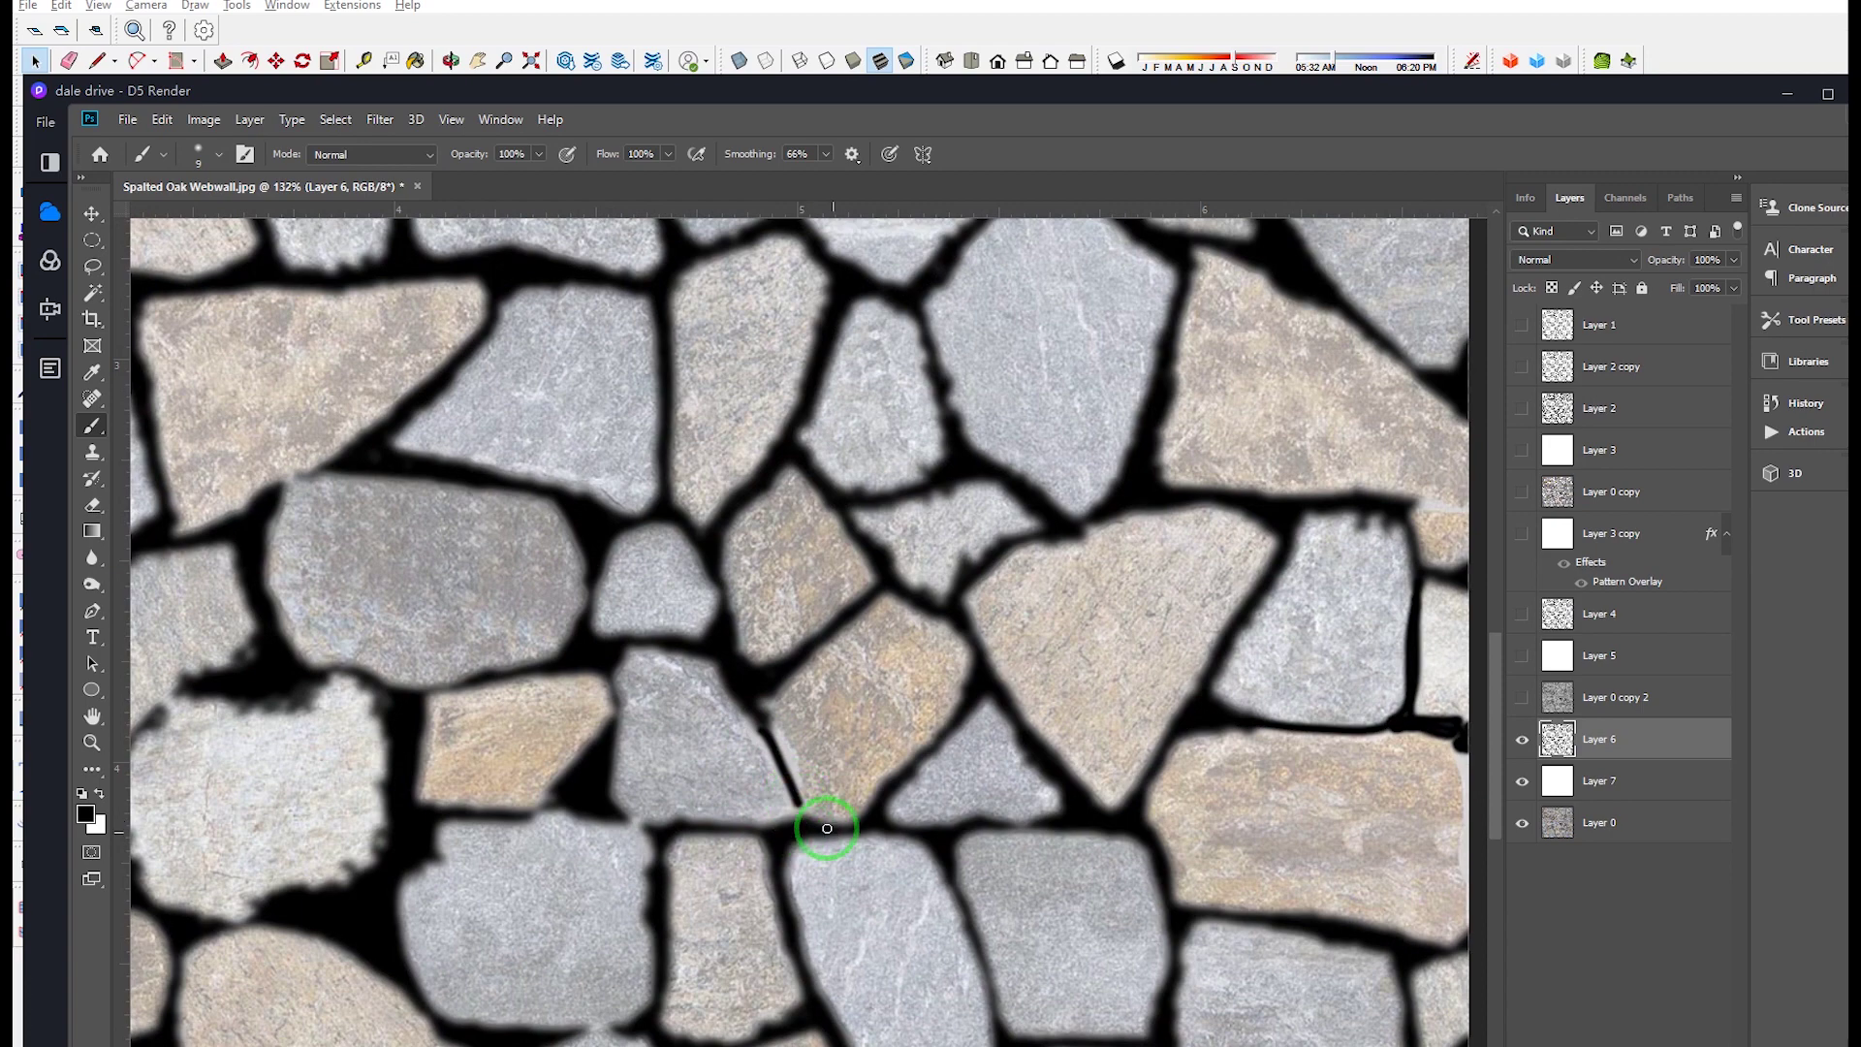
# Step: Hide Layer 7 and Layer 6, and show Layer 3 over Layer 0
pyautogui.click(1522, 776)
pyautogui.click(1522, 740)
pyautogui.click(1521, 450)
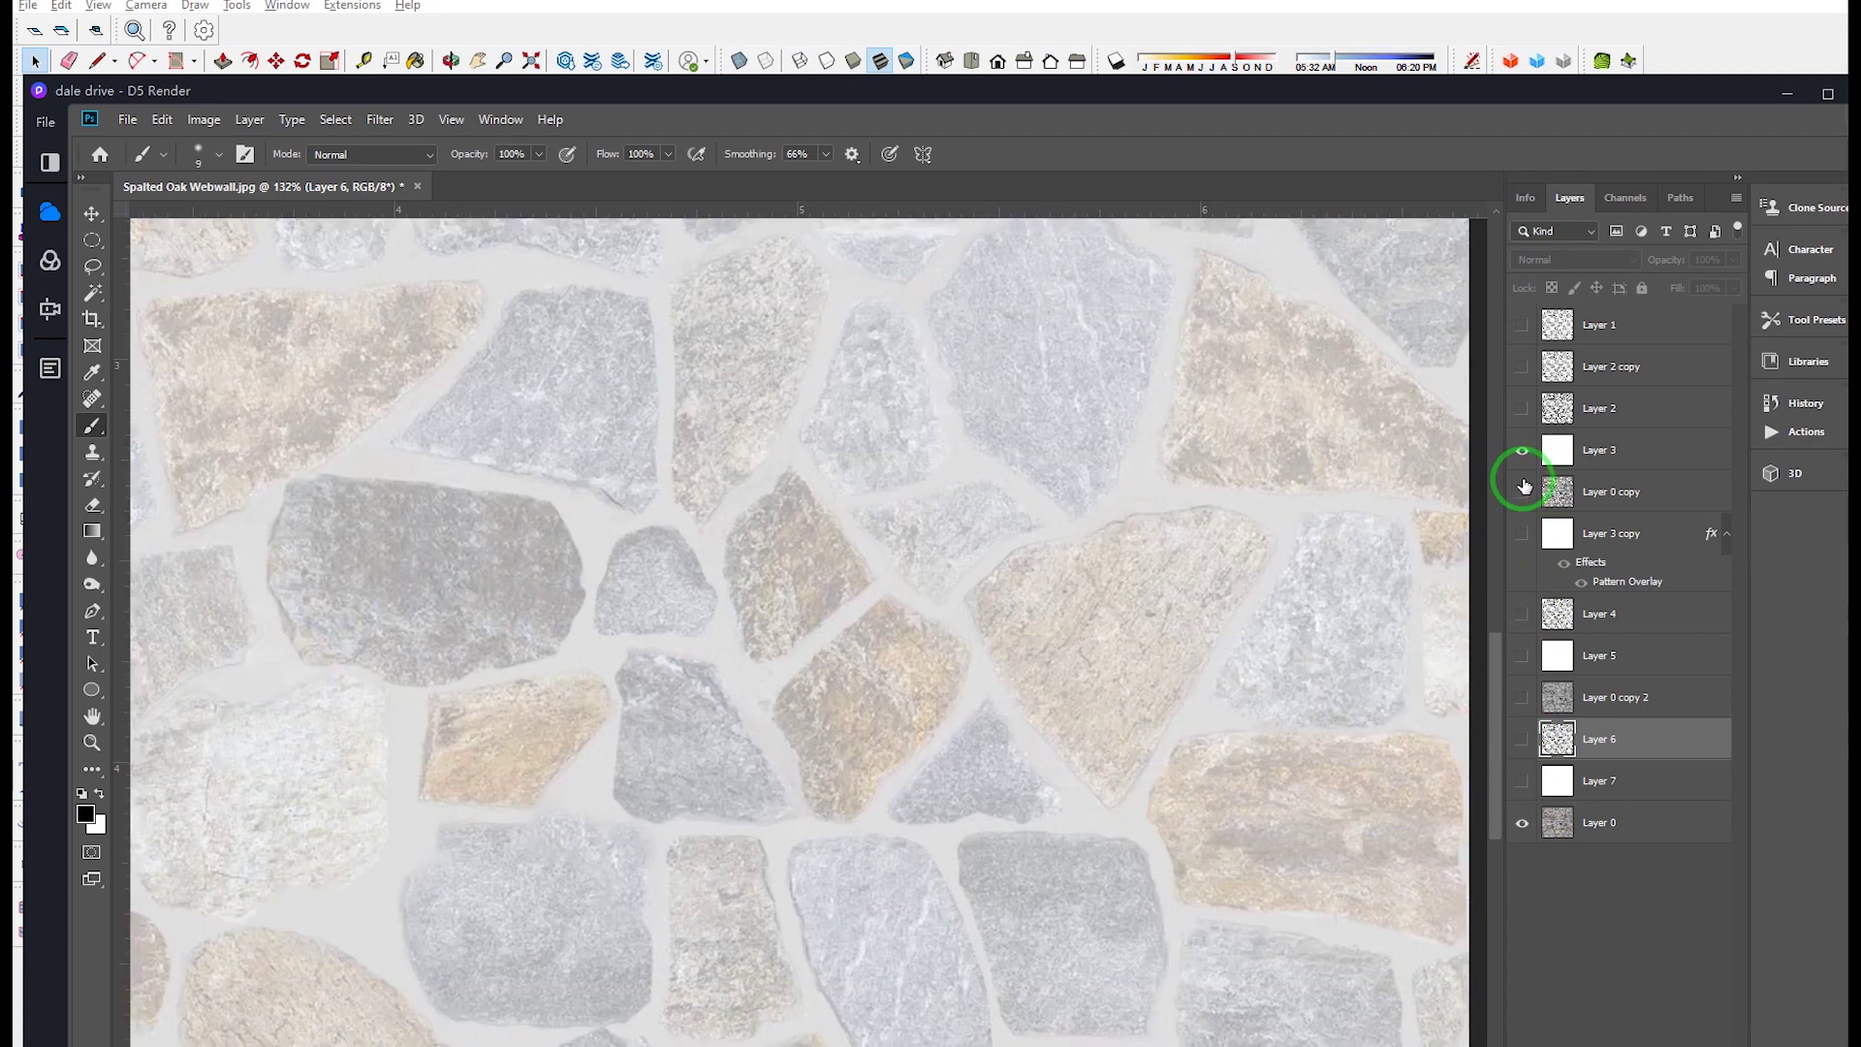
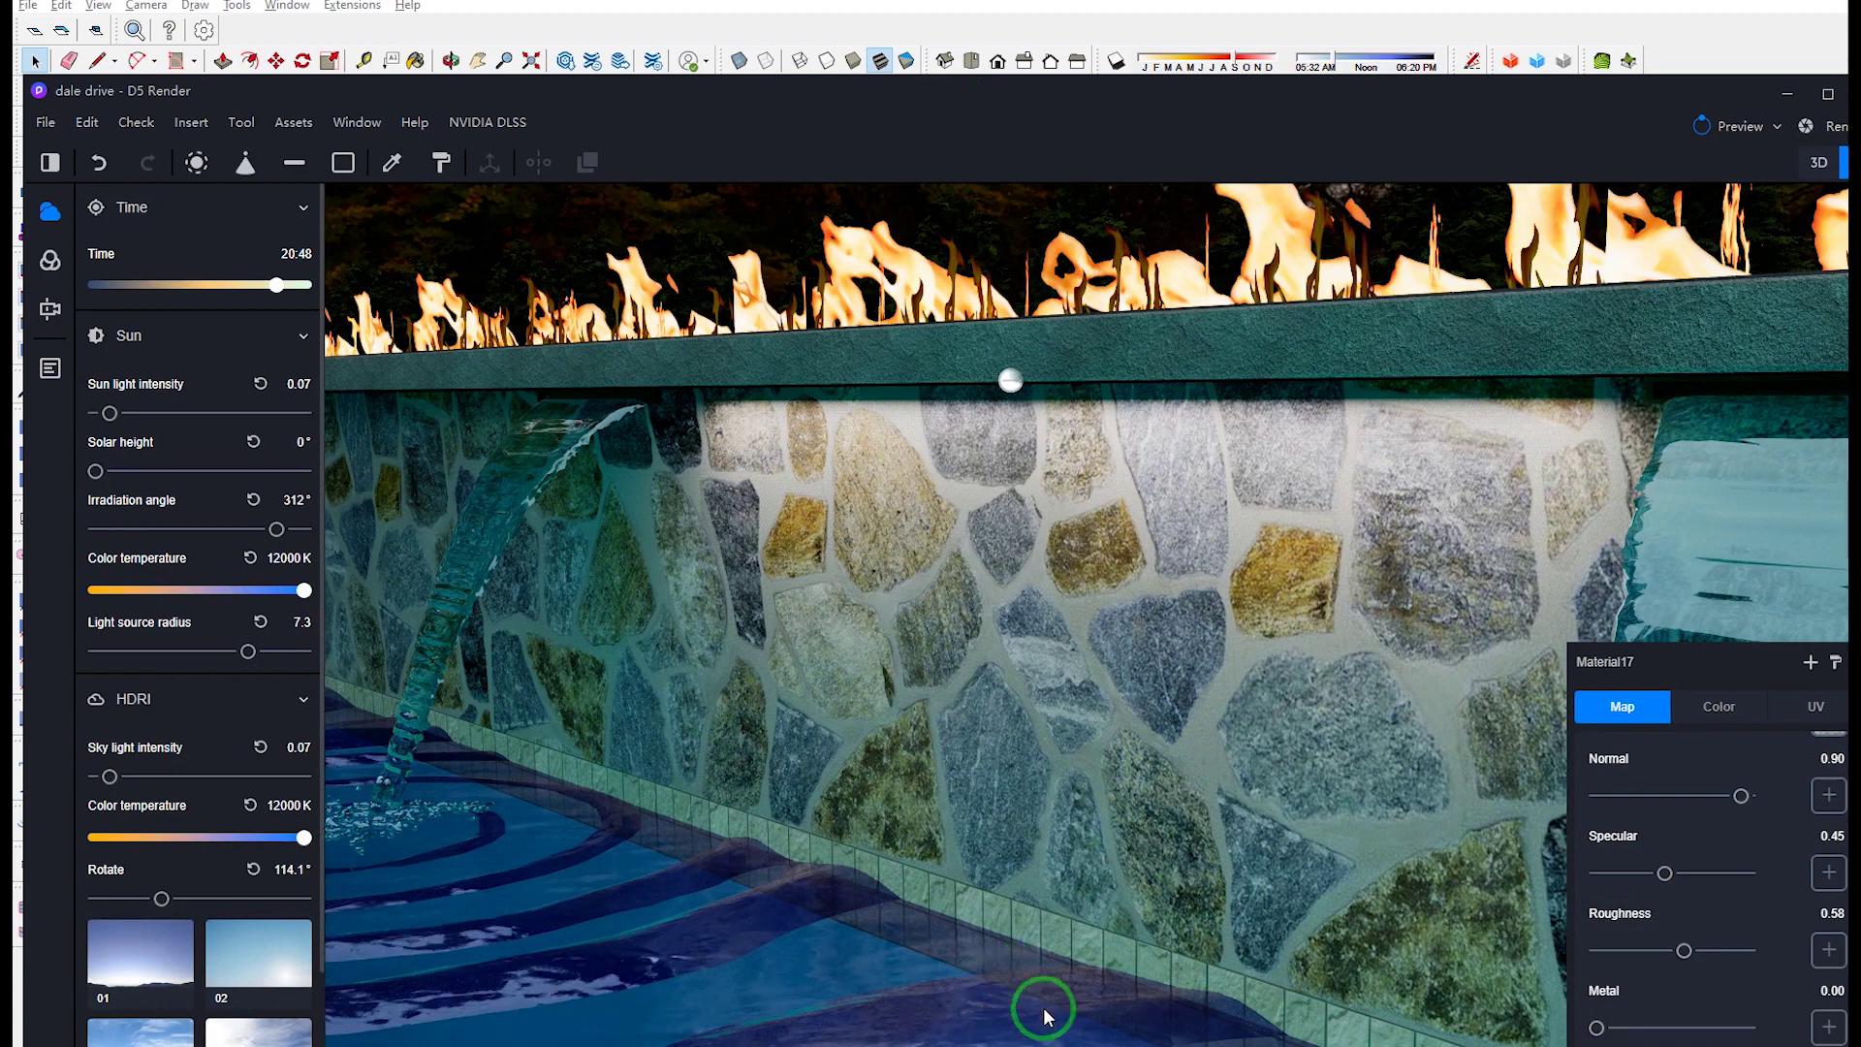
# Step: Open the file selection for Material17's normal map in D5 Render and view Spalted Oak Webwall_Displace Clean_NRM.png in a widened preview
pyautogui.click(1829, 795)
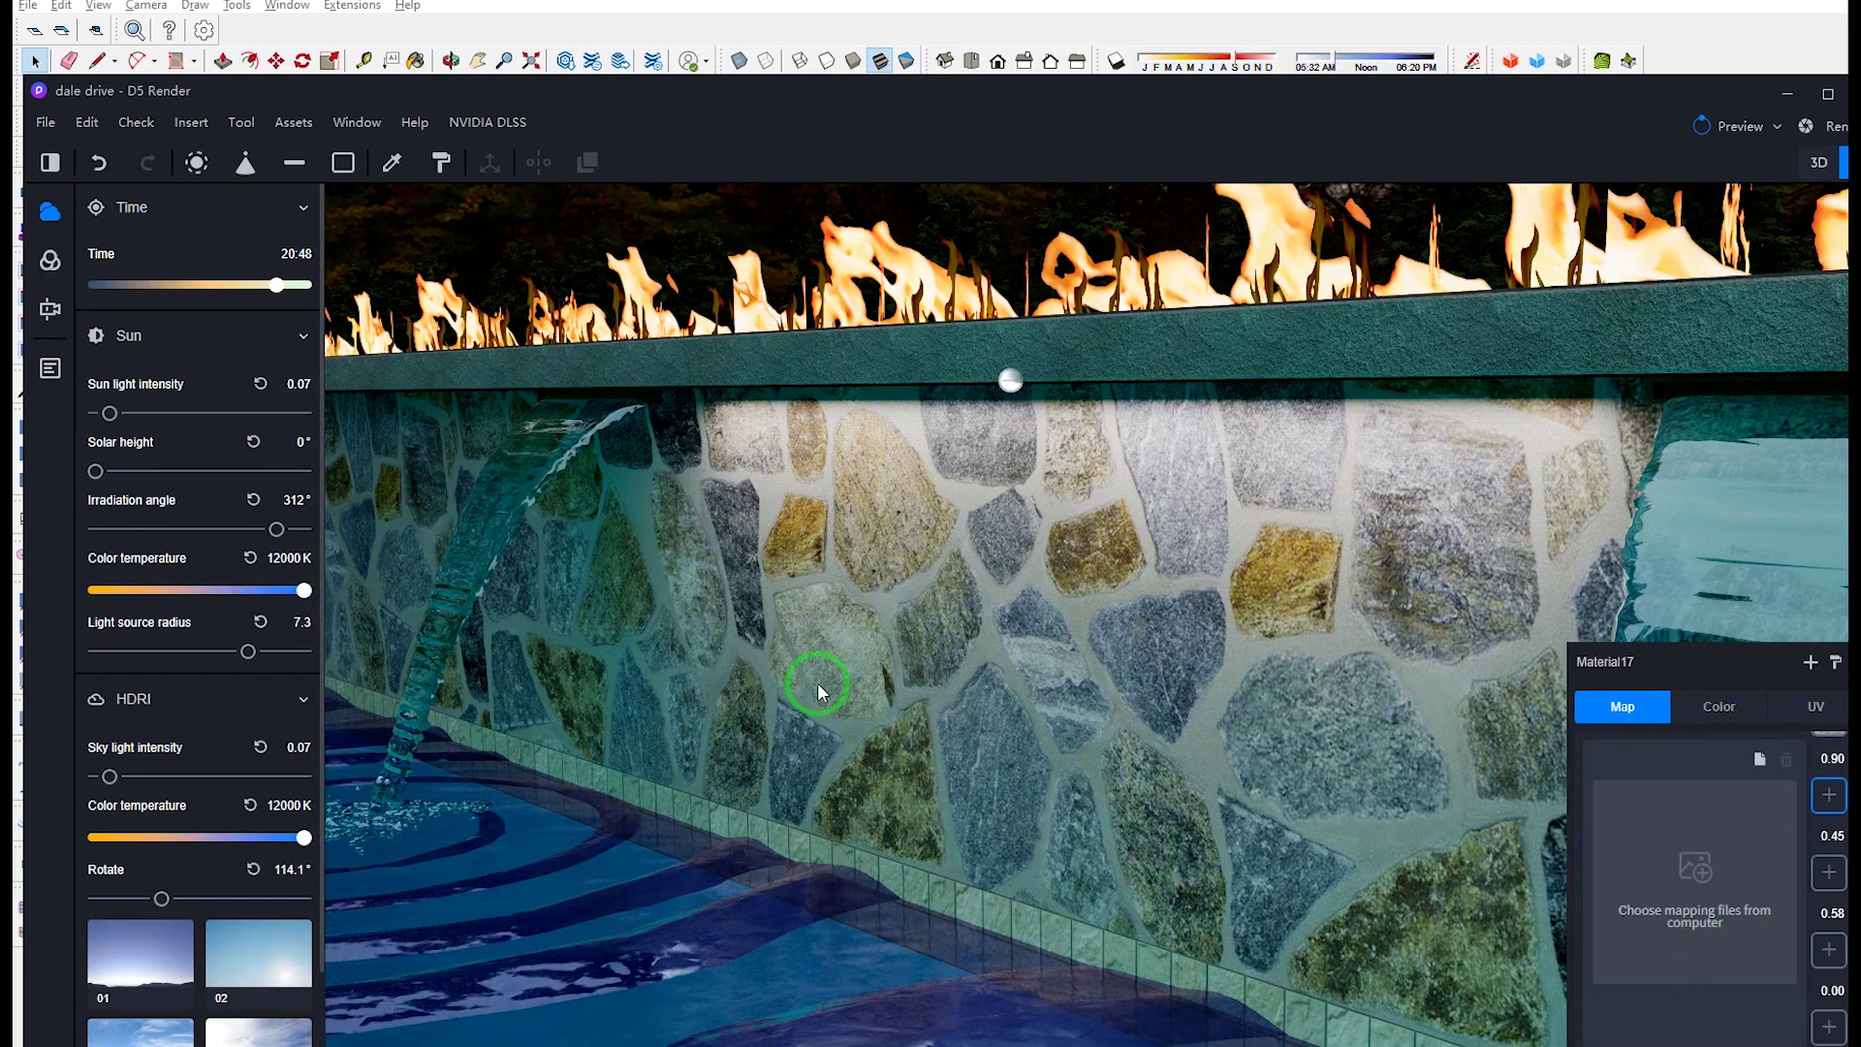
pyautogui.click(1707, 866)
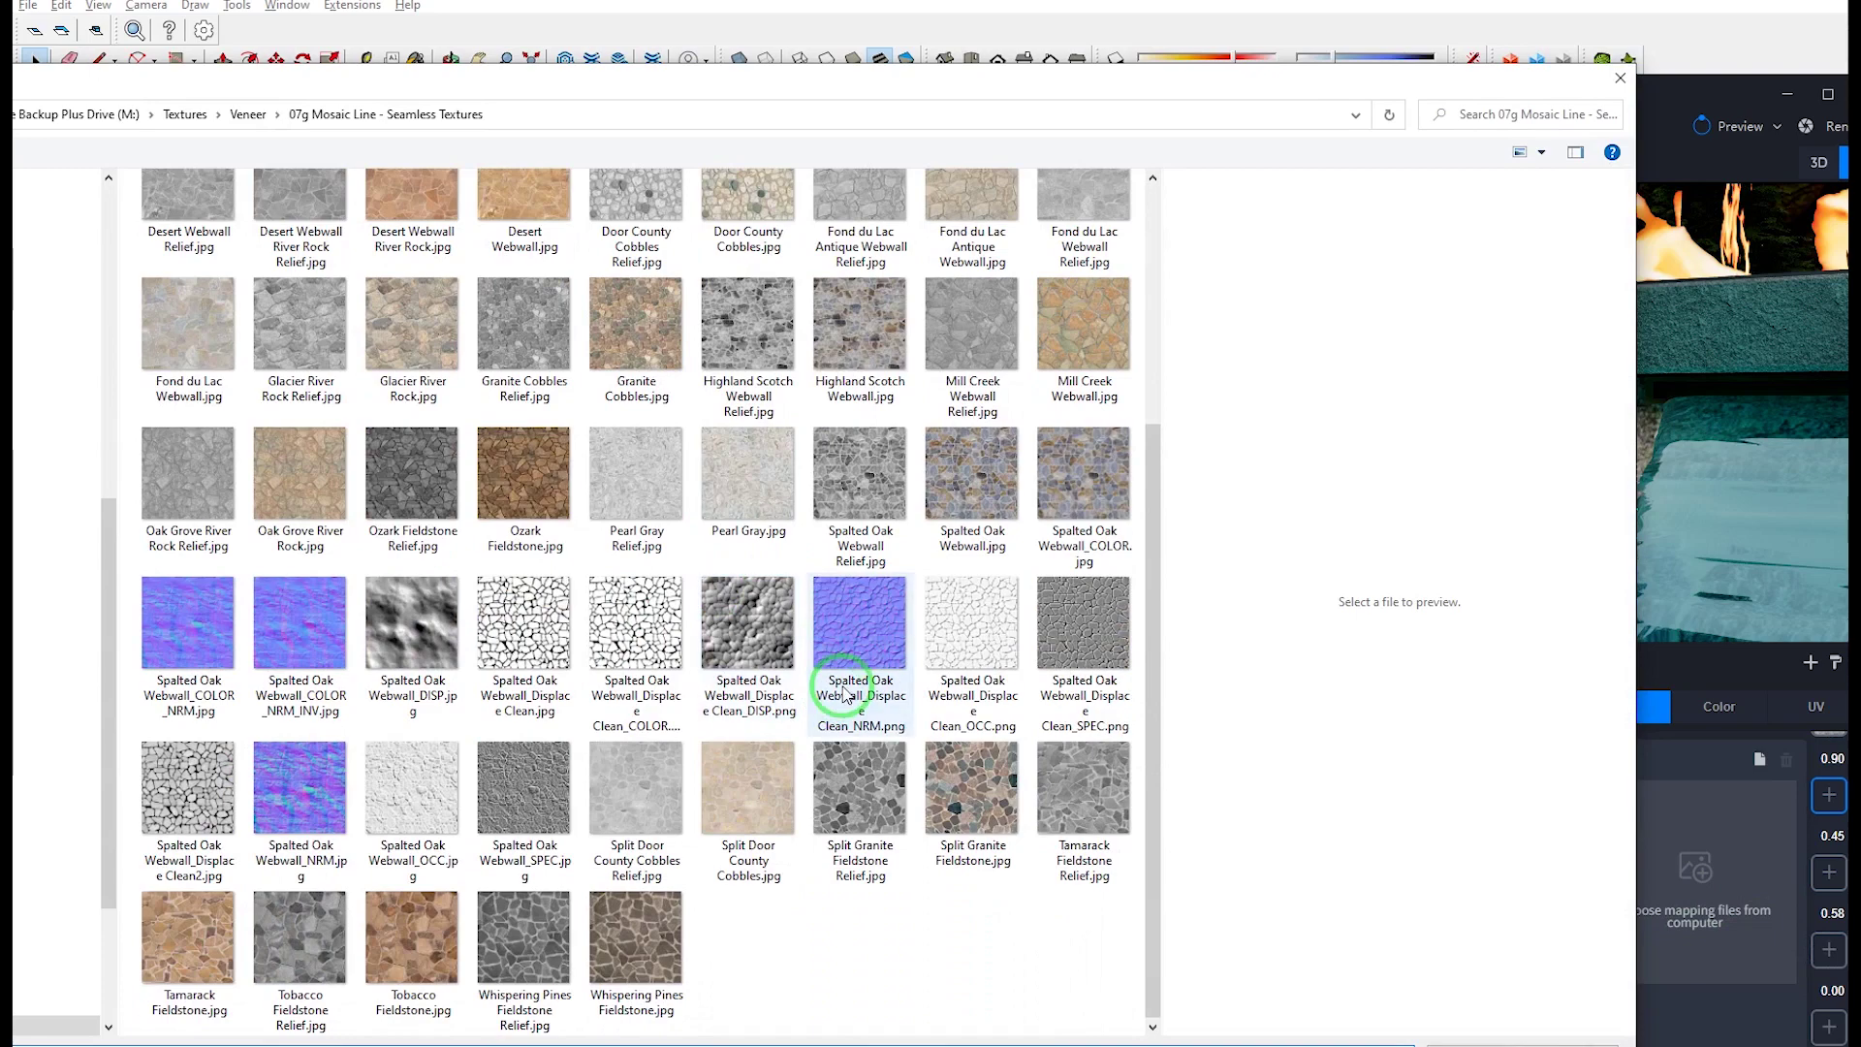
pyautogui.click(858, 669)
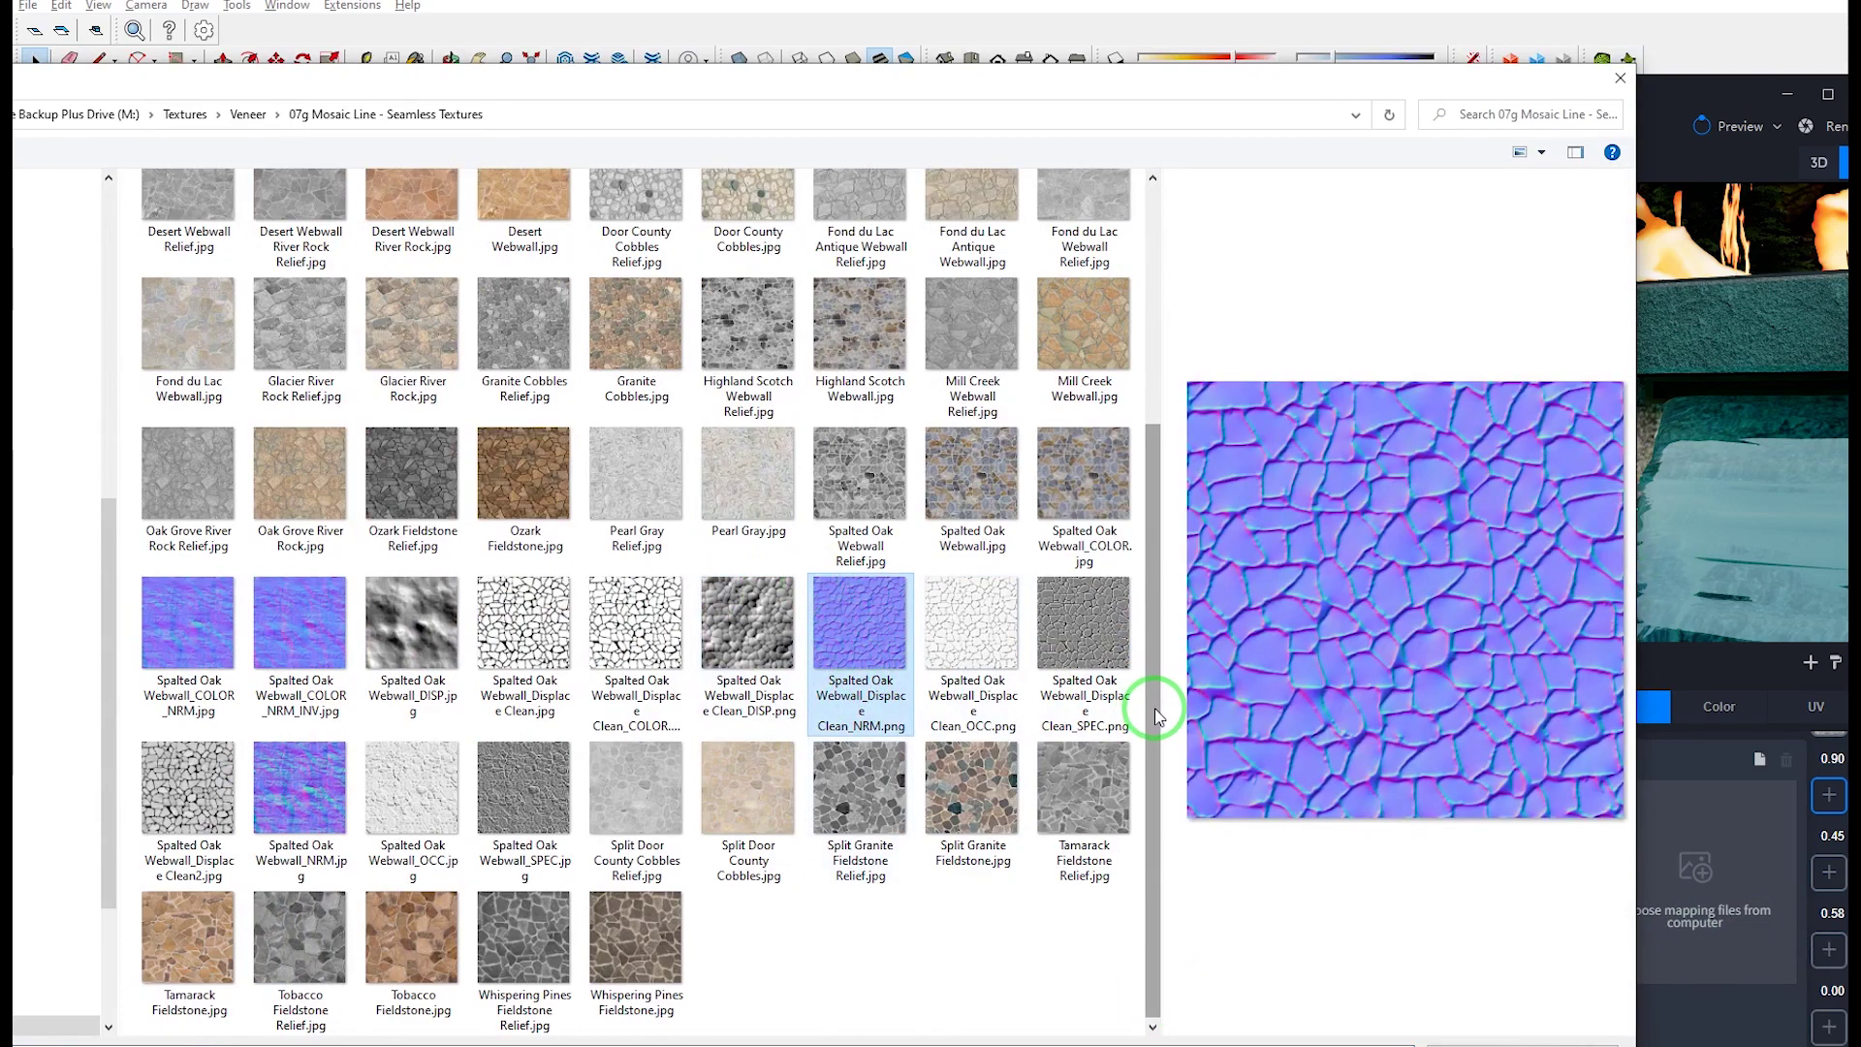
pyautogui.moveTo(1161, 696); pyautogui.dragTo(684, 688)
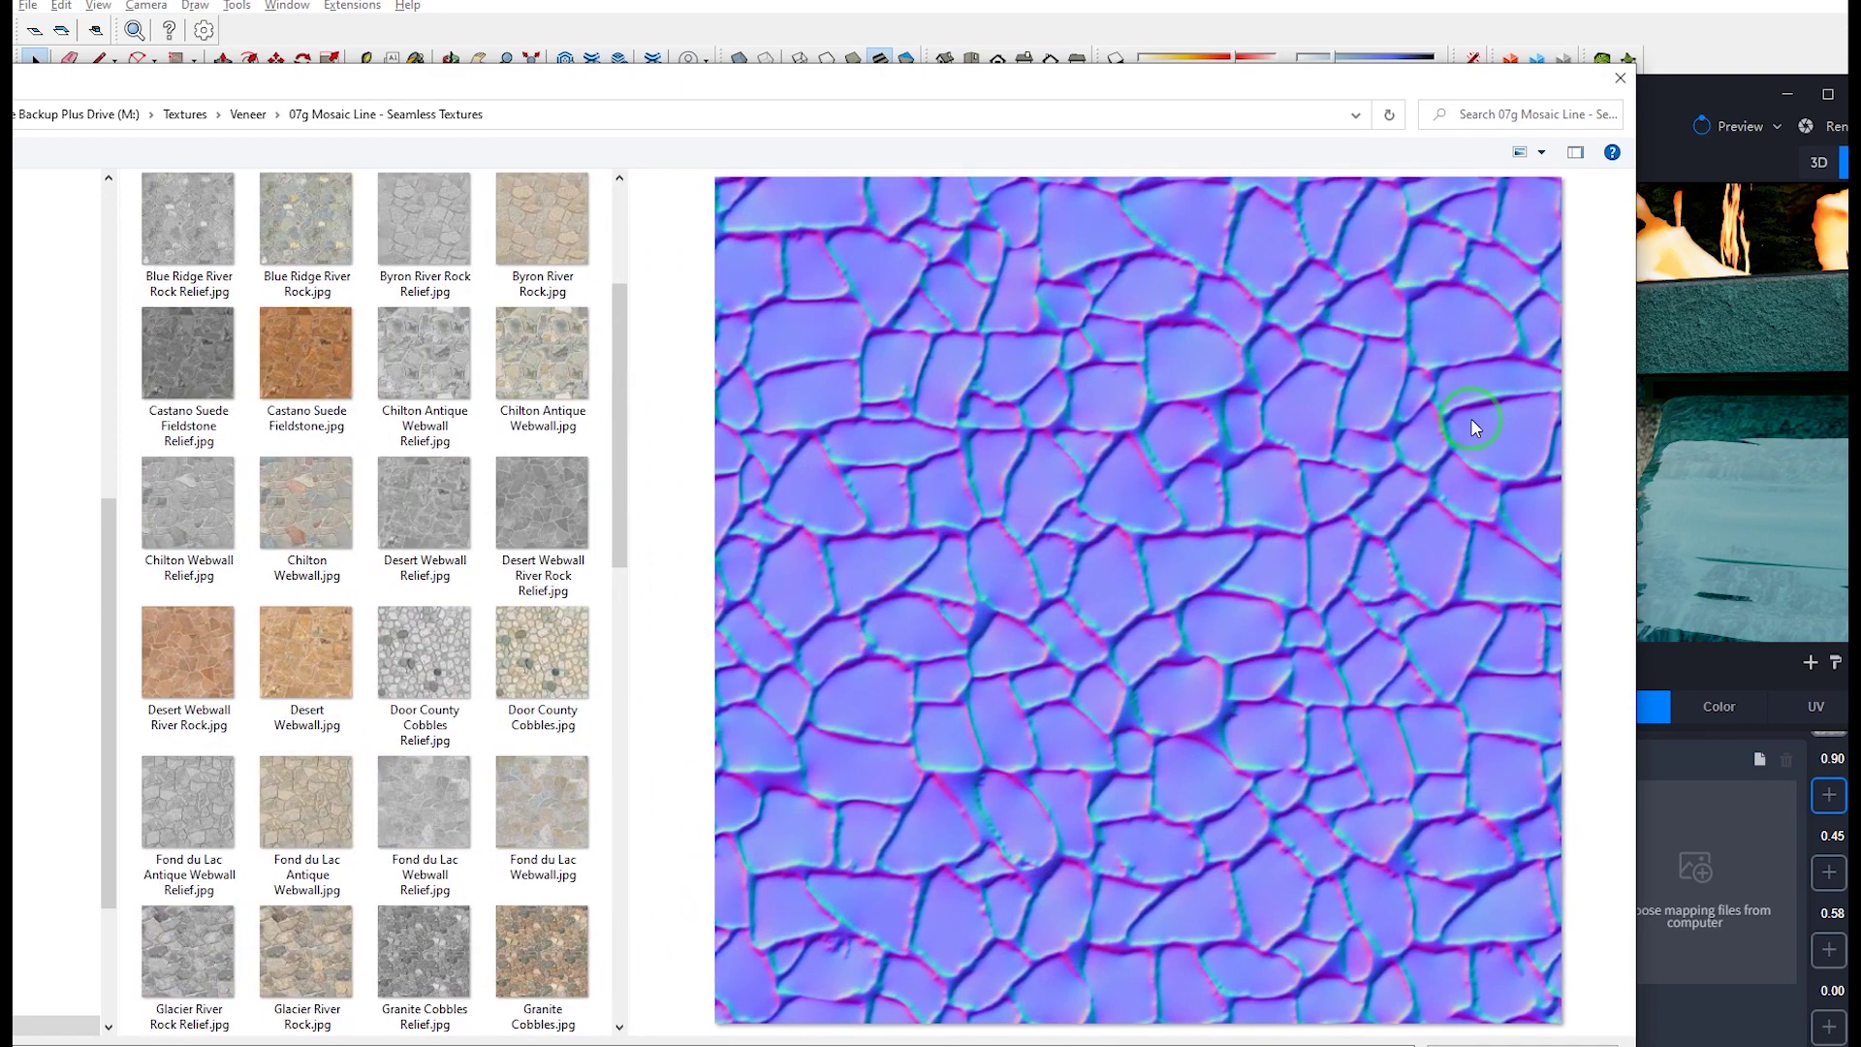
pyautogui.scroll(-10, 504, 766)
pyautogui.scroll(2, 470, 540)
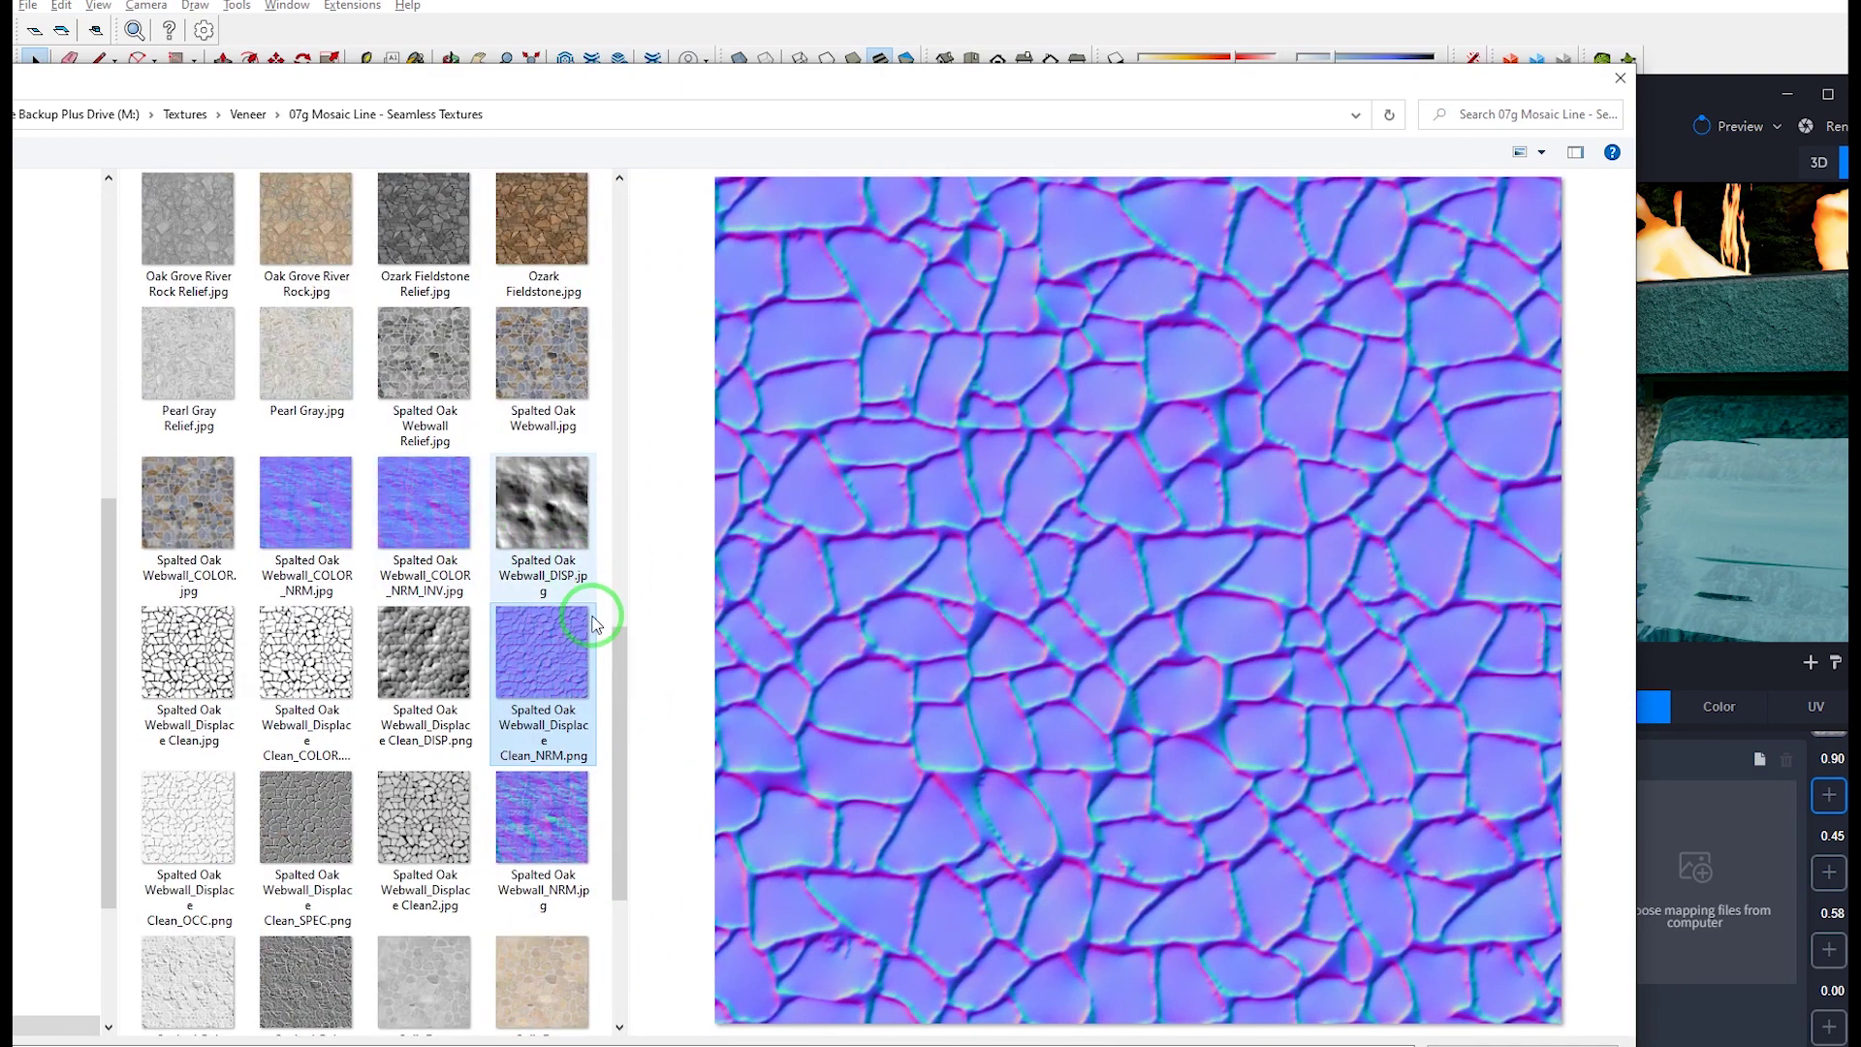
# Step: Compare the previews of Spalted Oak Webwall_COLOR_NRM.jpg and Spalted Oak Webwall_Displace Clean_NRM.png by alternating between the two files
pyautogui.click(308, 499)
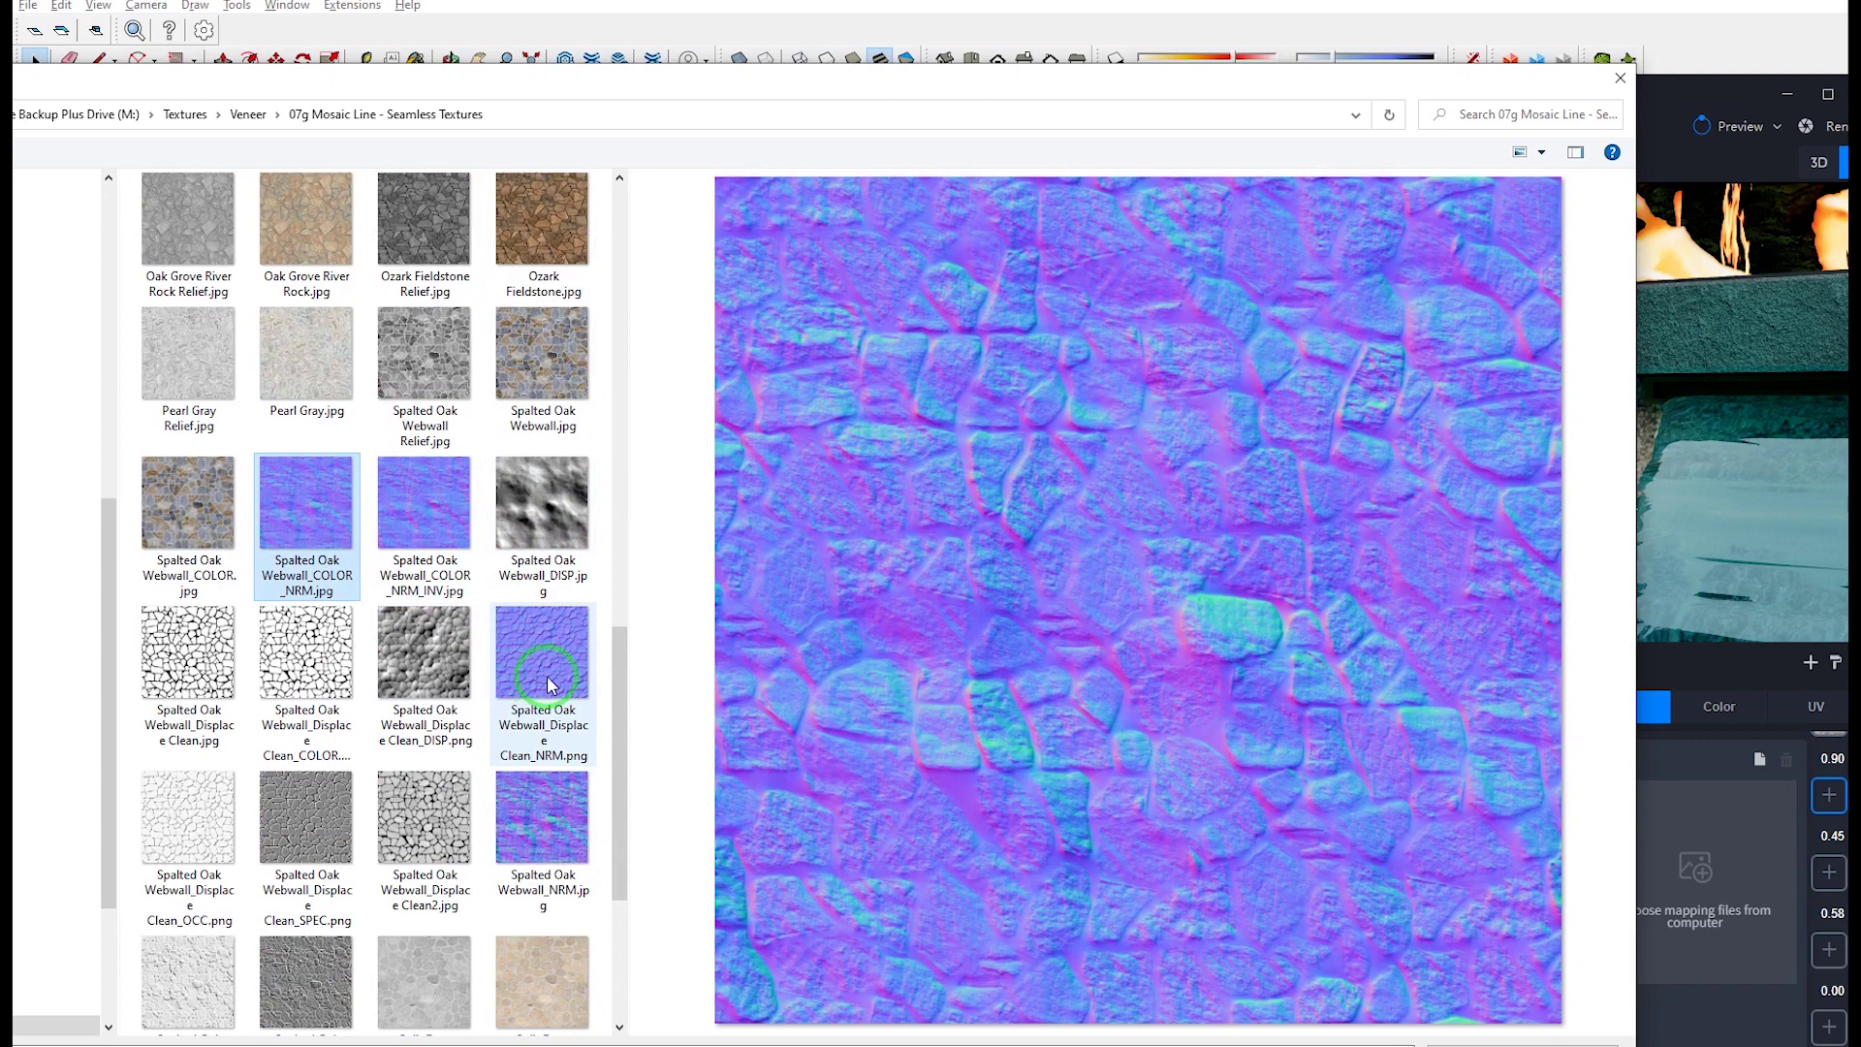
pyautogui.click(548, 685)
pyautogui.click(354, 543)
pyautogui.click(548, 655)
pyautogui.click(329, 545)
pyautogui.click(619, 678)
pyautogui.click(555, 676)
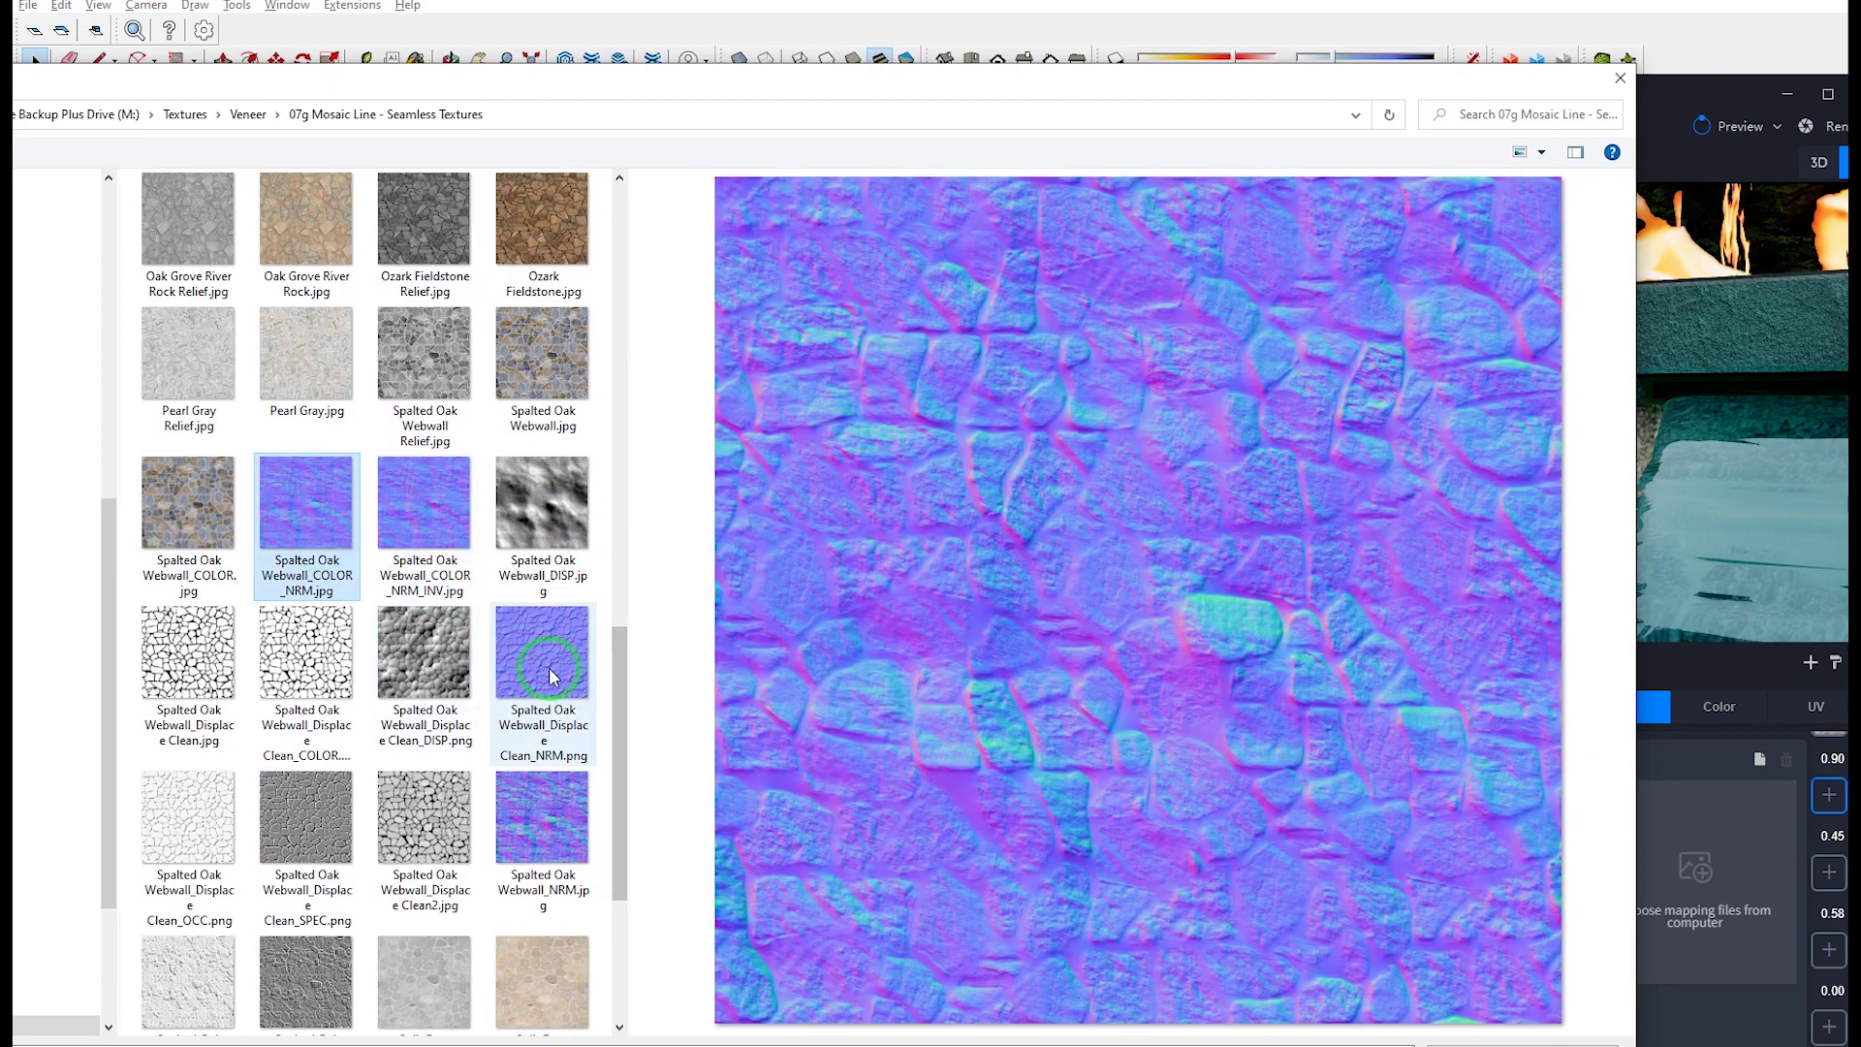
pyautogui.click(320, 552)
# Step: Load Spalted Oak Webwall_Displace Clean_NRM.png as Material17's normal map and set the normal strength to 0.81
pyautogui.click(567, 679)
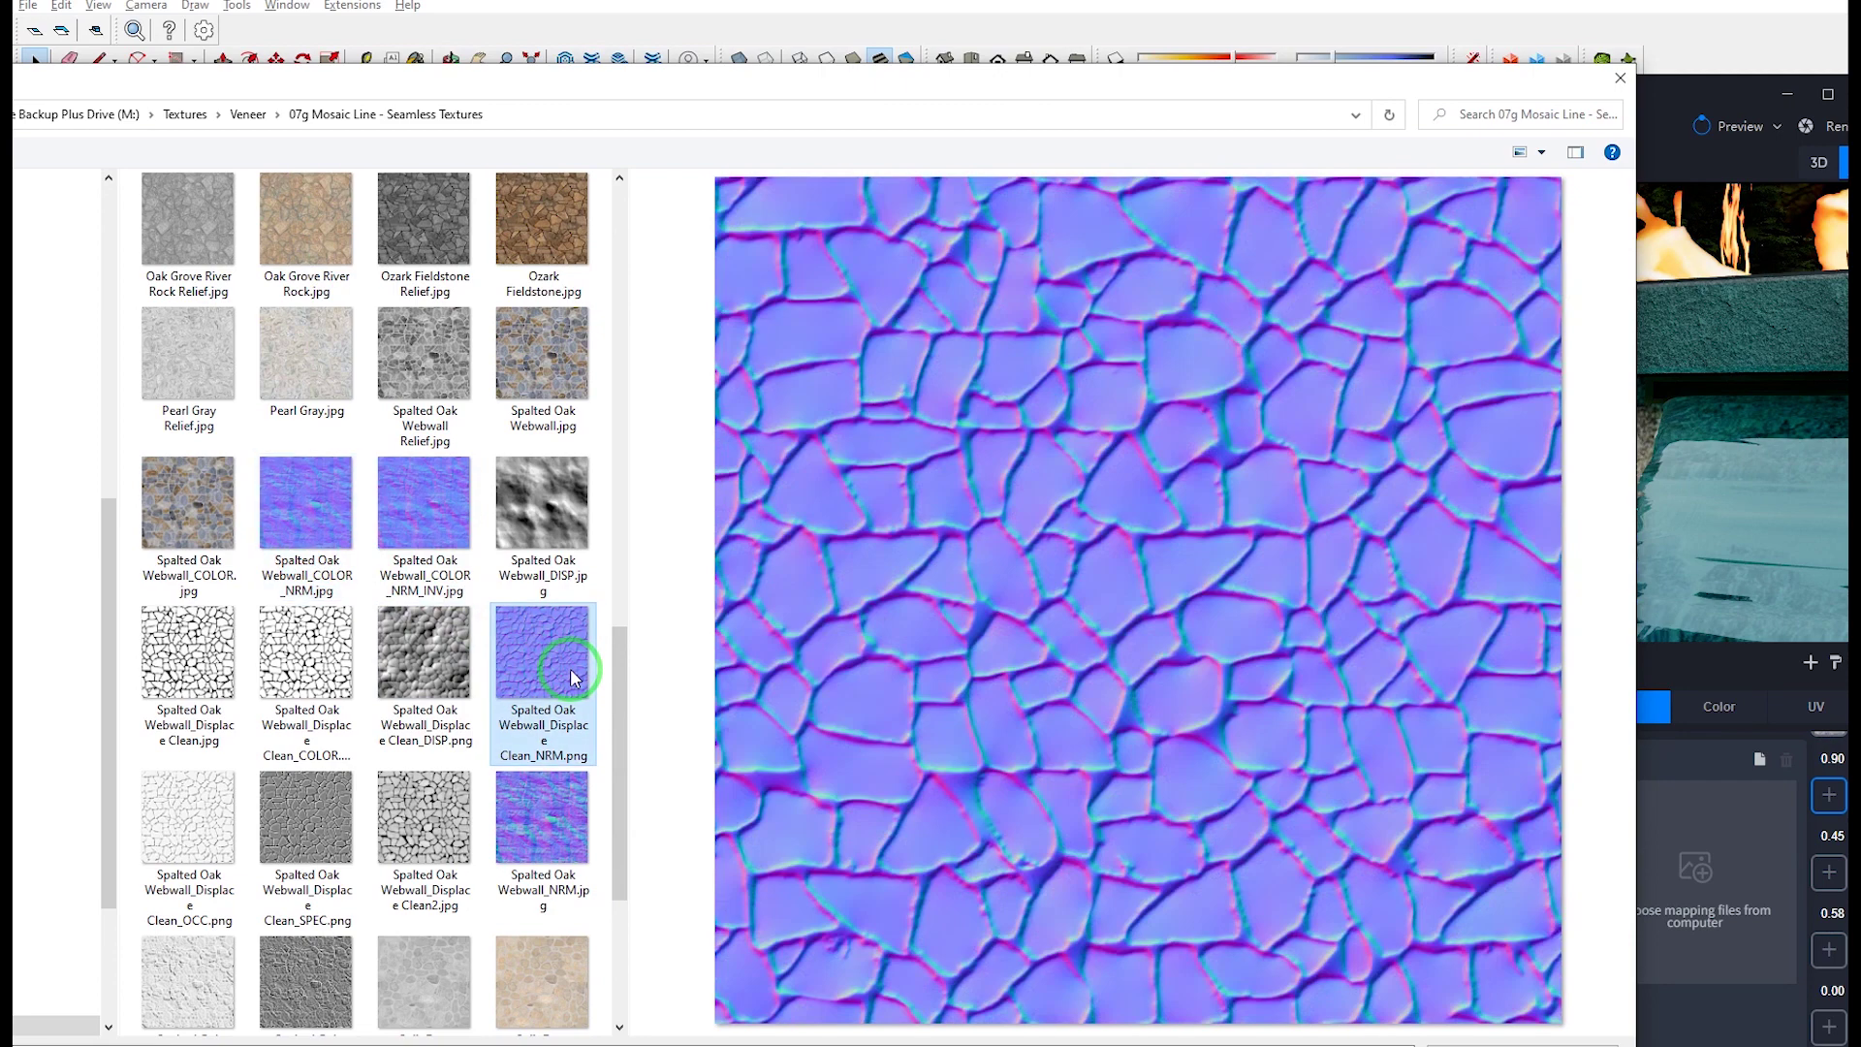
pyautogui.doubleClick(572, 678)
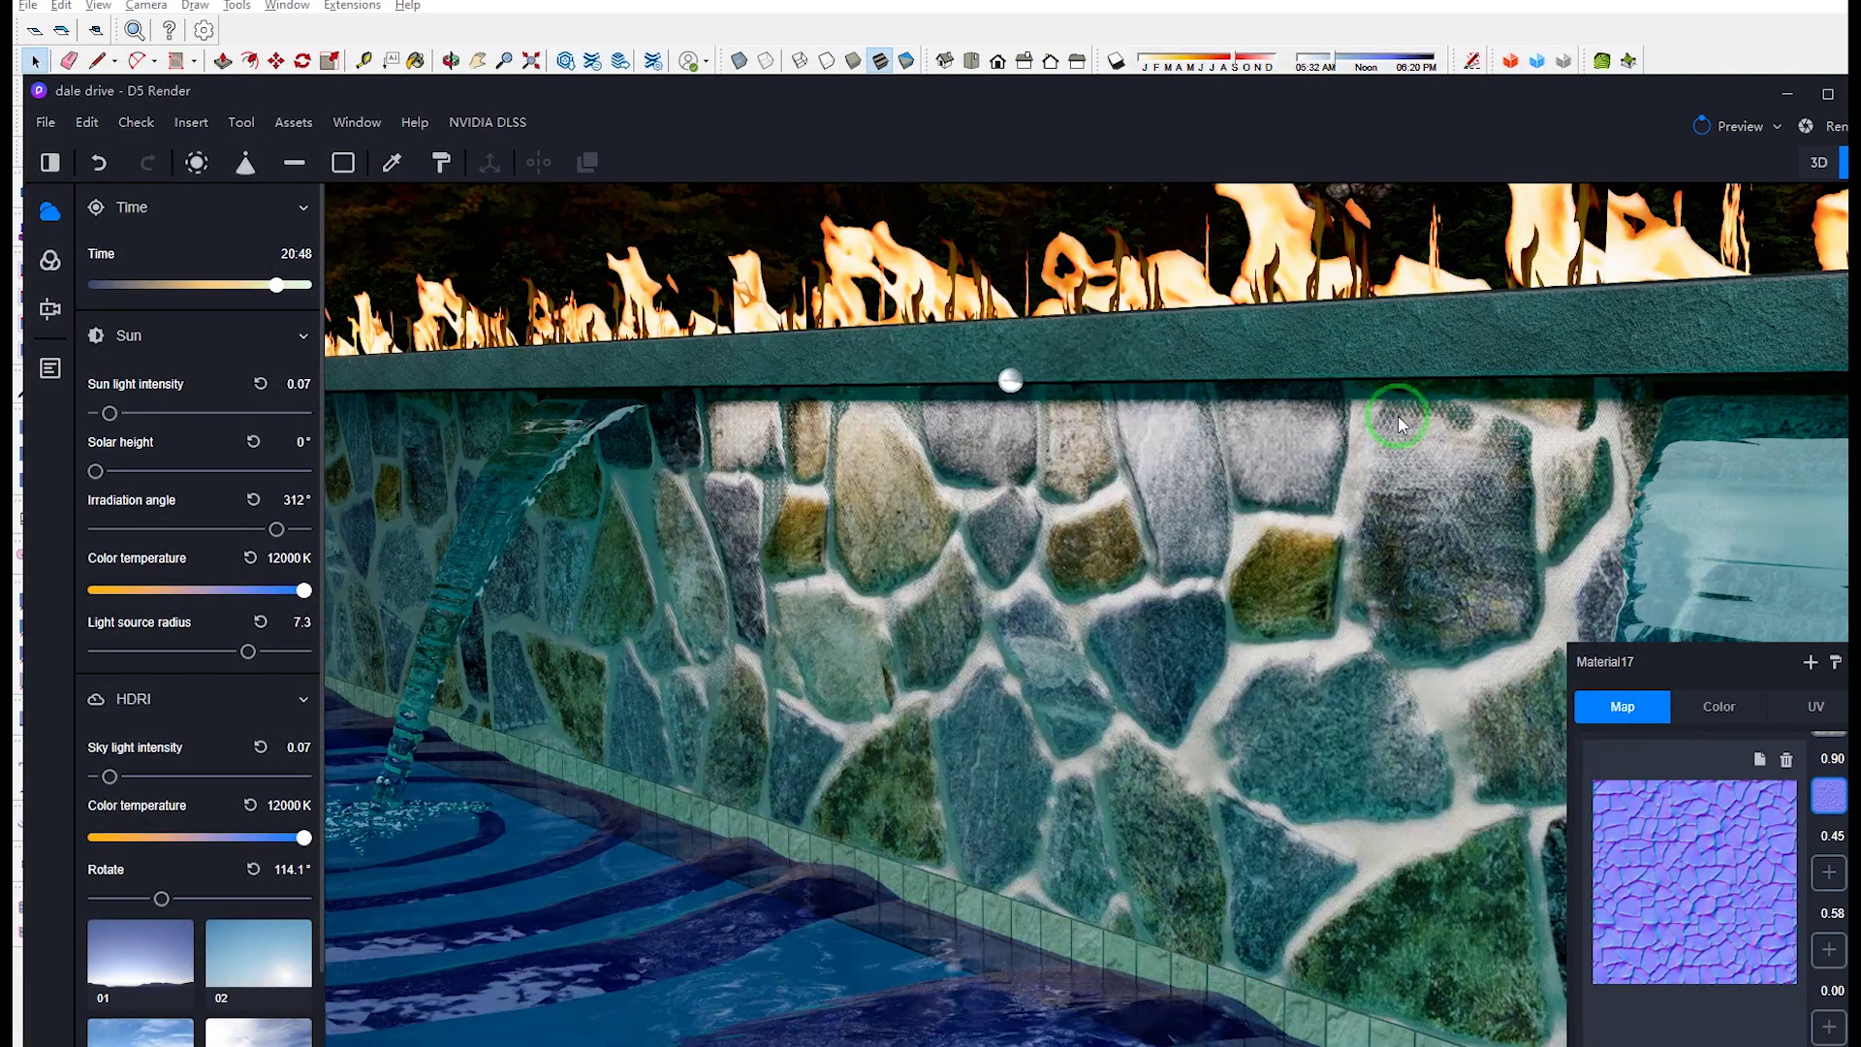
pyautogui.press('d')
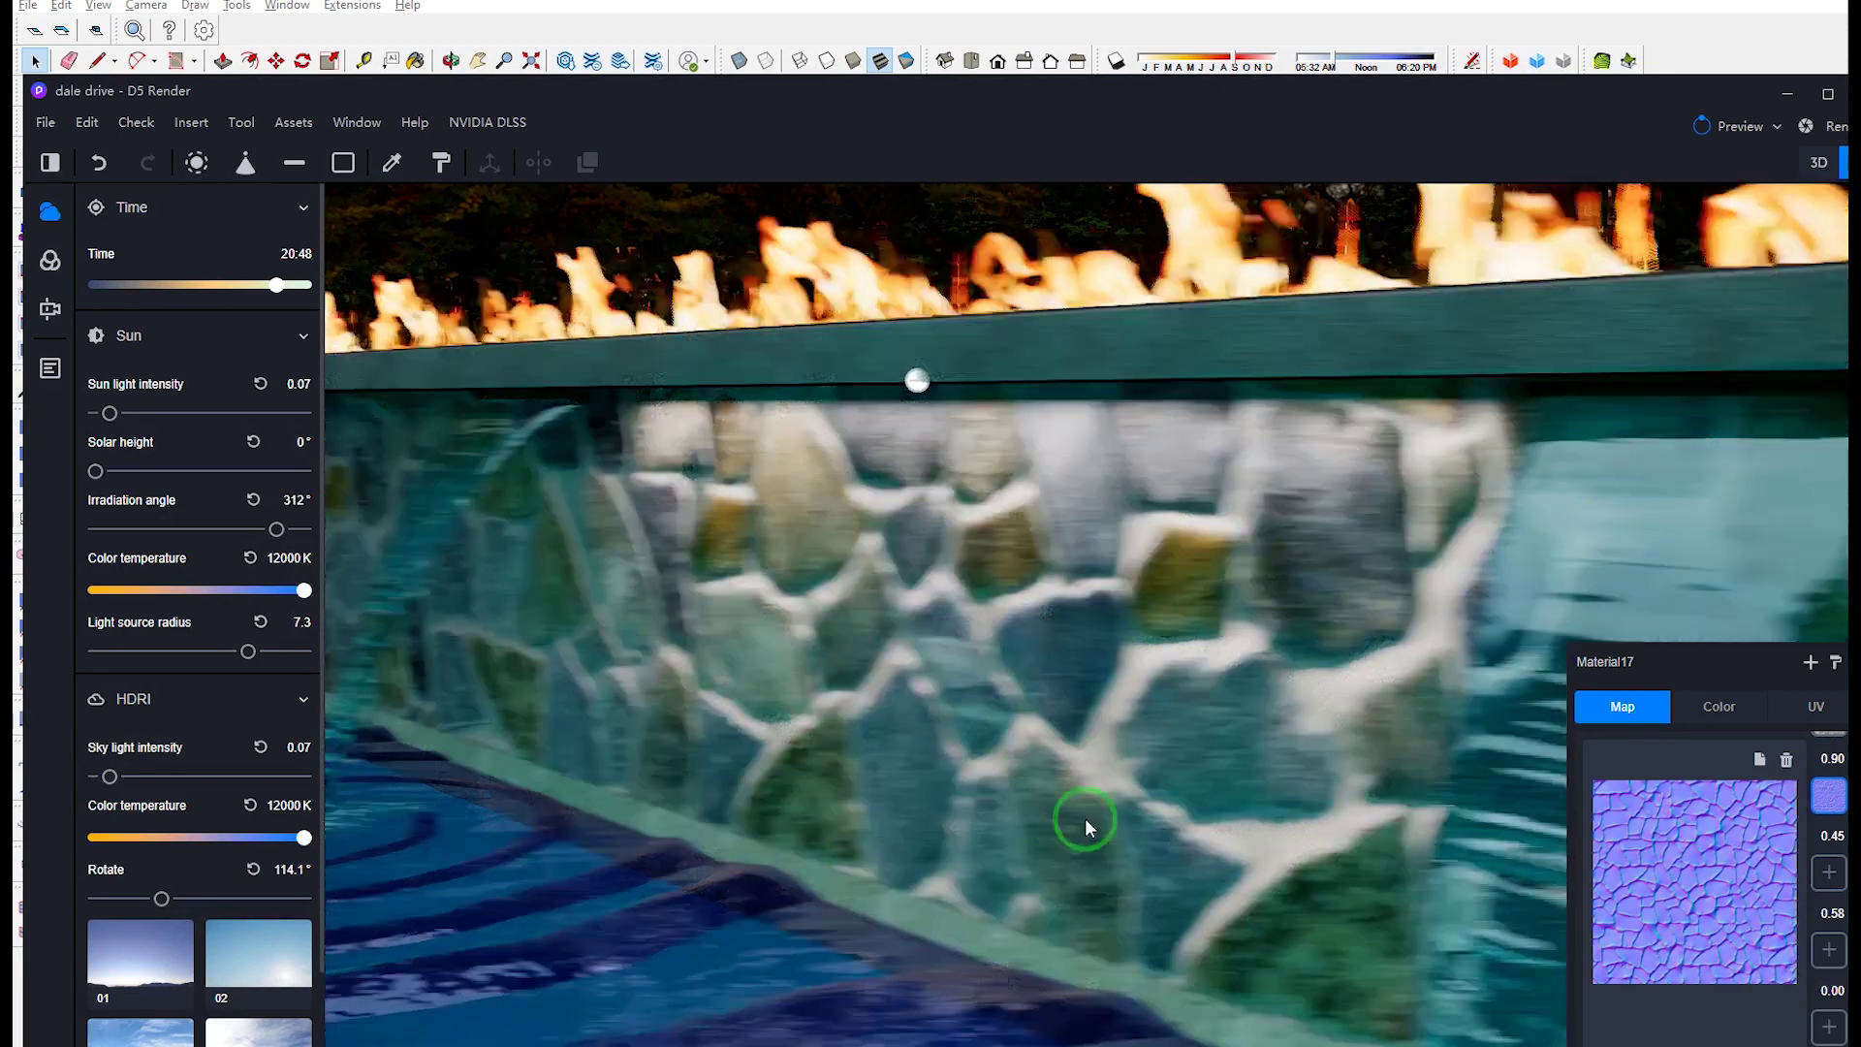
pyautogui.press('a')
pyautogui.click(1620, 706)
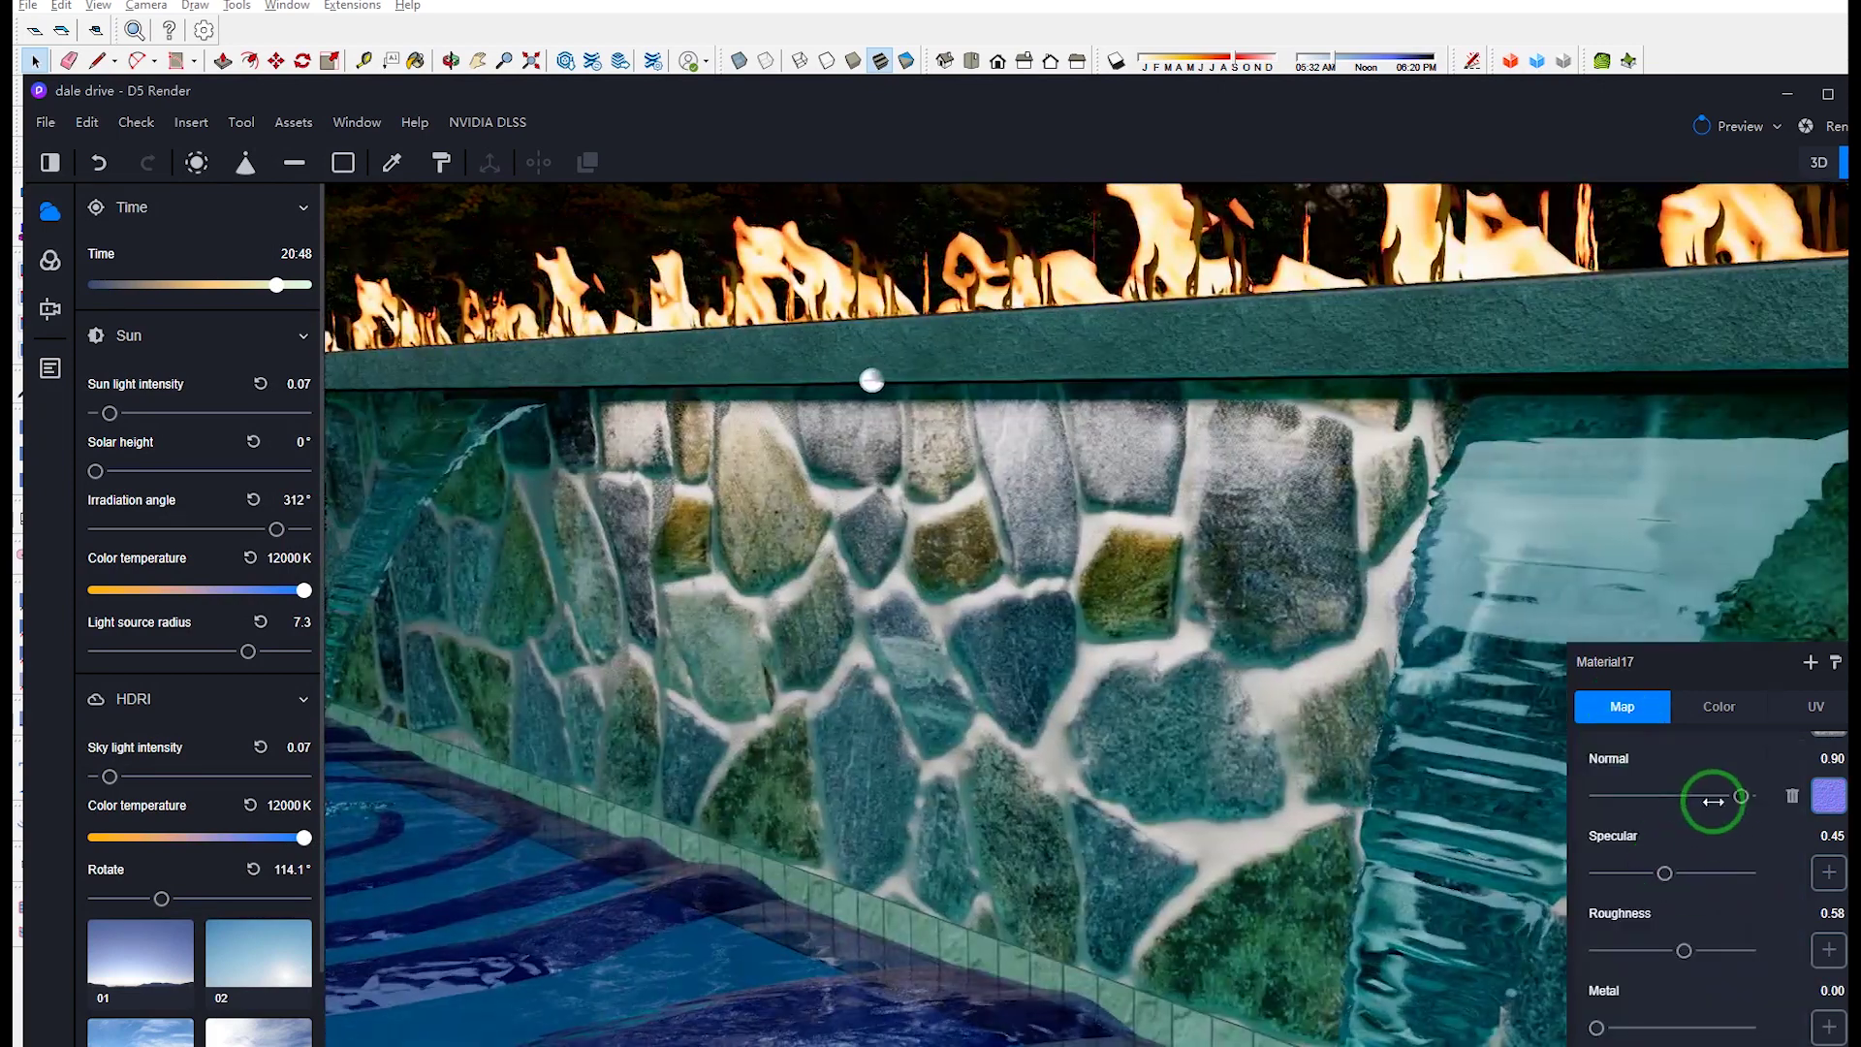
pyautogui.moveTo(1679, 797); pyautogui.dragTo(1734, 792)
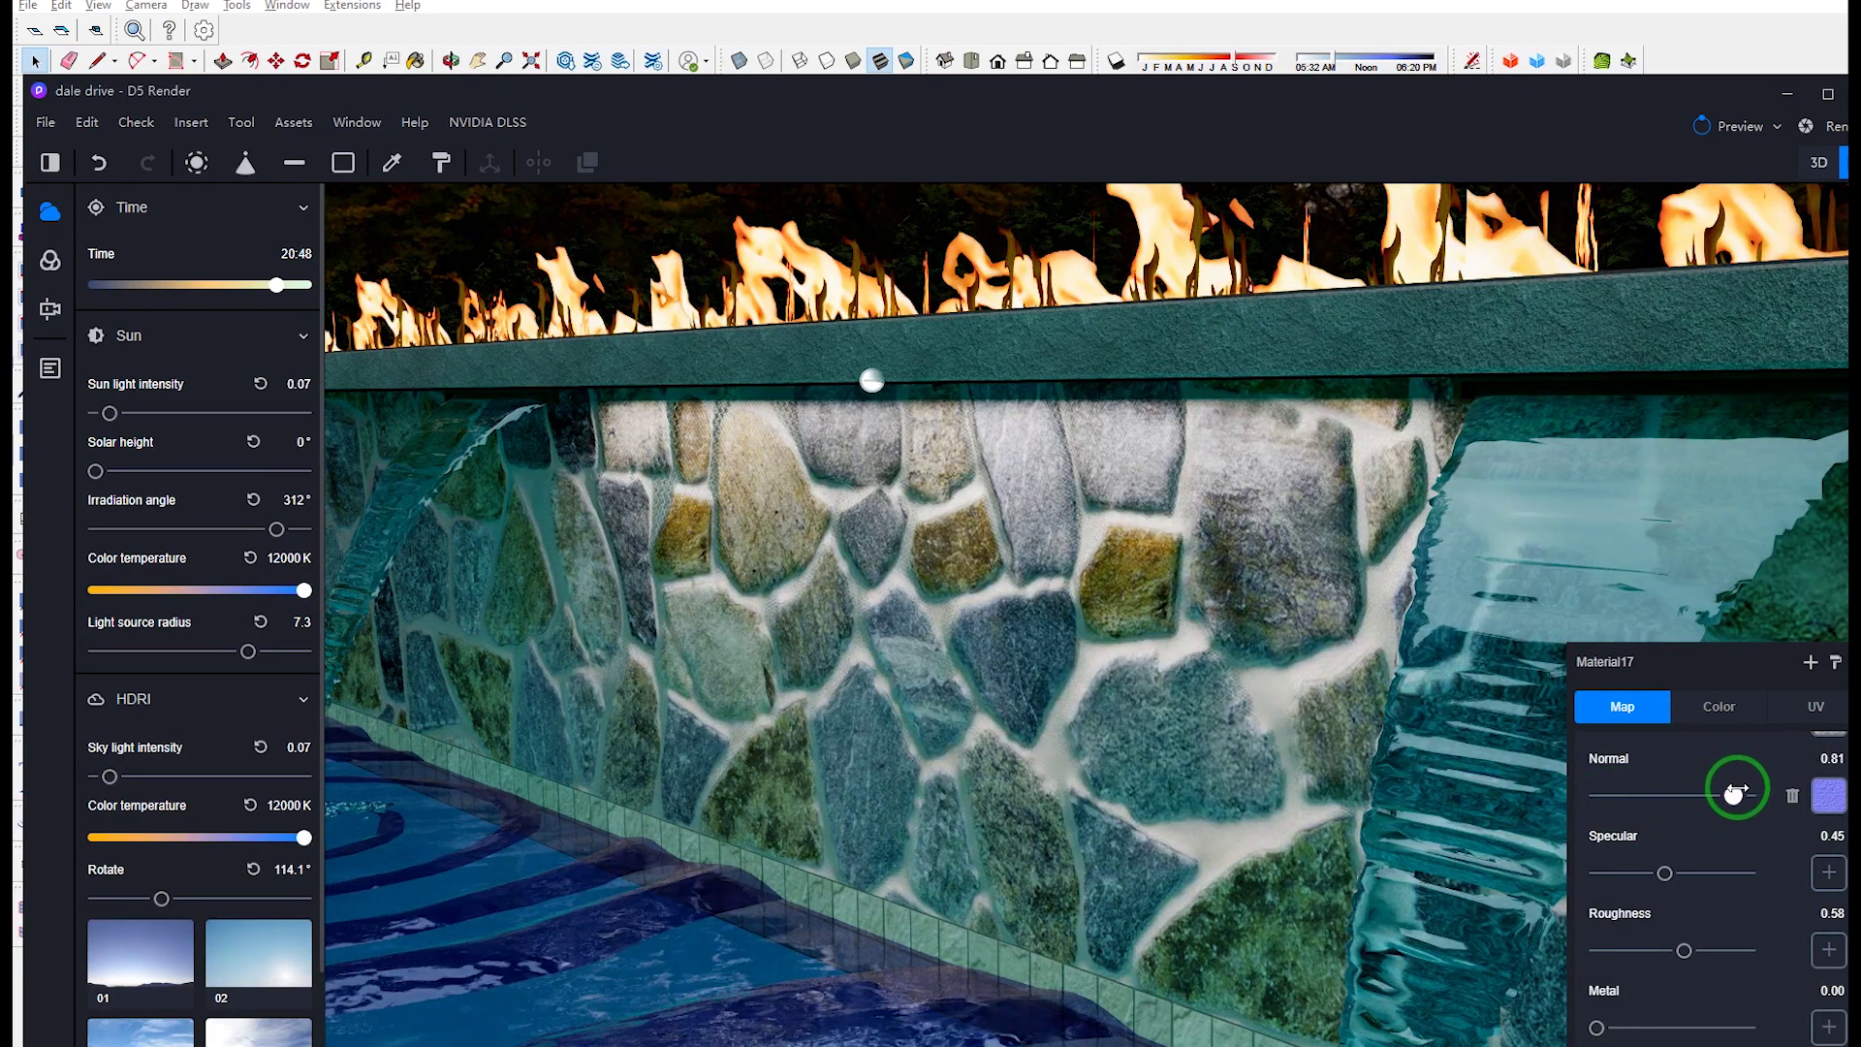
# Step: Load Spalted Oak Webwall_Displace Clean2.jpg from the 07g Mosaic Line texture folder as Material17's displacement map
pyautogui.moveTo(1829, 795)
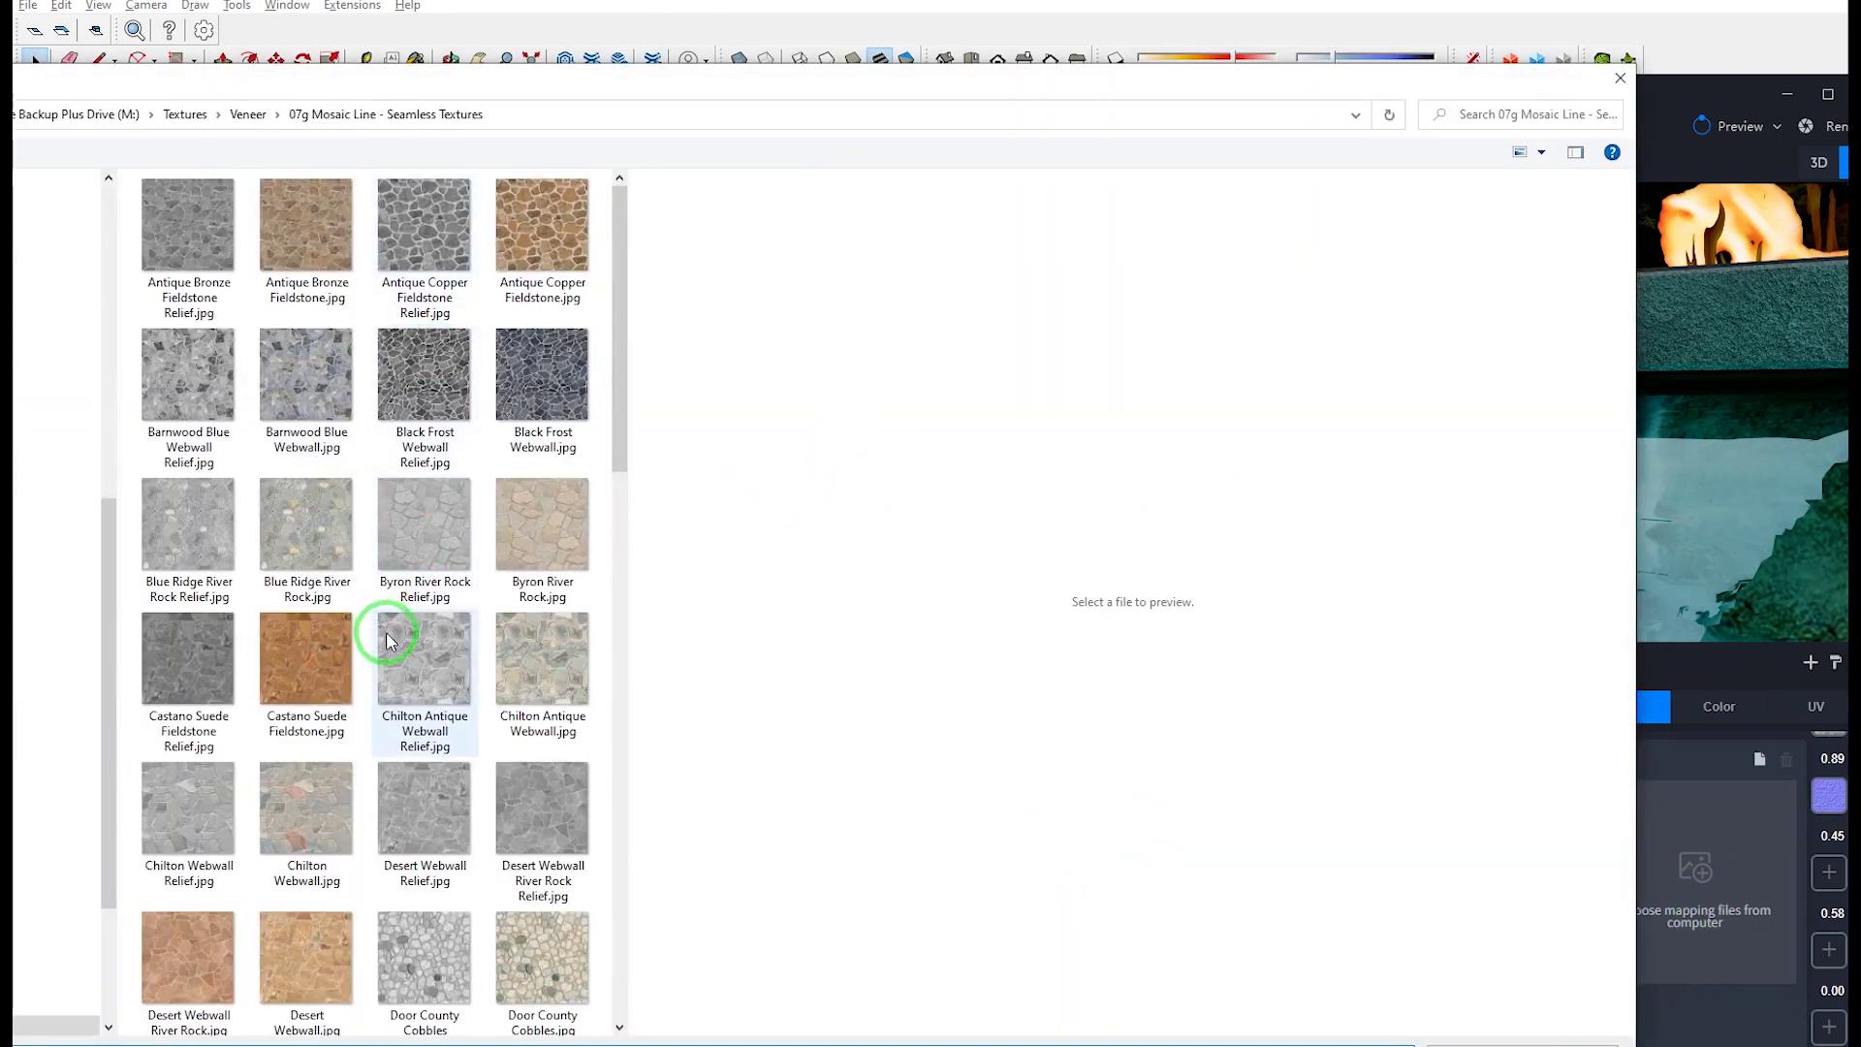
pyautogui.scroll(-5, 386, 632)
pyautogui.scroll(-3, 397, 632)
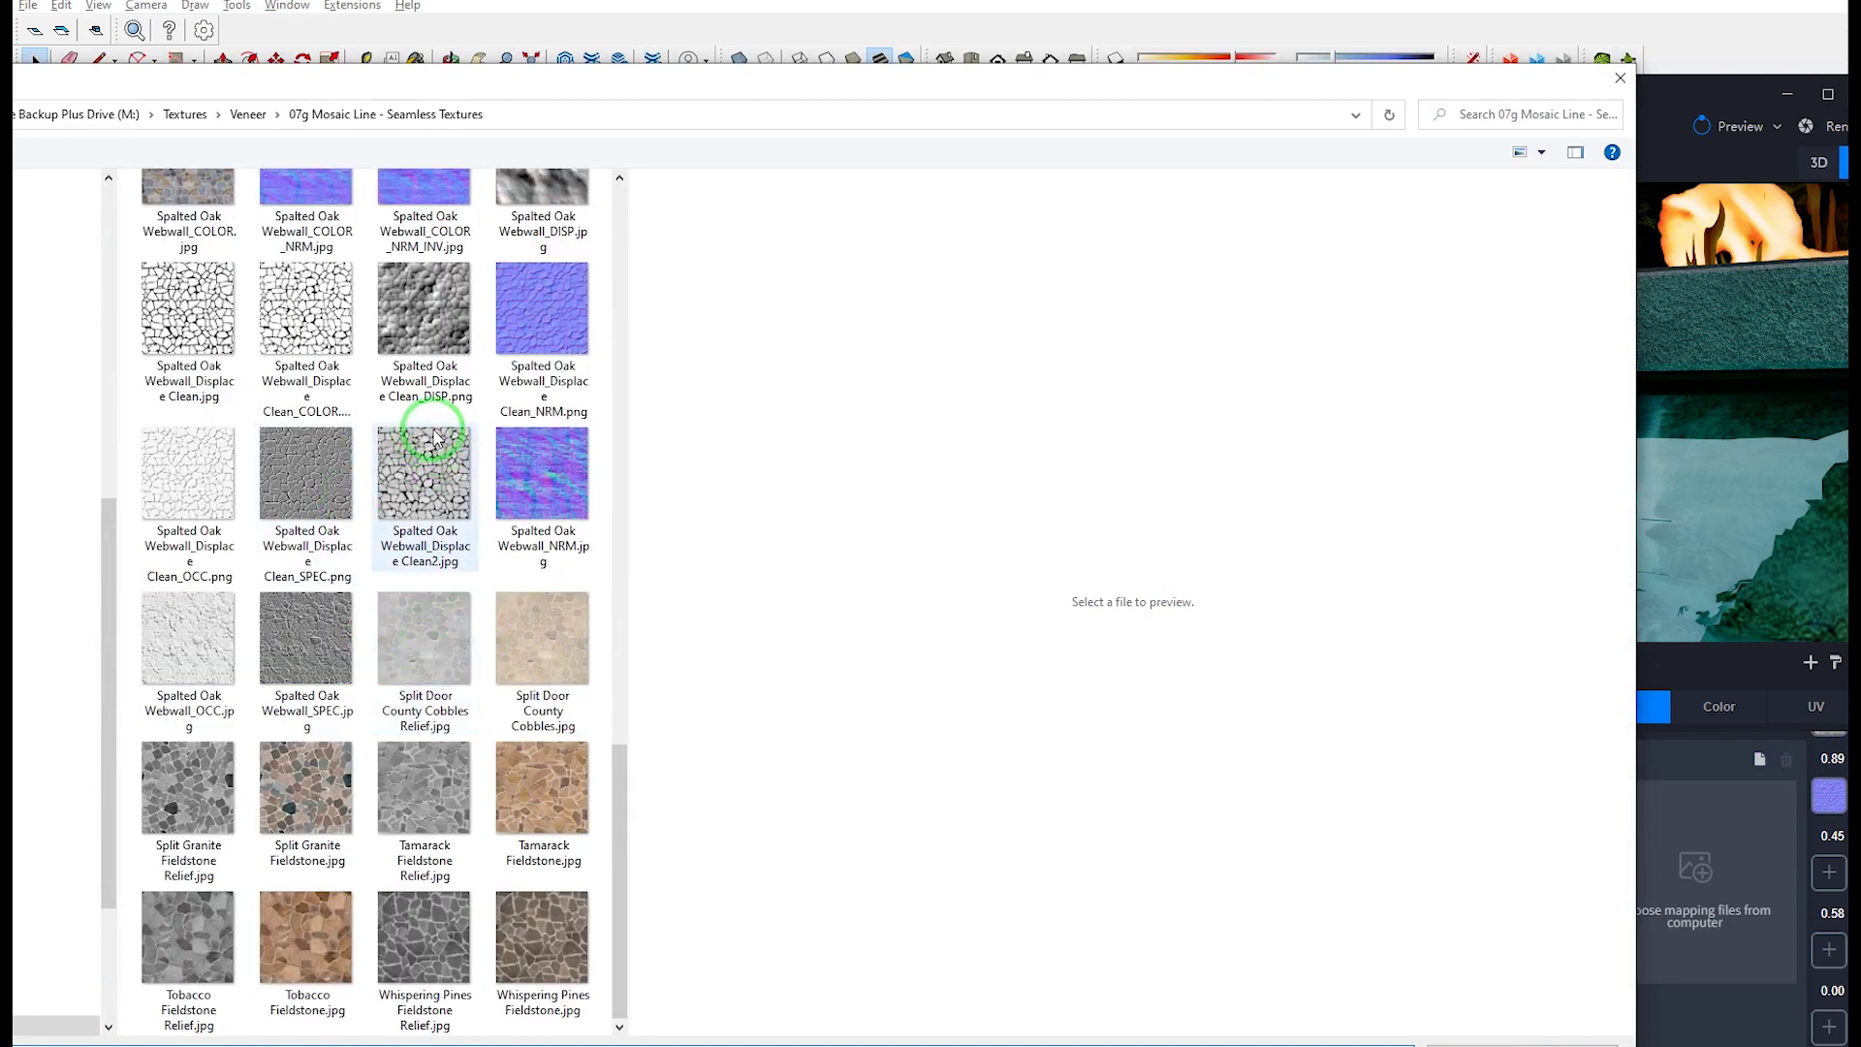
pyautogui.click(419, 518)
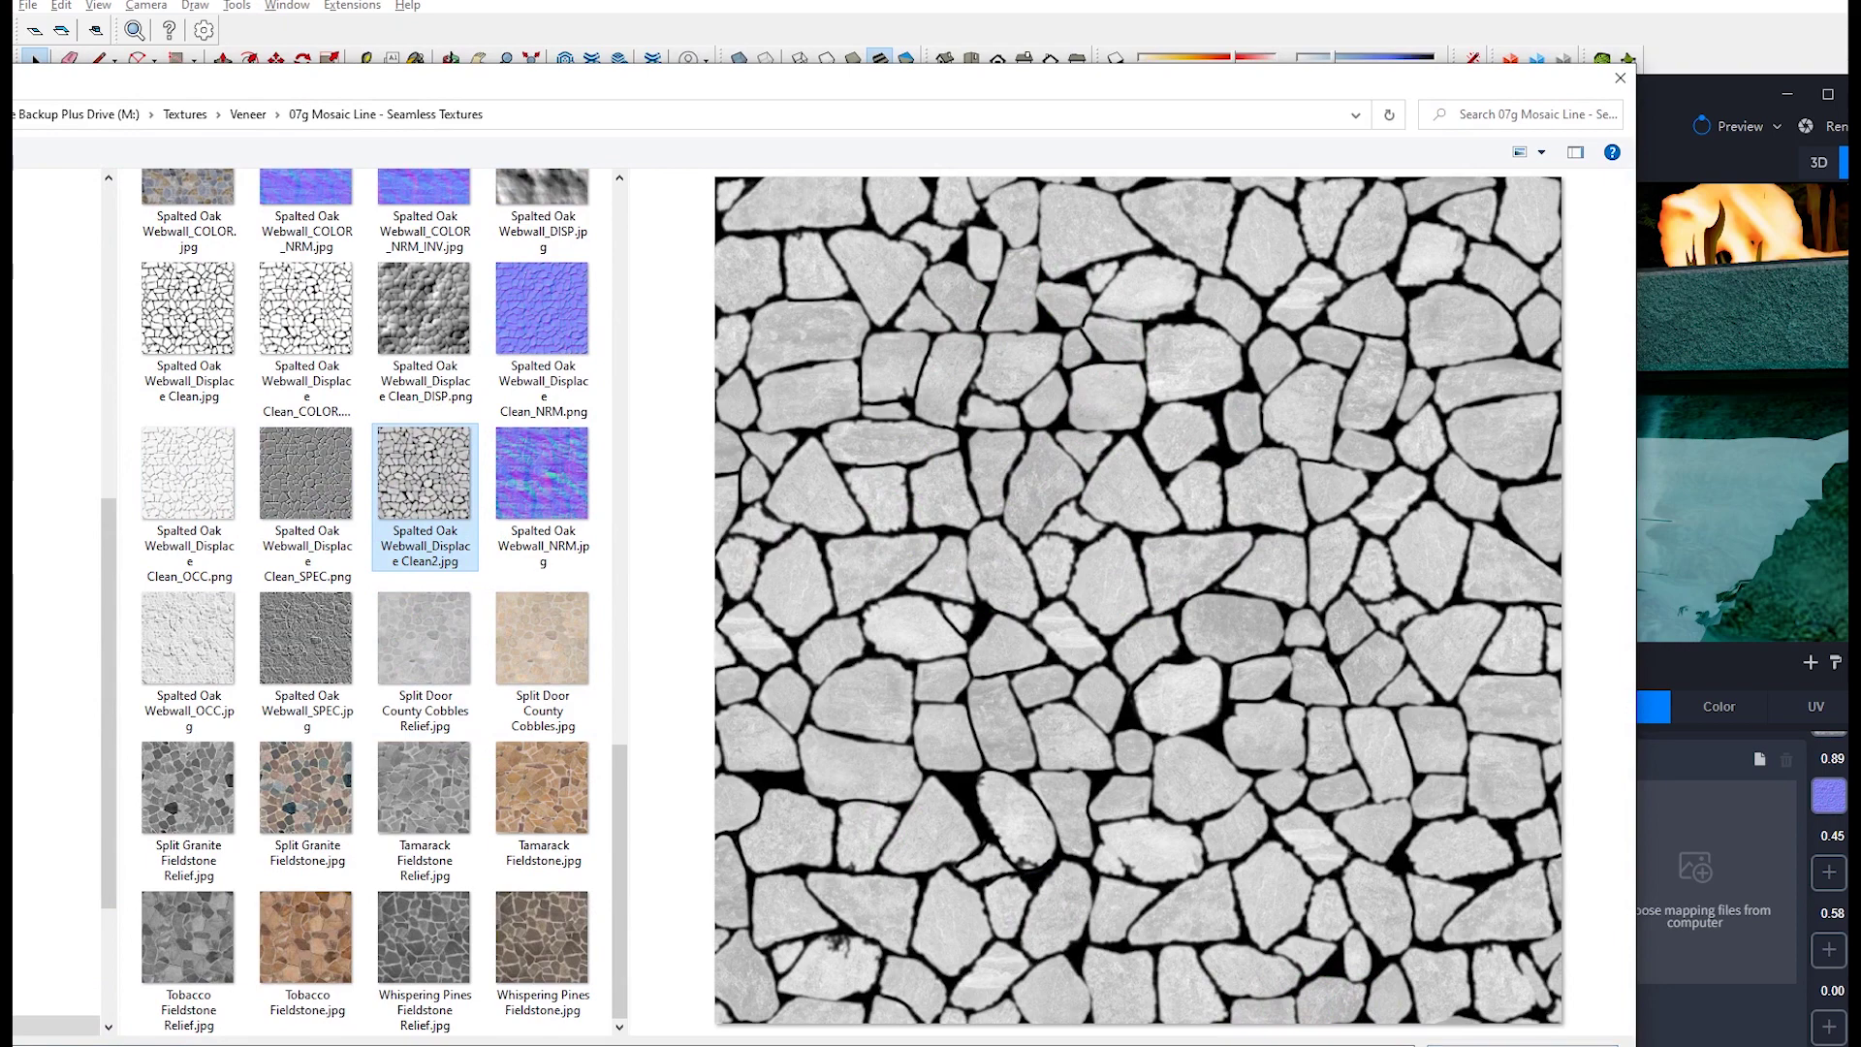
pyautogui.click(1476, 1046)
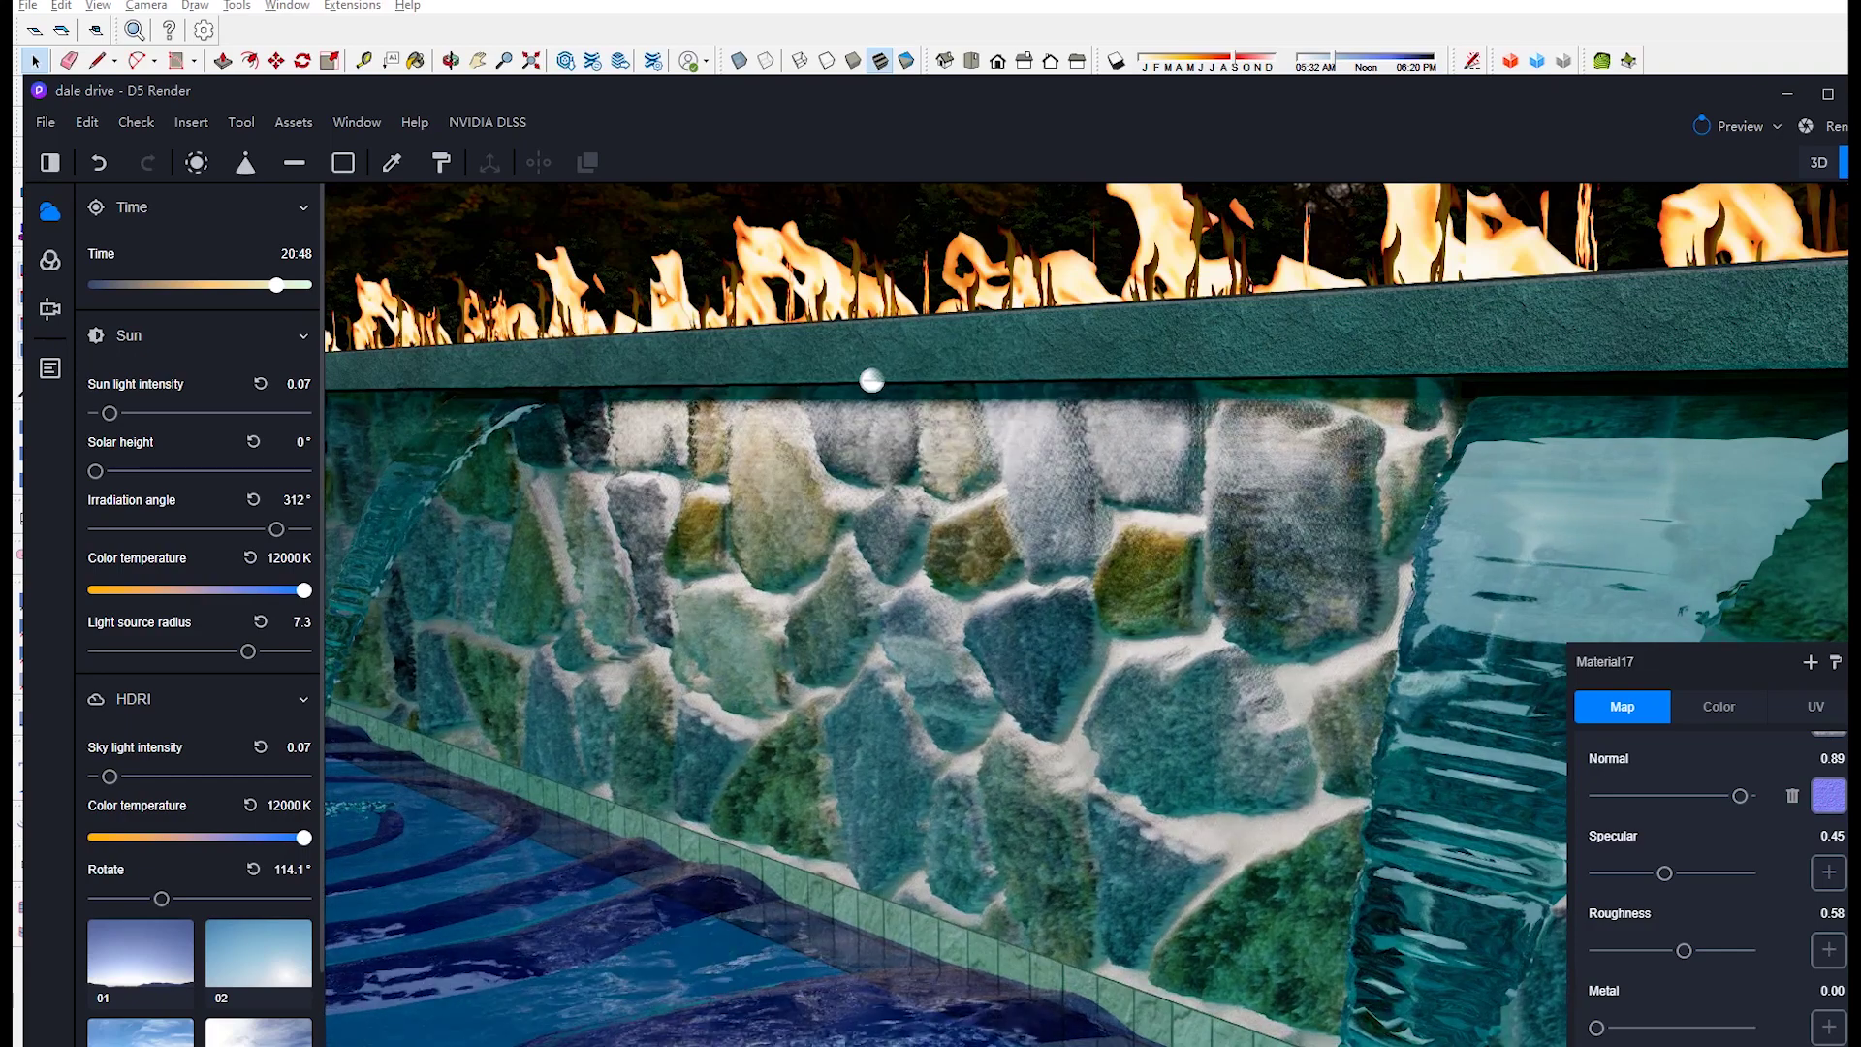
# Step: Inspect the stone relief up close and replace Material17's displacement map with Spalted Oak Webwall_Displace Clean.jpg
pyautogui.scroll(10, 959, 679)
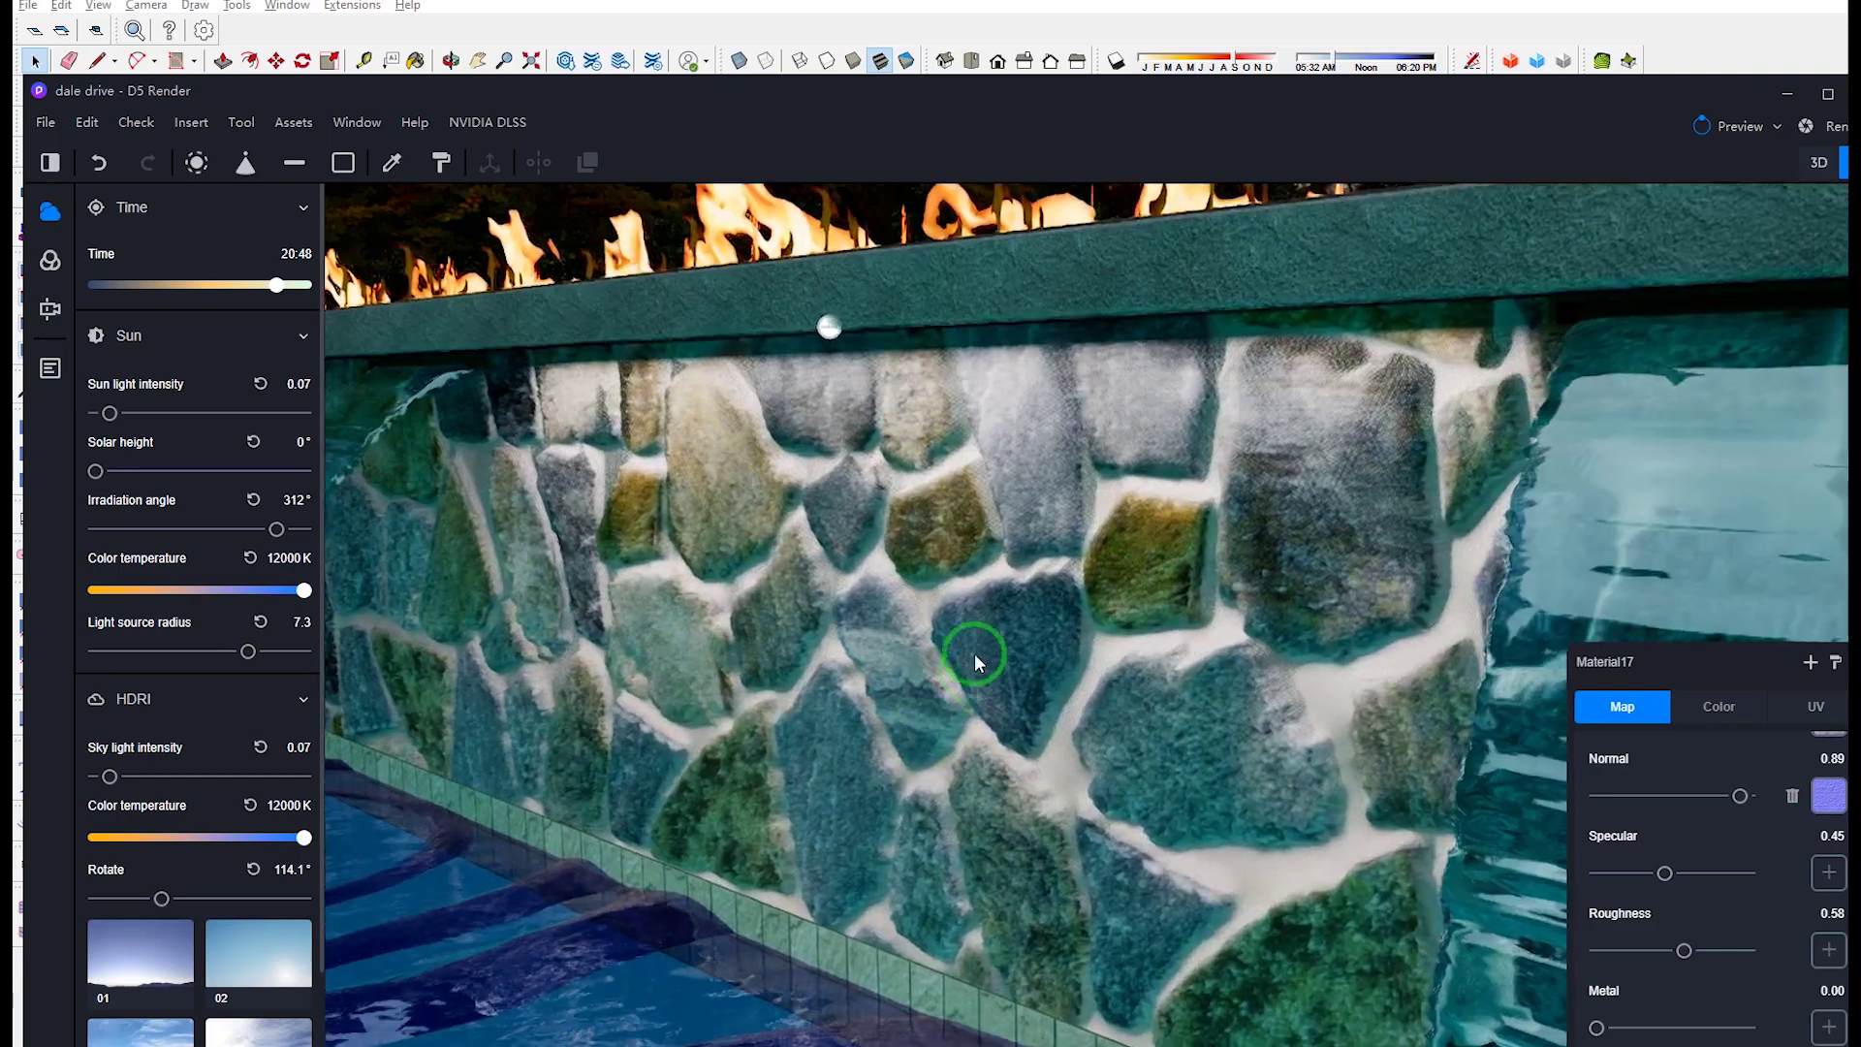
pyautogui.scroll(5, 964, 644)
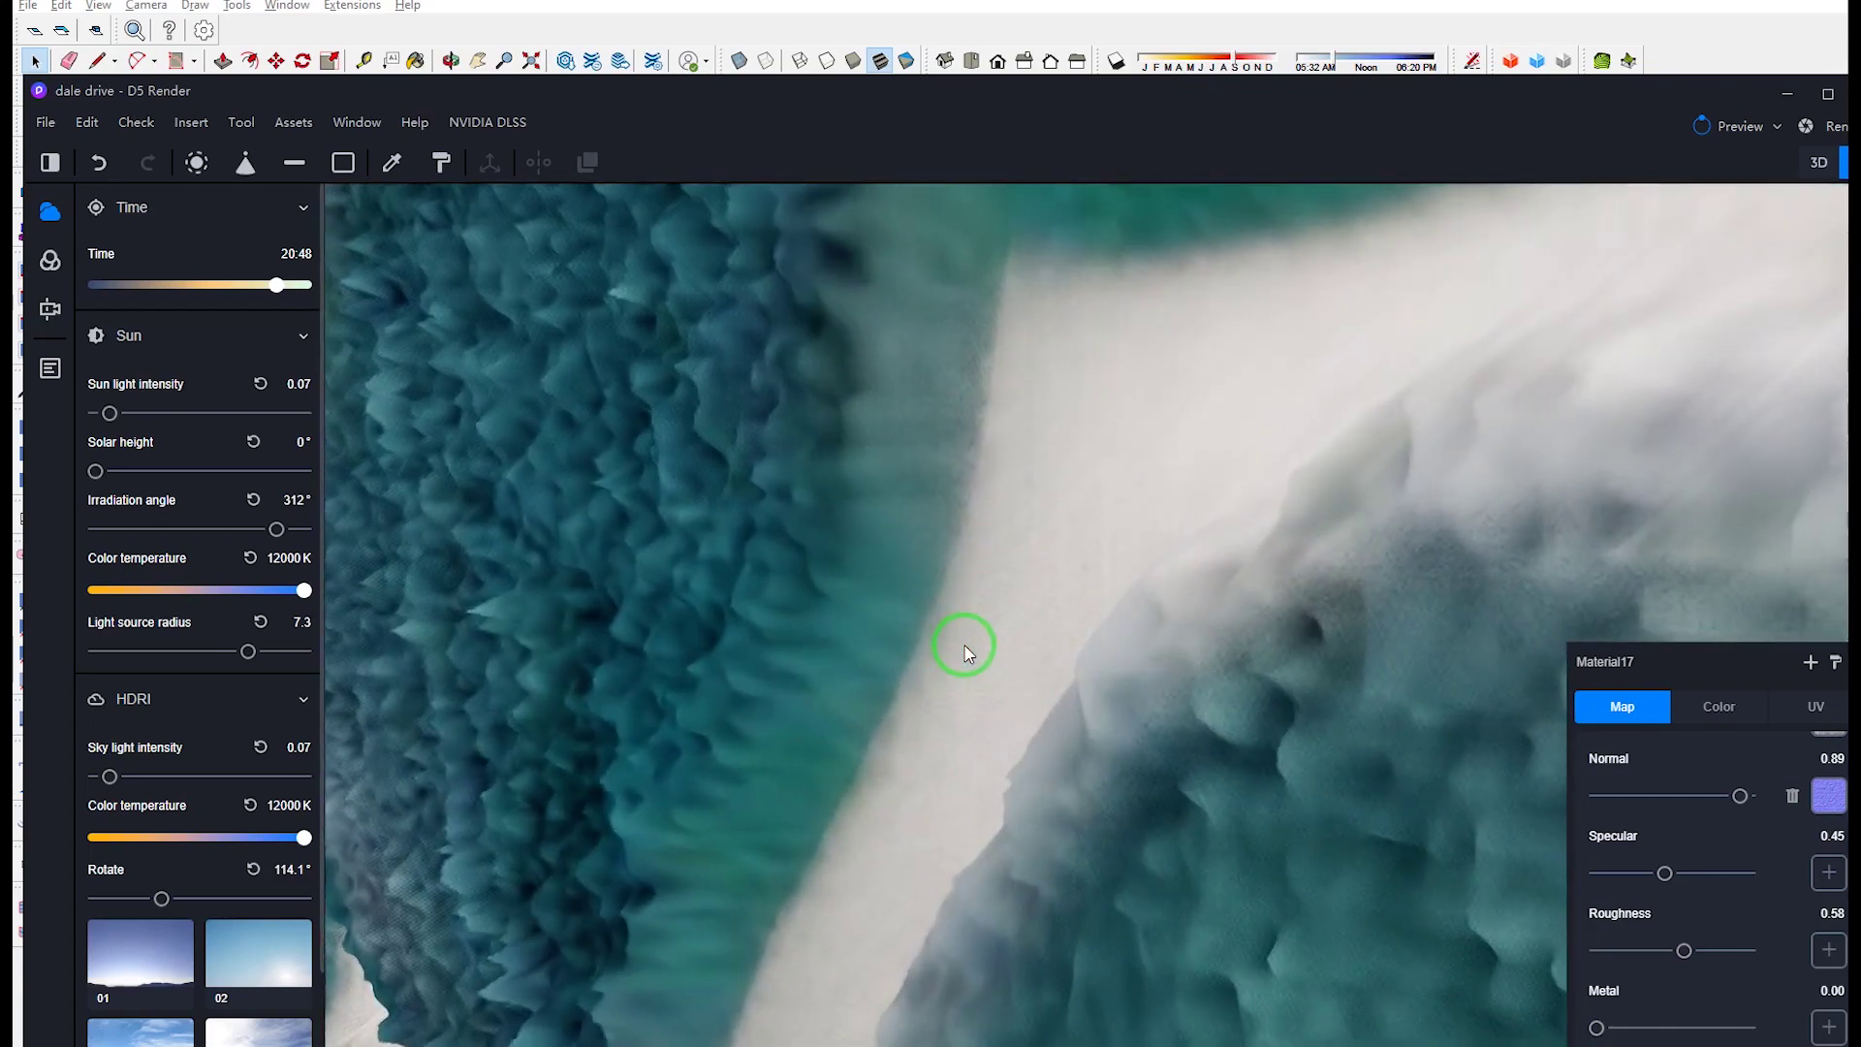
pyautogui.scroll(-4, 964, 644)
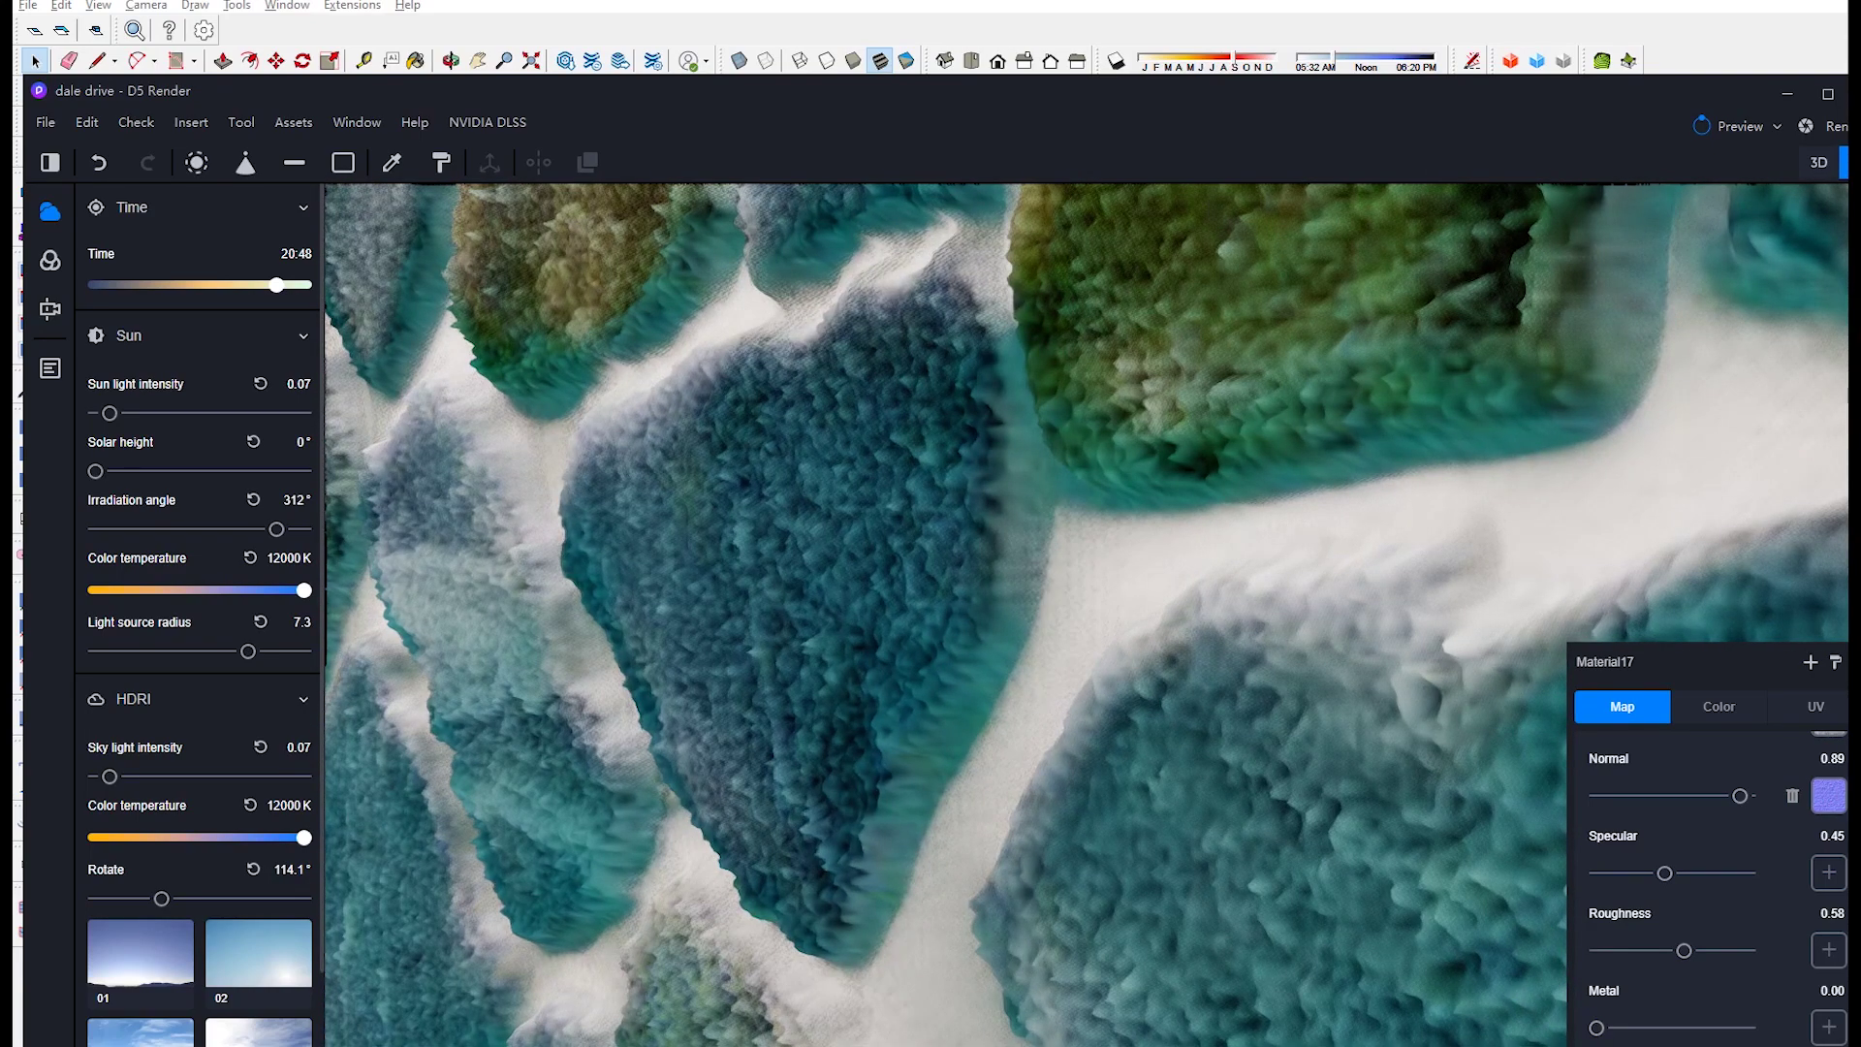
pyautogui.press('d')
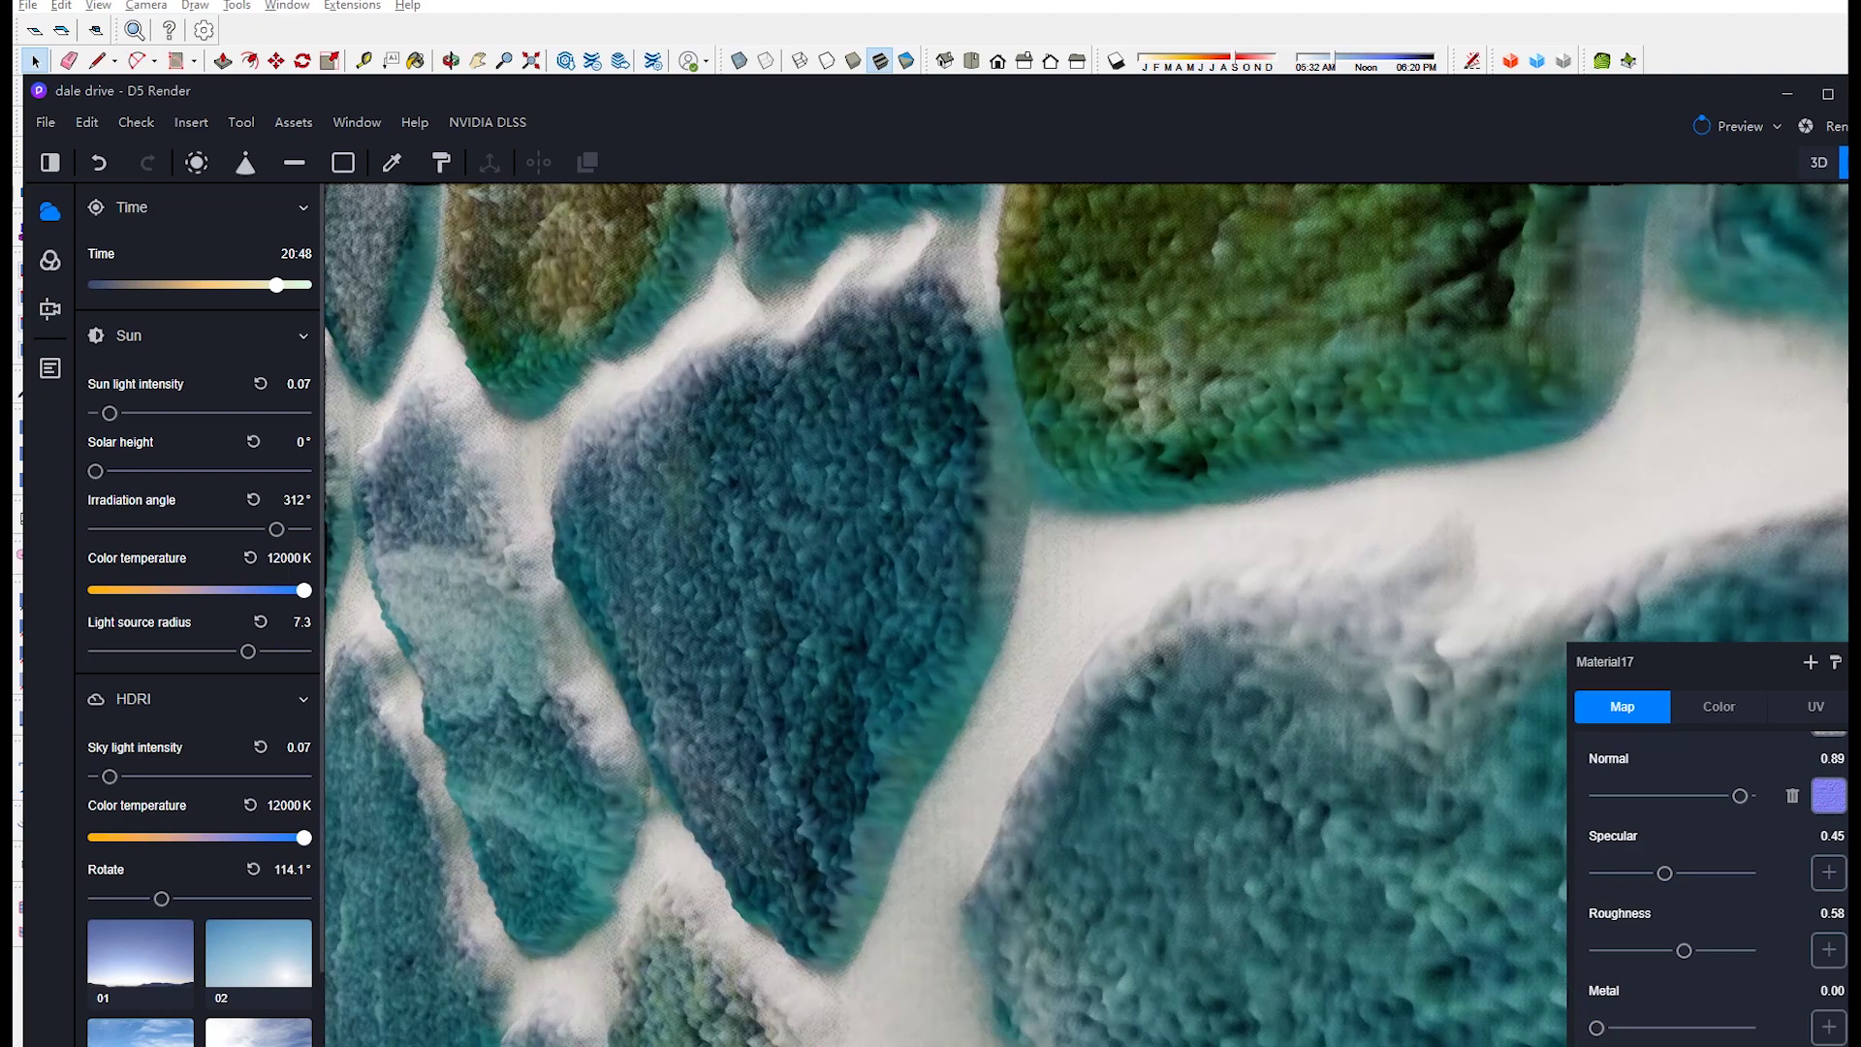
pyautogui.press('d')
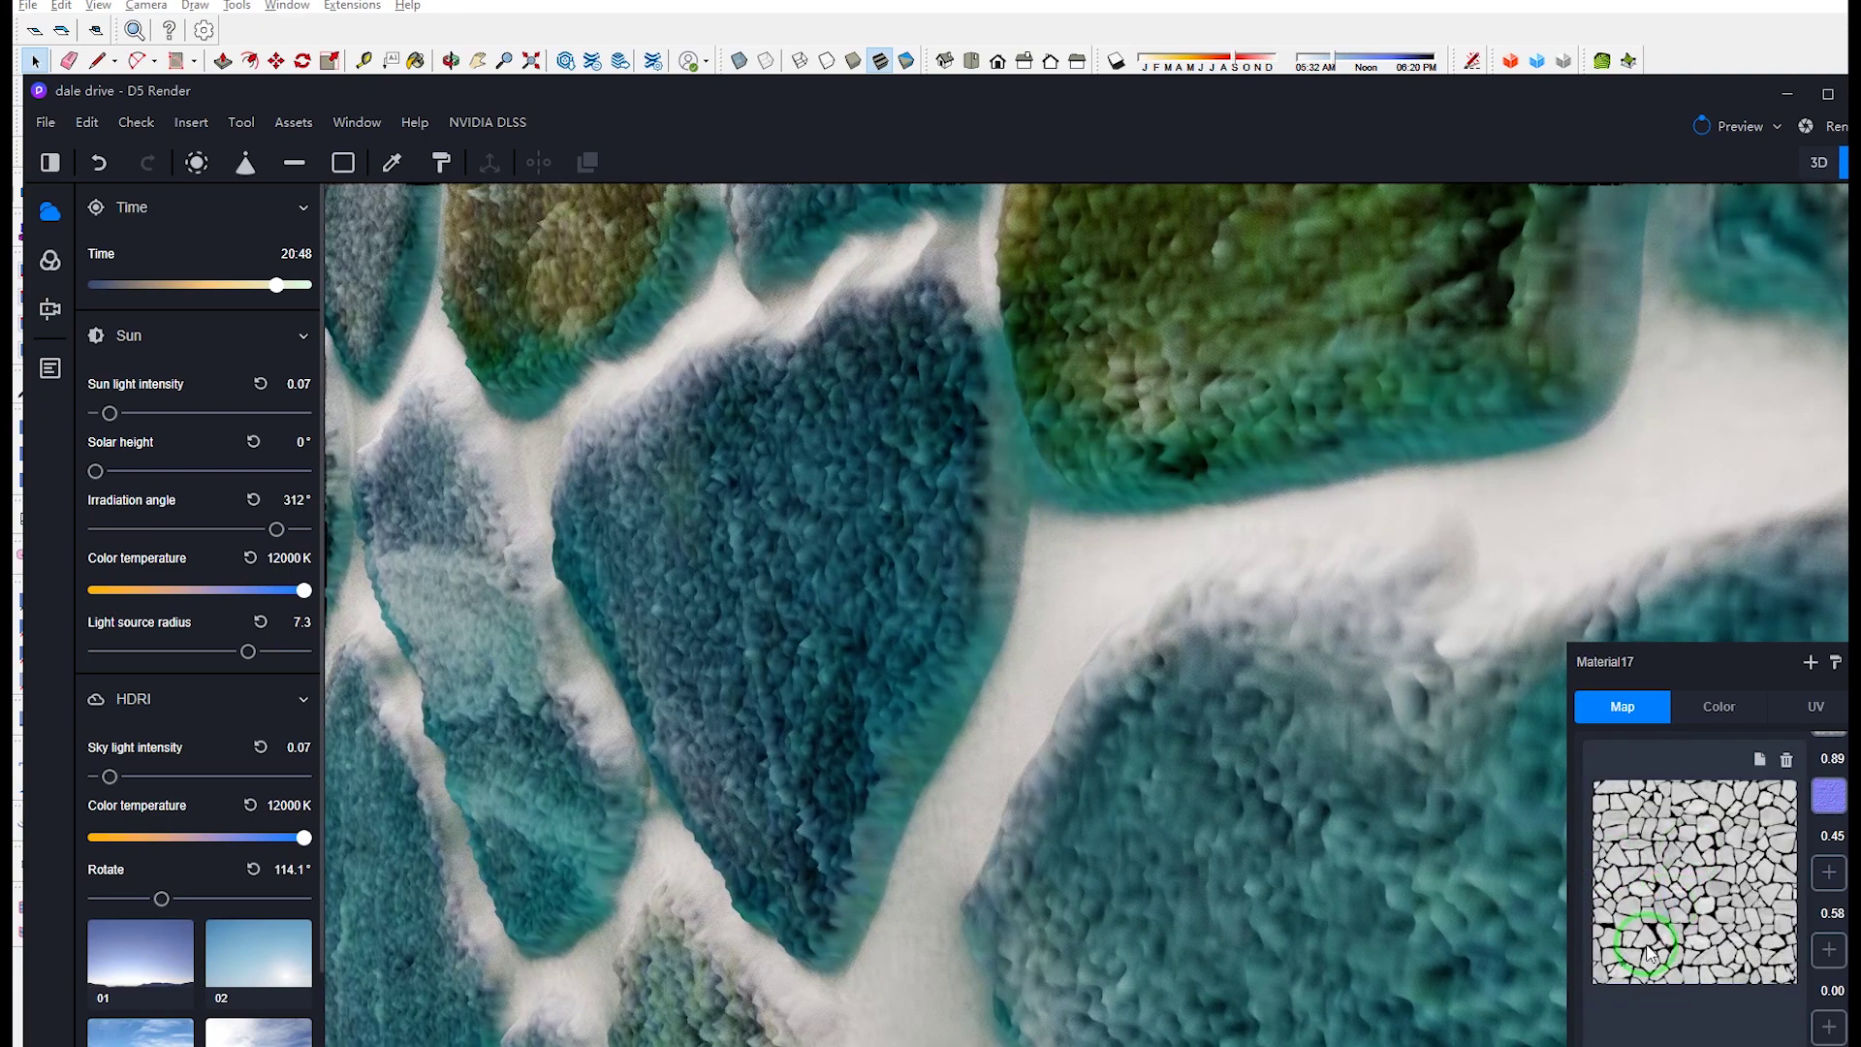
pyautogui.click(1665, 904)
pyautogui.scroll(-8, 313, 926)
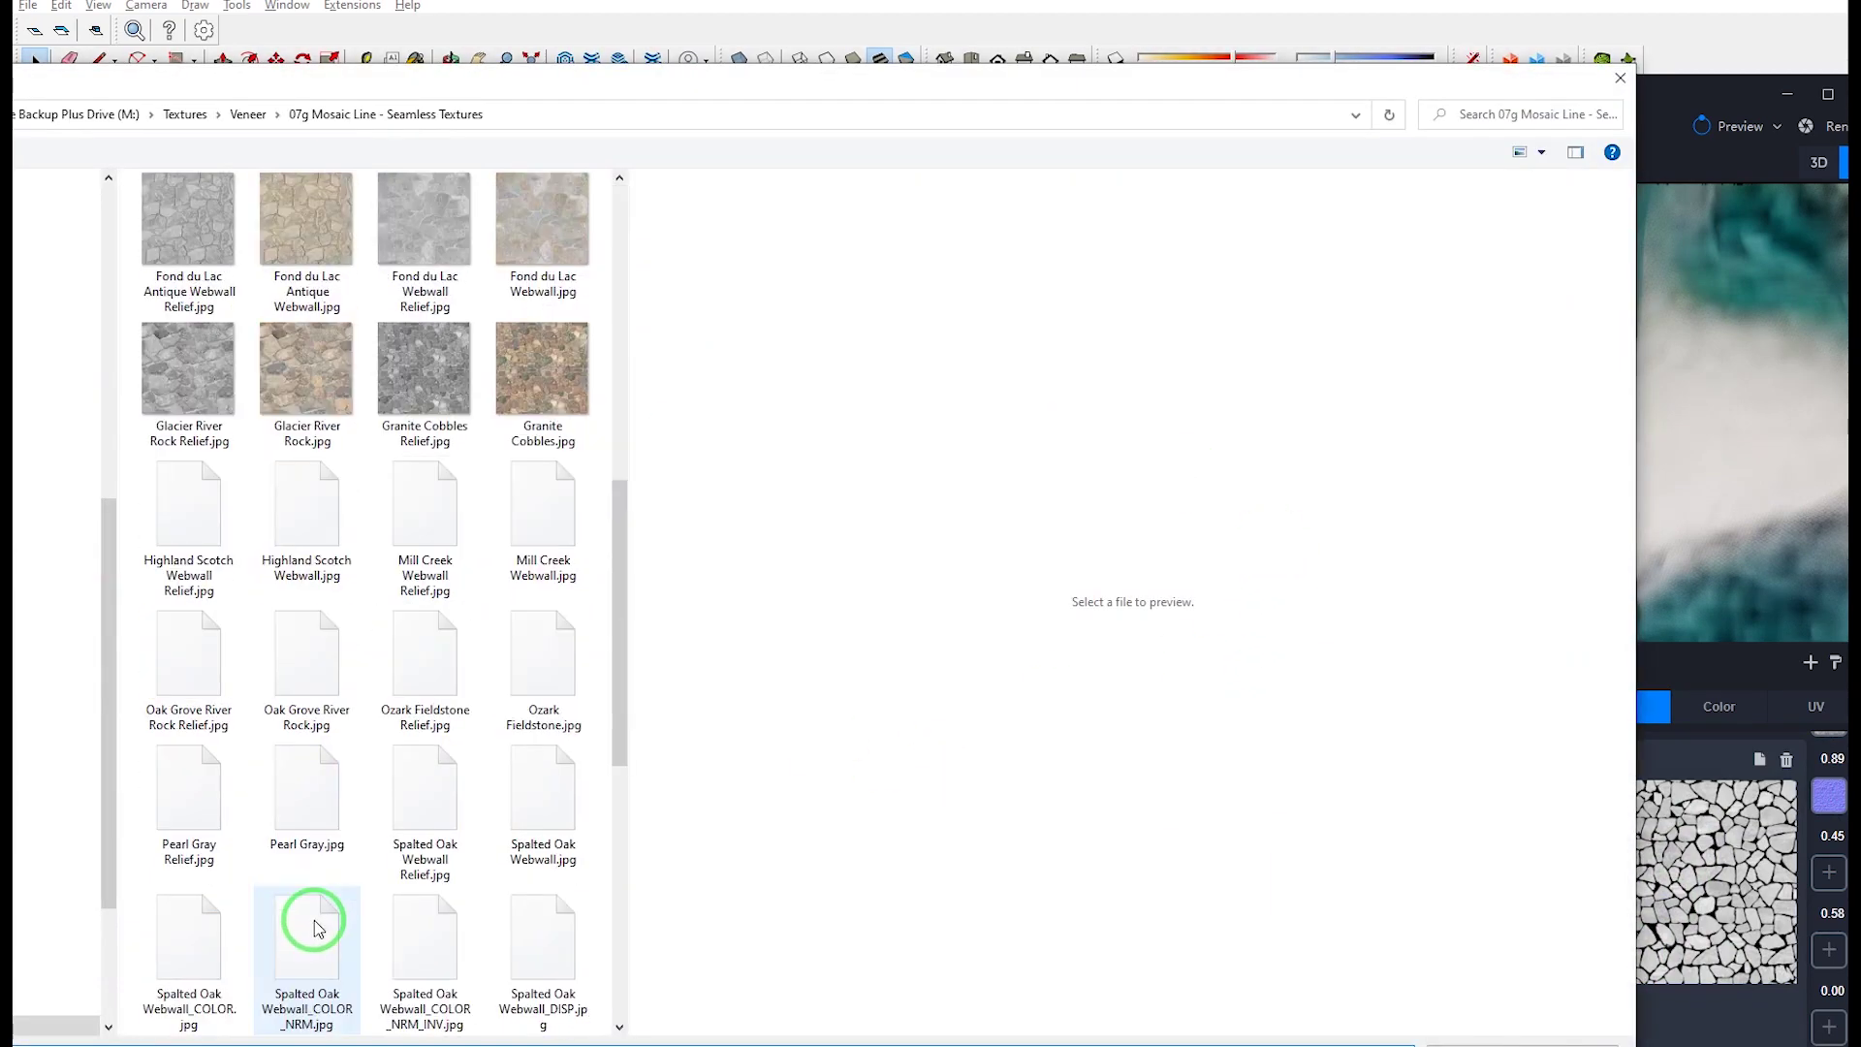
pyautogui.scroll(-4, 313, 926)
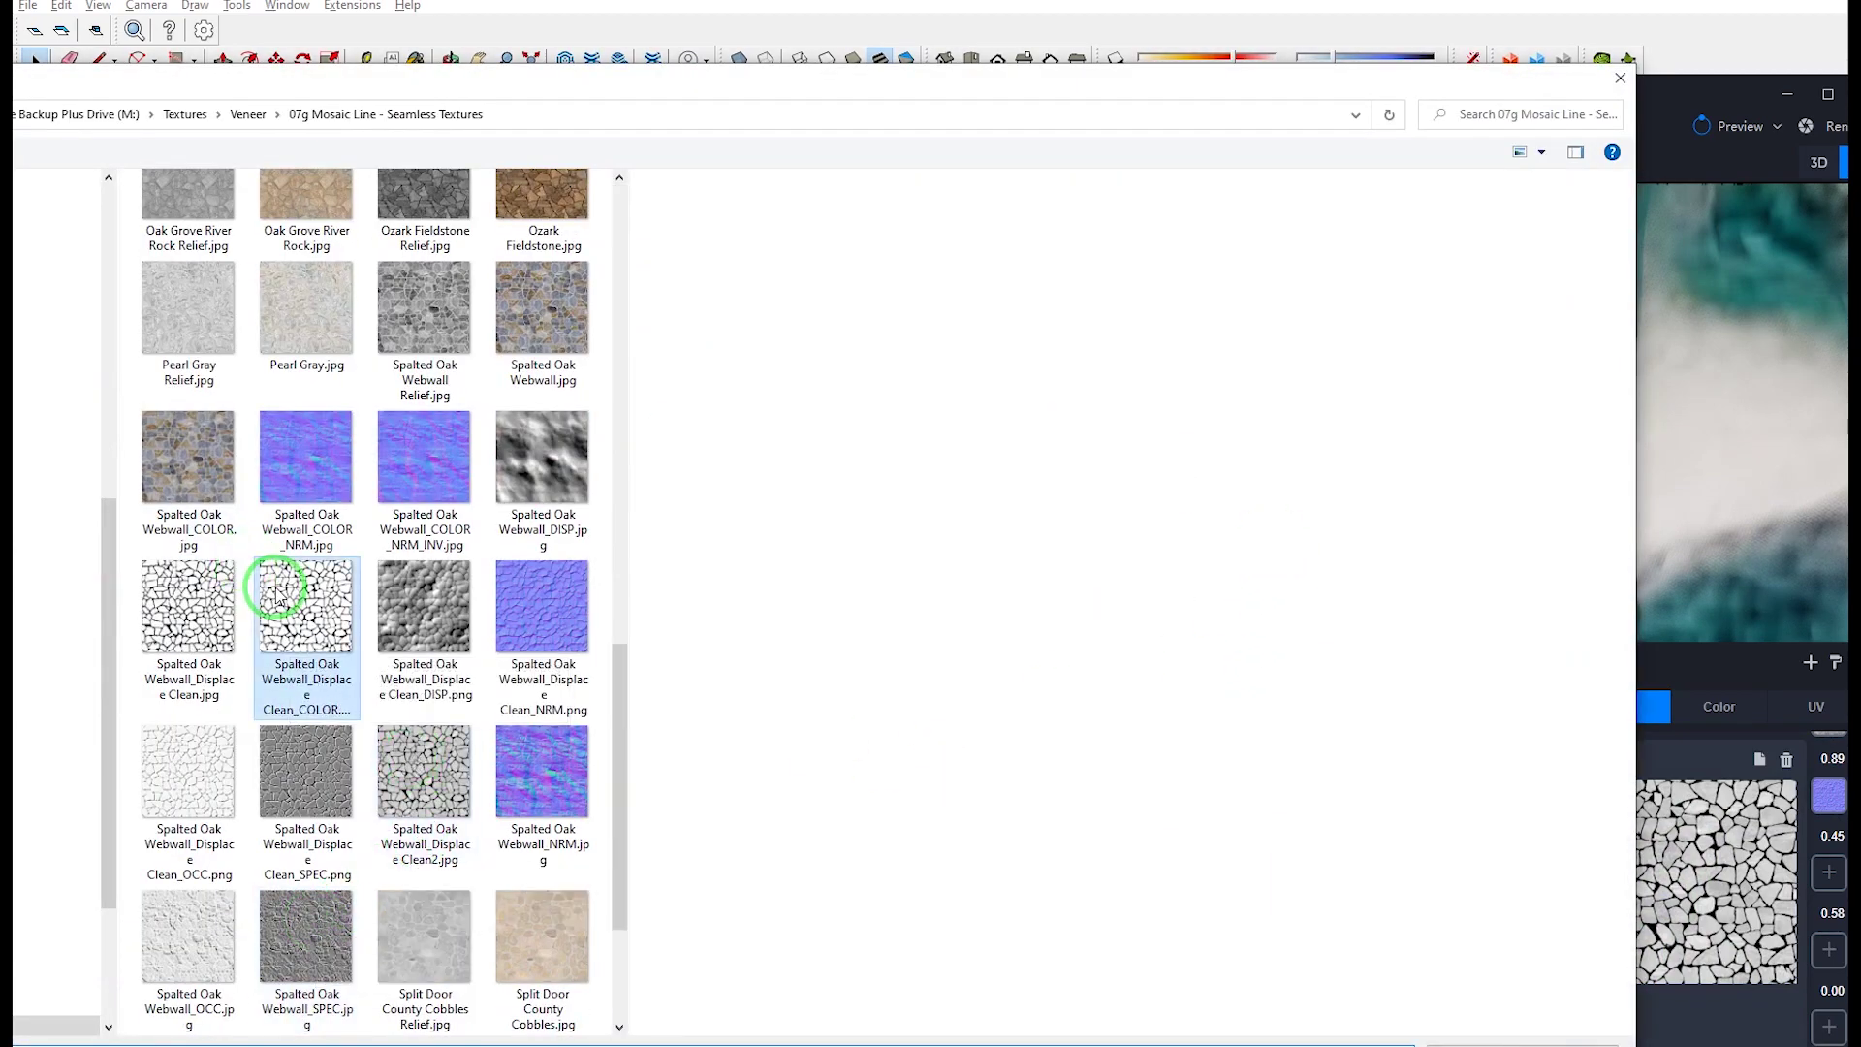
pyautogui.click(216, 609)
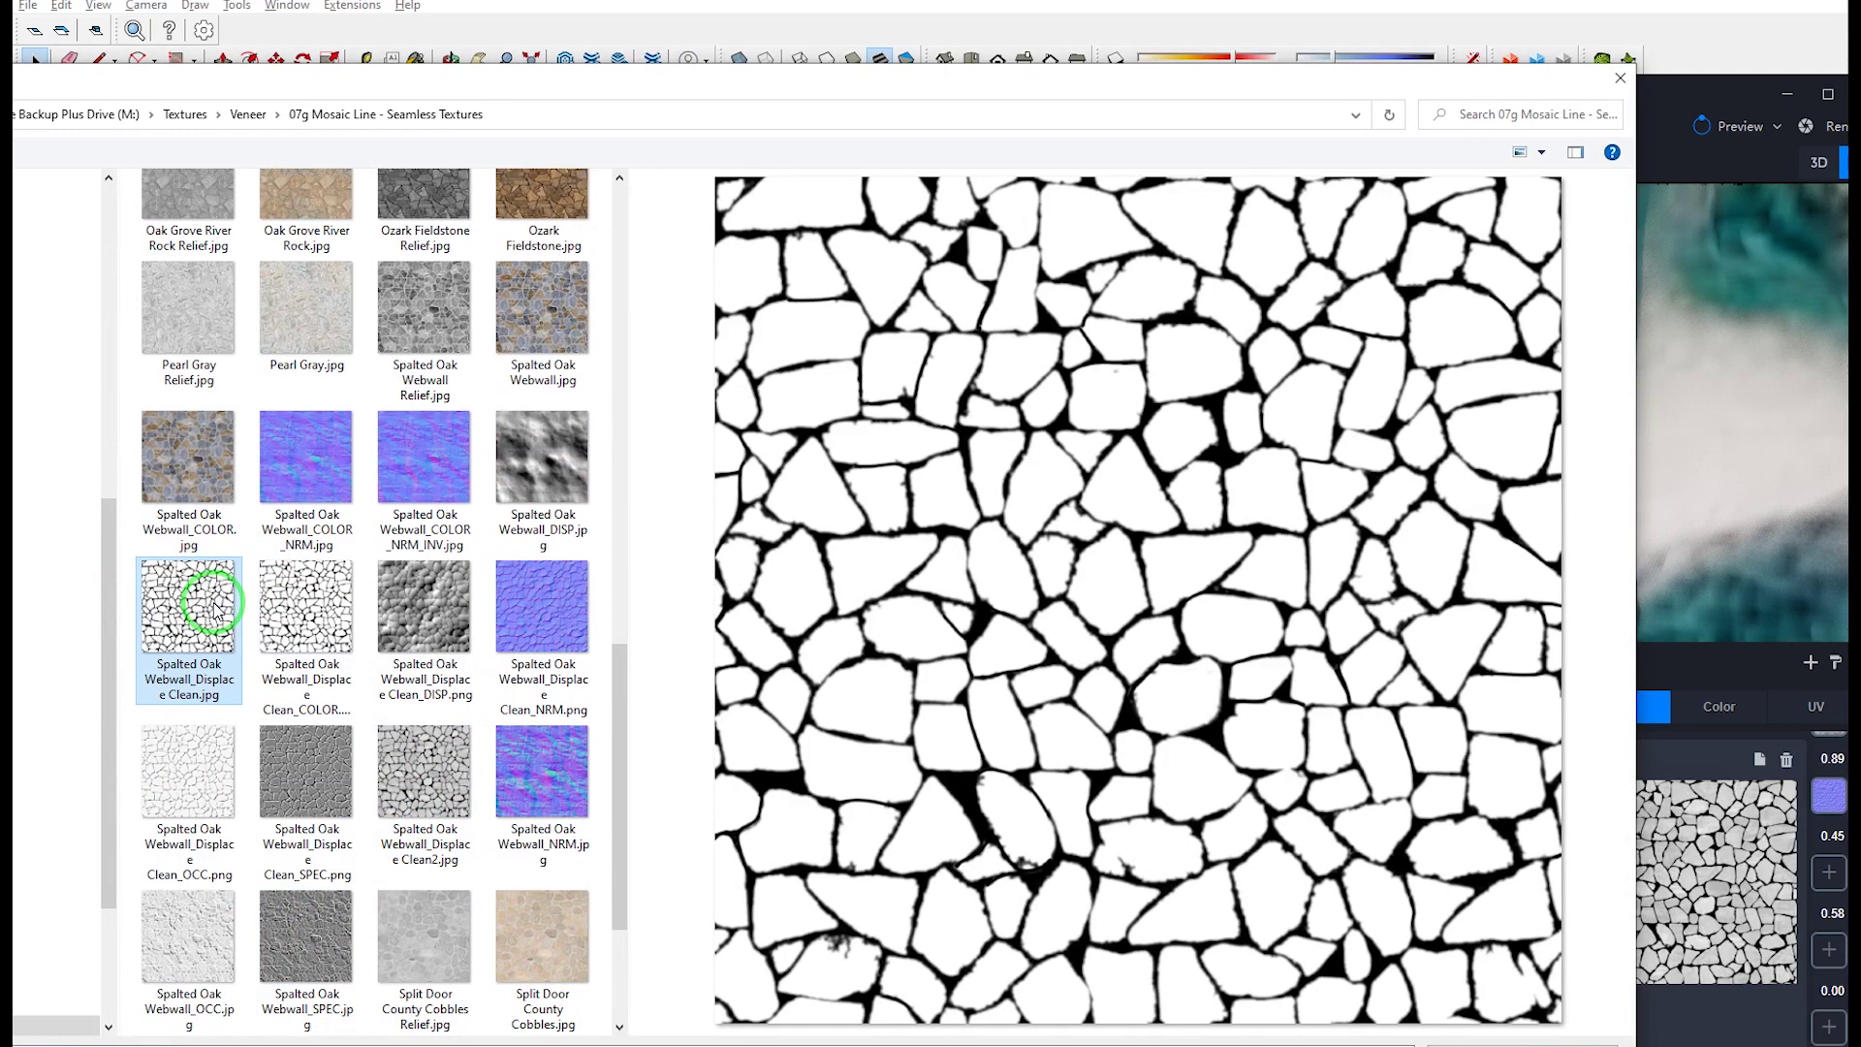
pyautogui.doubleClick(215, 609)
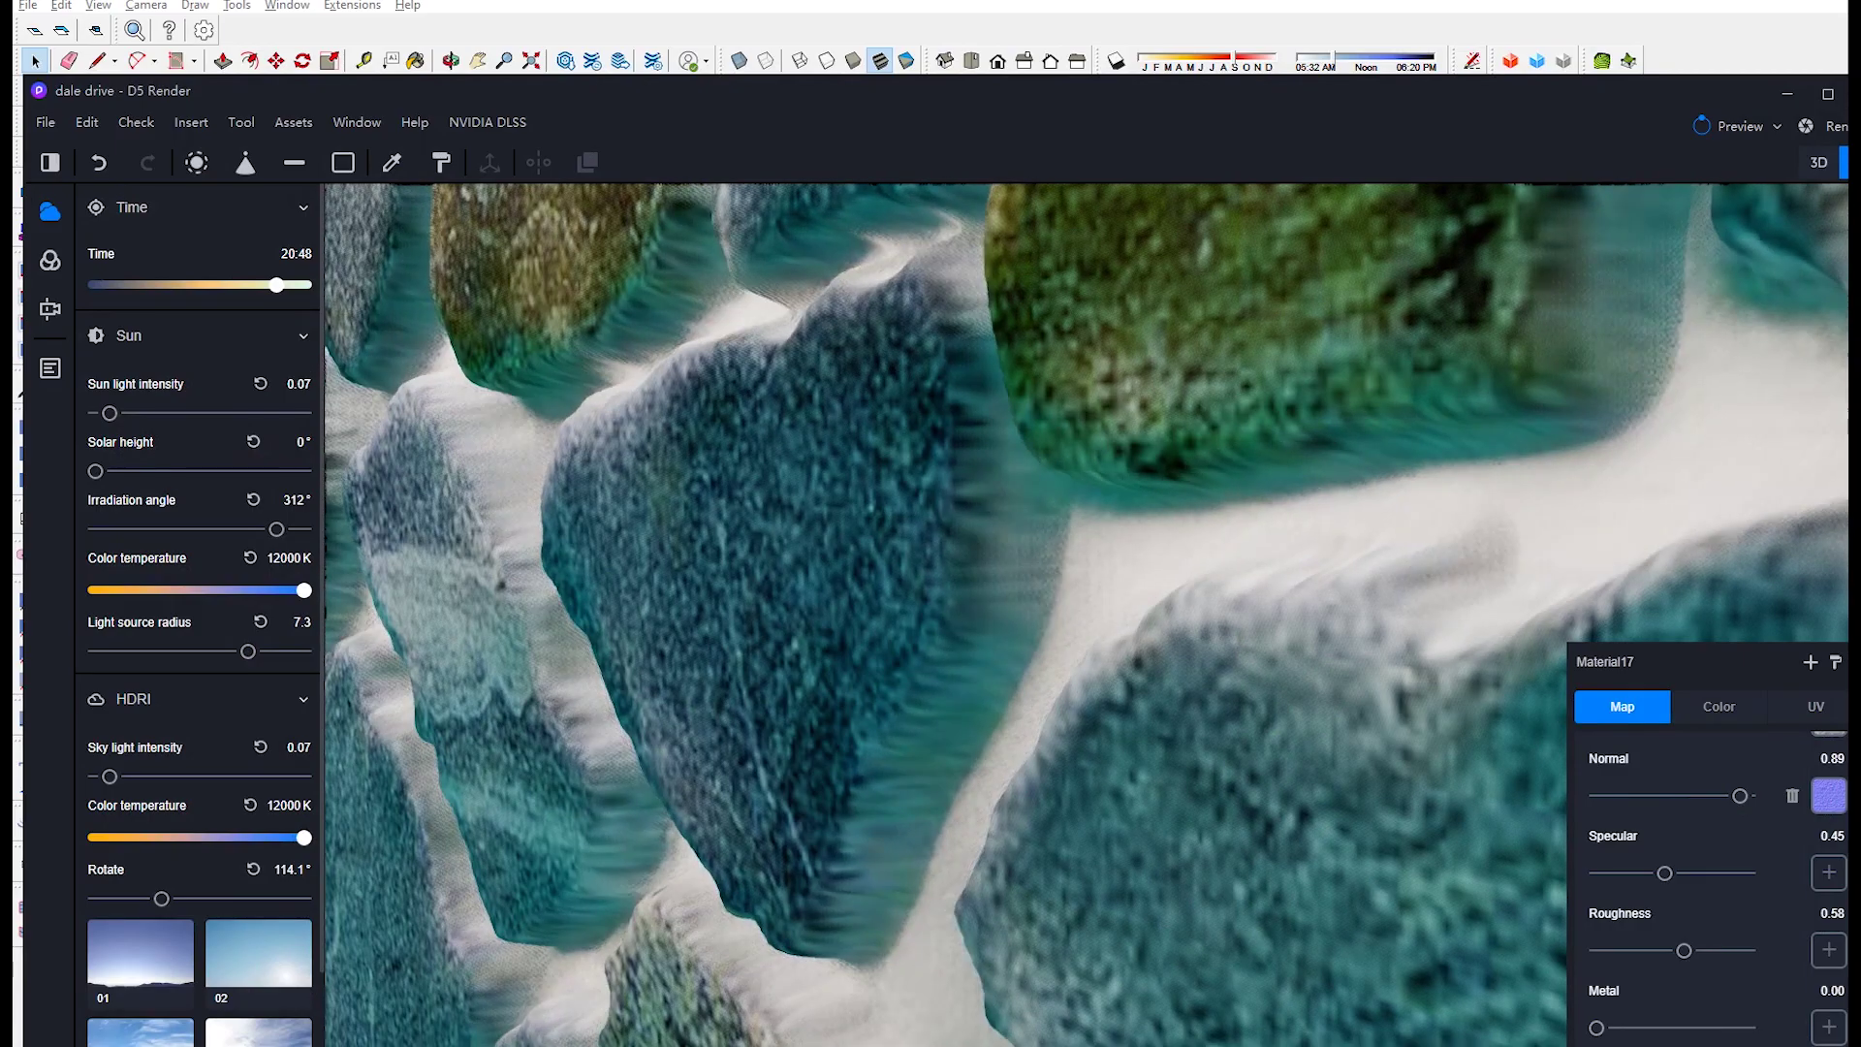
# Step: Examine the displaced stones and mortar joints of the pool wall from several distances and angles
pyautogui.scroll(-10, 826, 620)
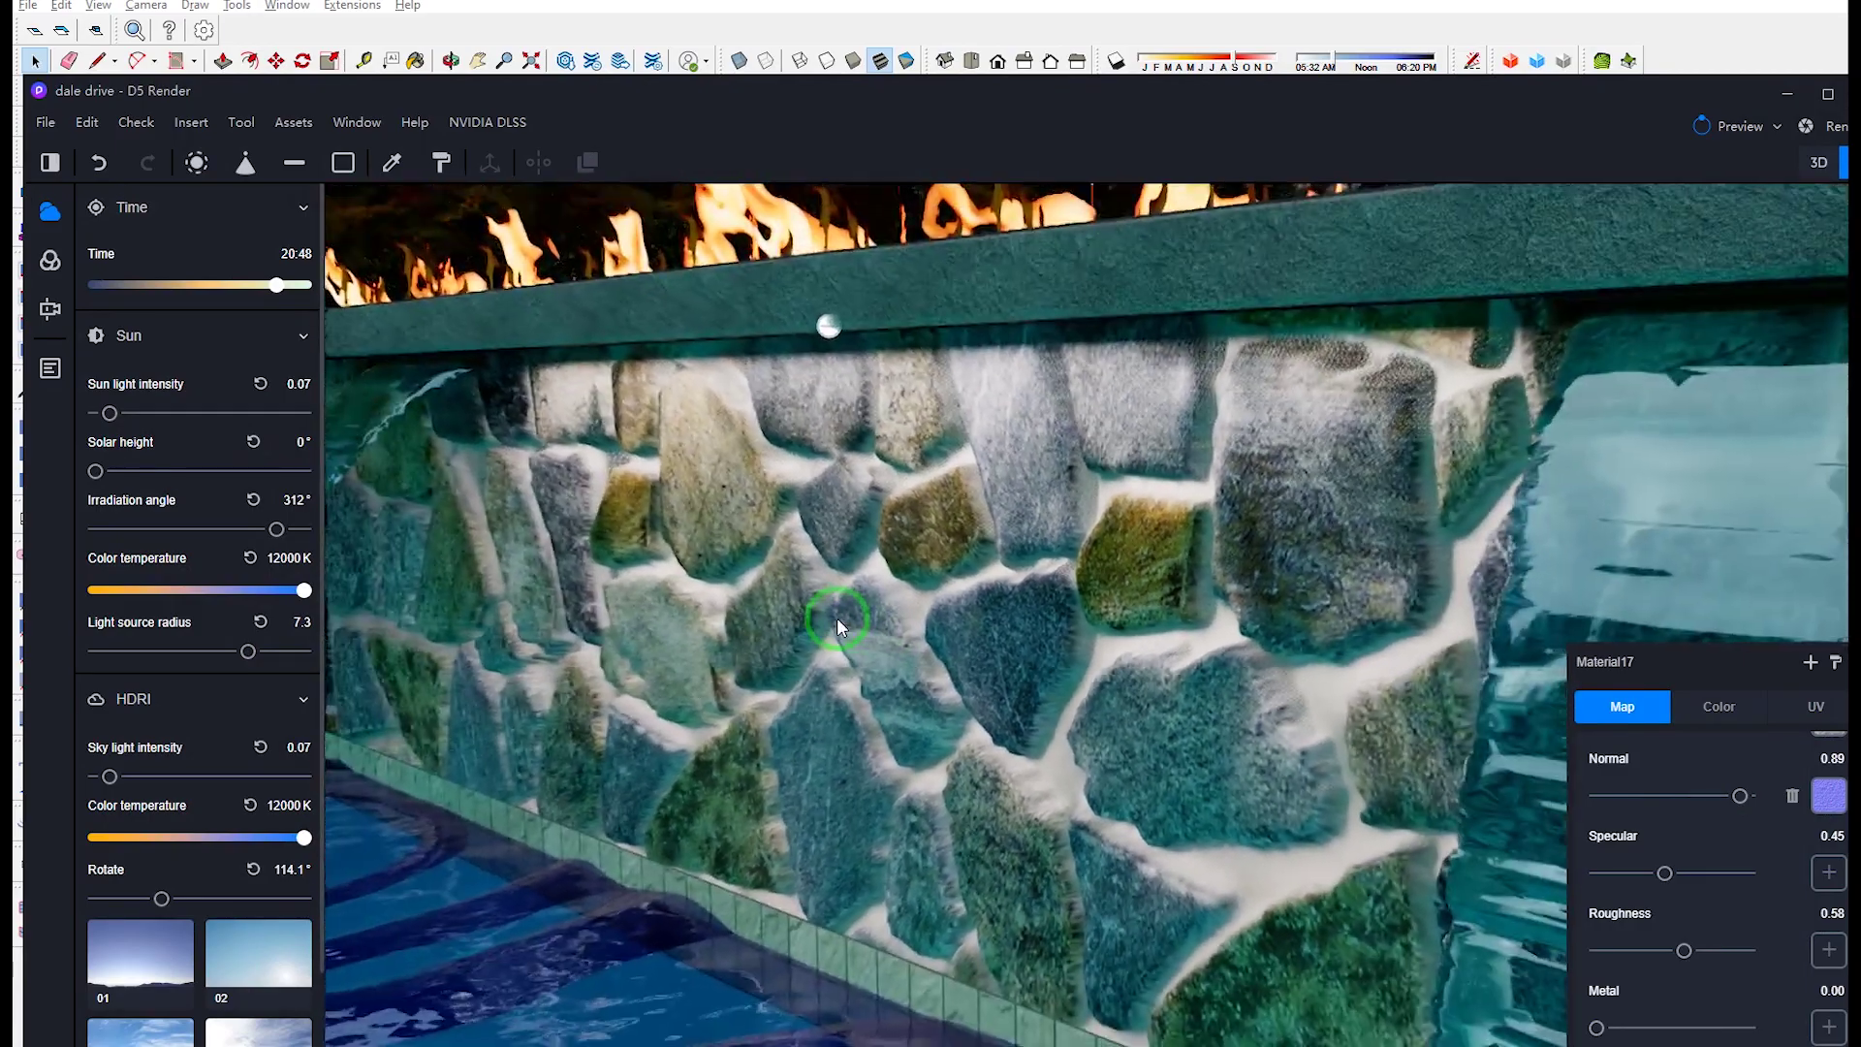
pyautogui.moveTo(838, 618); pyautogui.dragTo(922, 688, button='middle')
pyautogui.scroll(5, 907, 694)
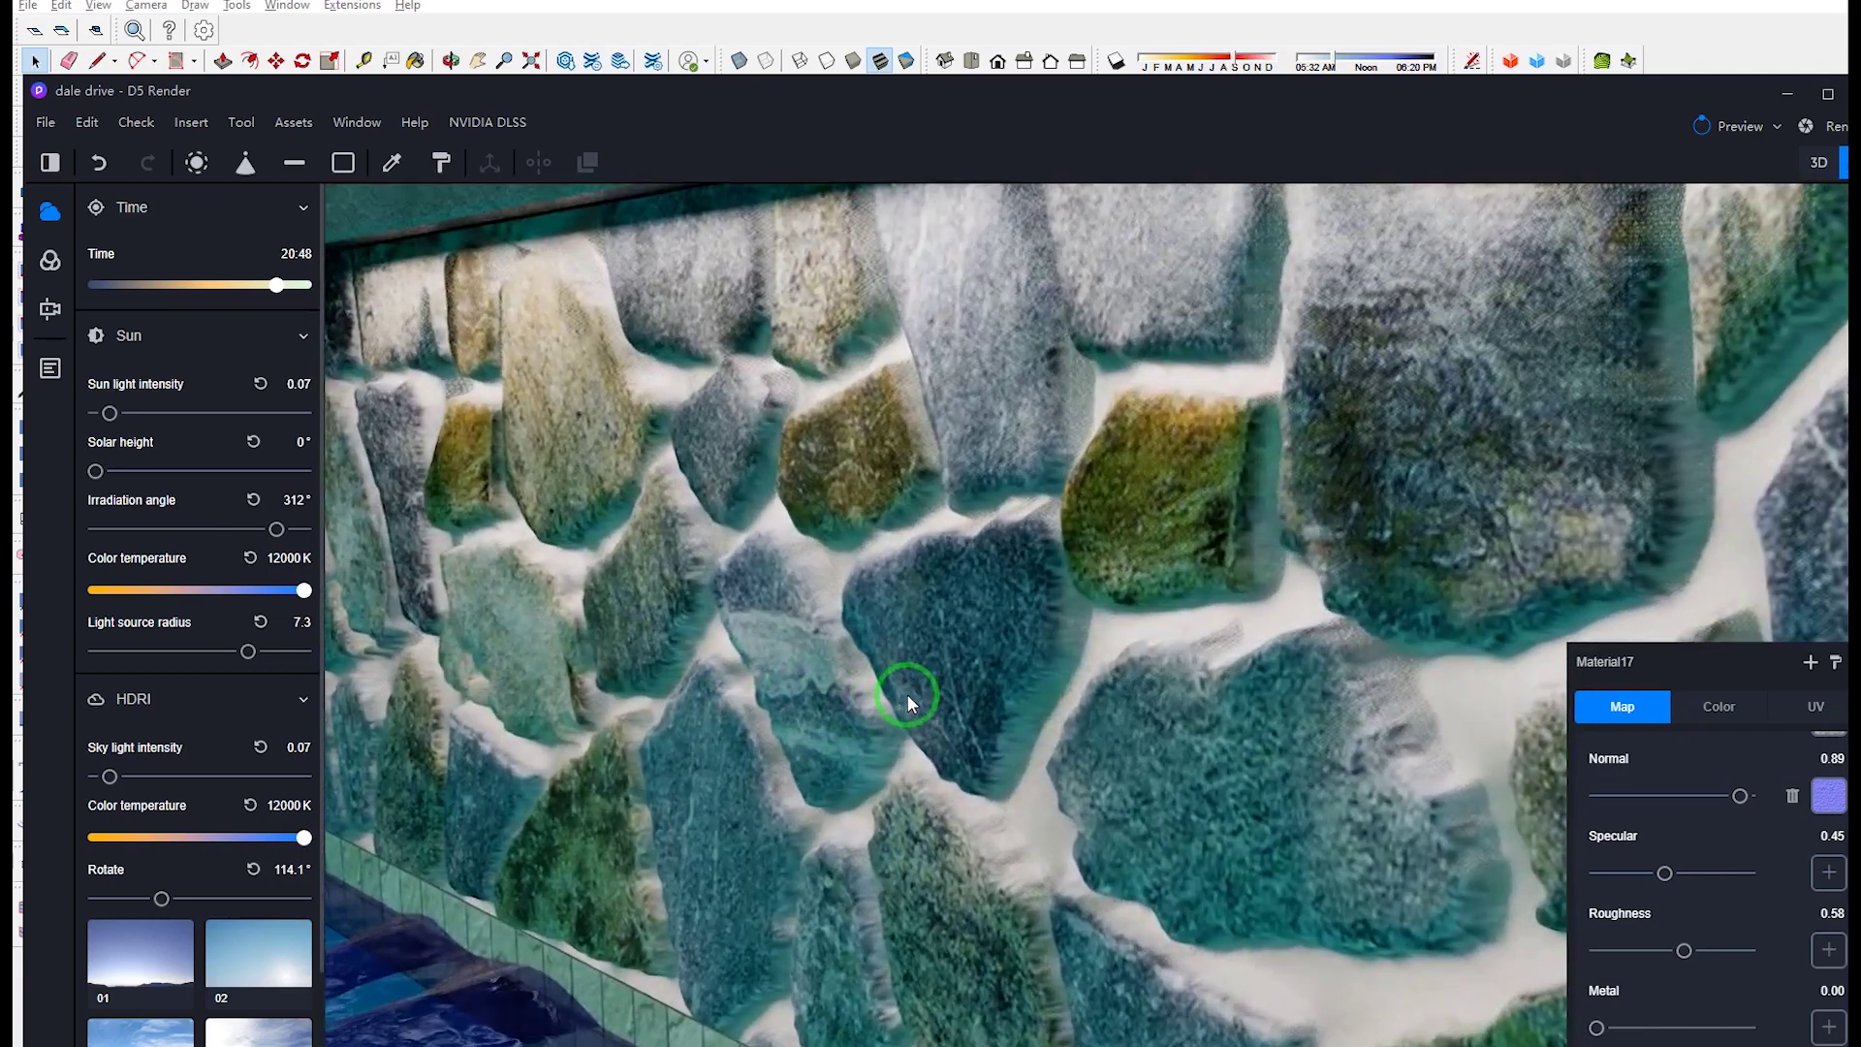
pyautogui.moveTo(908, 694); pyautogui.dragTo(718, 696, button='right')
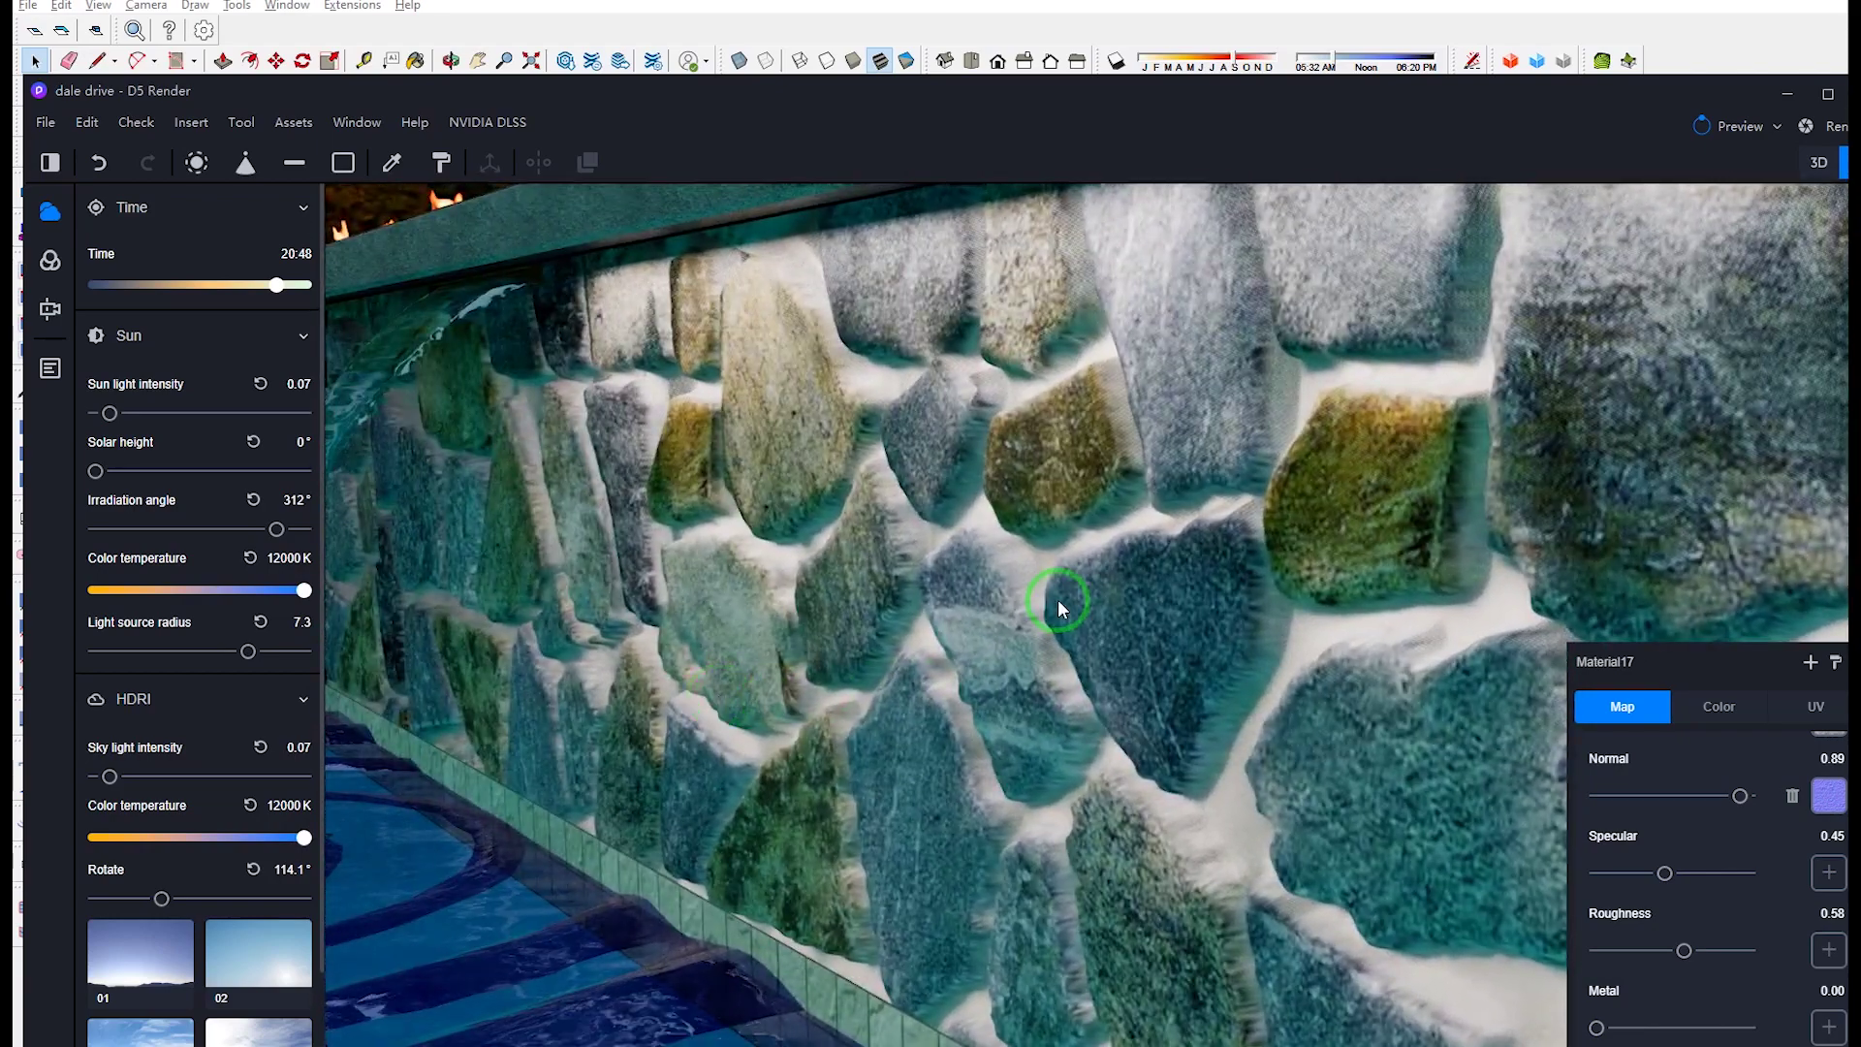
pyautogui.scroll(-3, 1051, 599)
pyautogui.scroll(-4, 1051, 601)
pyautogui.scroll(3, 1033, 601)
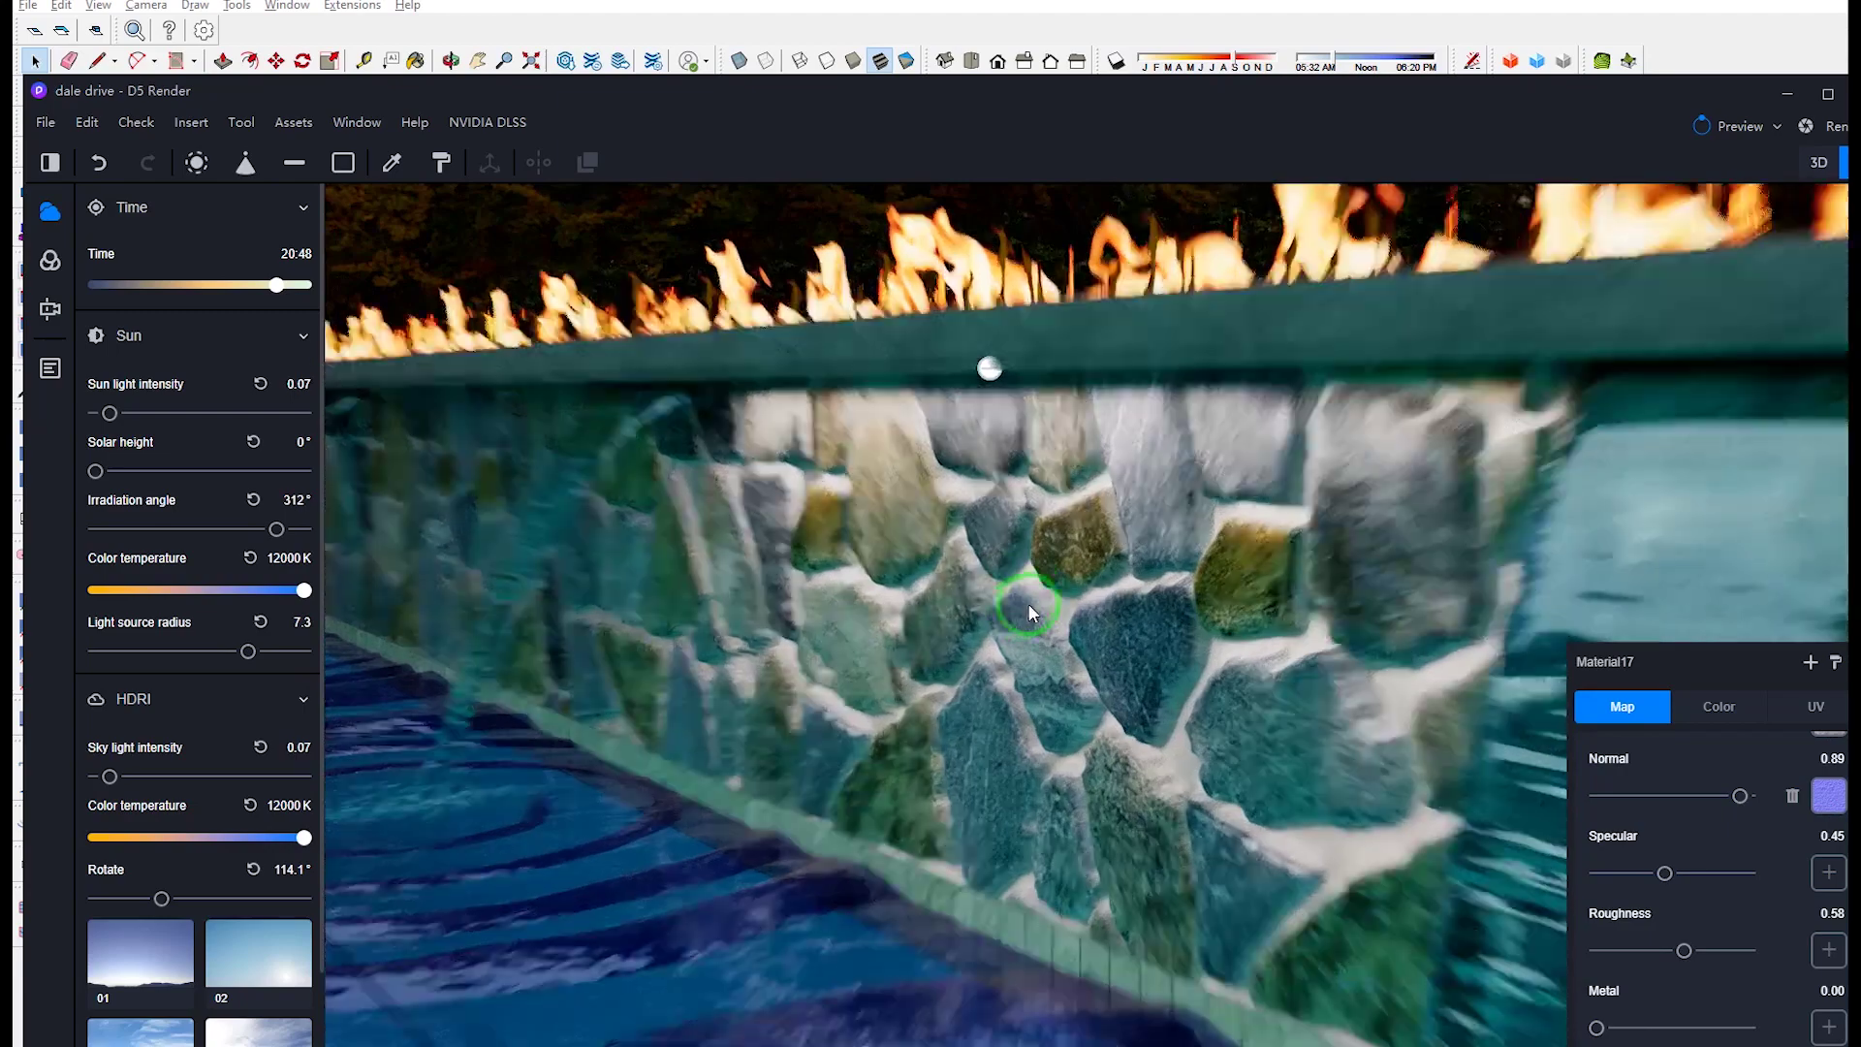
pyautogui.scroll(6, 1020, 609)
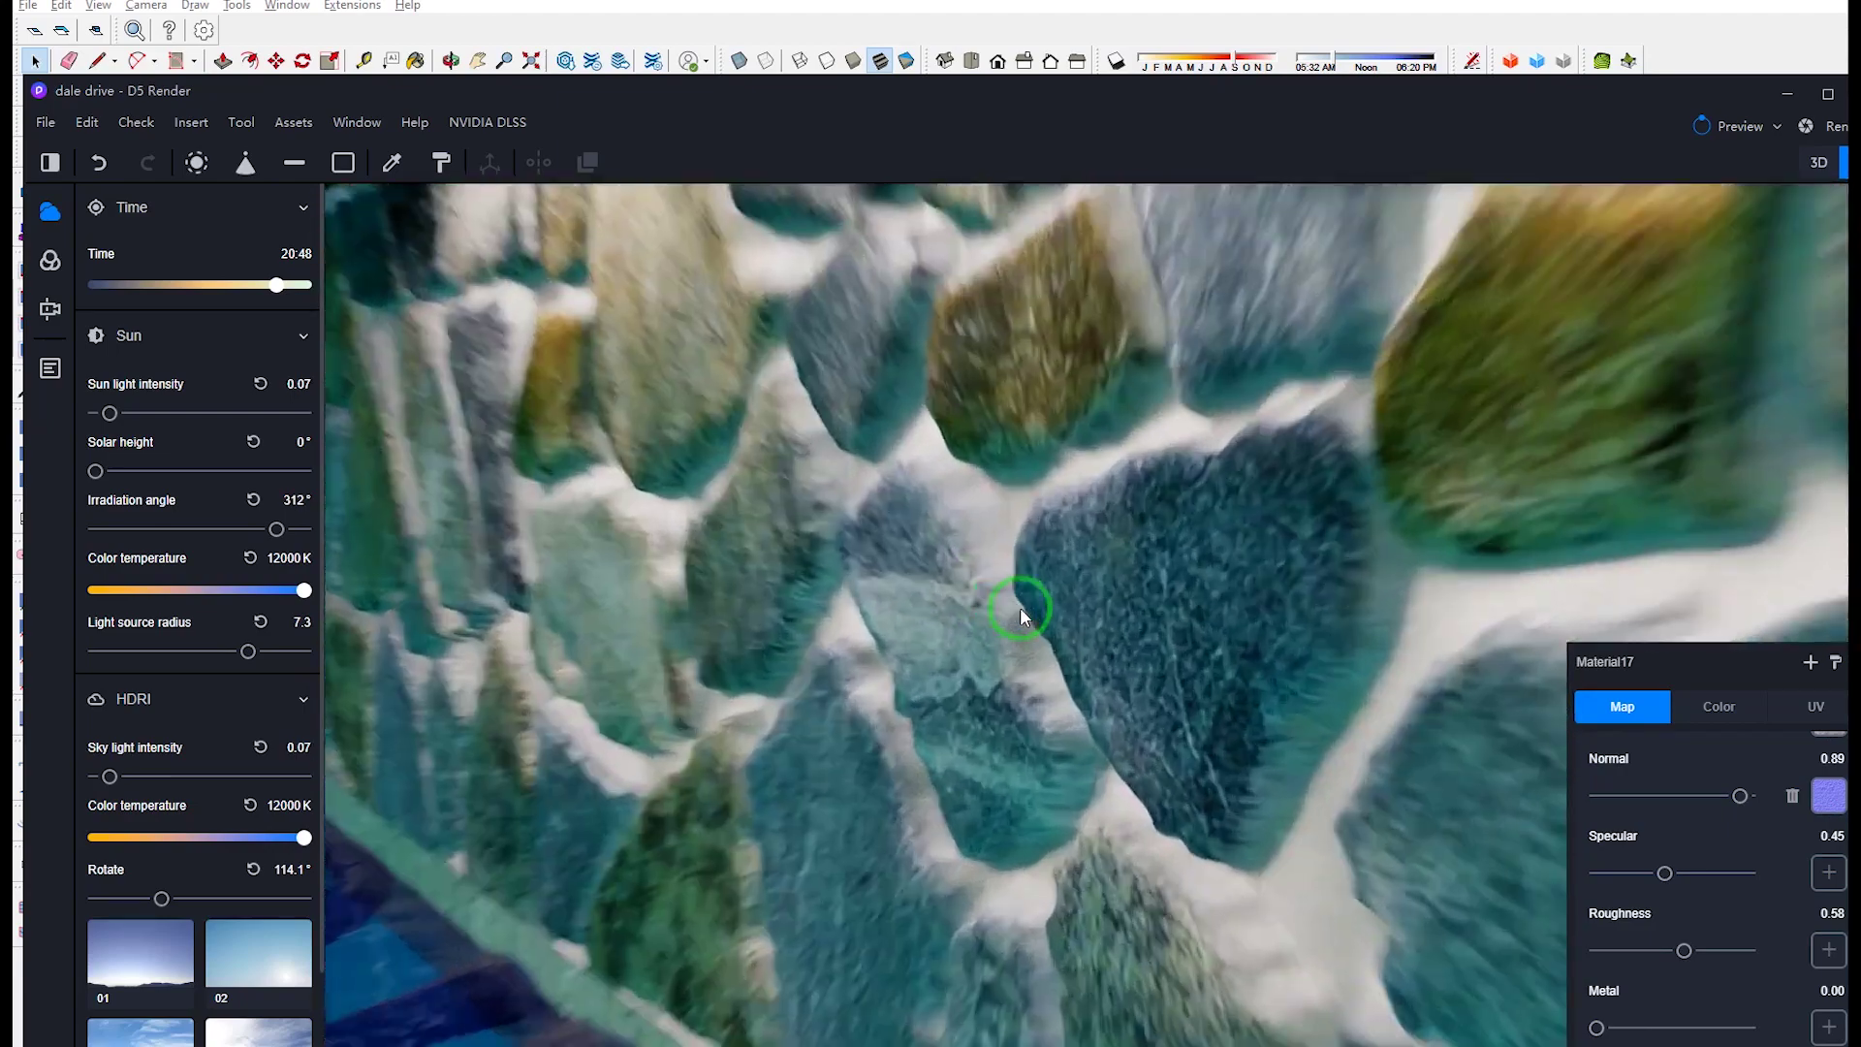
pyautogui.scroll(-4, 1019, 610)
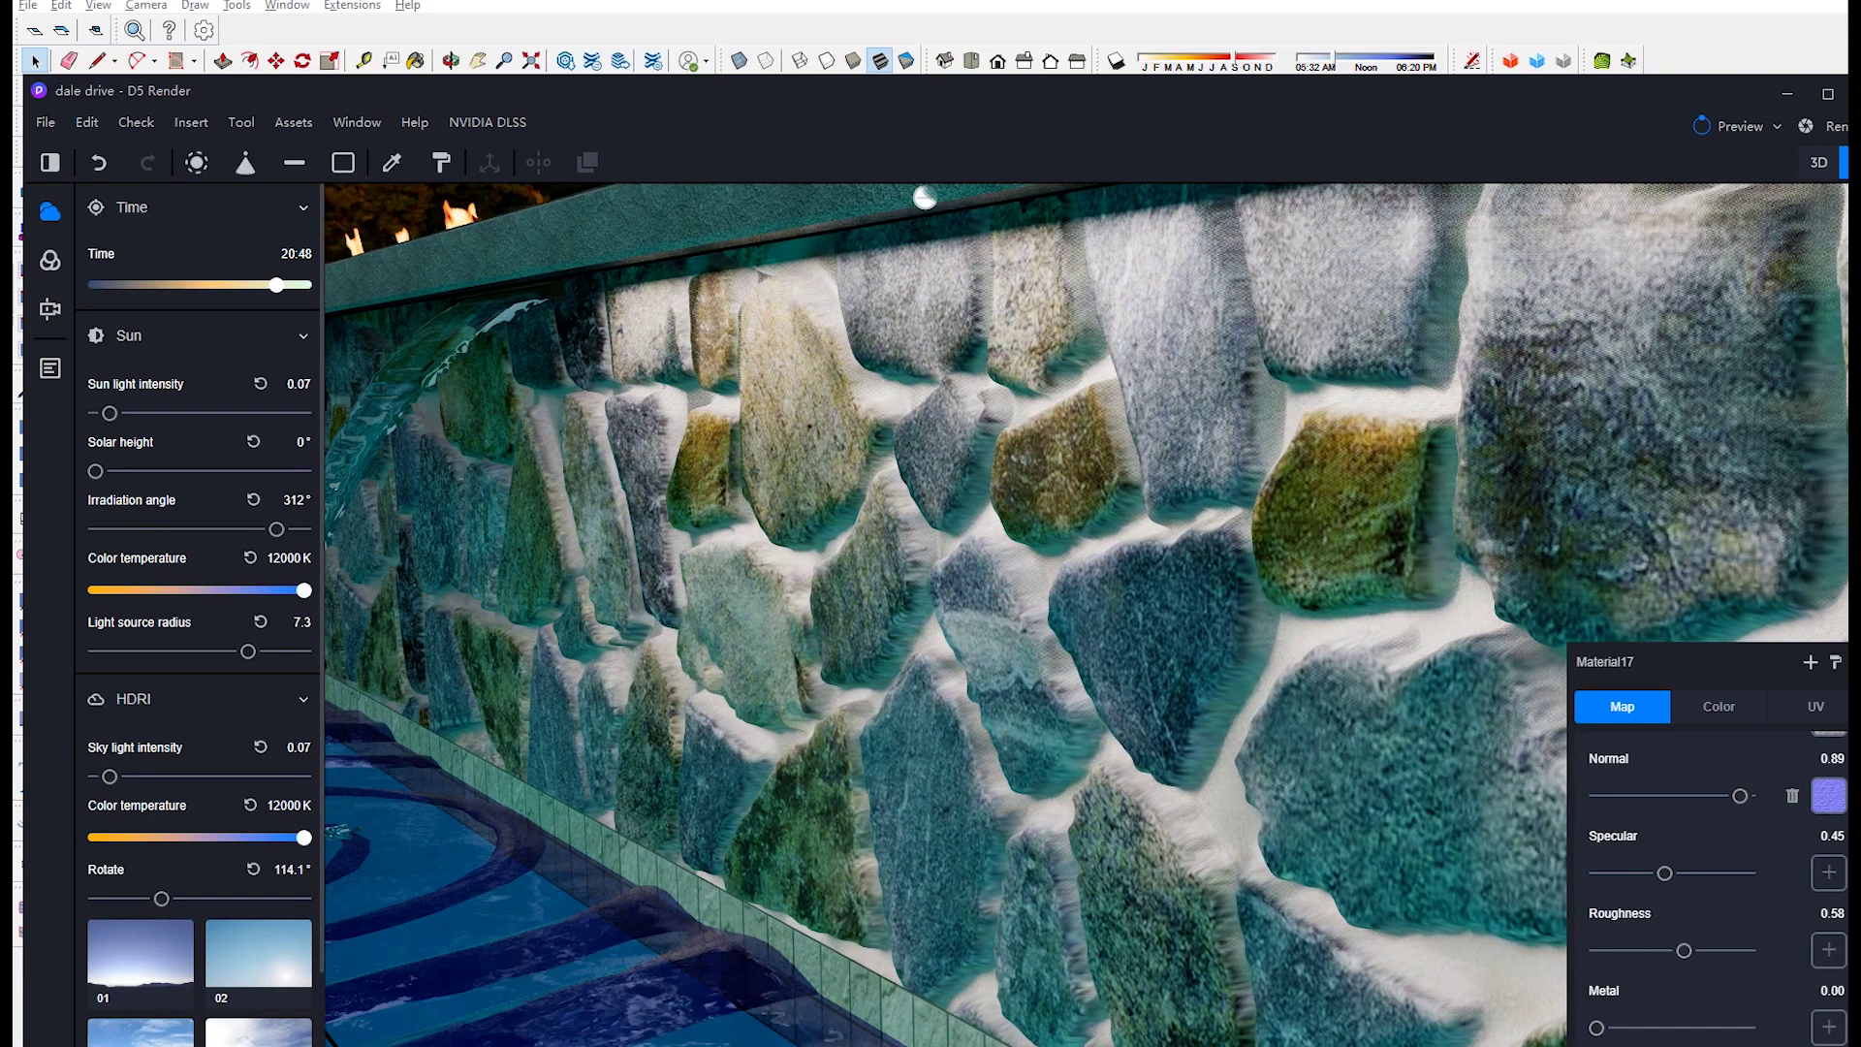
# Step: Switch to Photoshop and copy the whole Spalted Oak Webwall_Displace Clean_NRM.png image into Spalted Oak Webwall_COLOR_NRM_INV.jpg as a new layer
pyautogui.hotkey('alt', 'Tab')
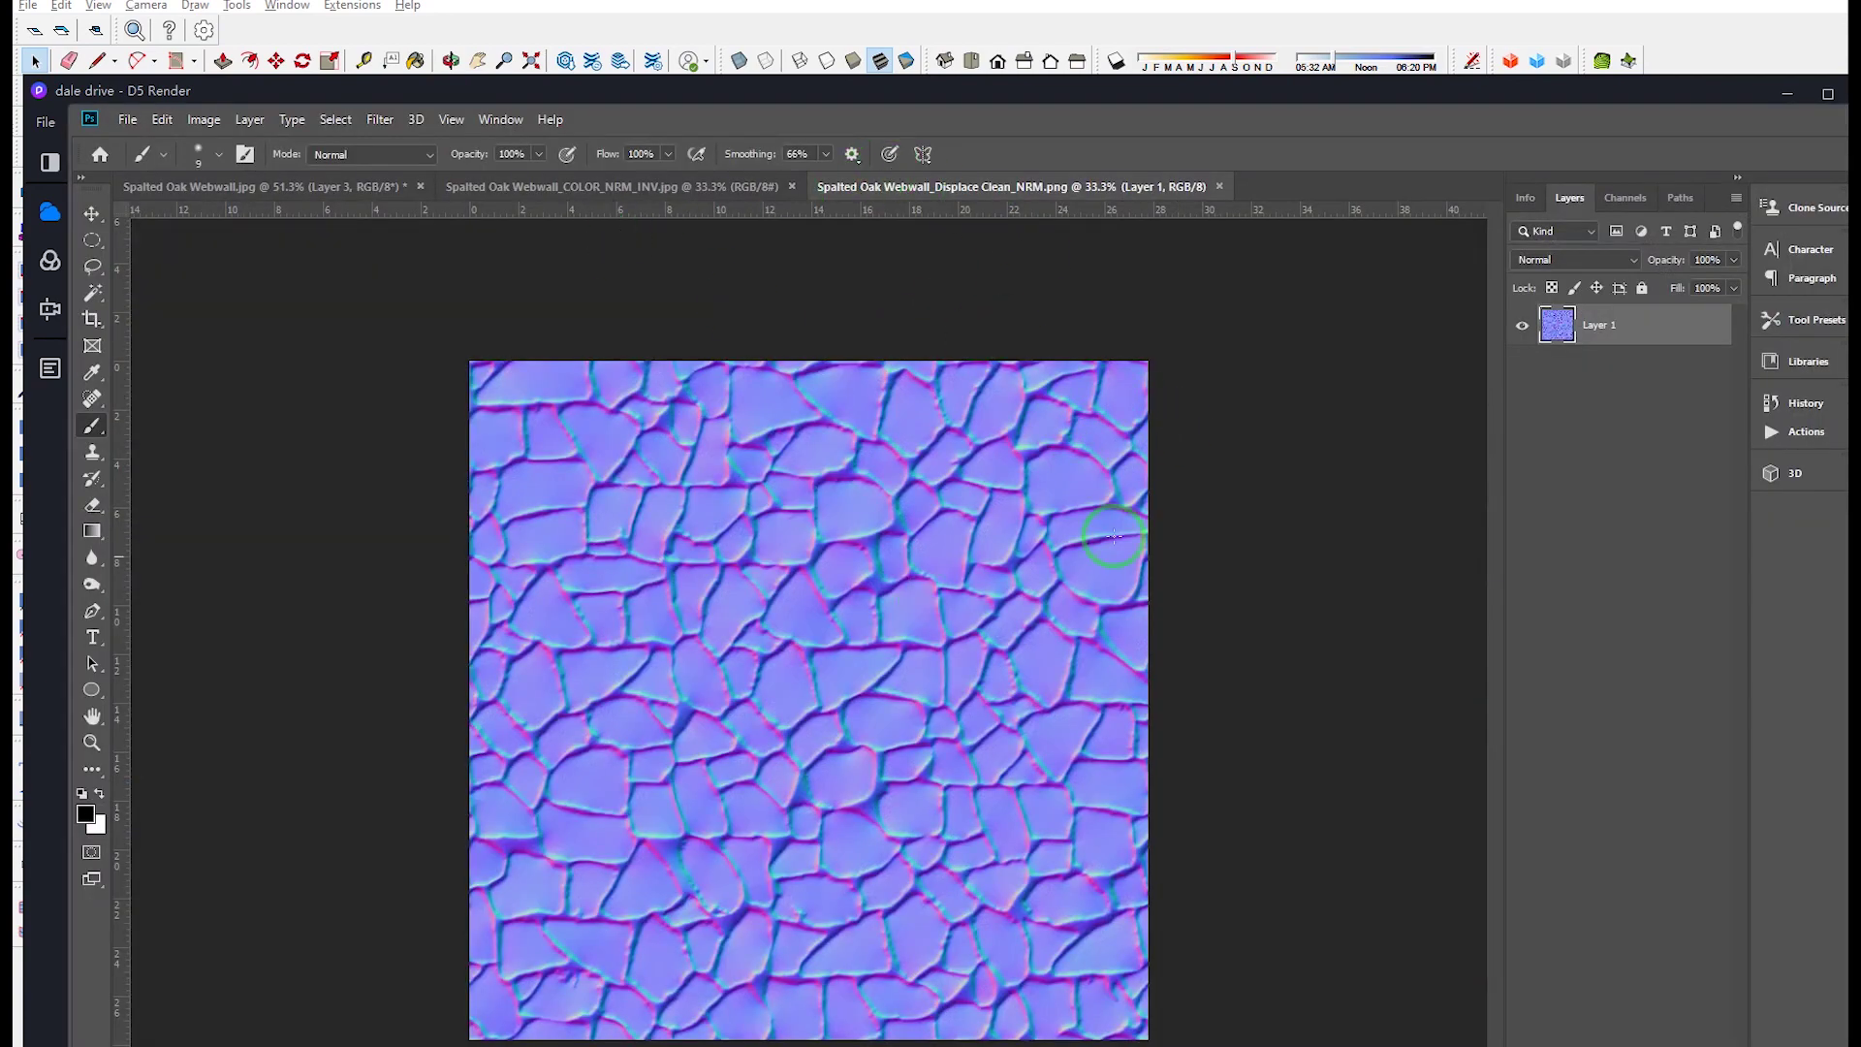
pyautogui.hotkey('ctrl', 'a')
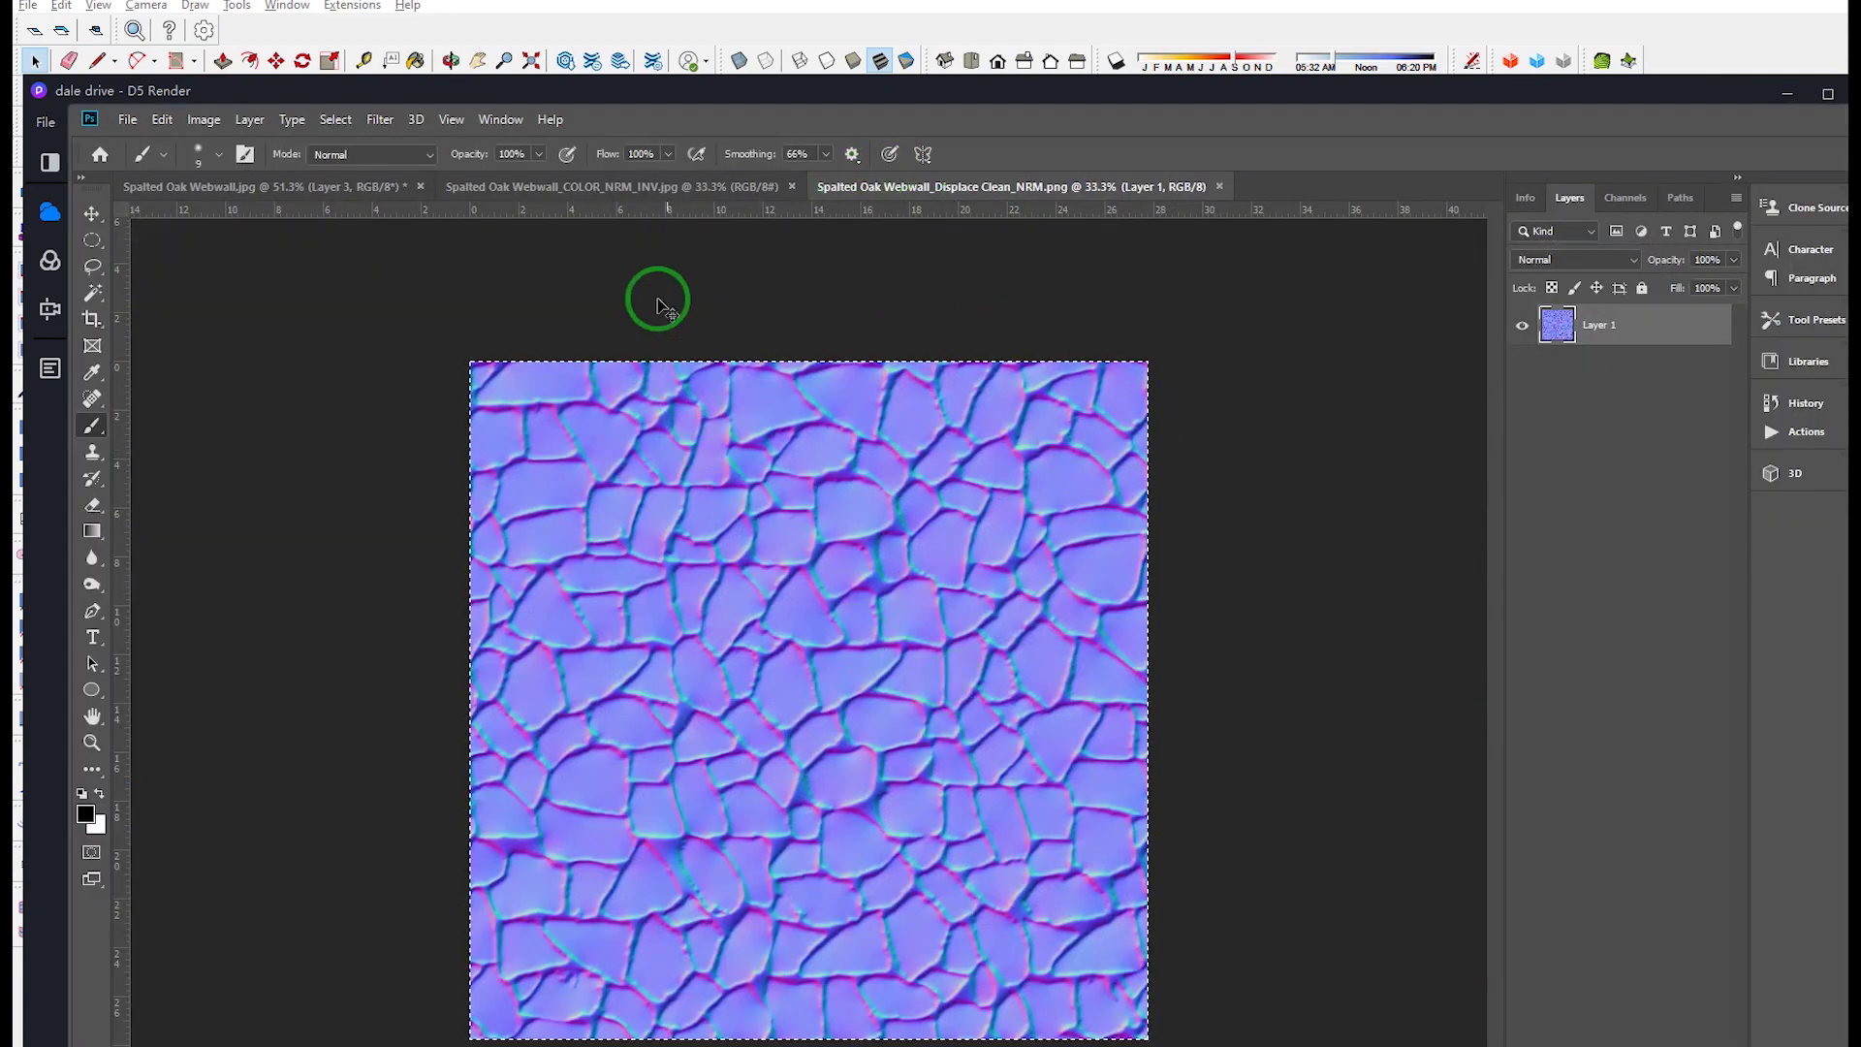
pyautogui.click(678, 187)
pyautogui.hotkey('ctrl', 'v')
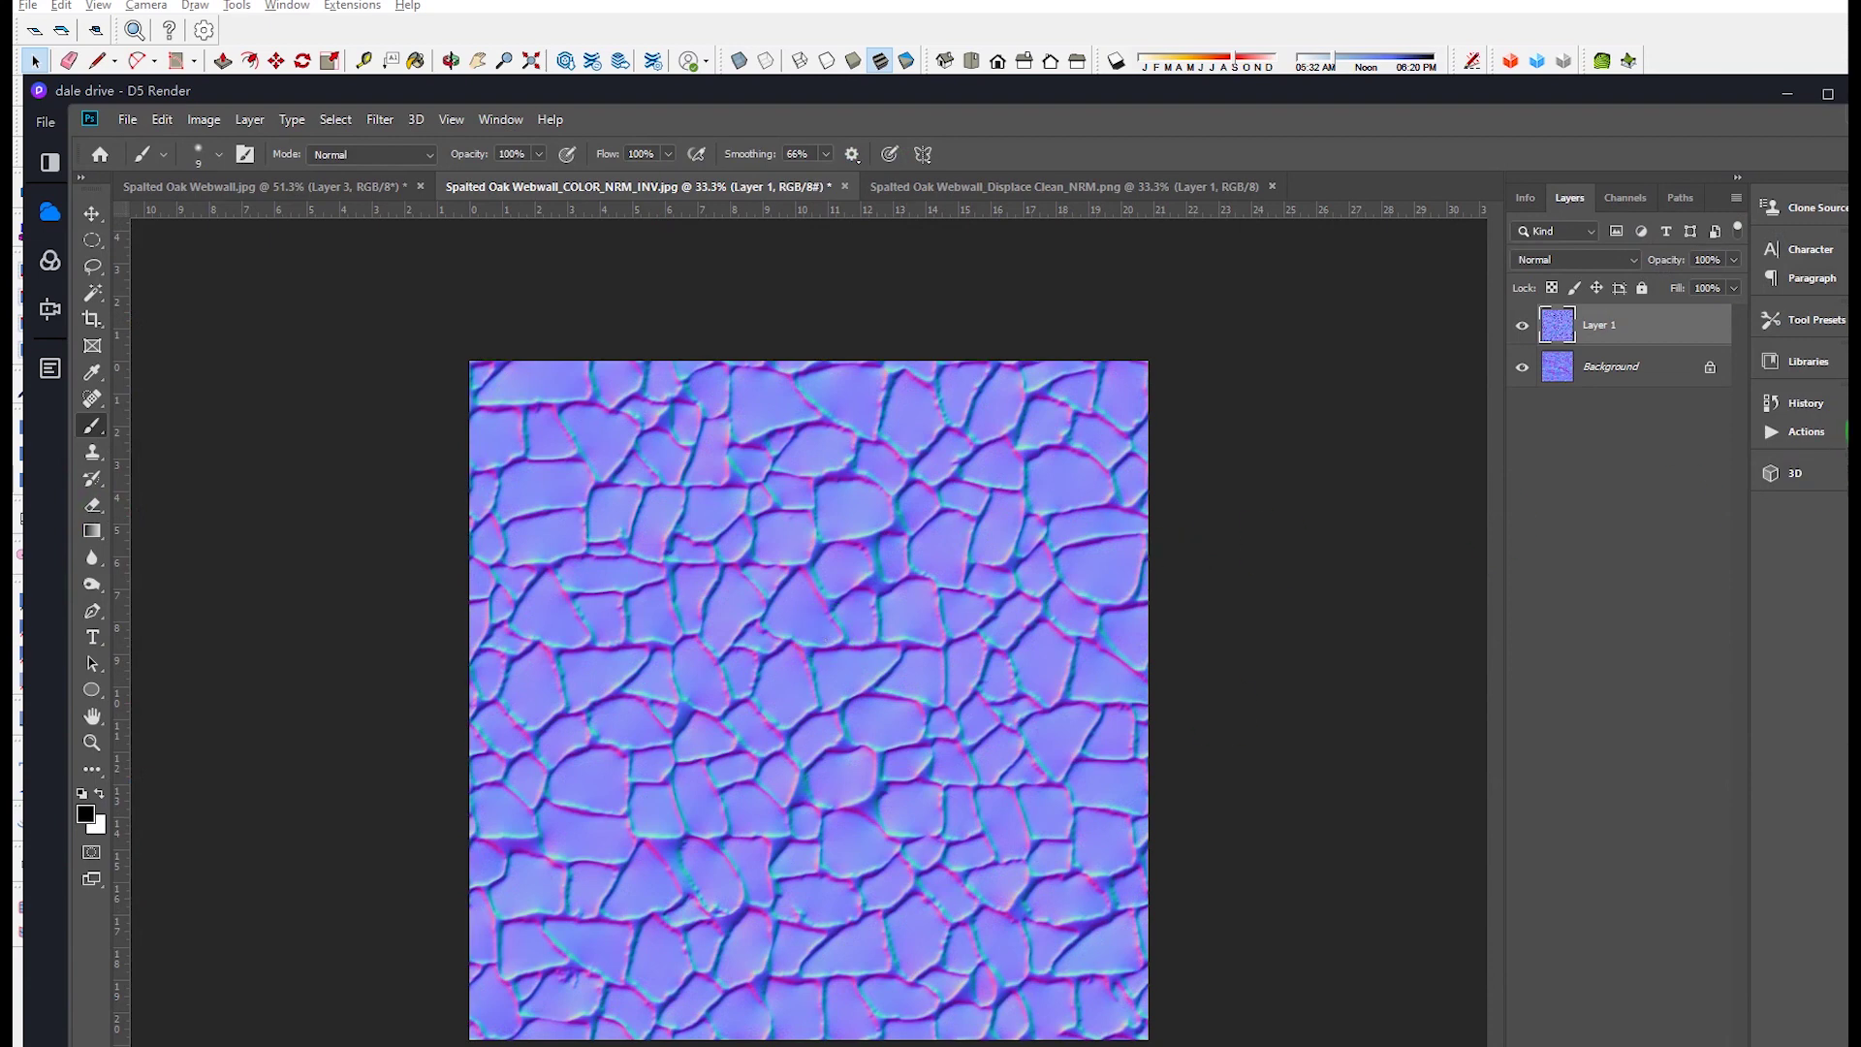
# Step: Unlock the background layer and place a copy of it above Layer 1 at 37% opacity, checking the blend with the copy hidden and shown
pyautogui.keyDown('alt'); pyautogui.doubleClick(1653, 366); pyautogui.keyUp('alt')
pyautogui.keyDown('alt'); pyautogui.moveTo(1686, 365); pyautogui.dragTo(1676, 282); pyautogui.keyUp('alt')
pyautogui.keyDown('alt'); pyautogui.scroll(12, 727, 572); pyautogui.keyUp('alt')
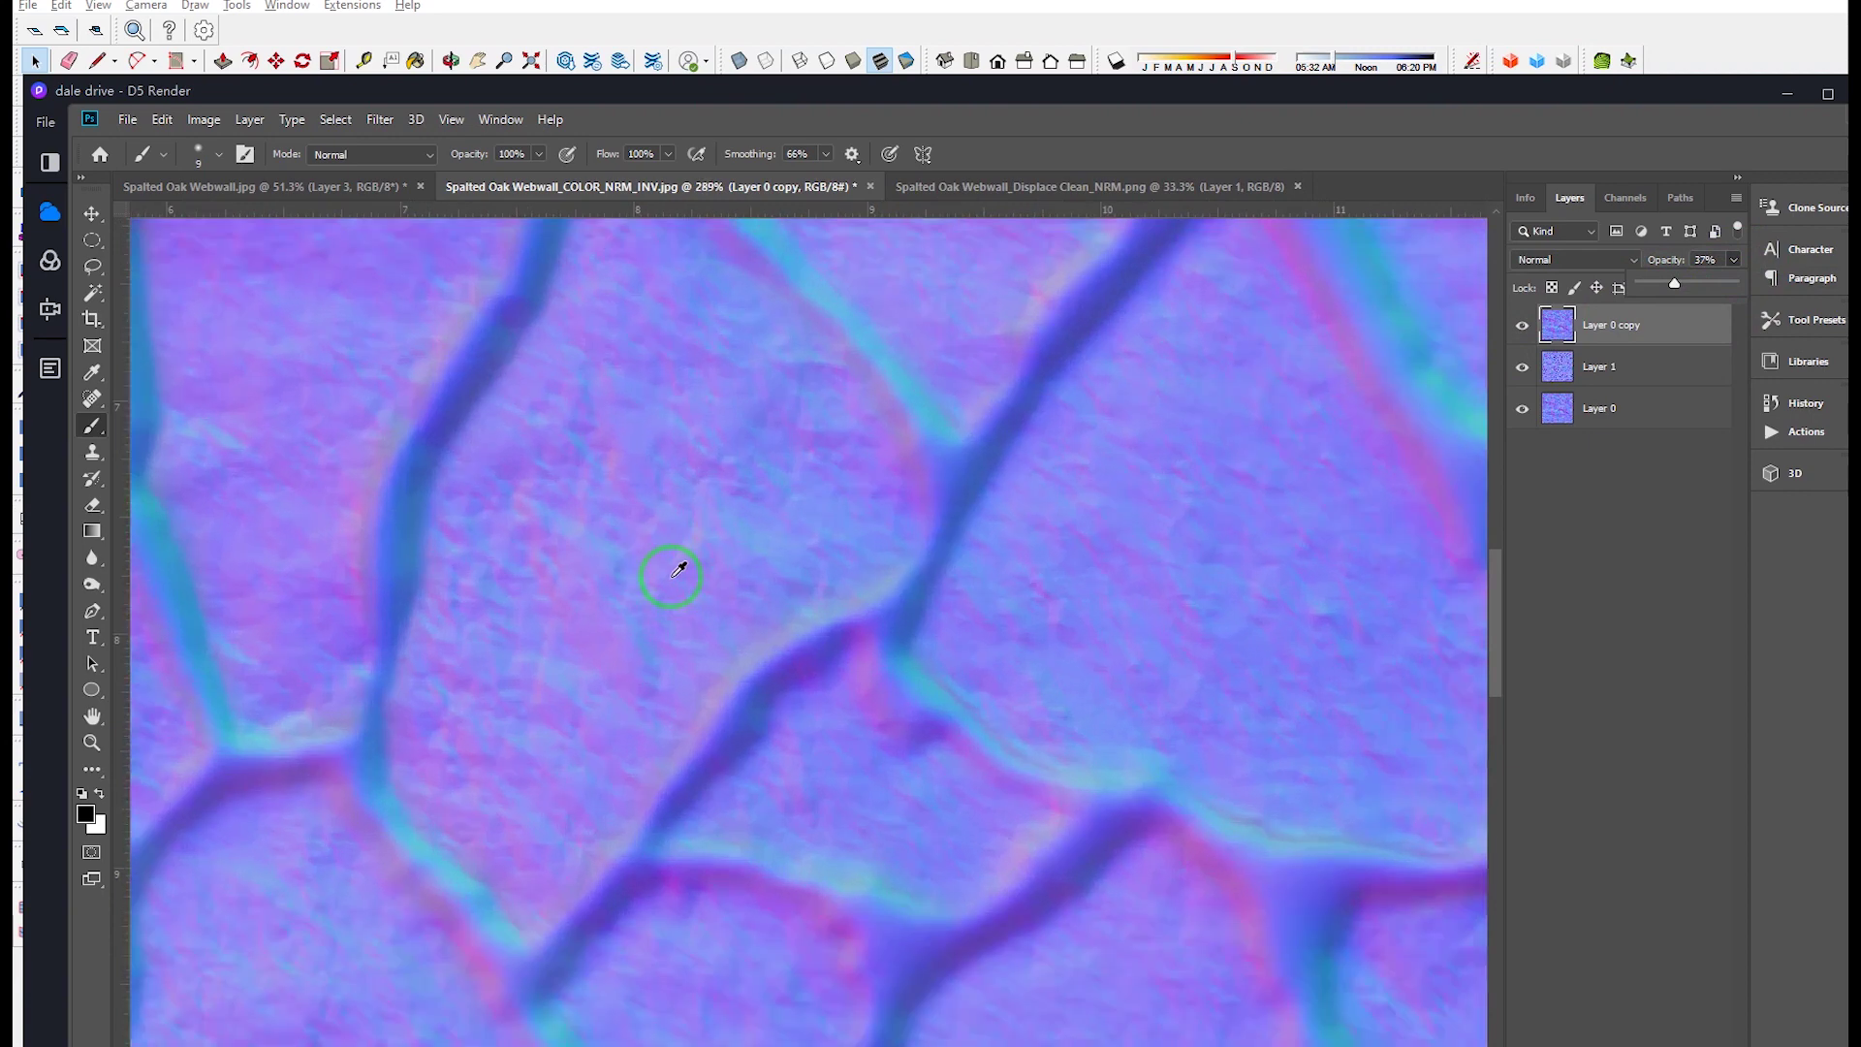
pyautogui.keyDown('alt'); pyautogui.scroll(1, 675, 572); pyautogui.keyUp('alt')
pyautogui.click(1526, 328)
pyautogui.click(1520, 330)
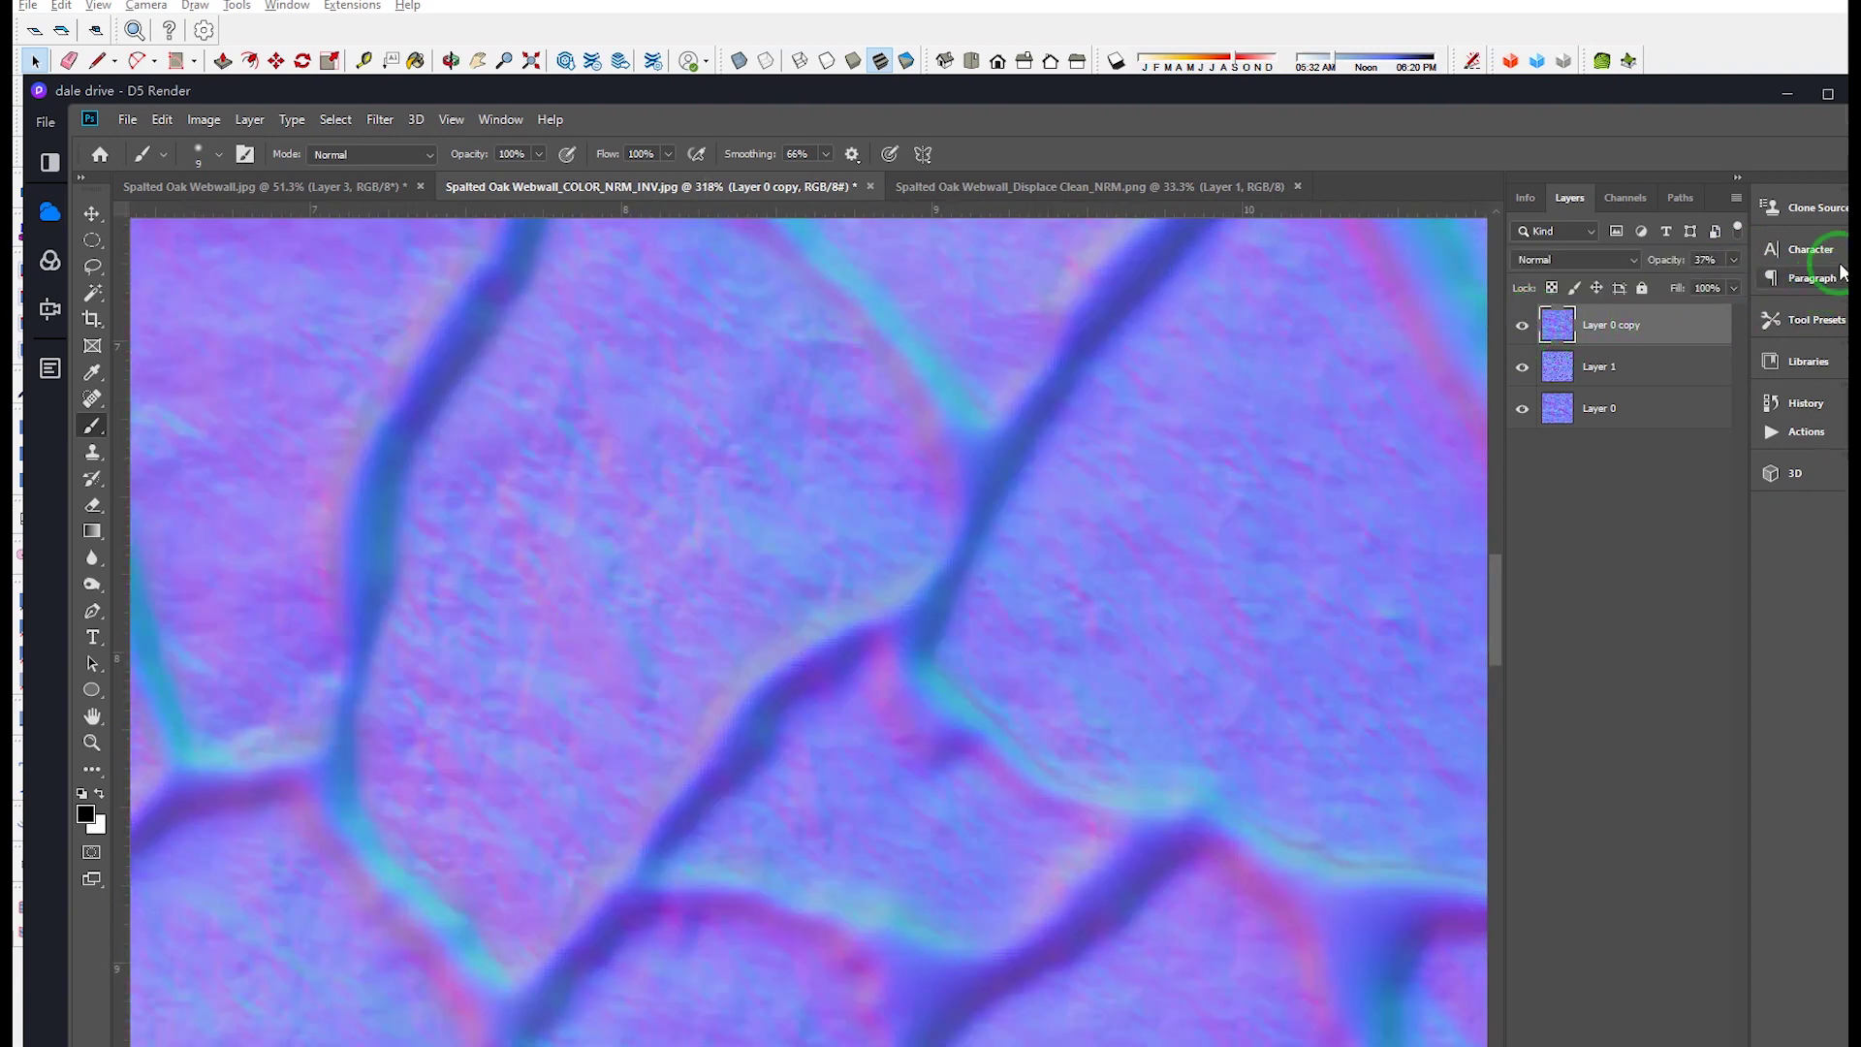
# Step: Set the Layer 0 copy's opacity to 32% and compare the stone detail with that layer hidden and shown
pyautogui.moveTo(1675, 285); pyautogui.dragTo(1669, 283)
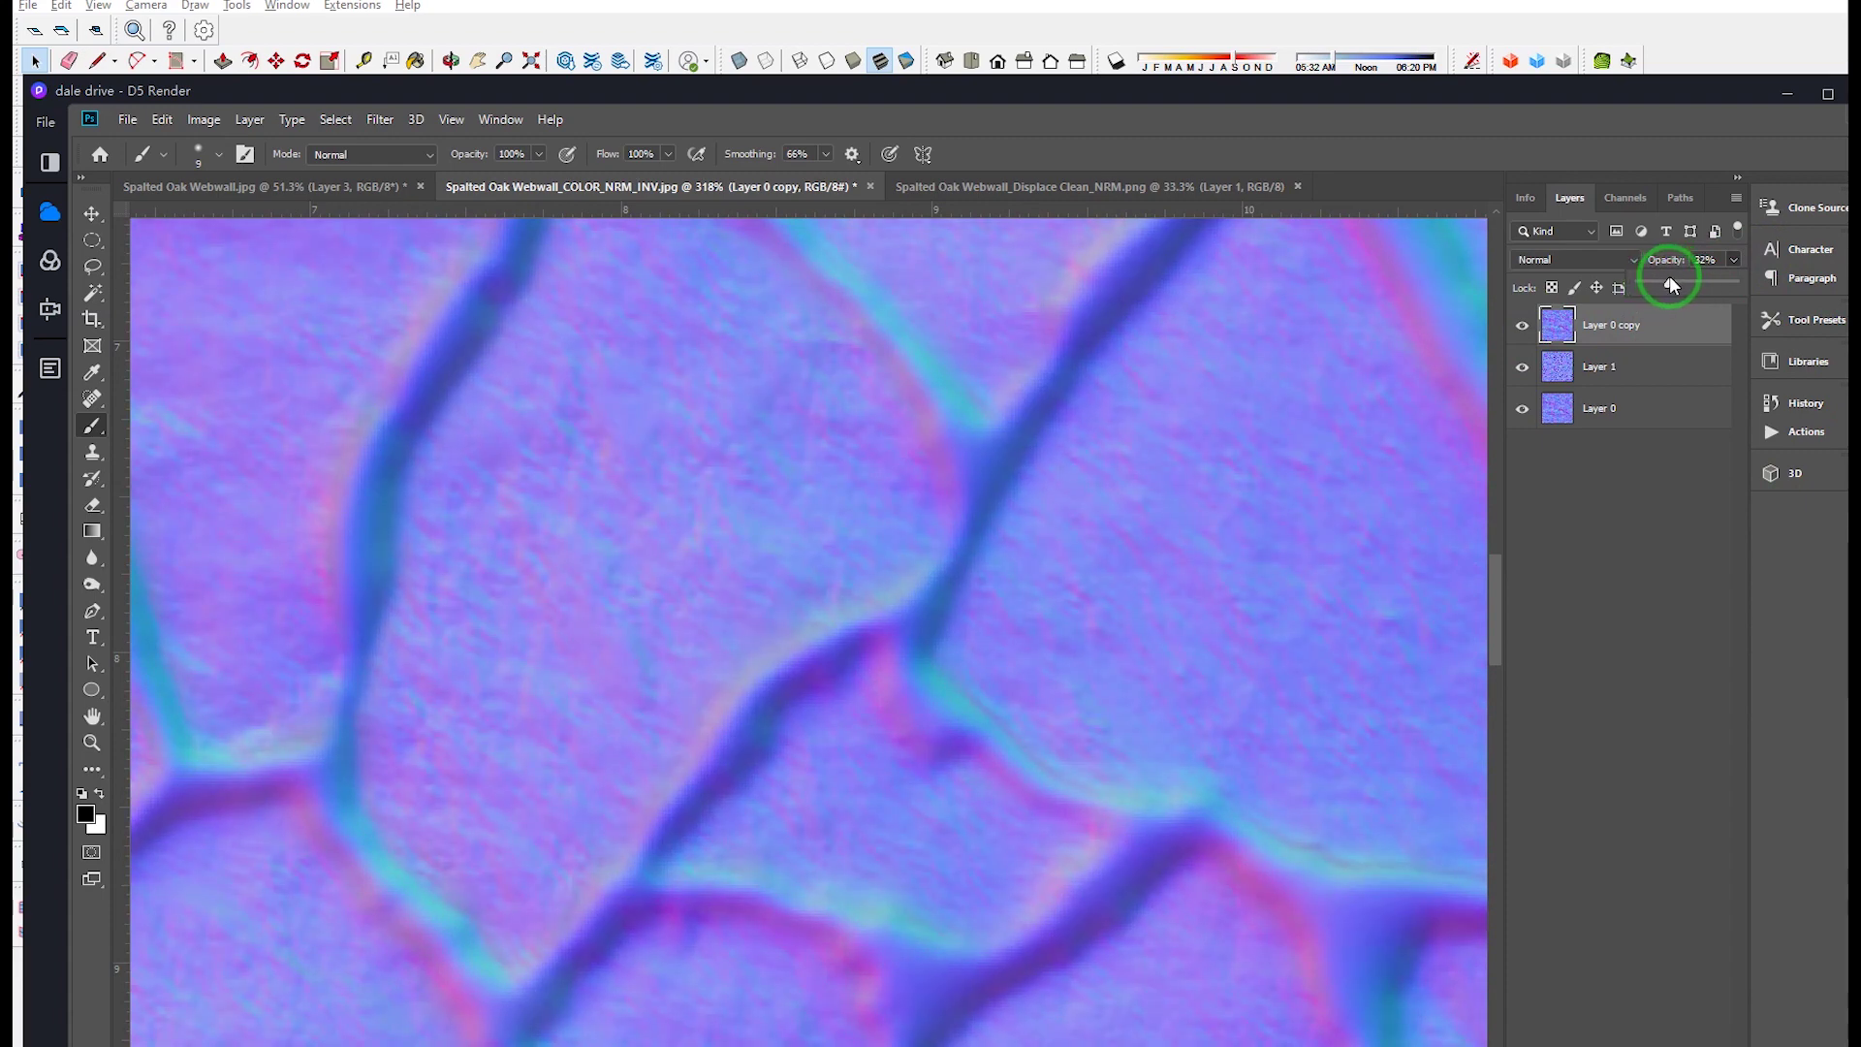
pyautogui.keyDown('alt'); pyautogui.scroll(-10, 636, 644); pyautogui.keyUp('alt')
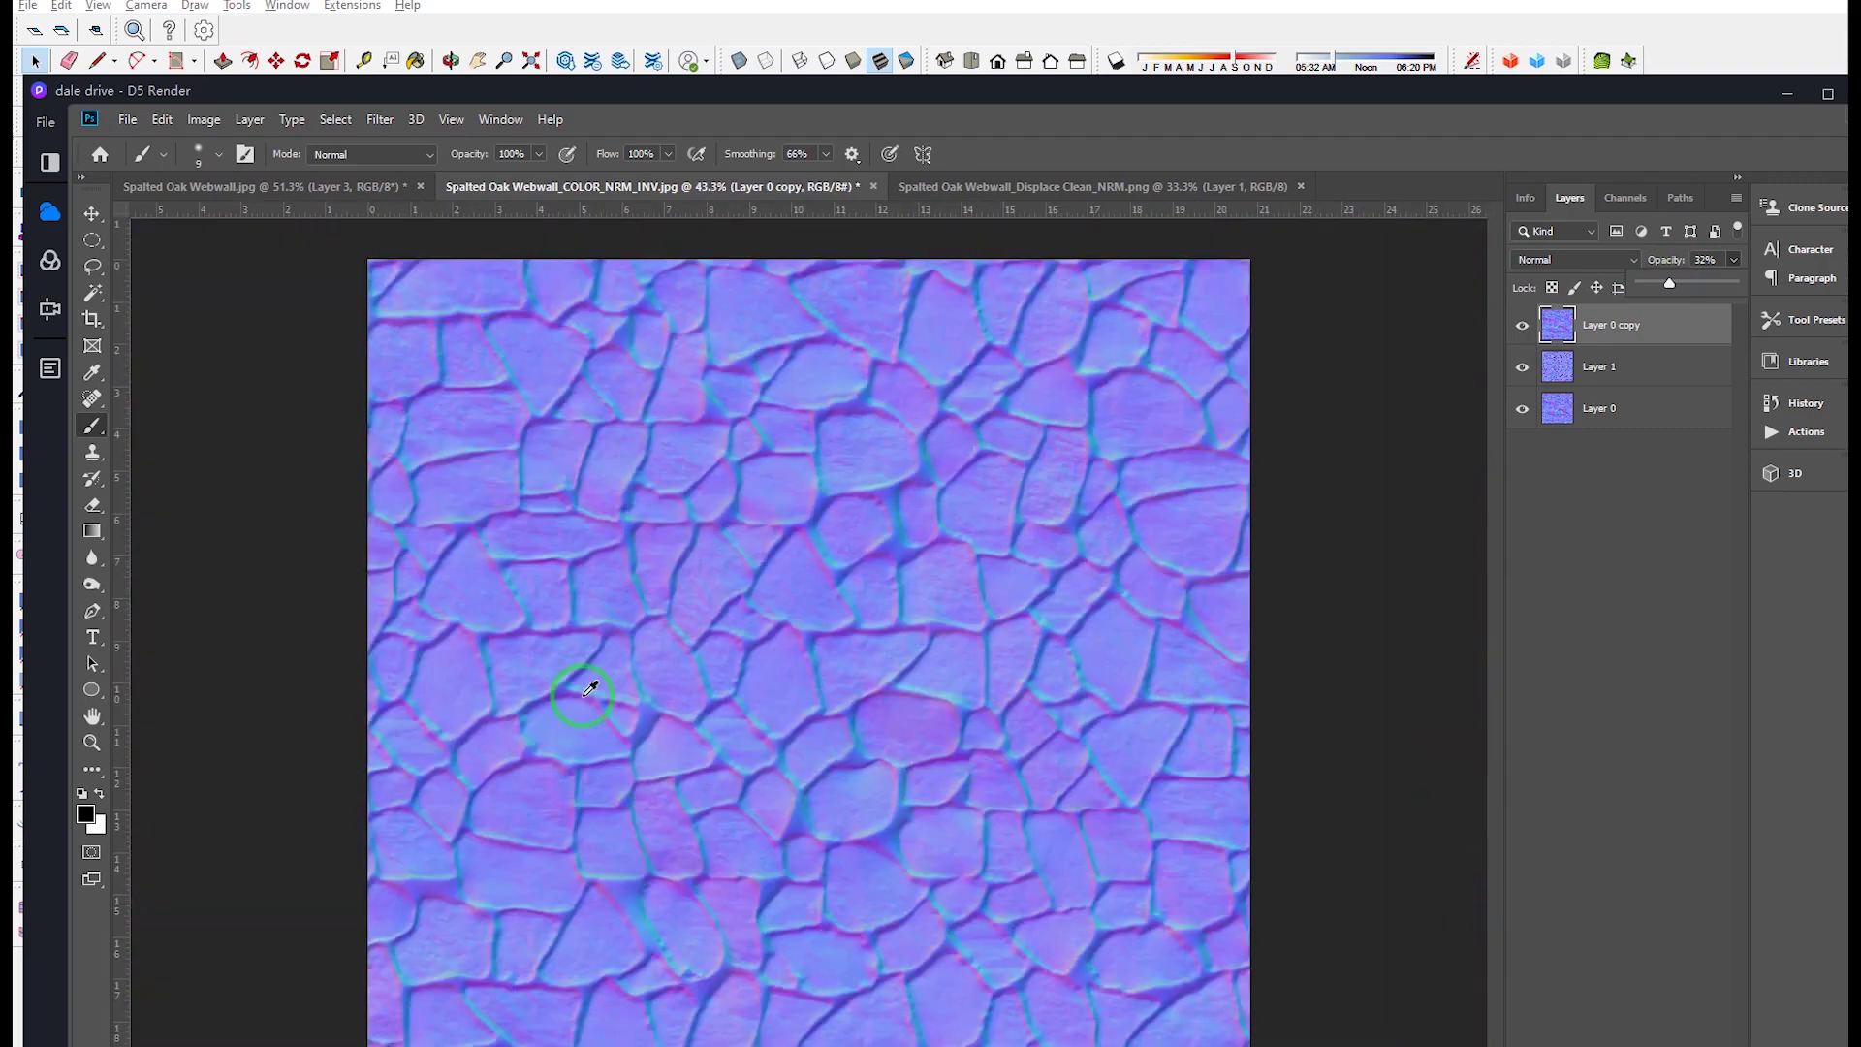
pyautogui.keyDown('alt'); pyautogui.scroll(5, 589, 689); pyautogui.keyUp('alt')
pyautogui.click(1522, 333)
pyautogui.click(1525, 332)
pyautogui.keyDown('alt'); pyautogui.scroll(-3, 685, 623); pyautogui.keyUp('alt')
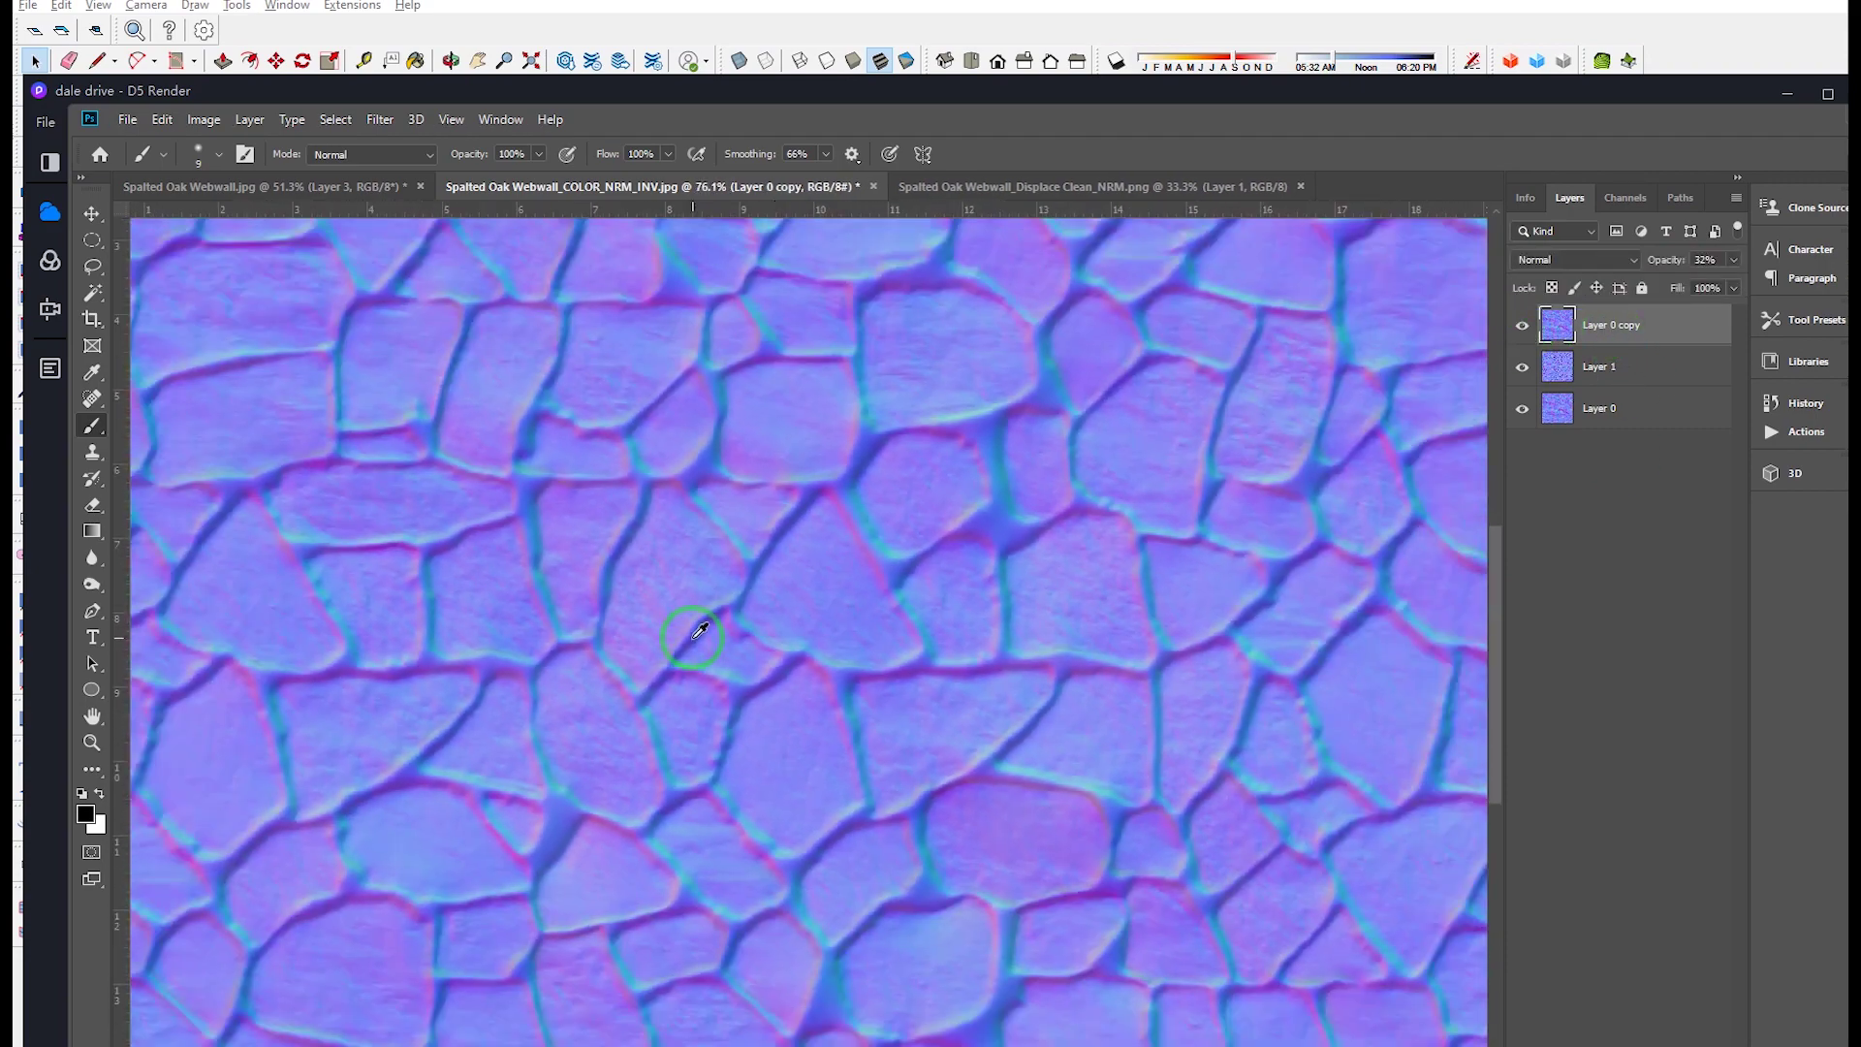
# Step: Save the blended normal map as a JPEG named Spalted Oak Webwall_NRM2.jpg at quality 11 in the 07g Mosaic Line texture folder
pyautogui.click(129, 120)
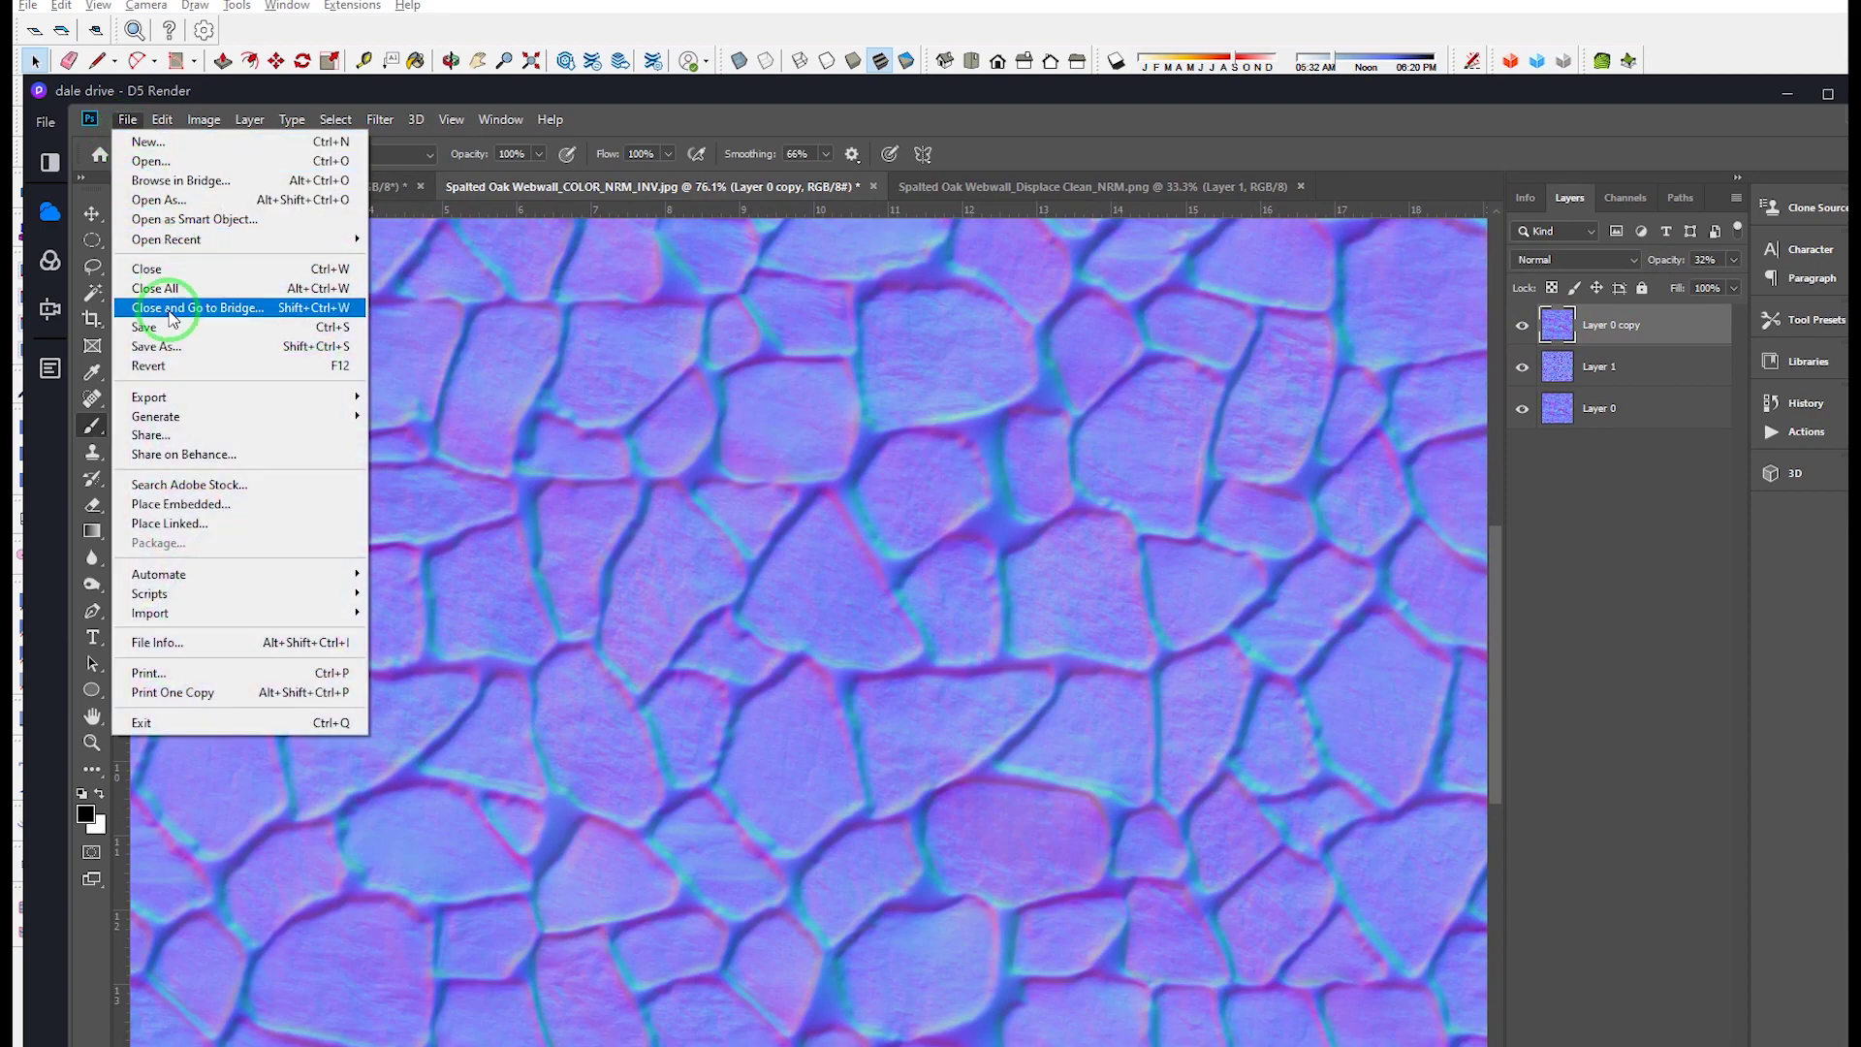
pyautogui.click(189, 346)
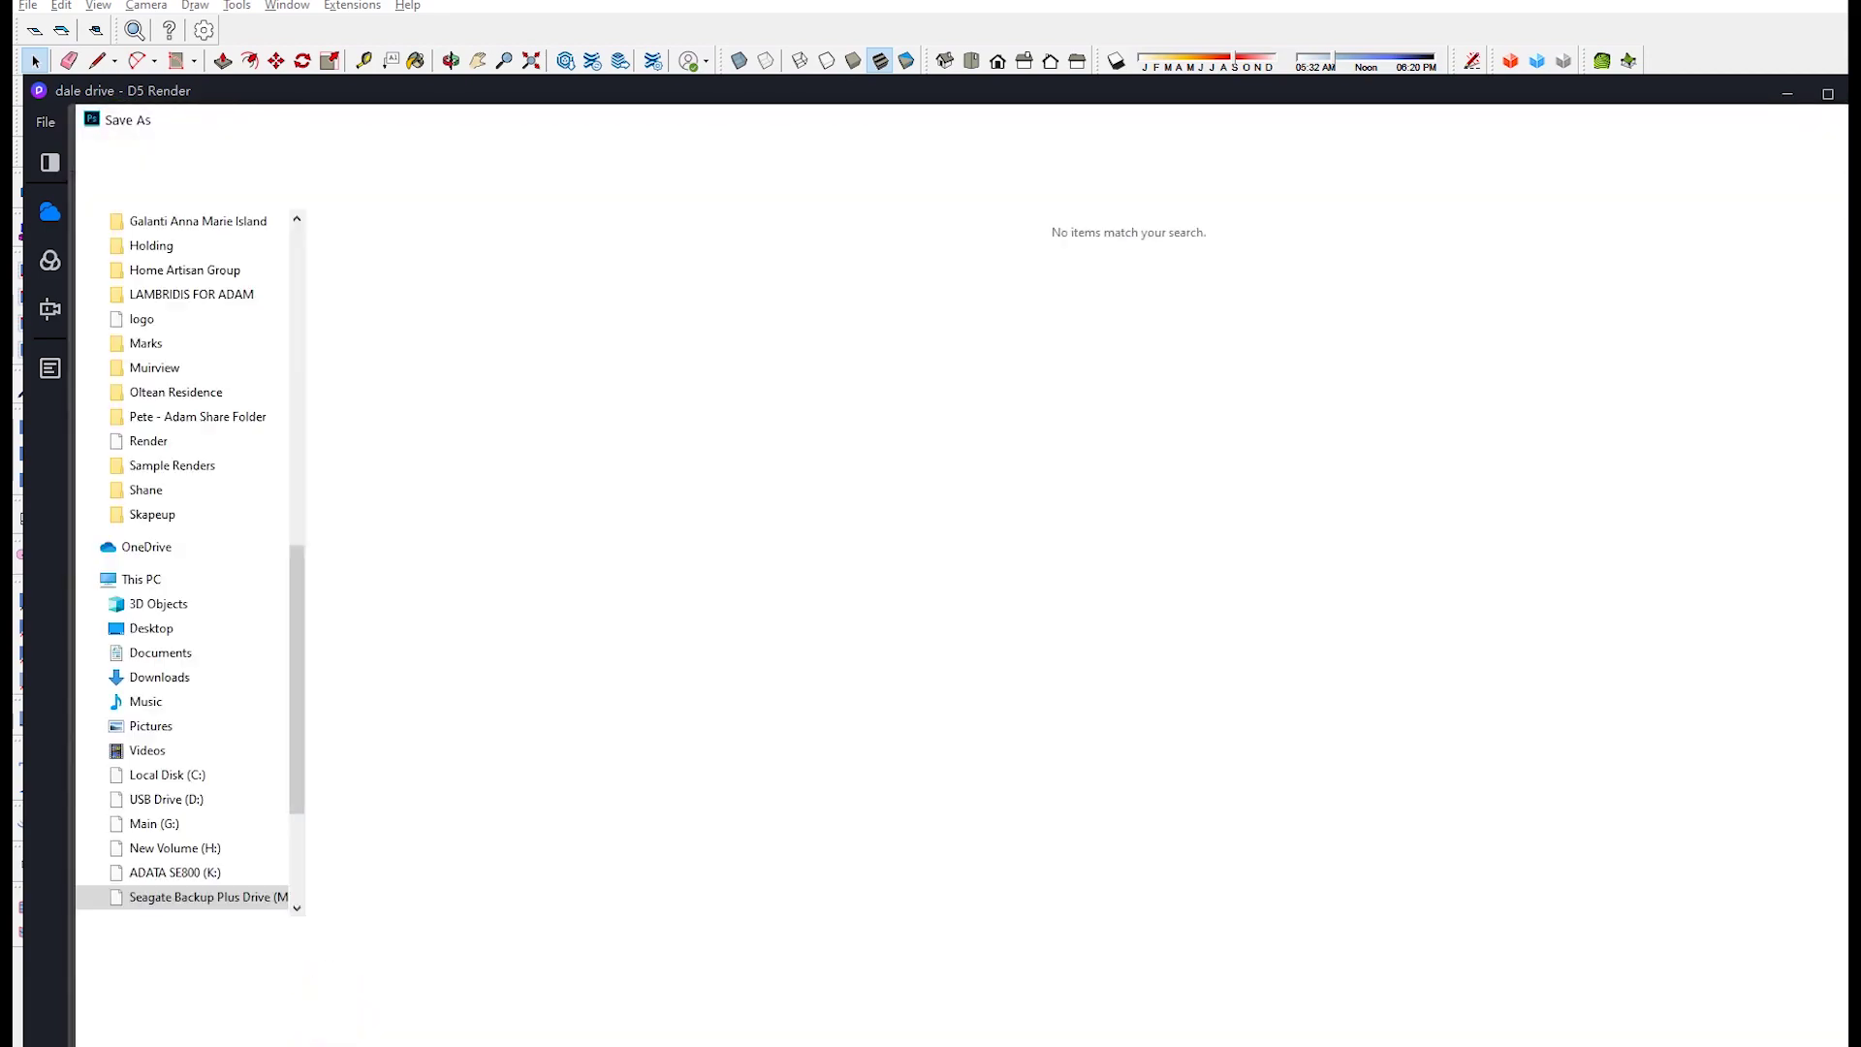
pyautogui.click(369, 969)
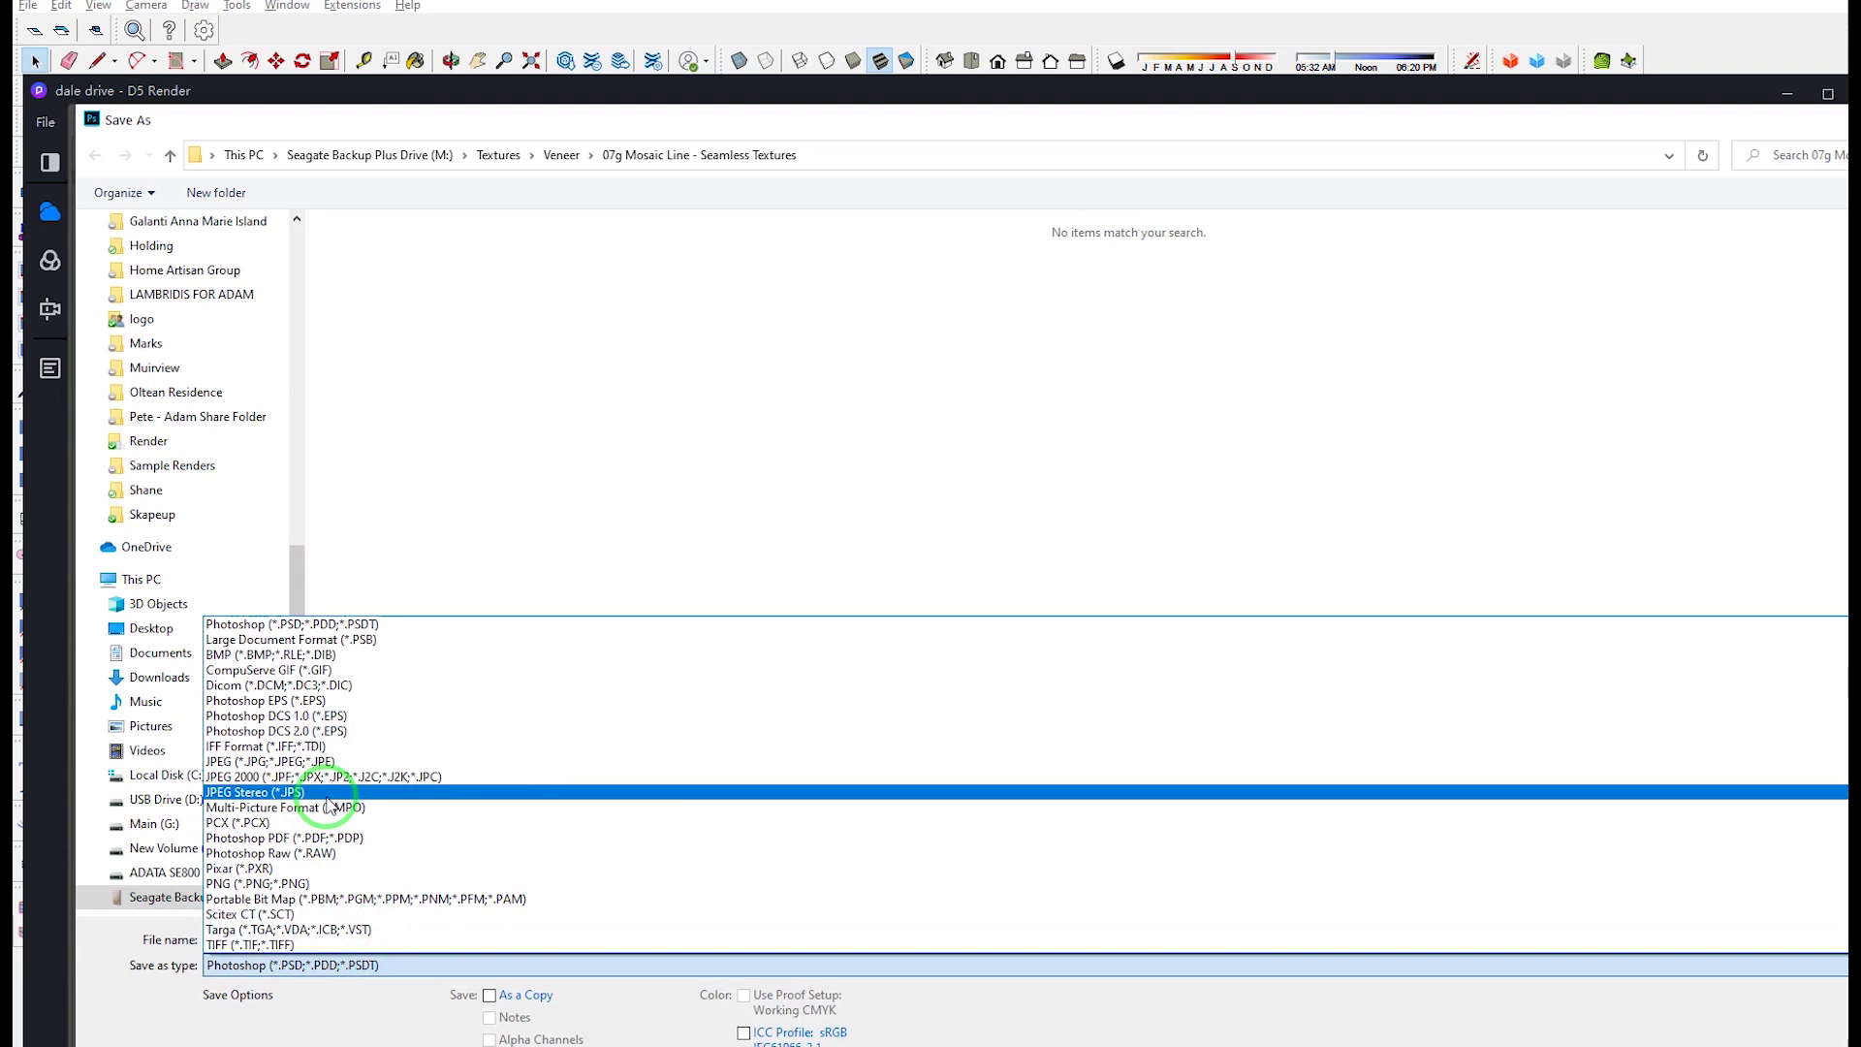
pyautogui.click(320, 762)
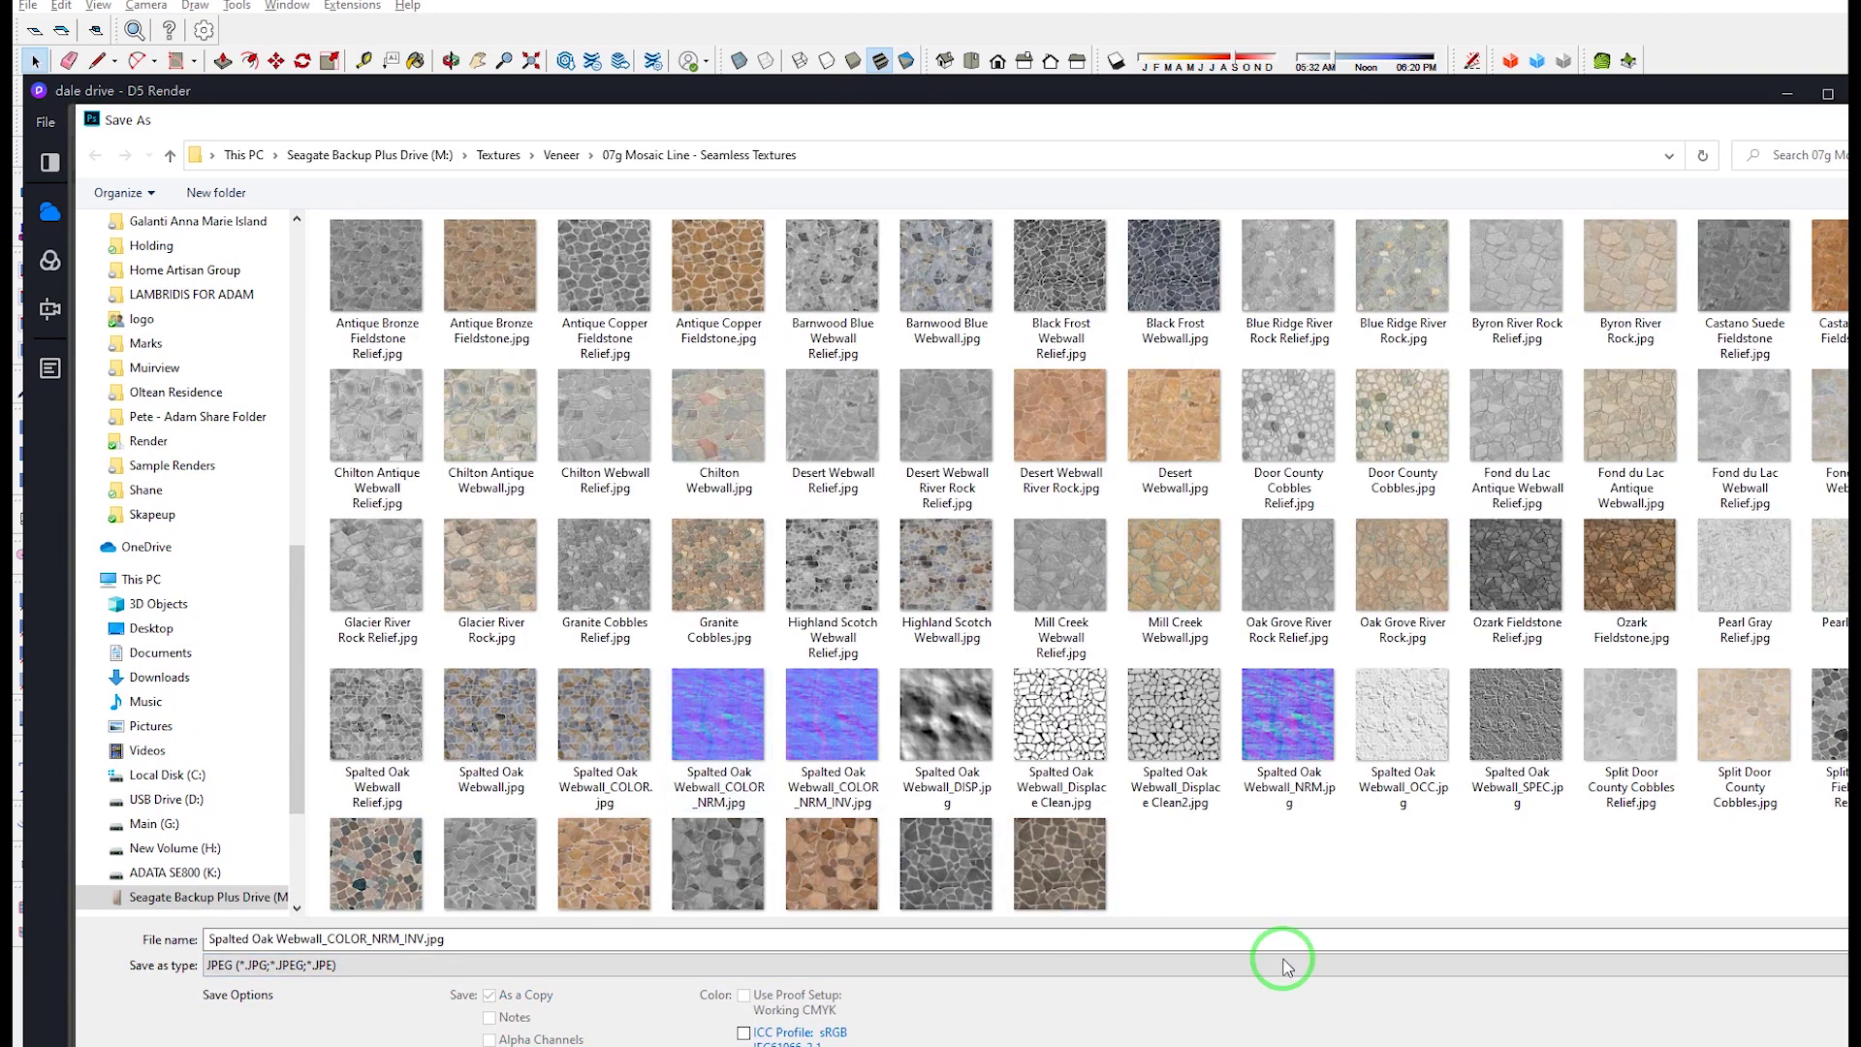
pyautogui.click(1323, 806)
pyautogui.click(360, 939)
pyautogui.click(354, 940)
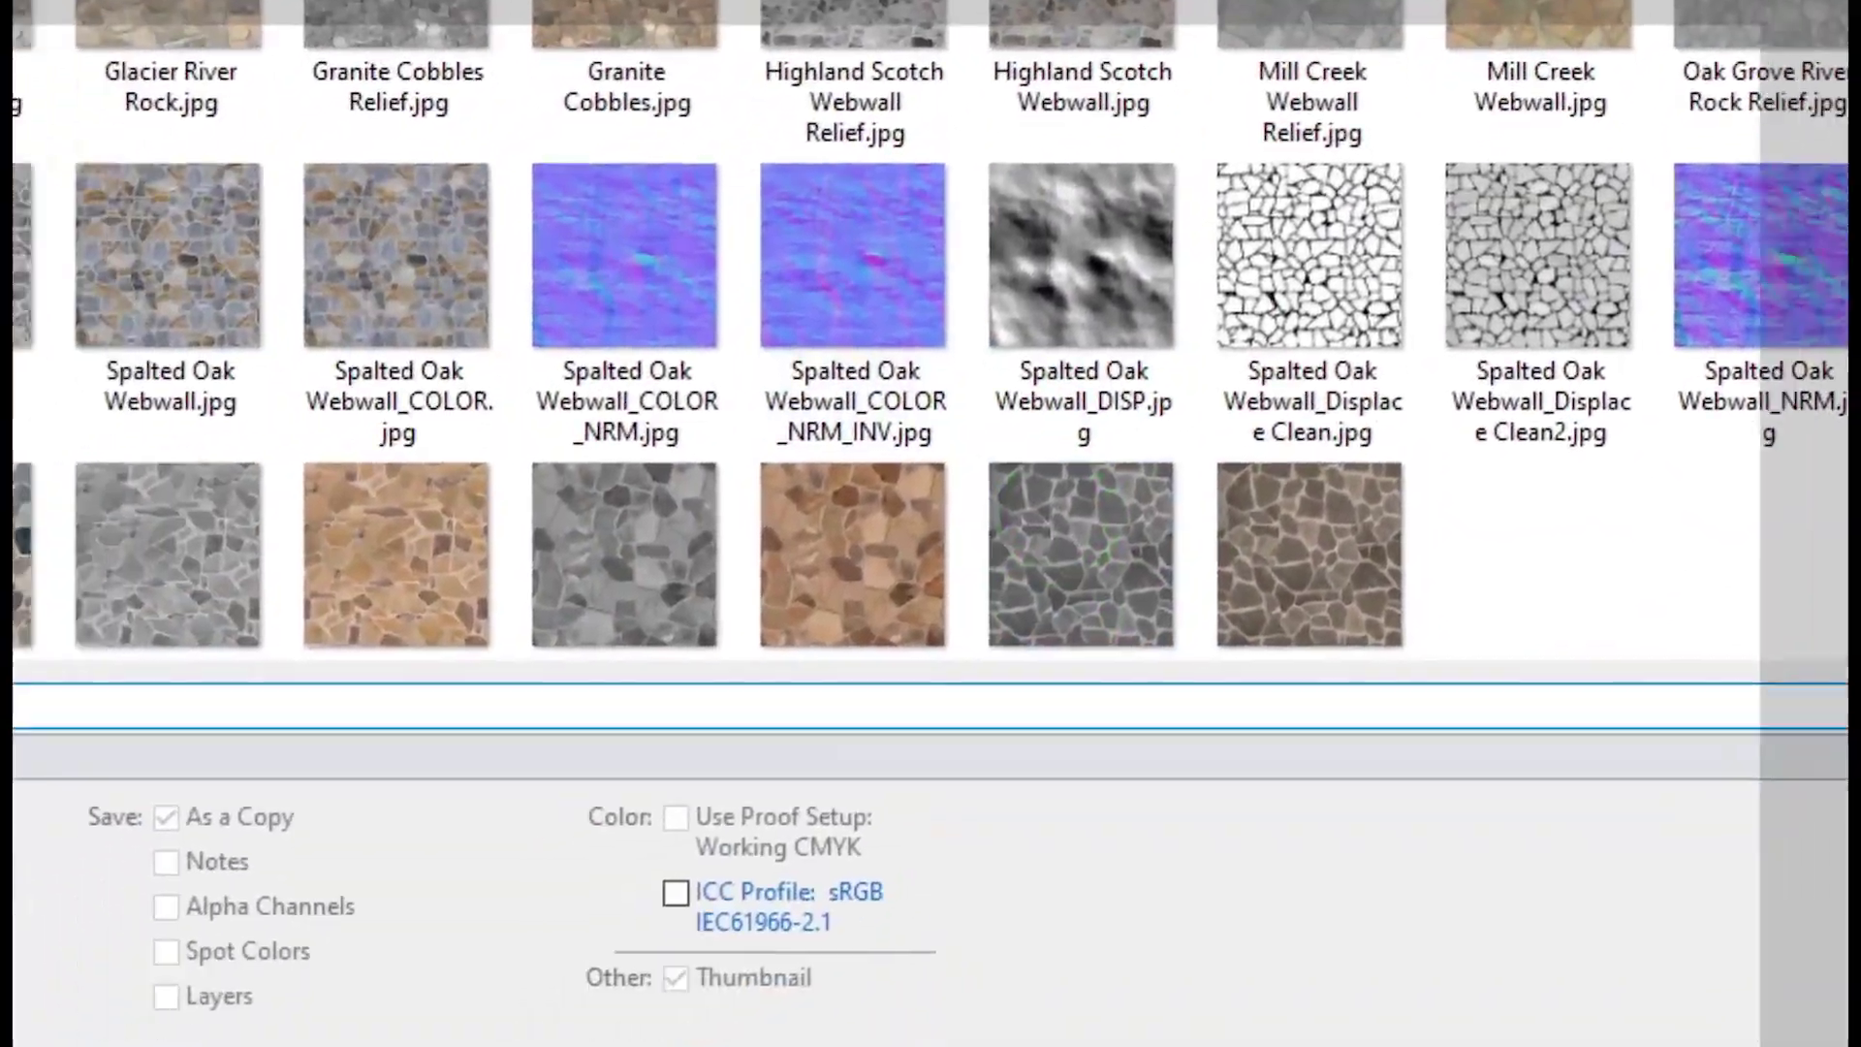
pyautogui.write('2')
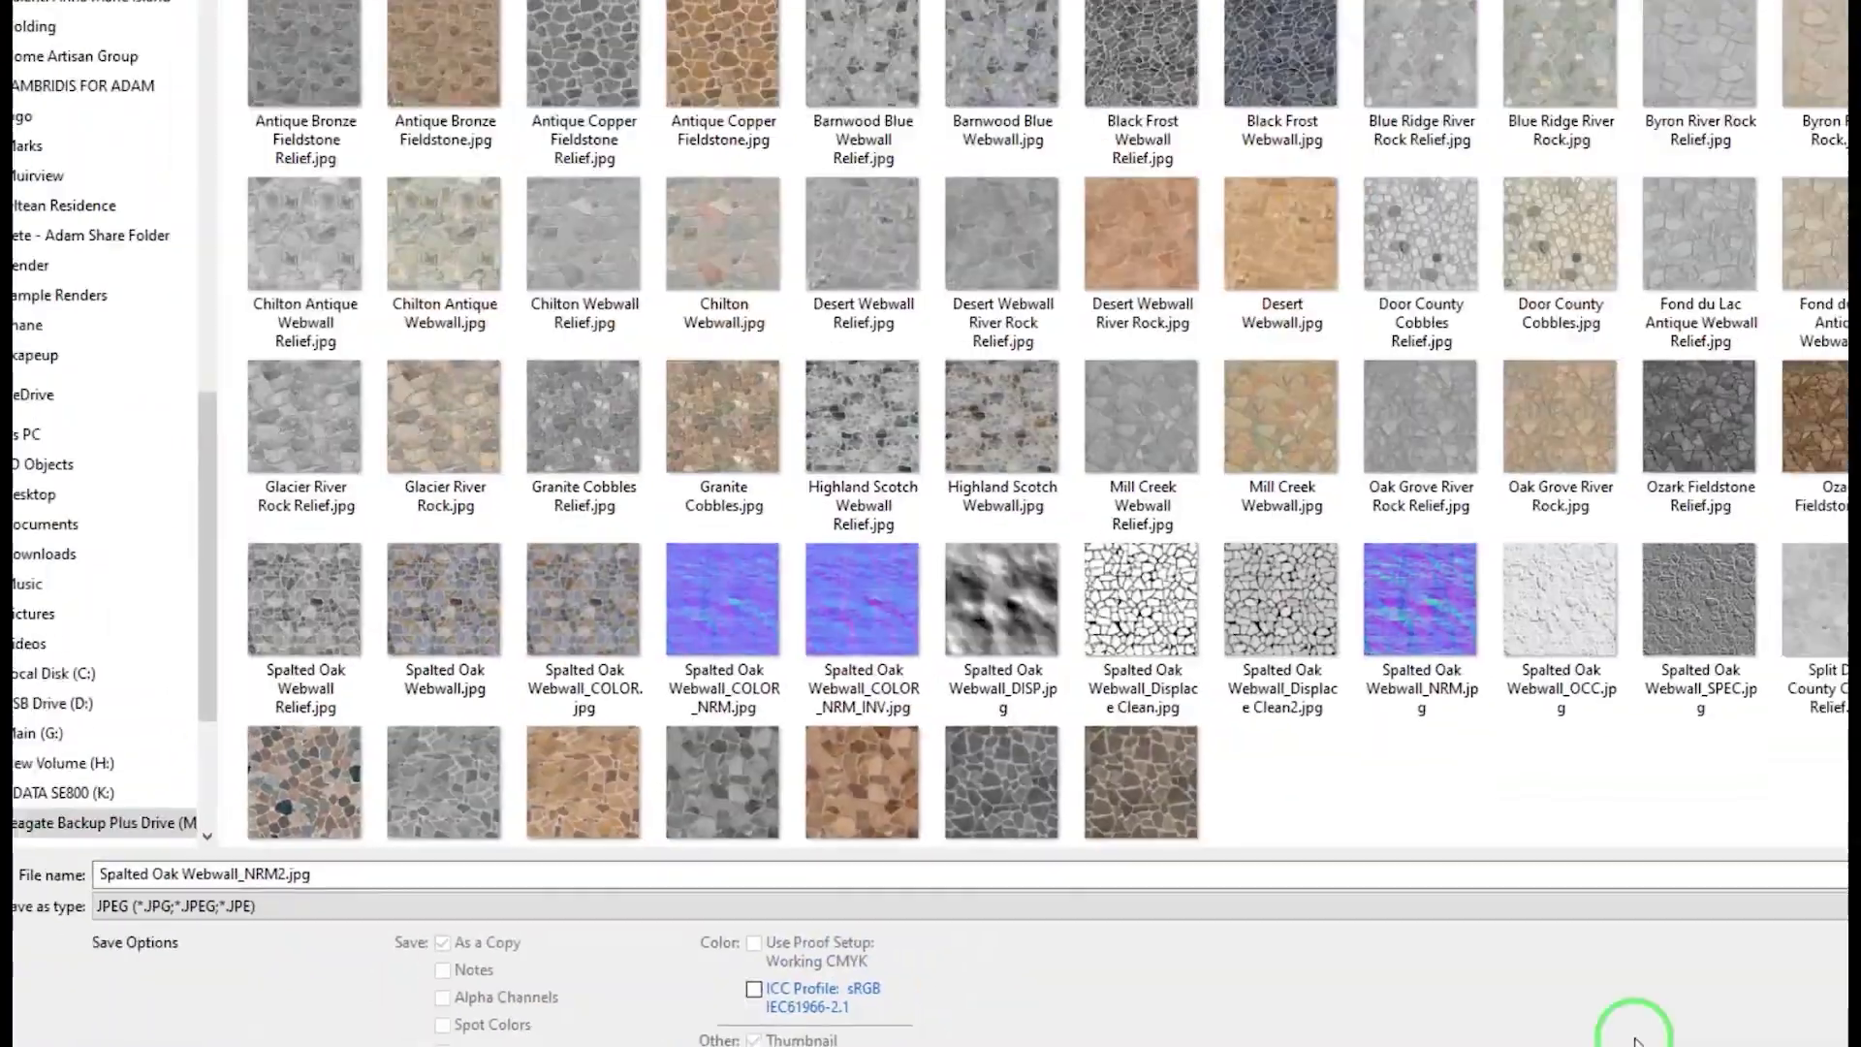
pyautogui.press('Return')
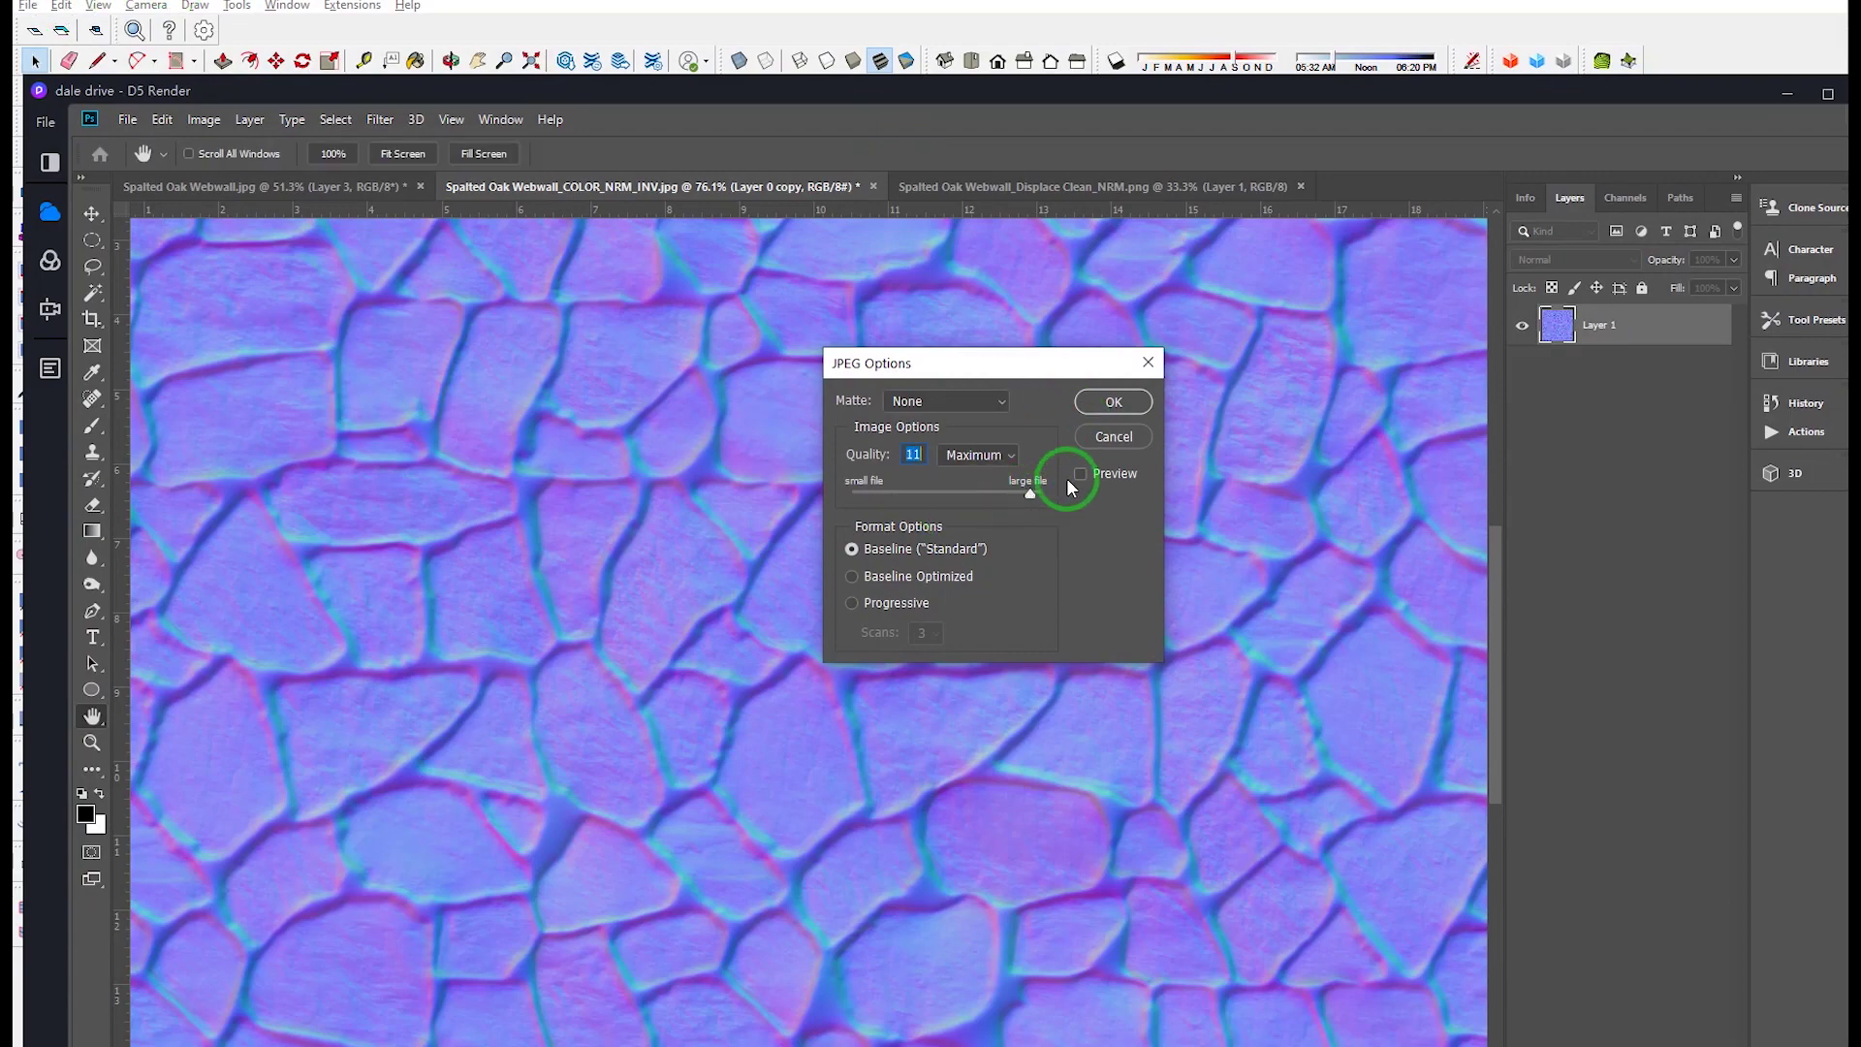
pyautogui.click(1111, 402)
# Step: Switch to D5 Render and replace Material17's normal map with Spalted Oak Webwall_NRM2.jpg from the 07g Mosaic Line texture folder
pyautogui.click(201, 93)
pyautogui.click(1829, 795)
pyautogui.click(1435, 870)
pyautogui.click(1765, 921)
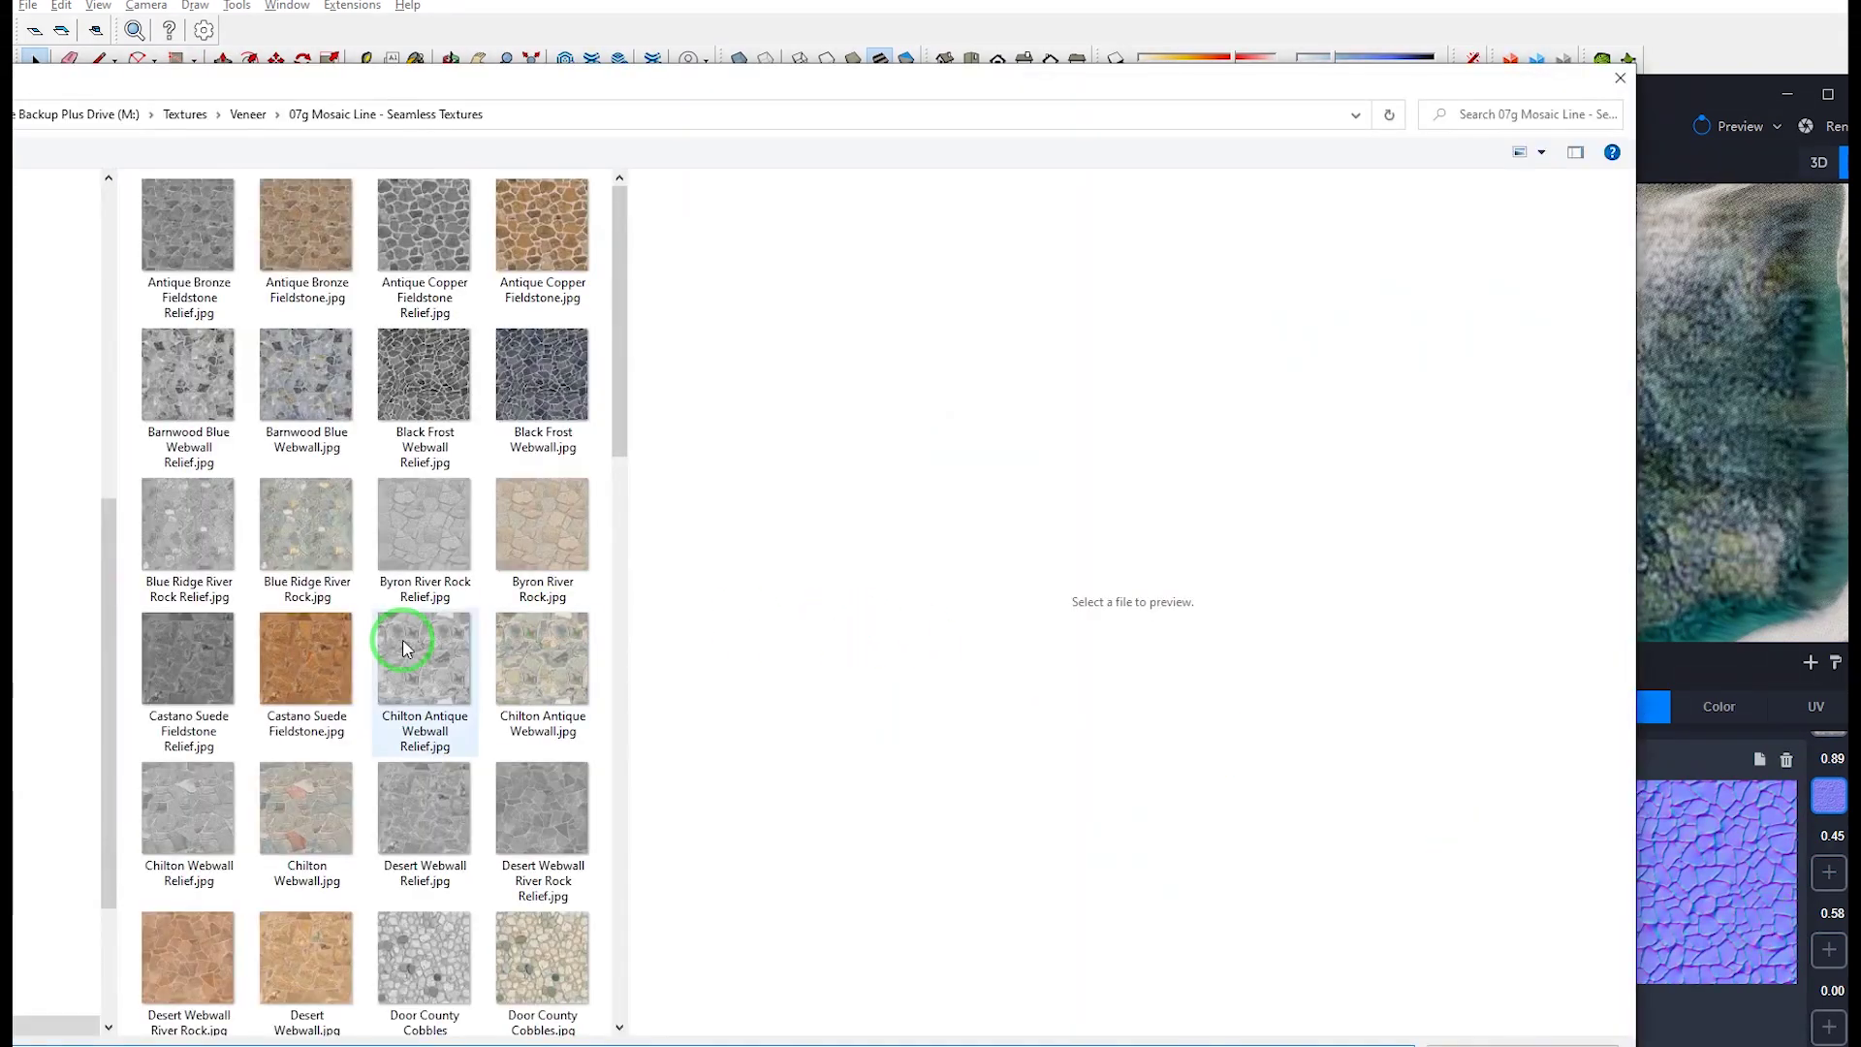
pyautogui.scroll(-10, 405, 651)
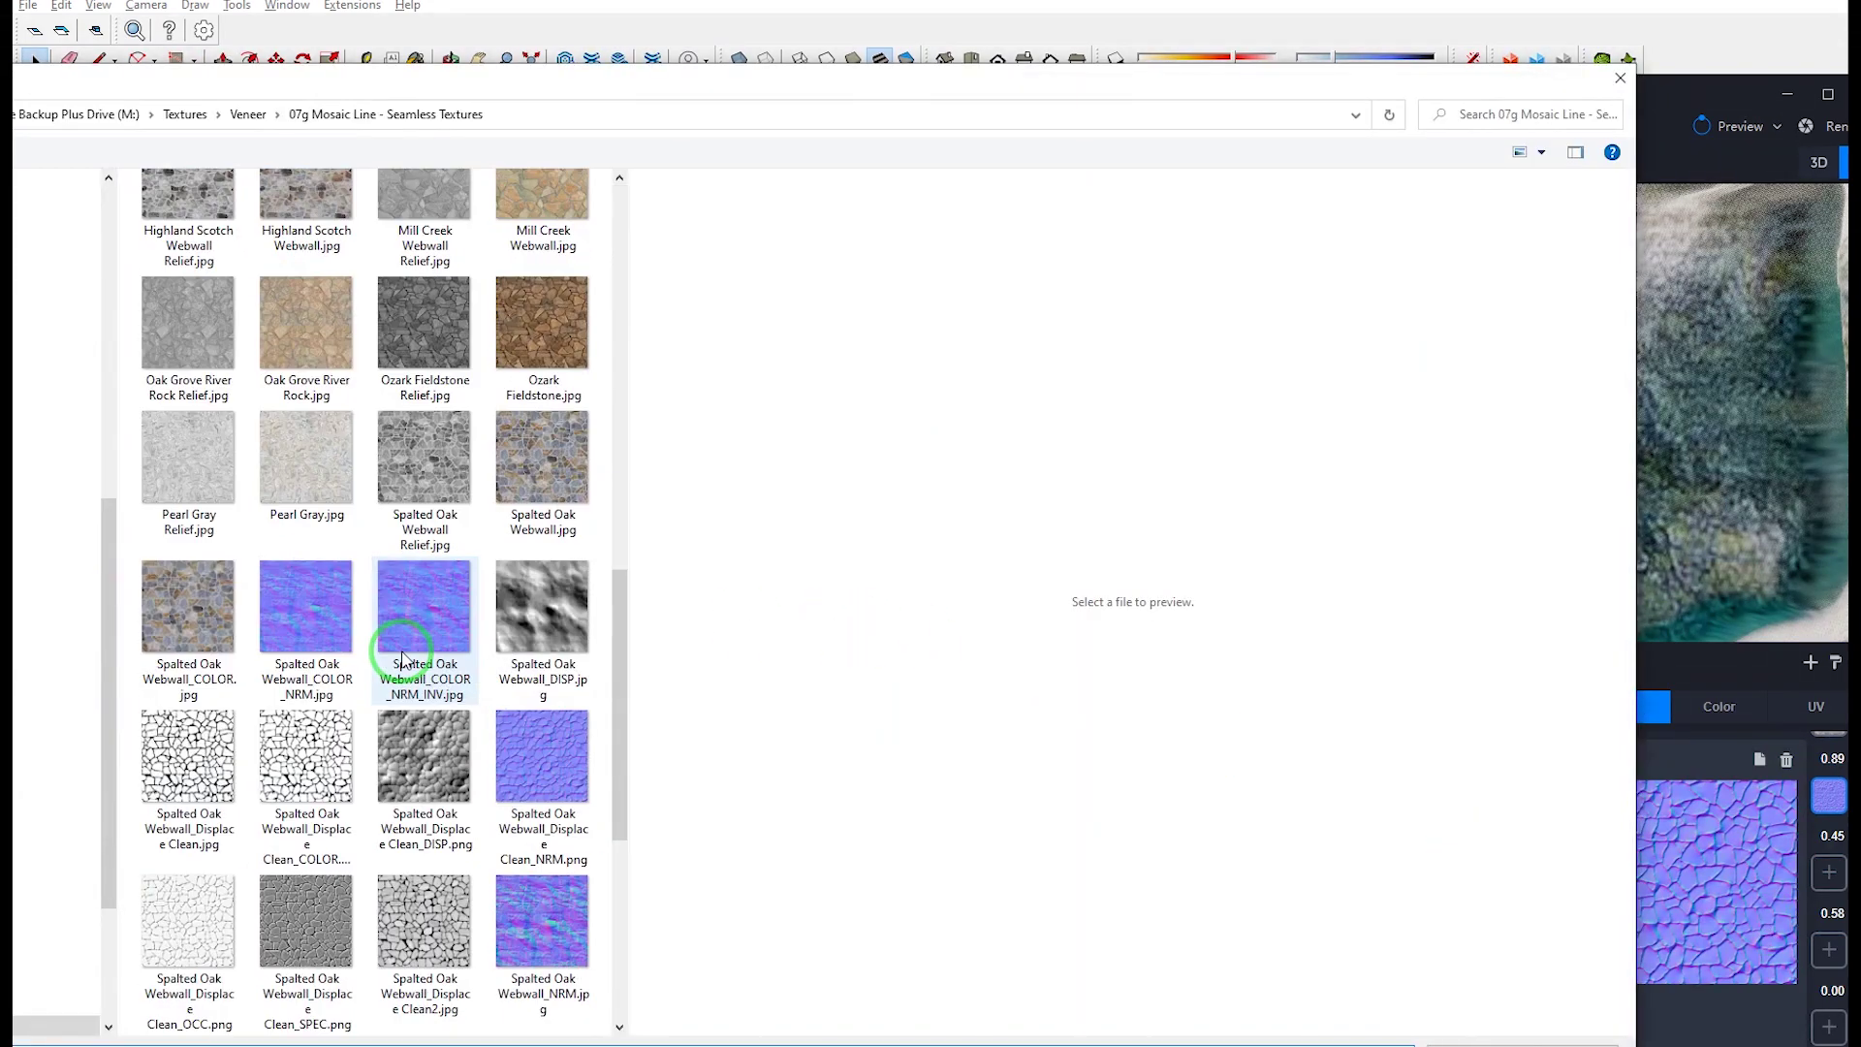
pyautogui.scroll(-5, 405, 652)
pyautogui.doubleClick(191, 523)
pyautogui.click(1713, 935)
pyautogui.click(1620, 416)
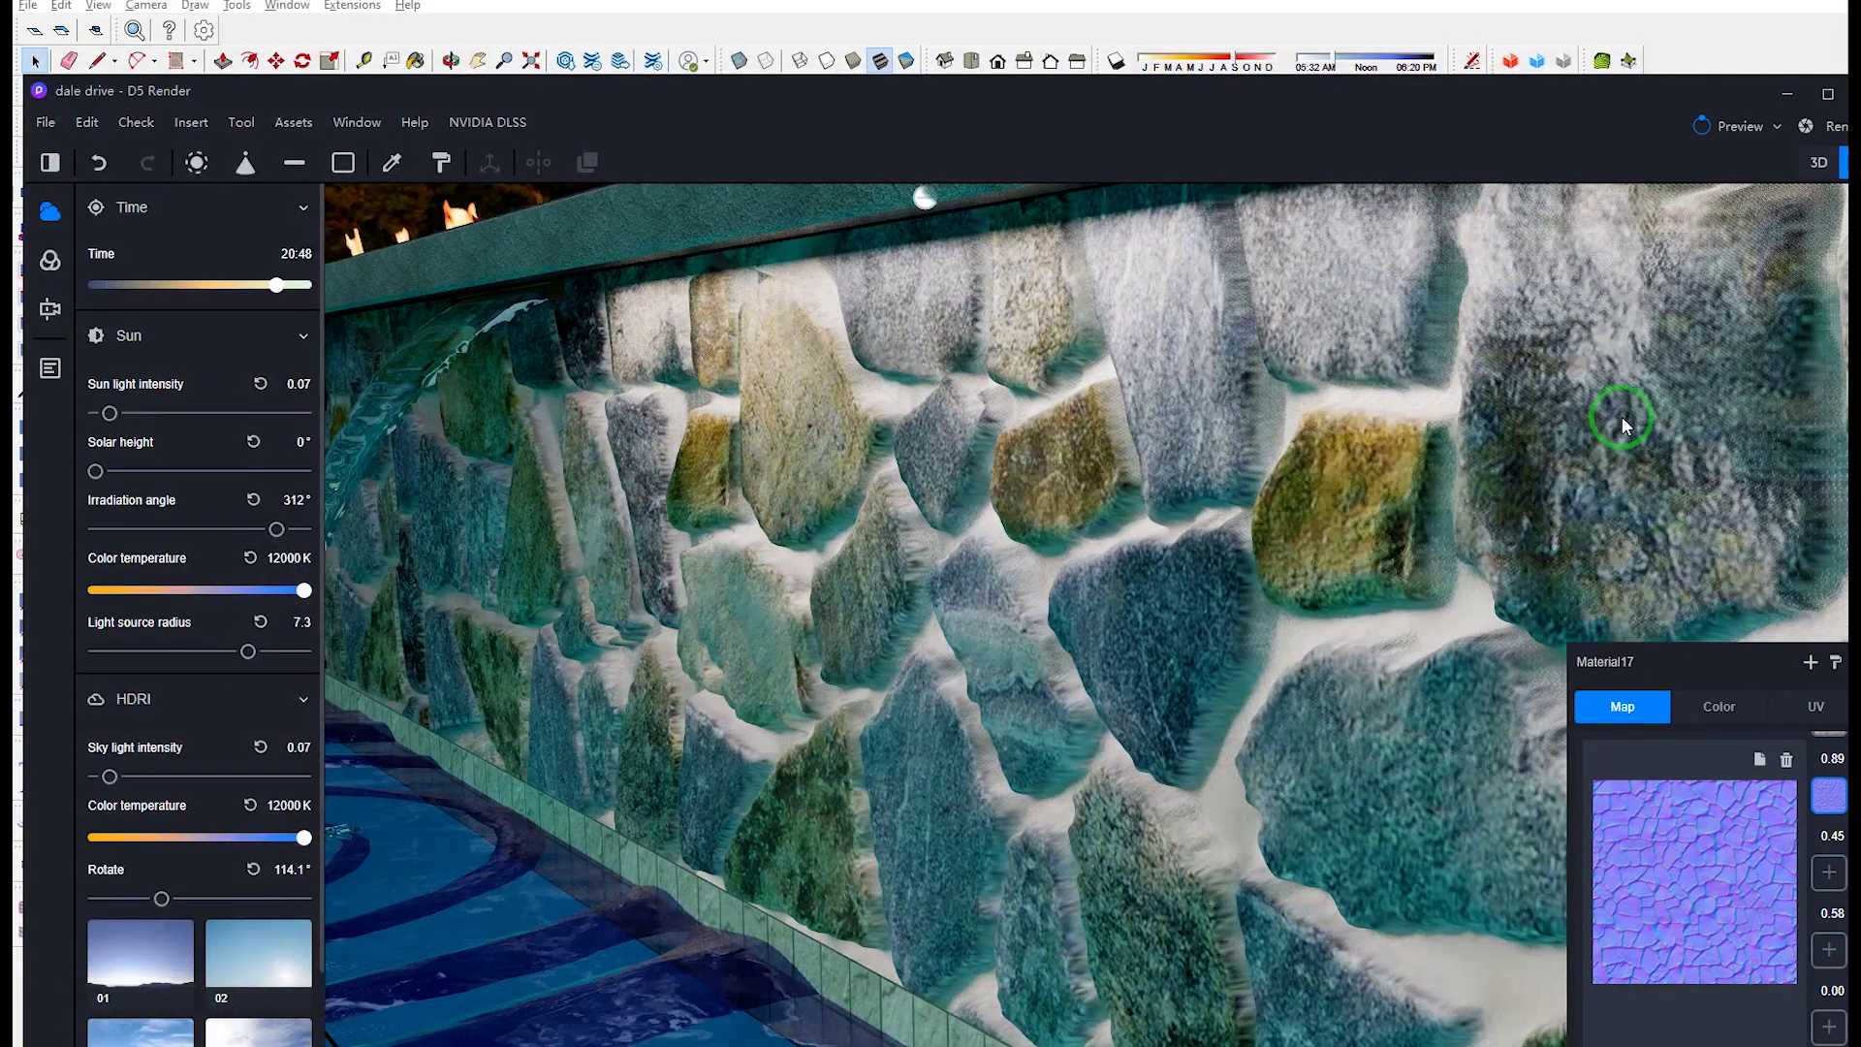
pyautogui.click(987, 508)
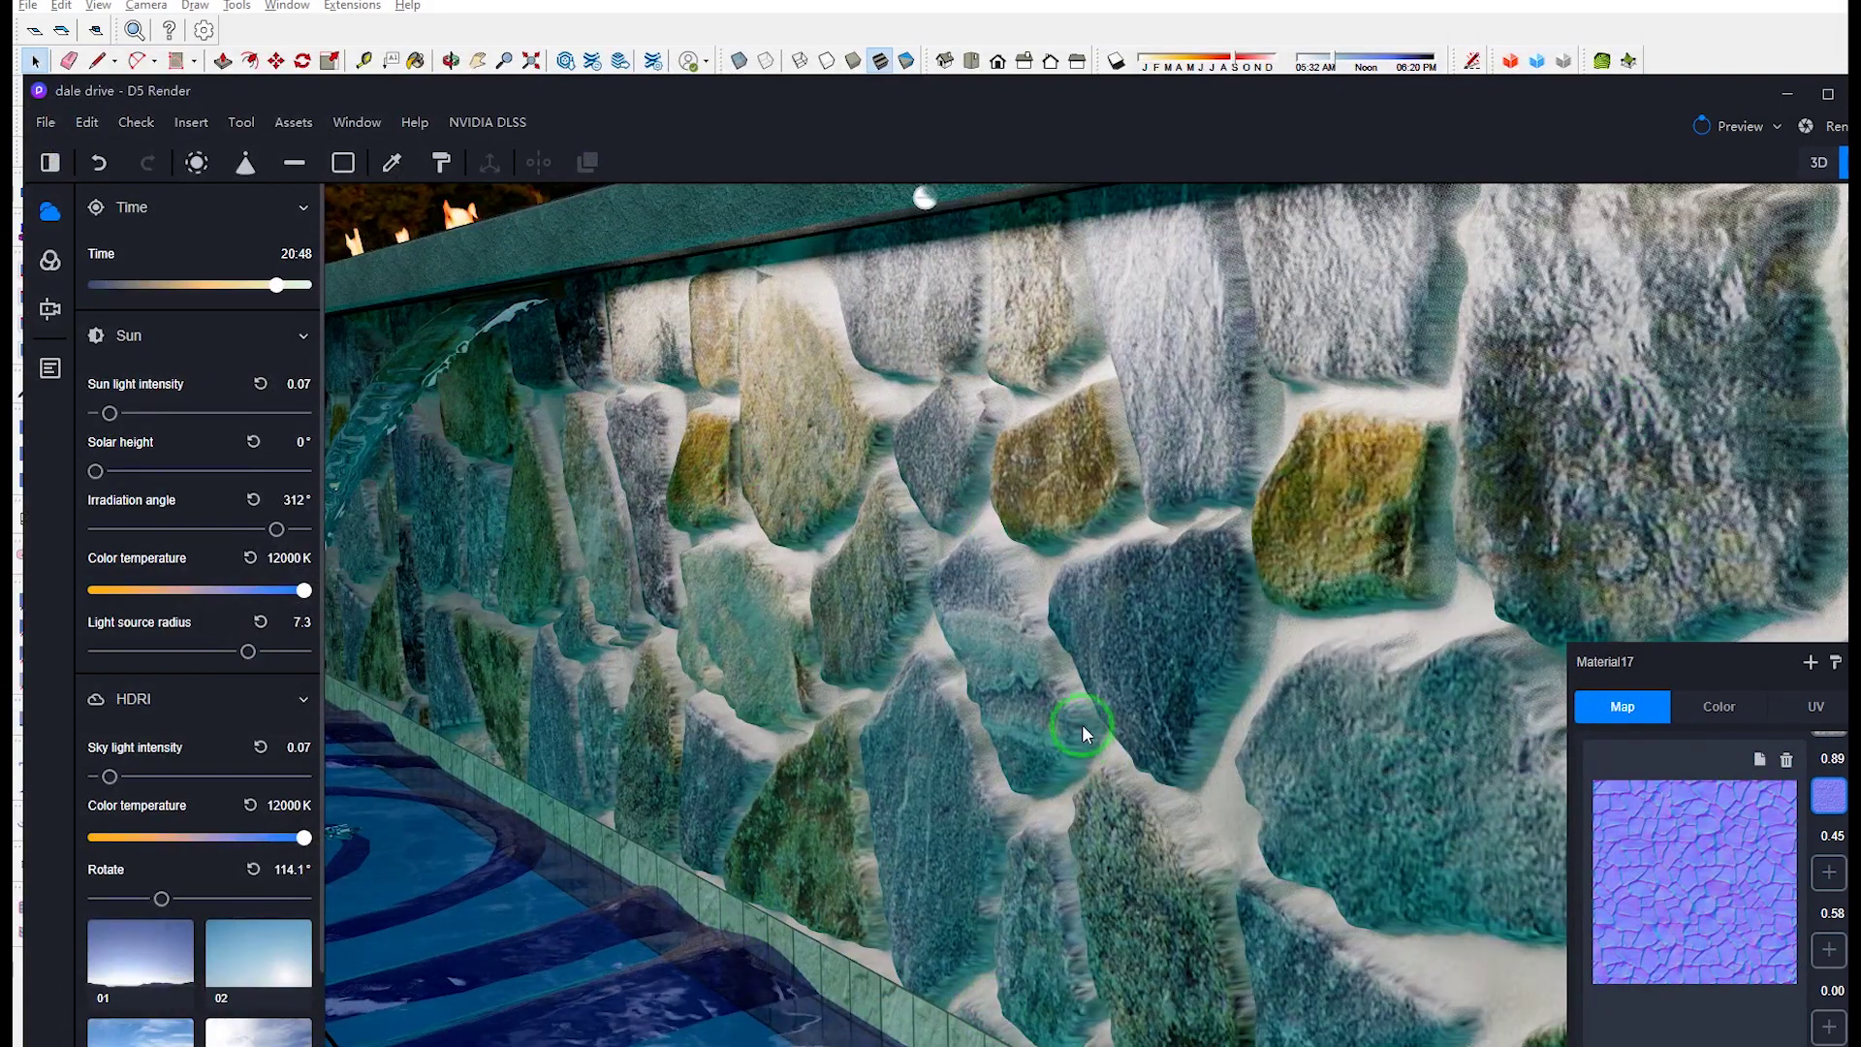
# Step: Examine the stone veneer wall close up and from a distance to judge the blended normal map's surface detail and joints
pyautogui.scroll(-5, 1078, 624)
pyautogui.scroll(-3, 1080, 622)
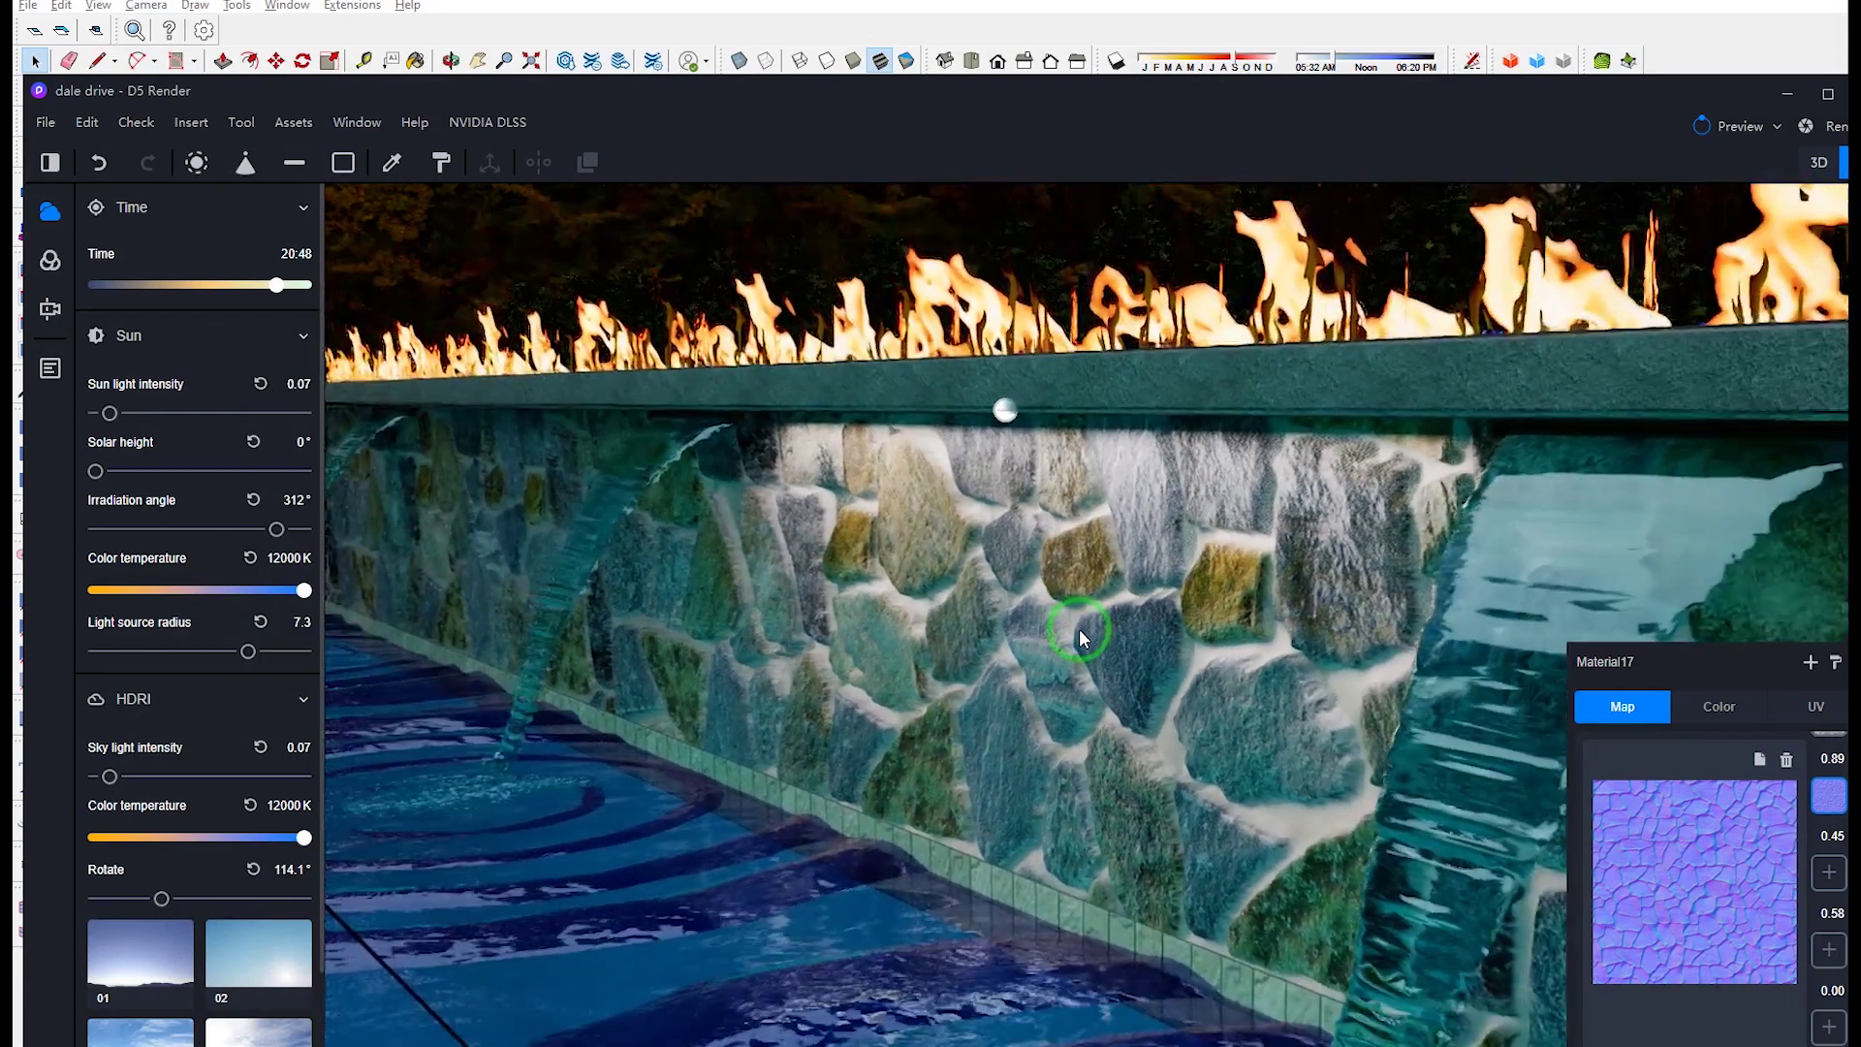
pyautogui.scroll(2, 1030, 692)
pyautogui.scroll(6, 1027, 690)
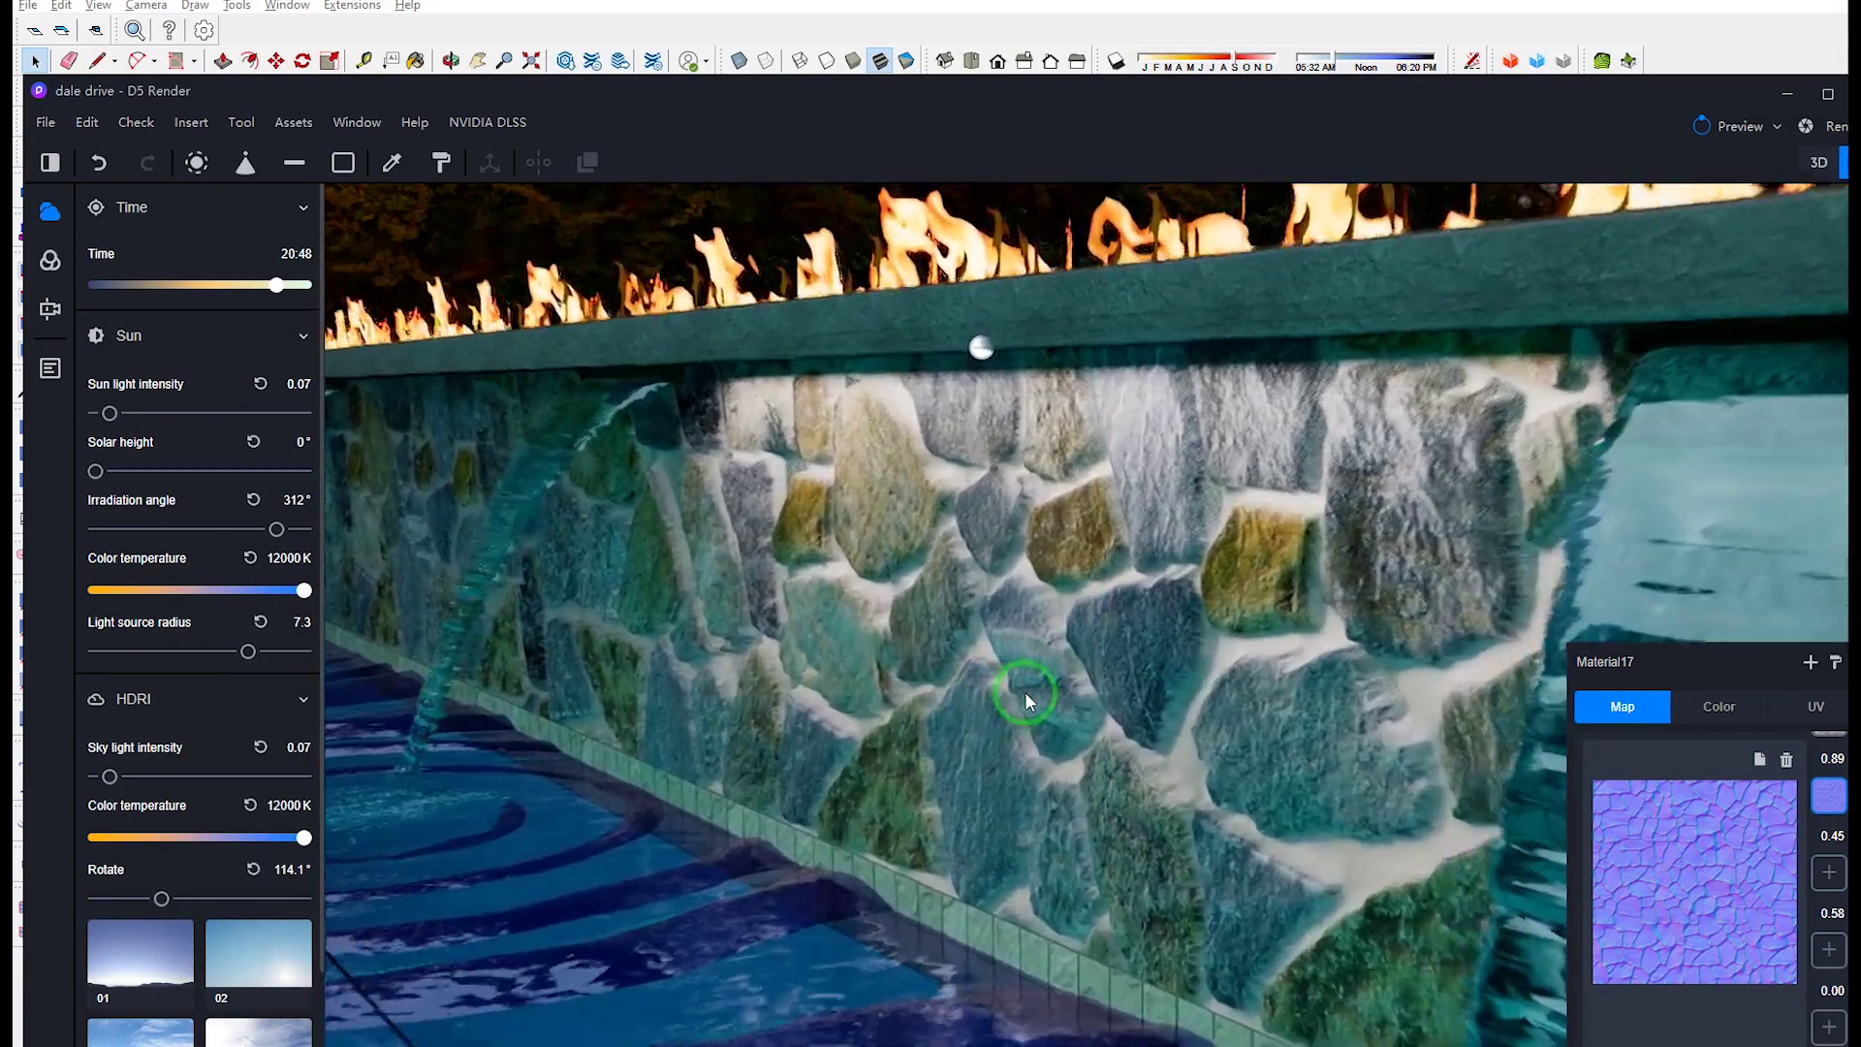
pyautogui.scroll(2, 1024, 692)
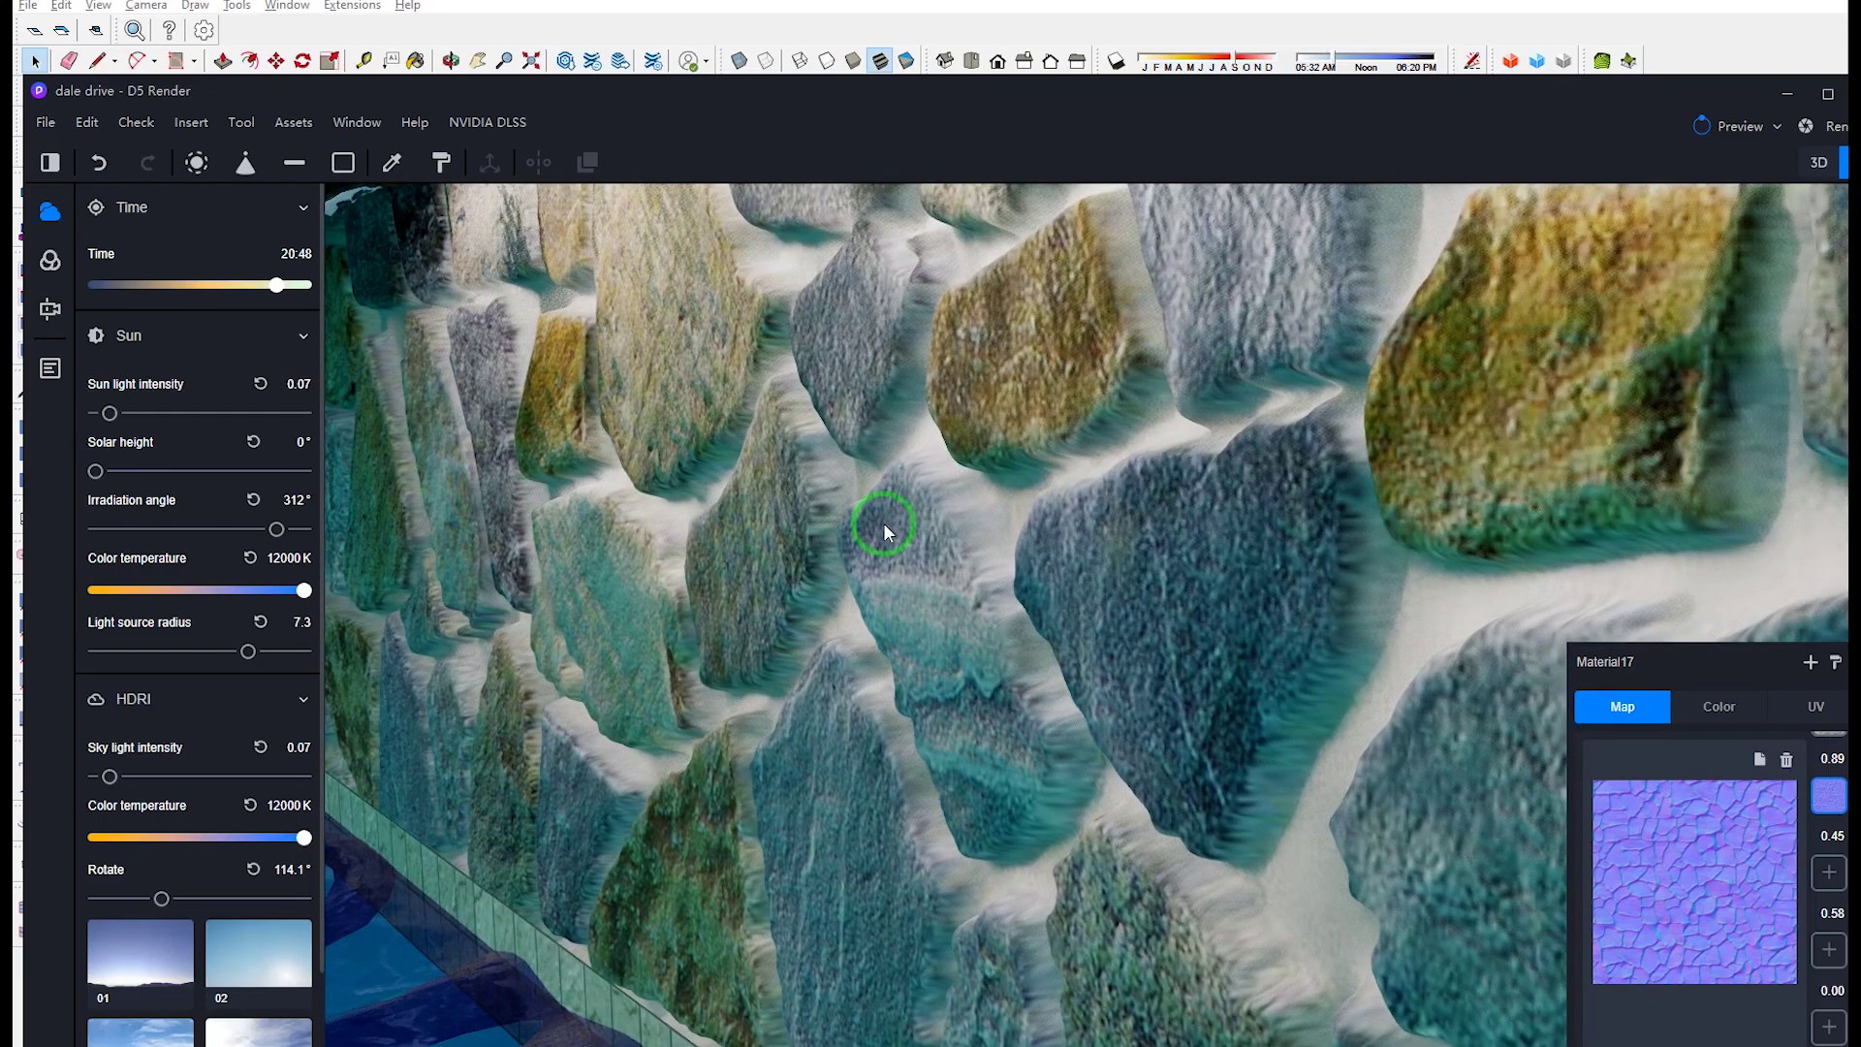
pyautogui.scroll(-4, 1073, 663)
pyautogui.moveTo(1073, 665); pyautogui.dragTo(1254, 791, button='right')
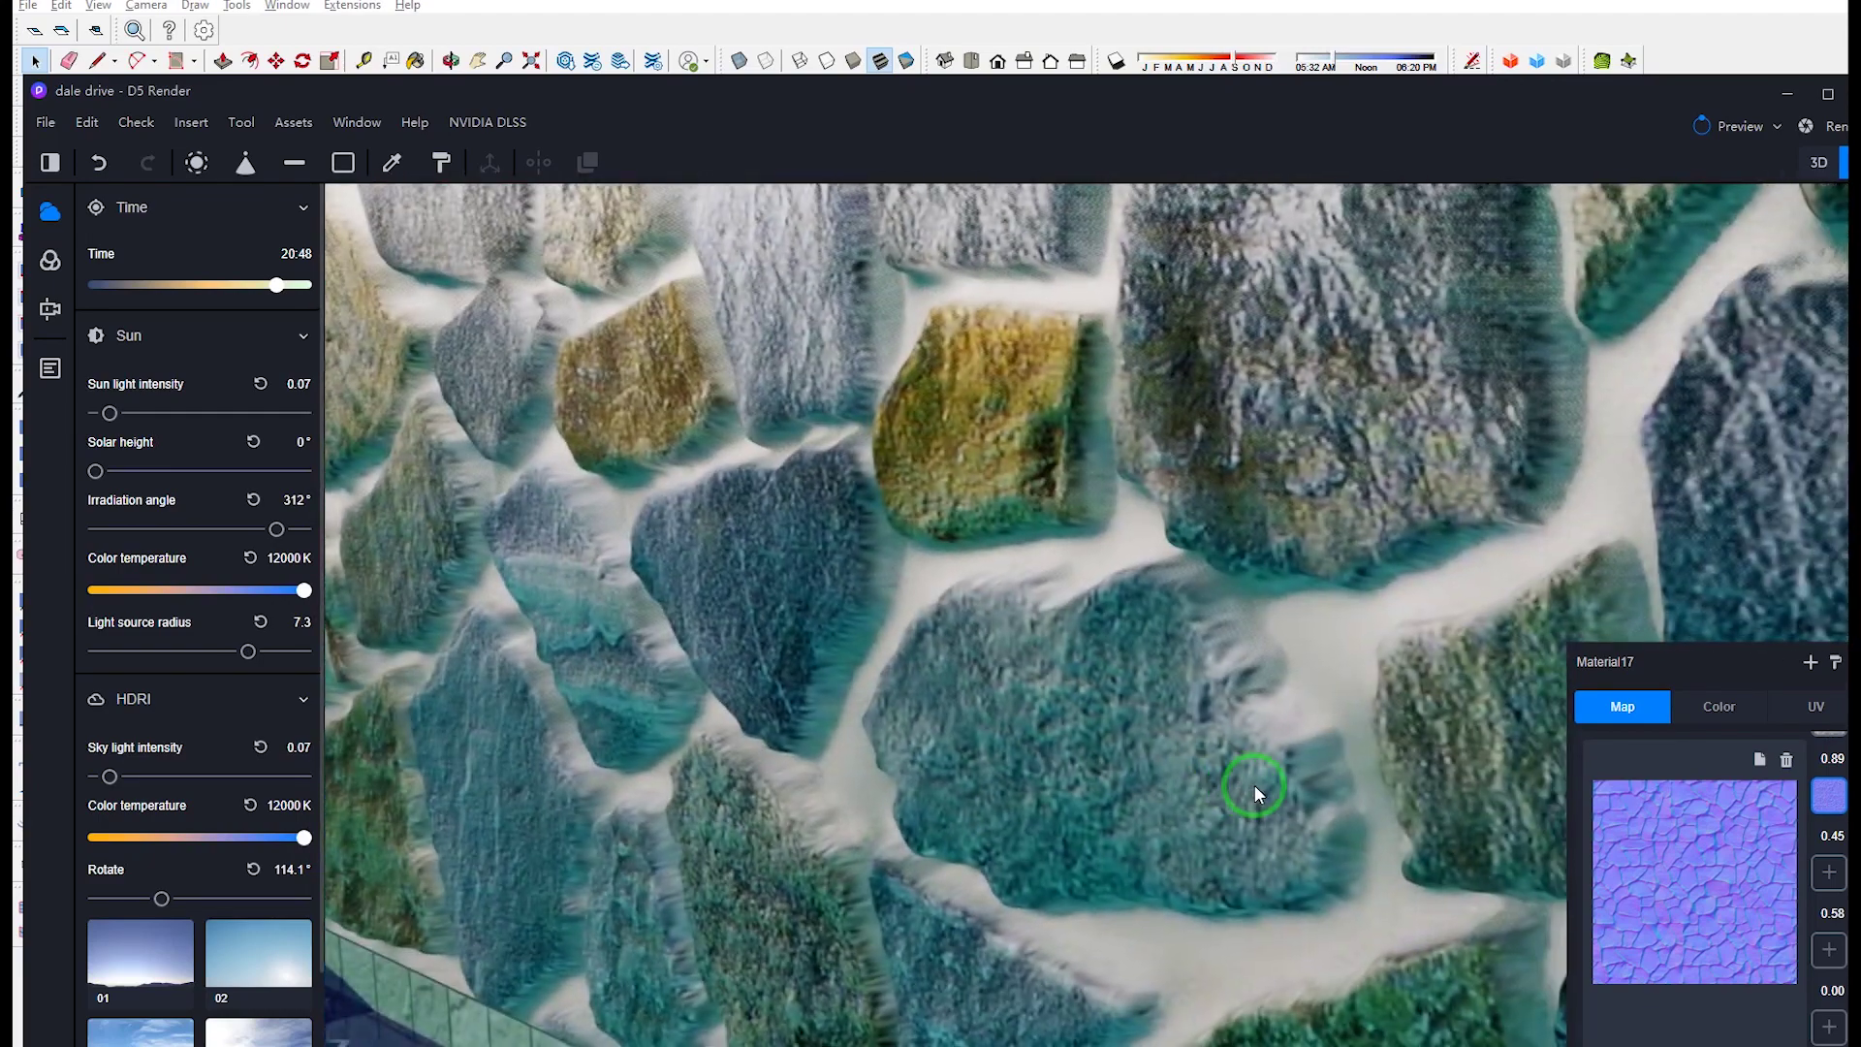
pyautogui.scroll(-10, 1255, 786)
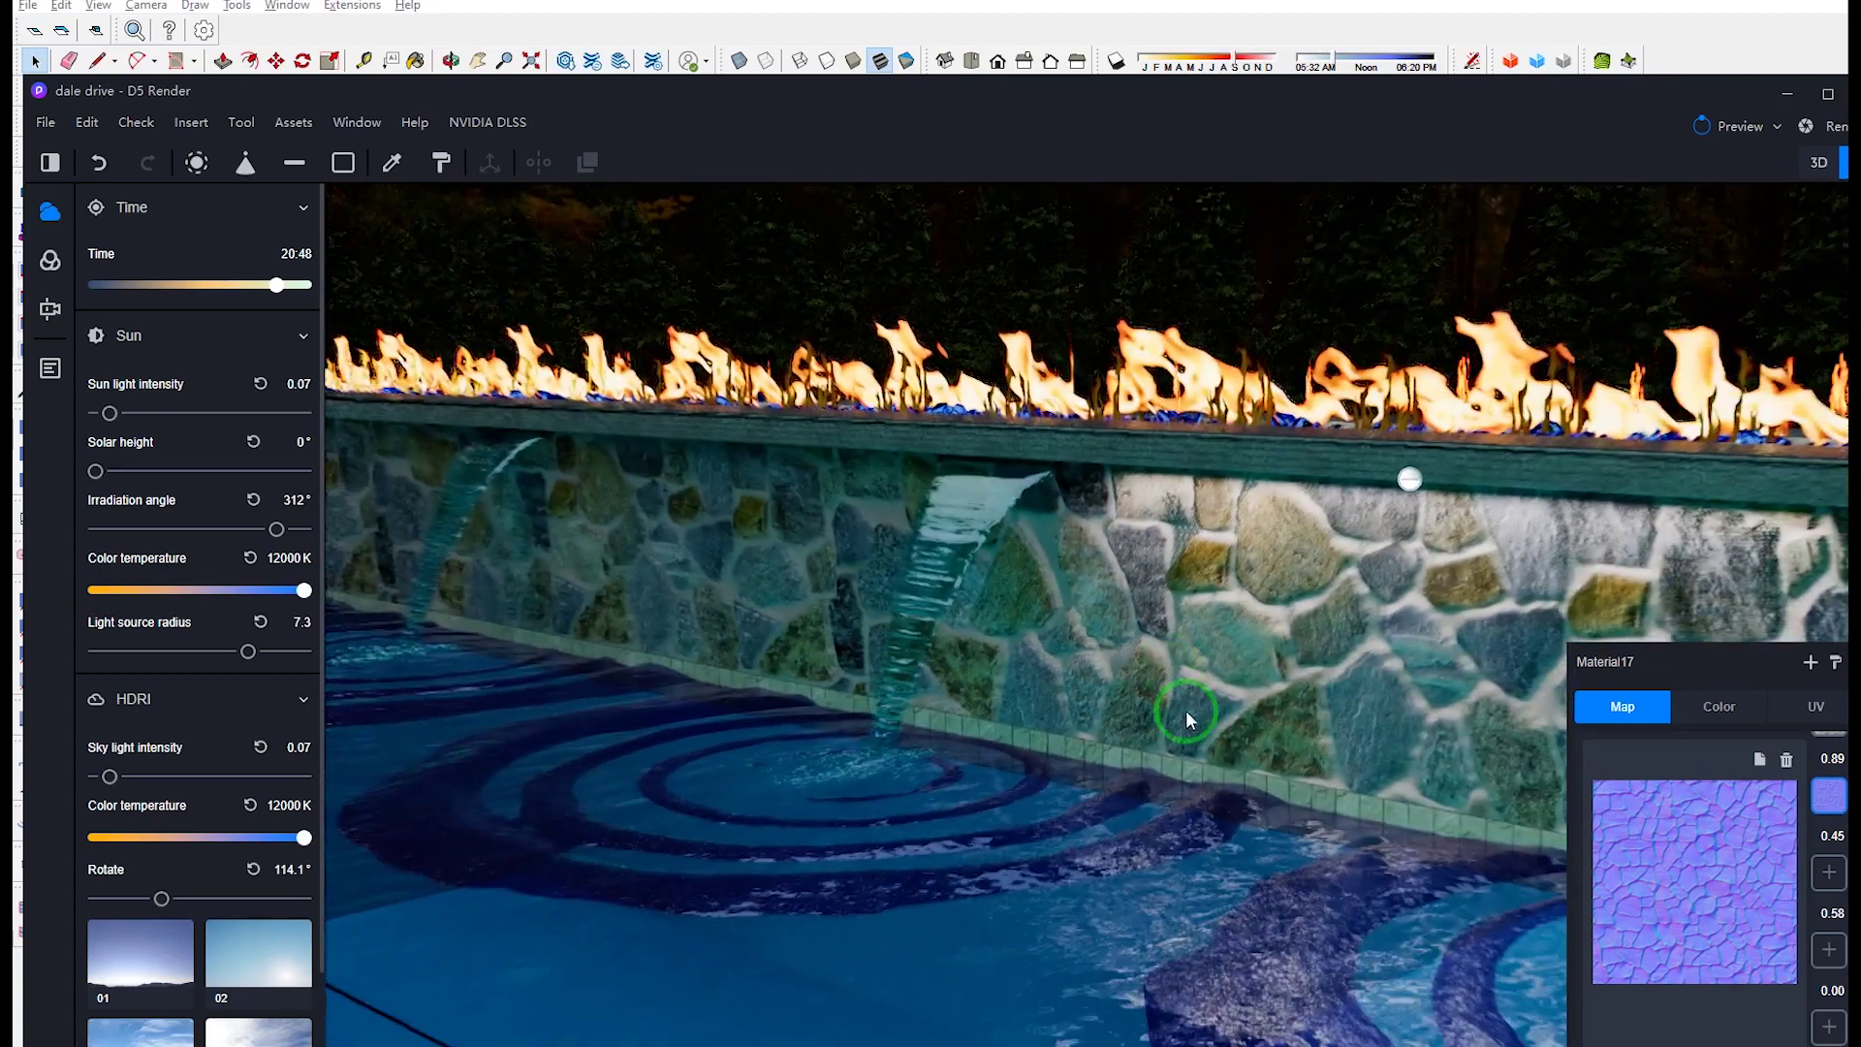
pyautogui.moveTo(1188, 718); pyautogui.dragTo(1282, 839, button='right')
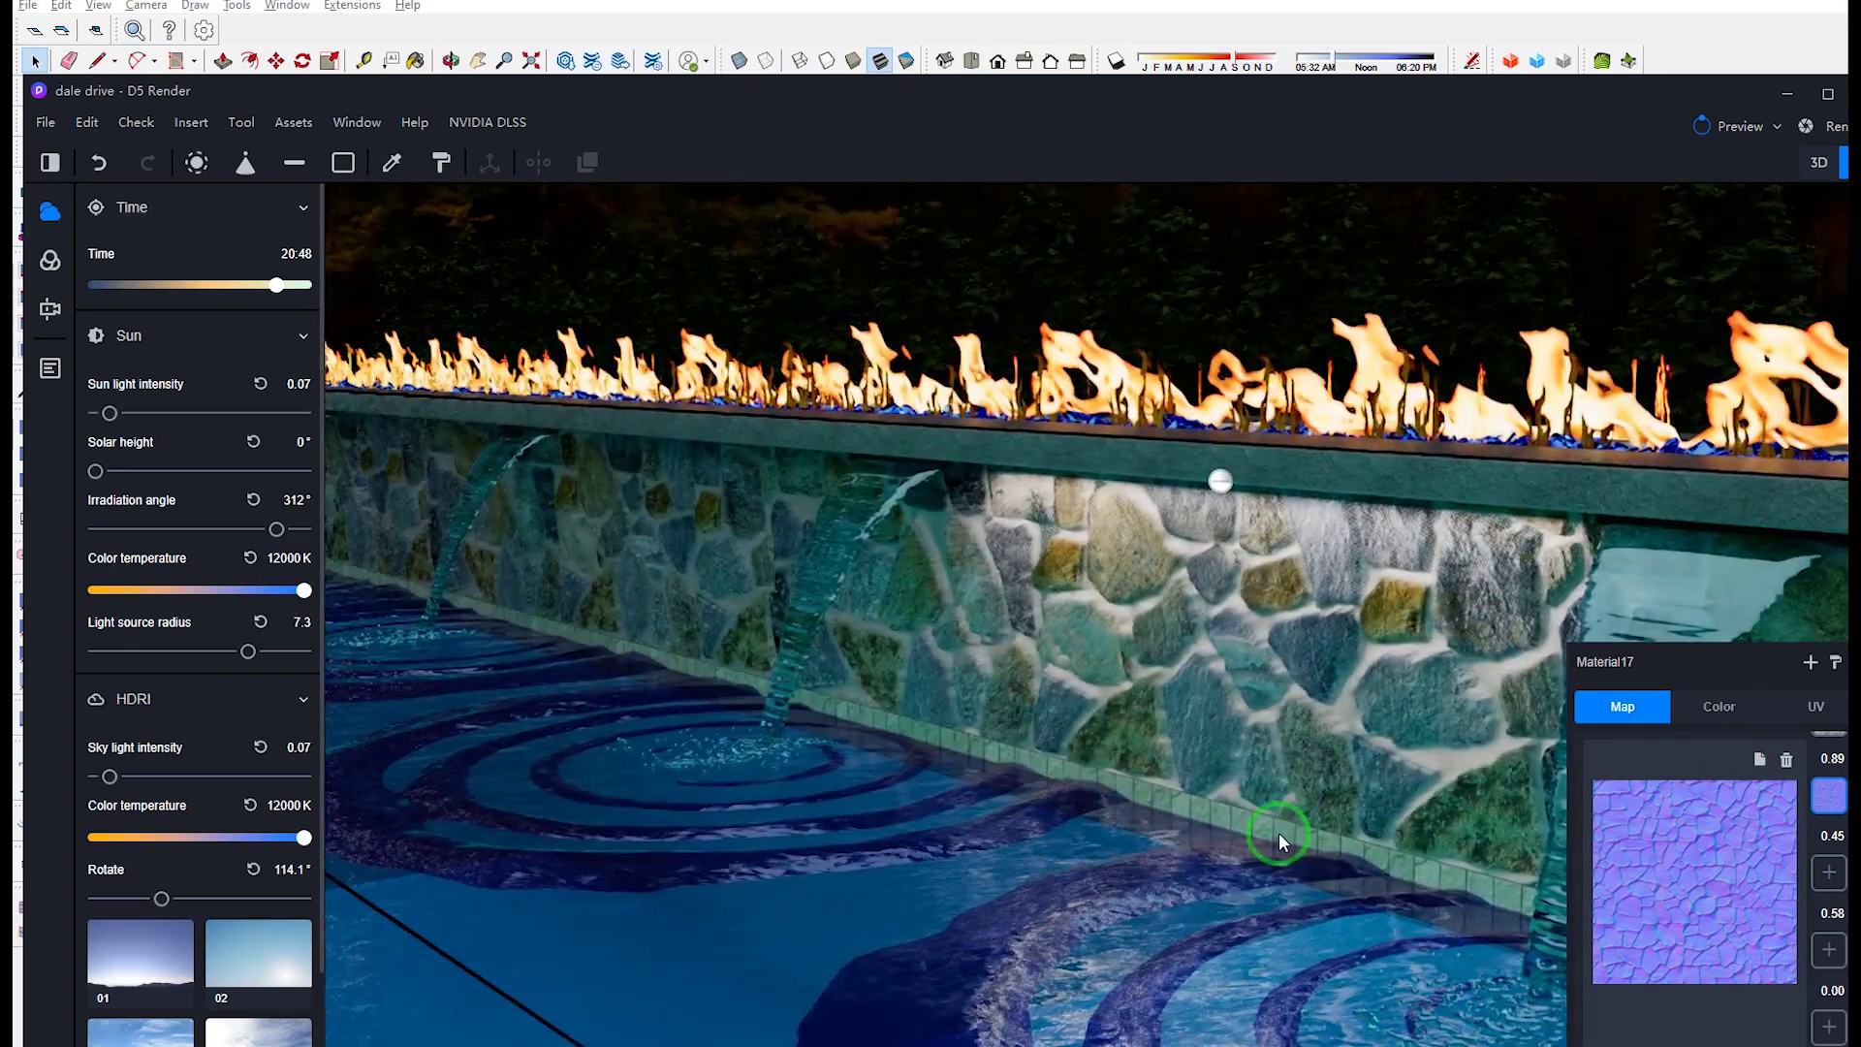
pyautogui.scroll(10, 1278, 834)
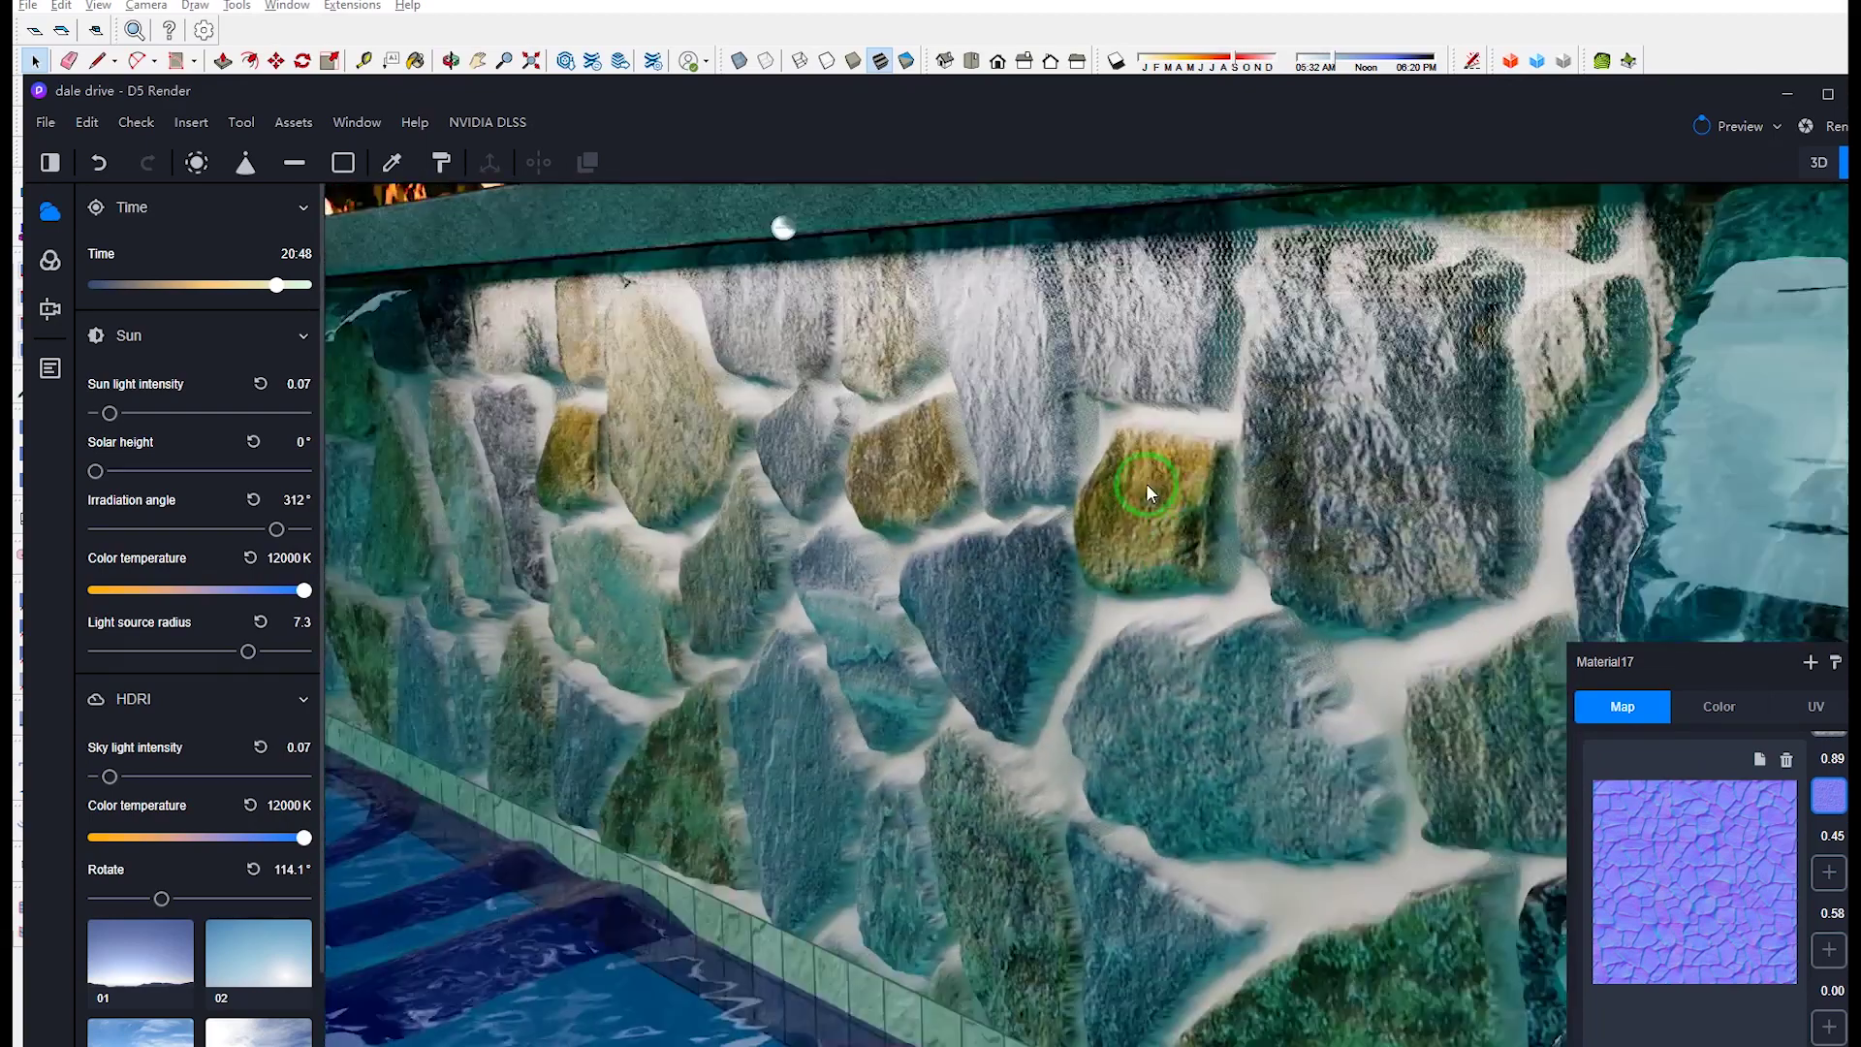
pyautogui.scroll(-8, 1121, 491)
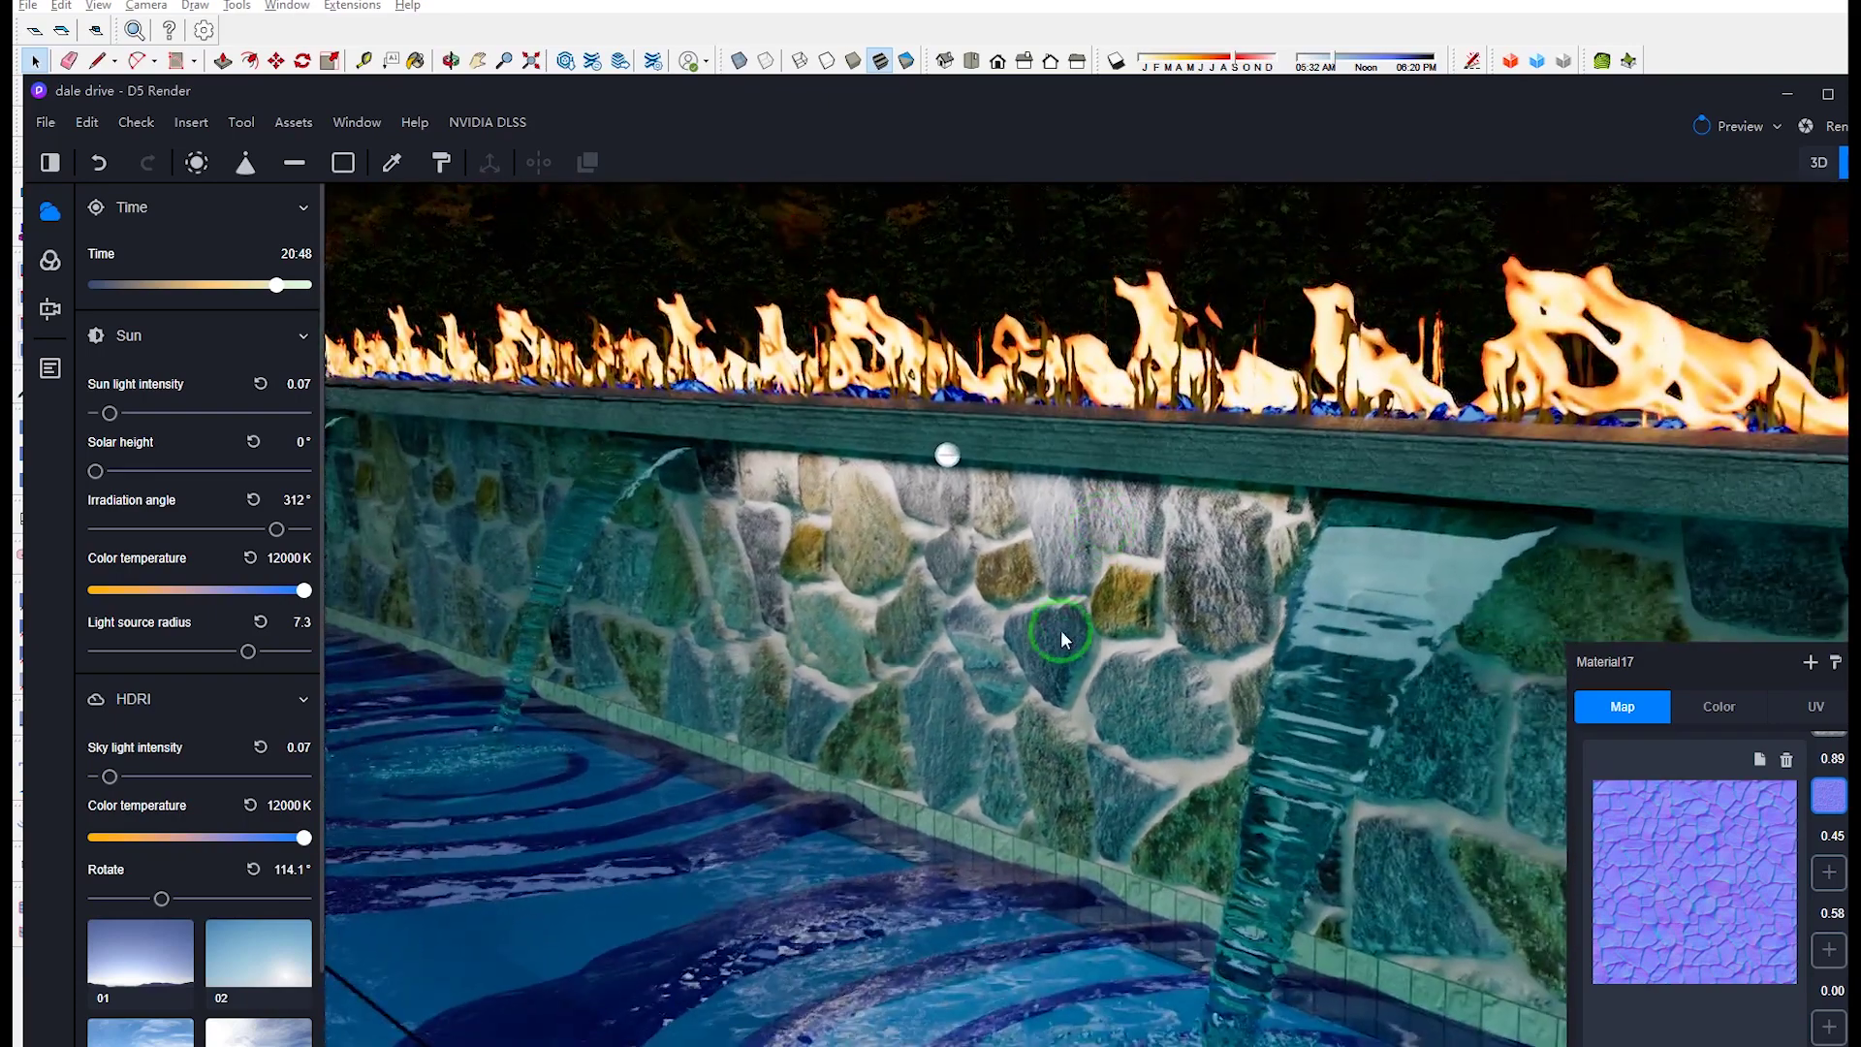
pyautogui.scroll(-2, 1055, 650)
pyautogui.scroll(4, 1055, 650)
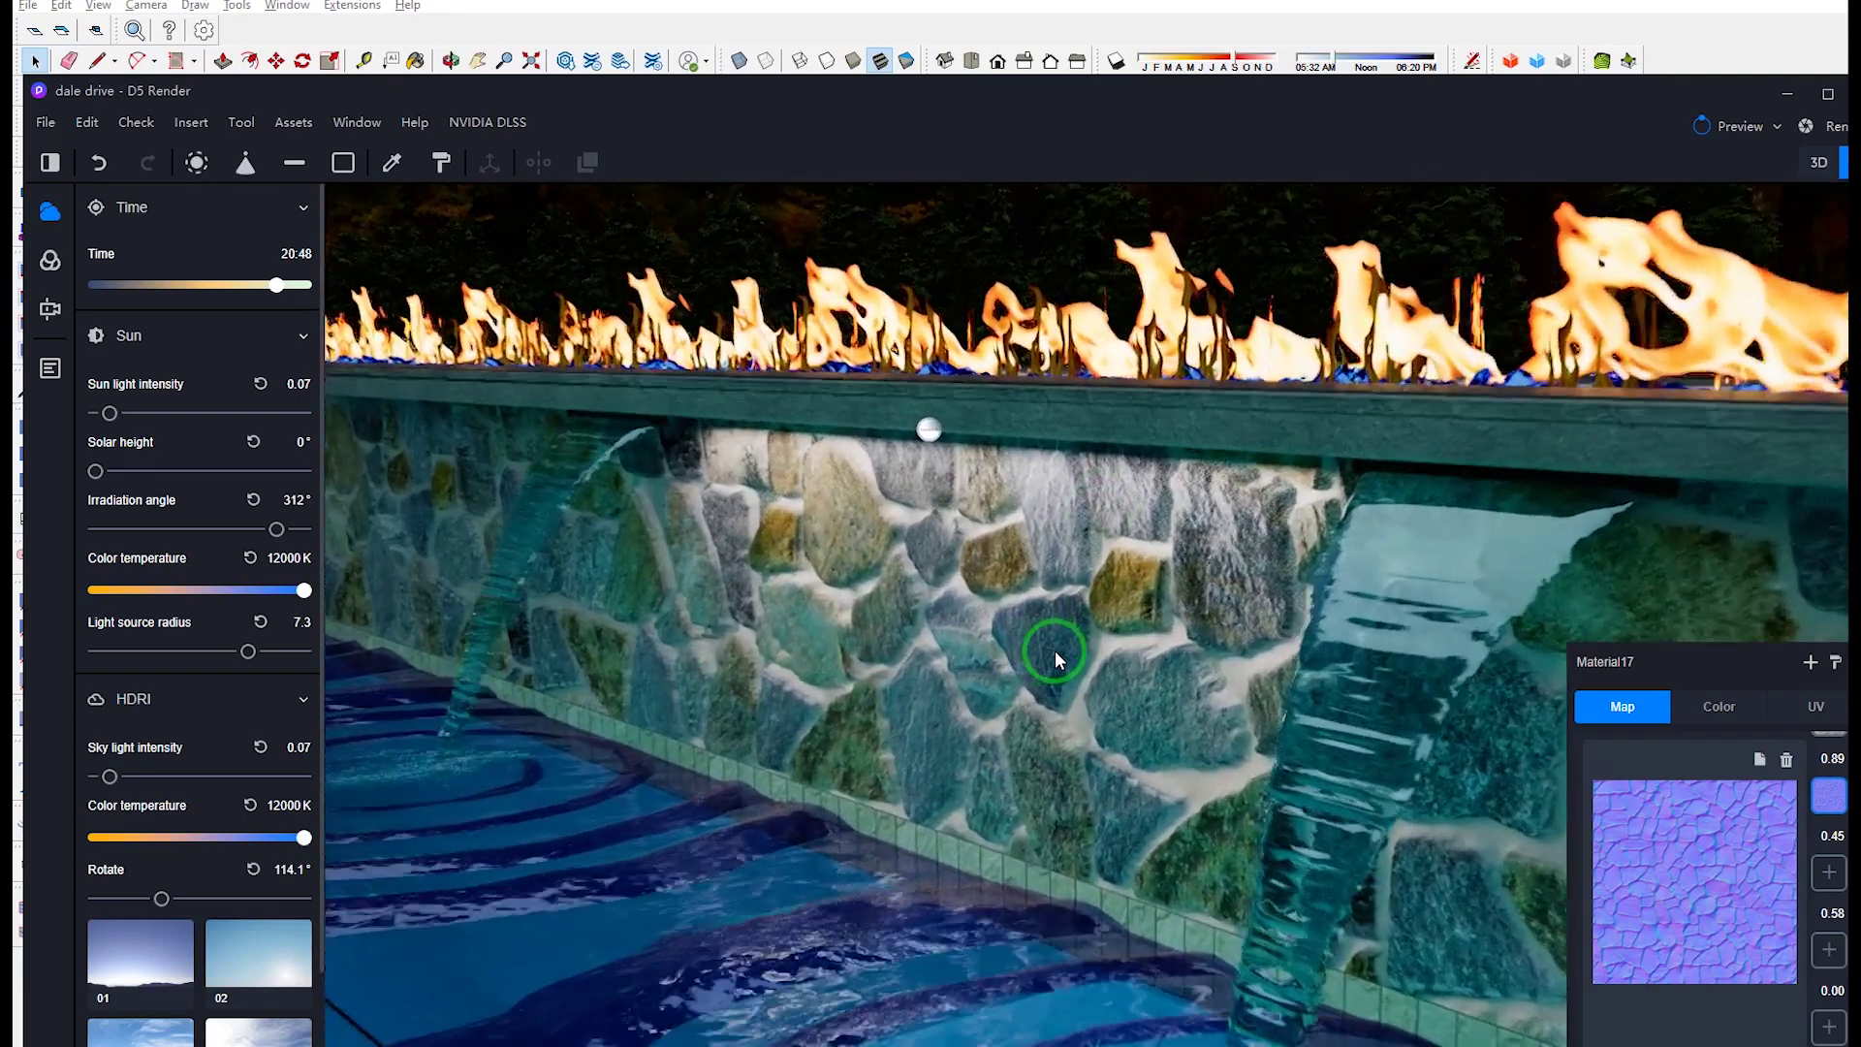
pyautogui.scroll(3, 1054, 650)
pyautogui.moveTo(1138, 625); pyautogui.dragTo(986, 700, button='right')
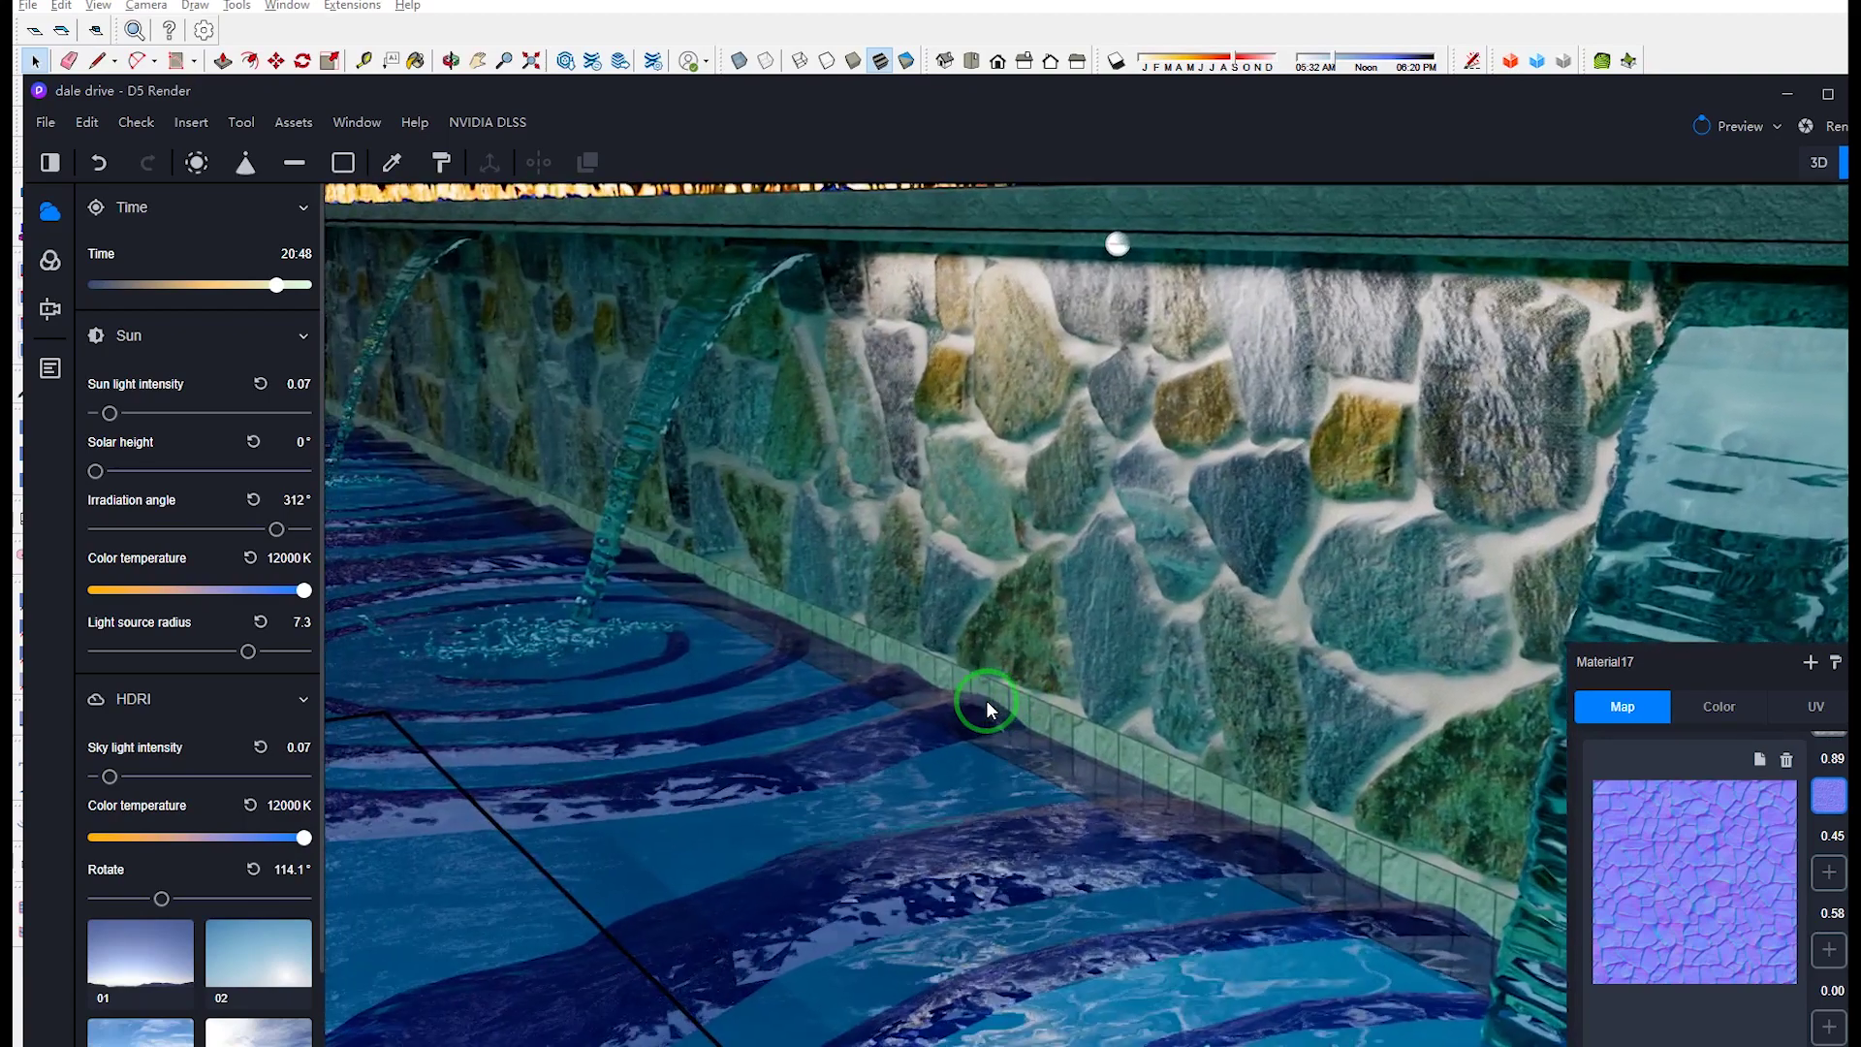
# Step: Sample the pool water's Basic Liquid material and change its appearance to a lighter turquoise
pyautogui.click(391, 162)
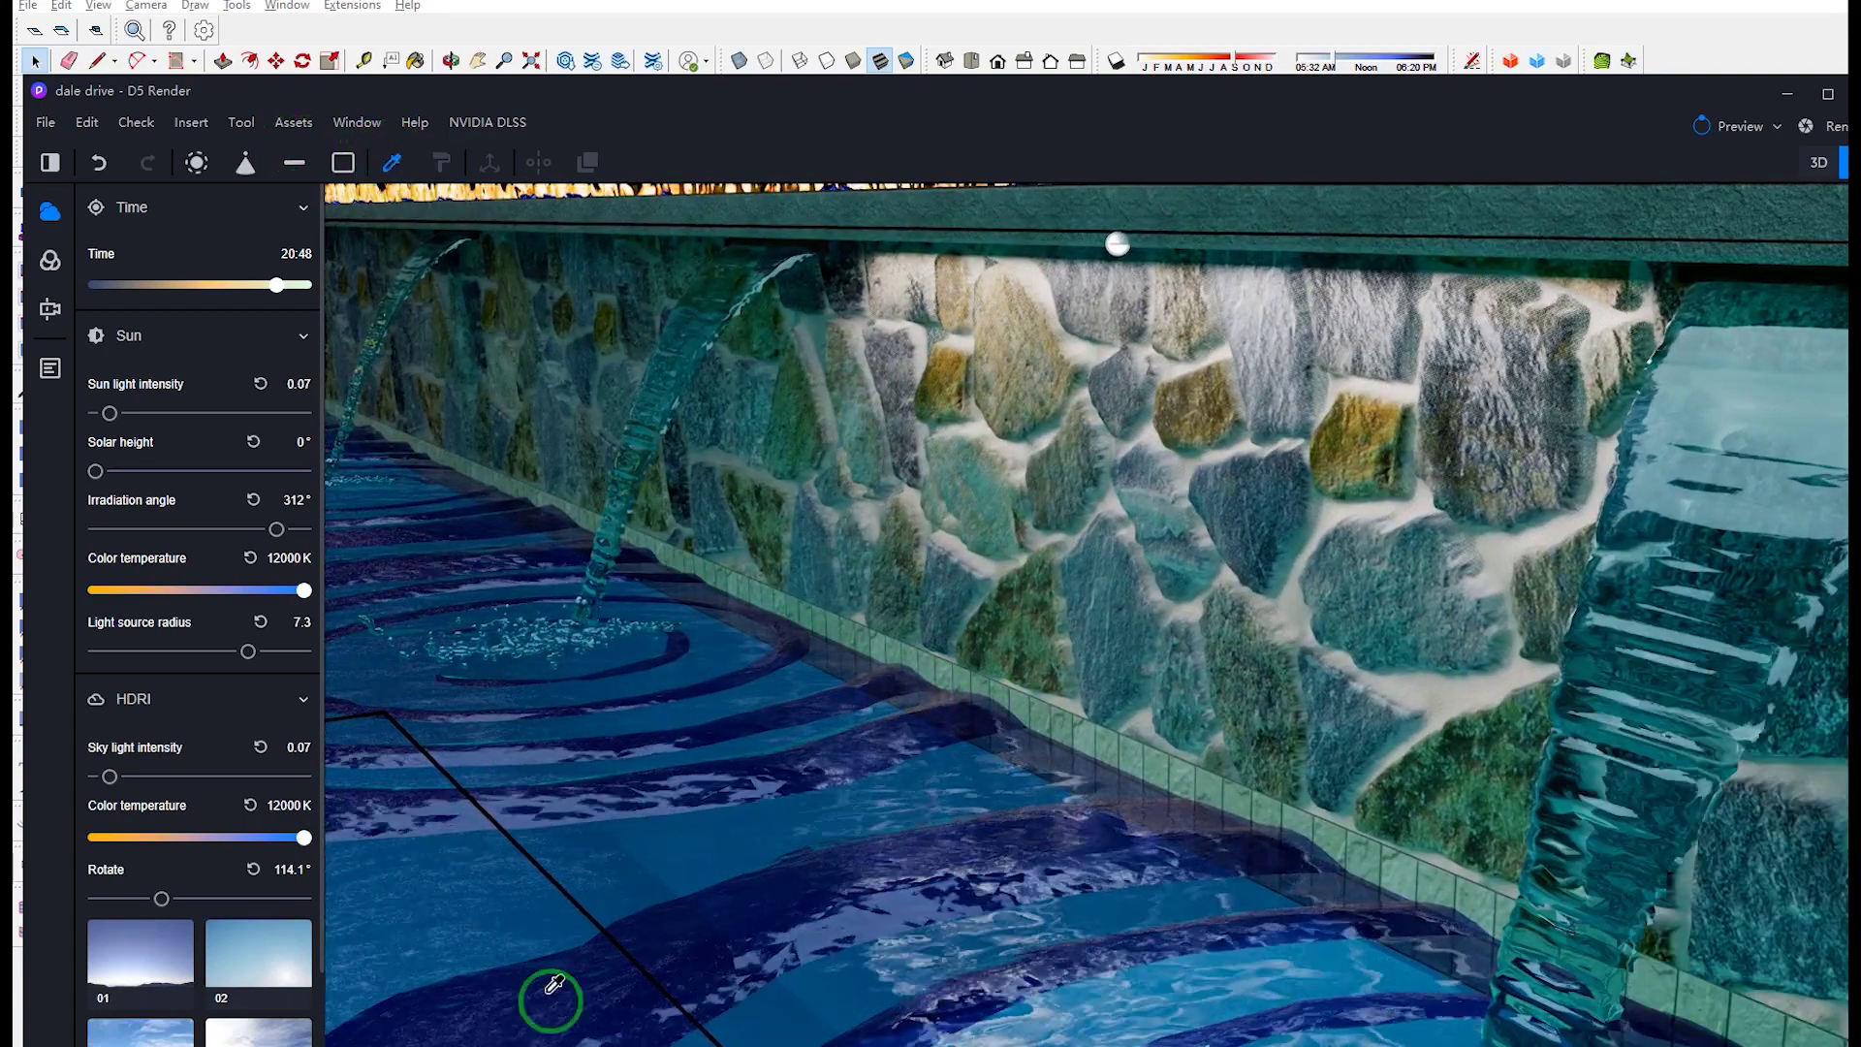
pyautogui.scroll(5, 869, 827)
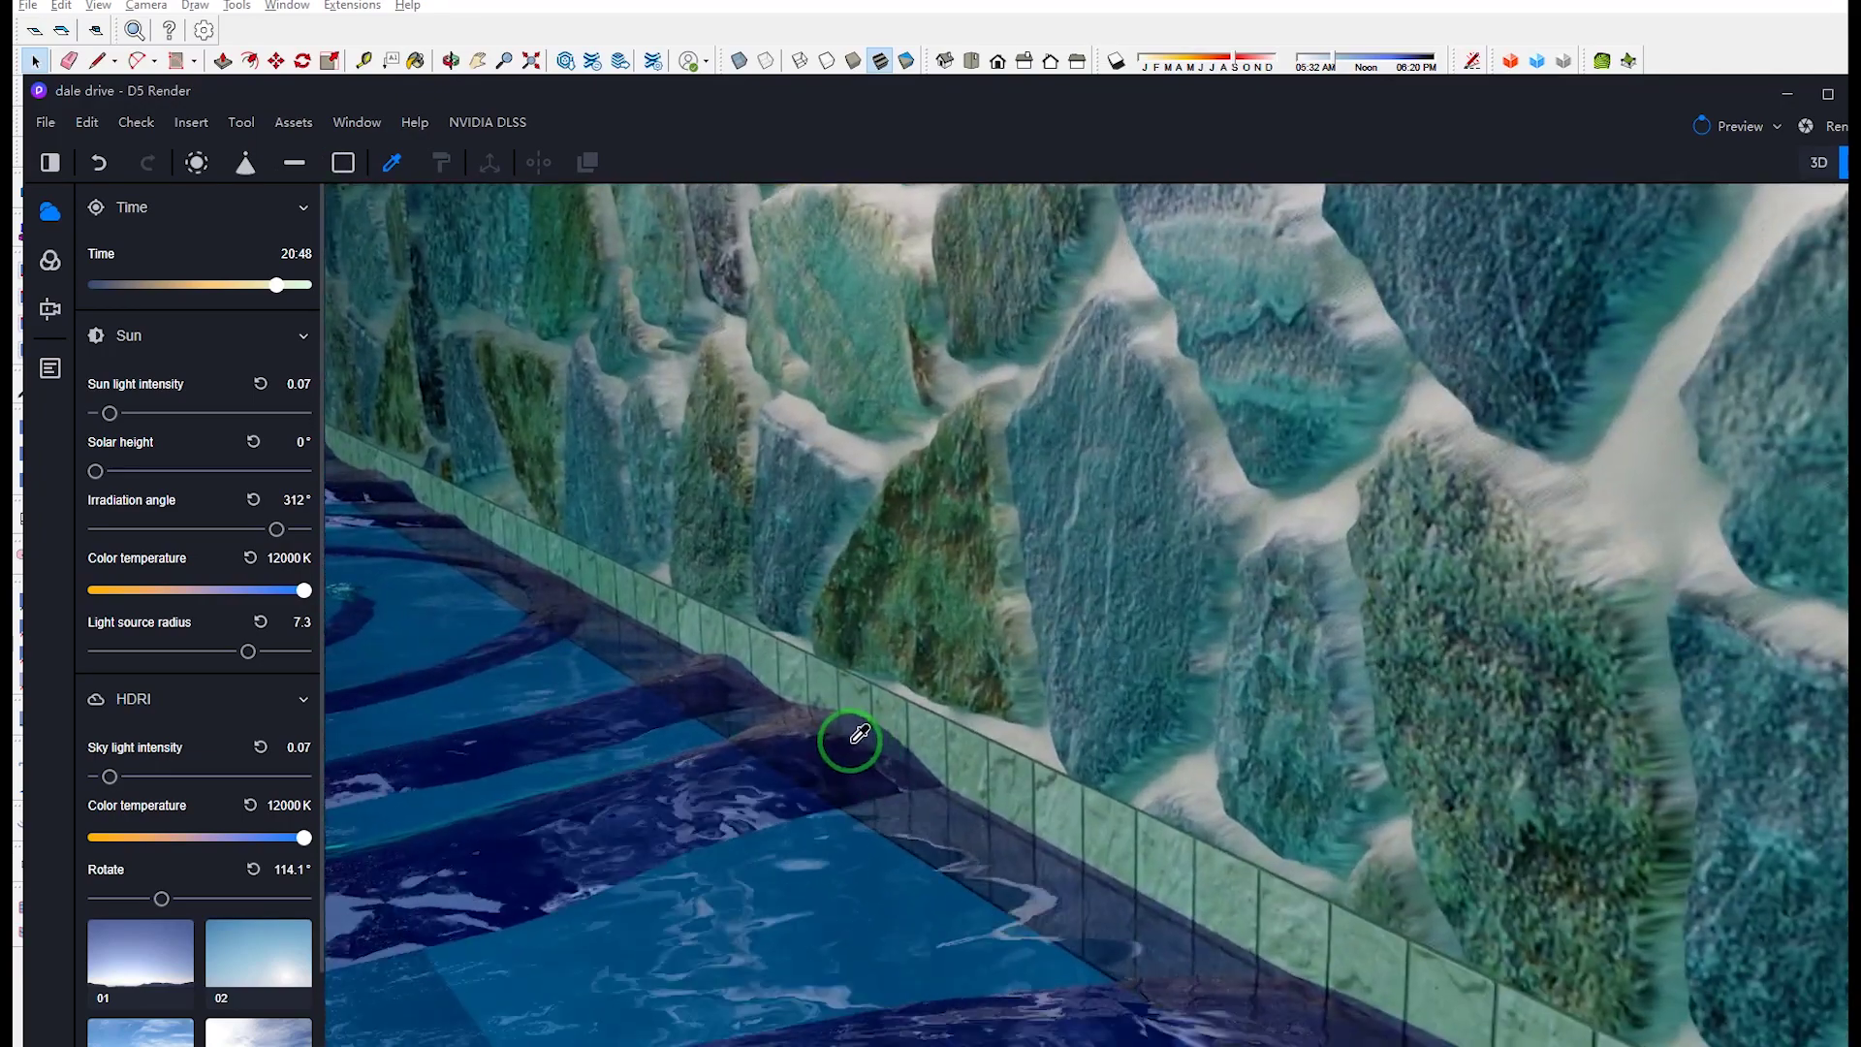
pyautogui.click(860, 735)
pyautogui.click(1689, 744)
pyautogui.click(1711, 782)
pyautogui.scroll(-3, 1167, 701)
pyautogui.scroll(-8, 1166, 703)
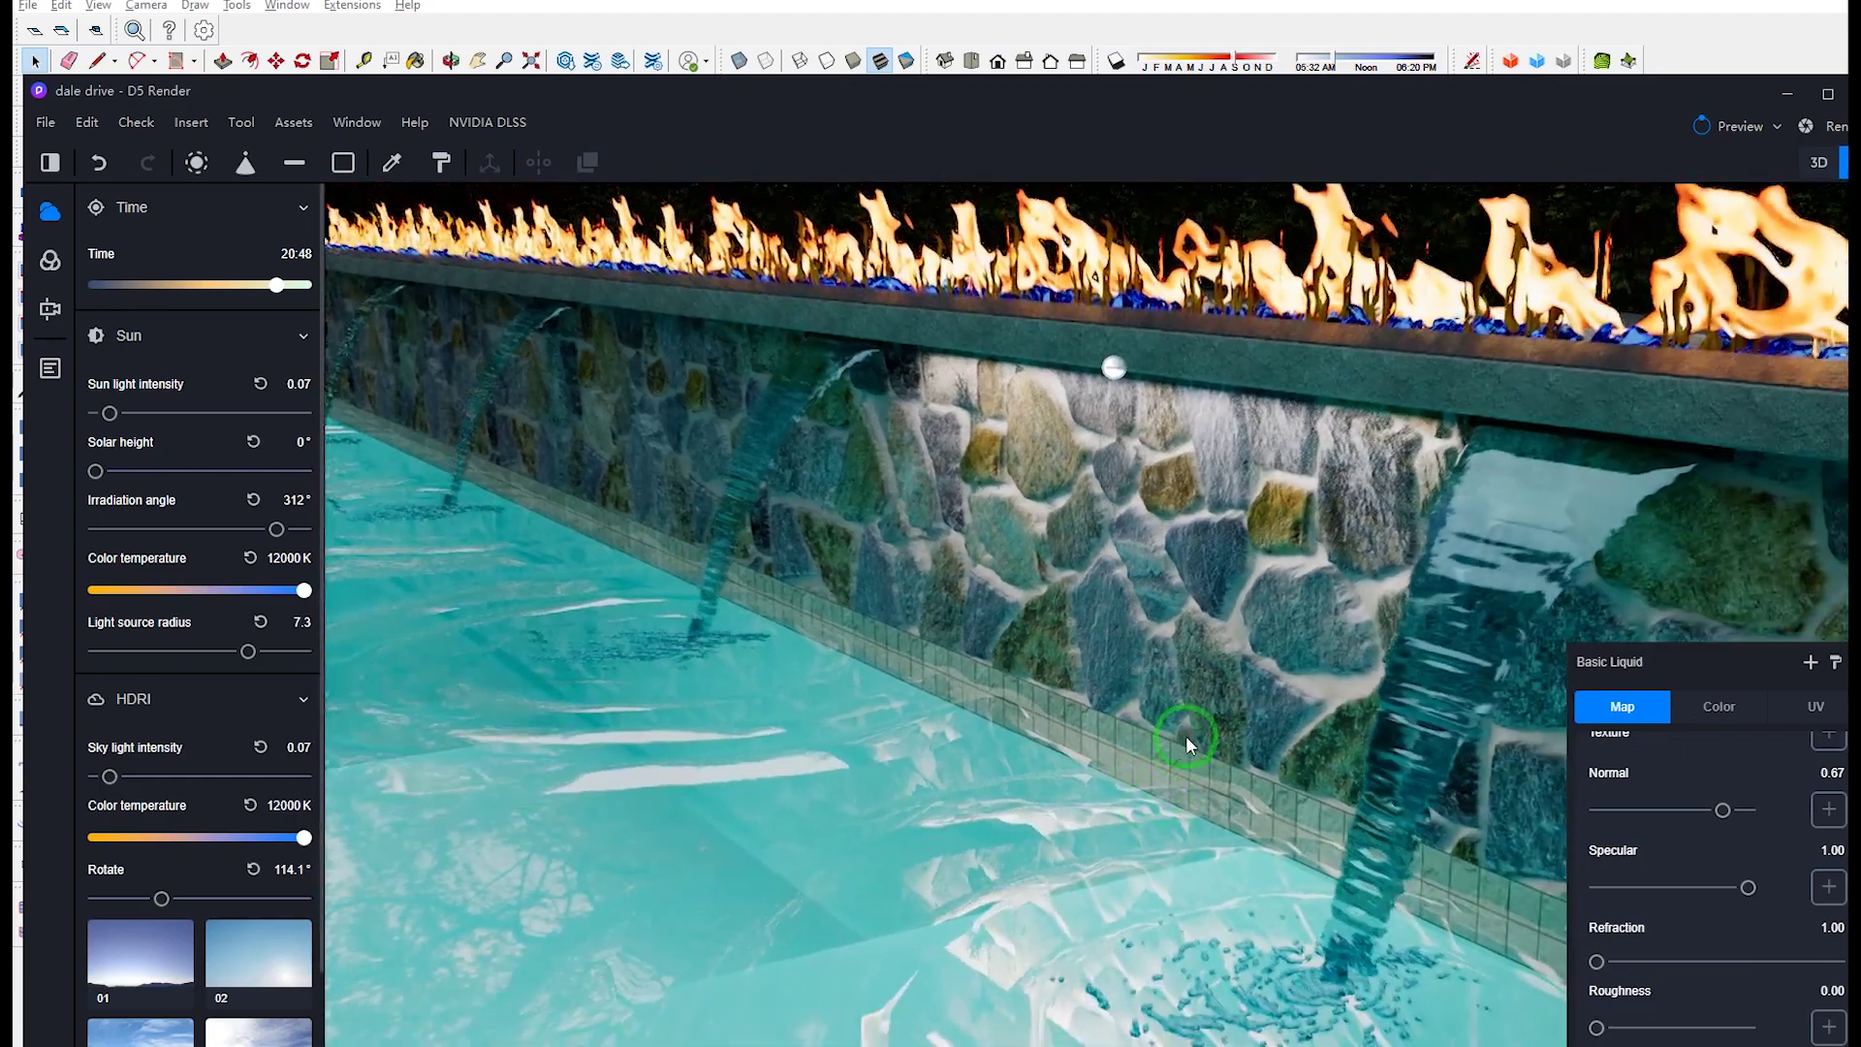
# Step: Sample the FOUNTAIN-WATER-JET_water-1 material and set its colour to saturation 0 and value 200
pyautogui.moveTo(1184, 736); pyautogui.dragTo(560, 202, button='right')
pyautogui.click(397, 162)
pyautogui.click(1760, 702)
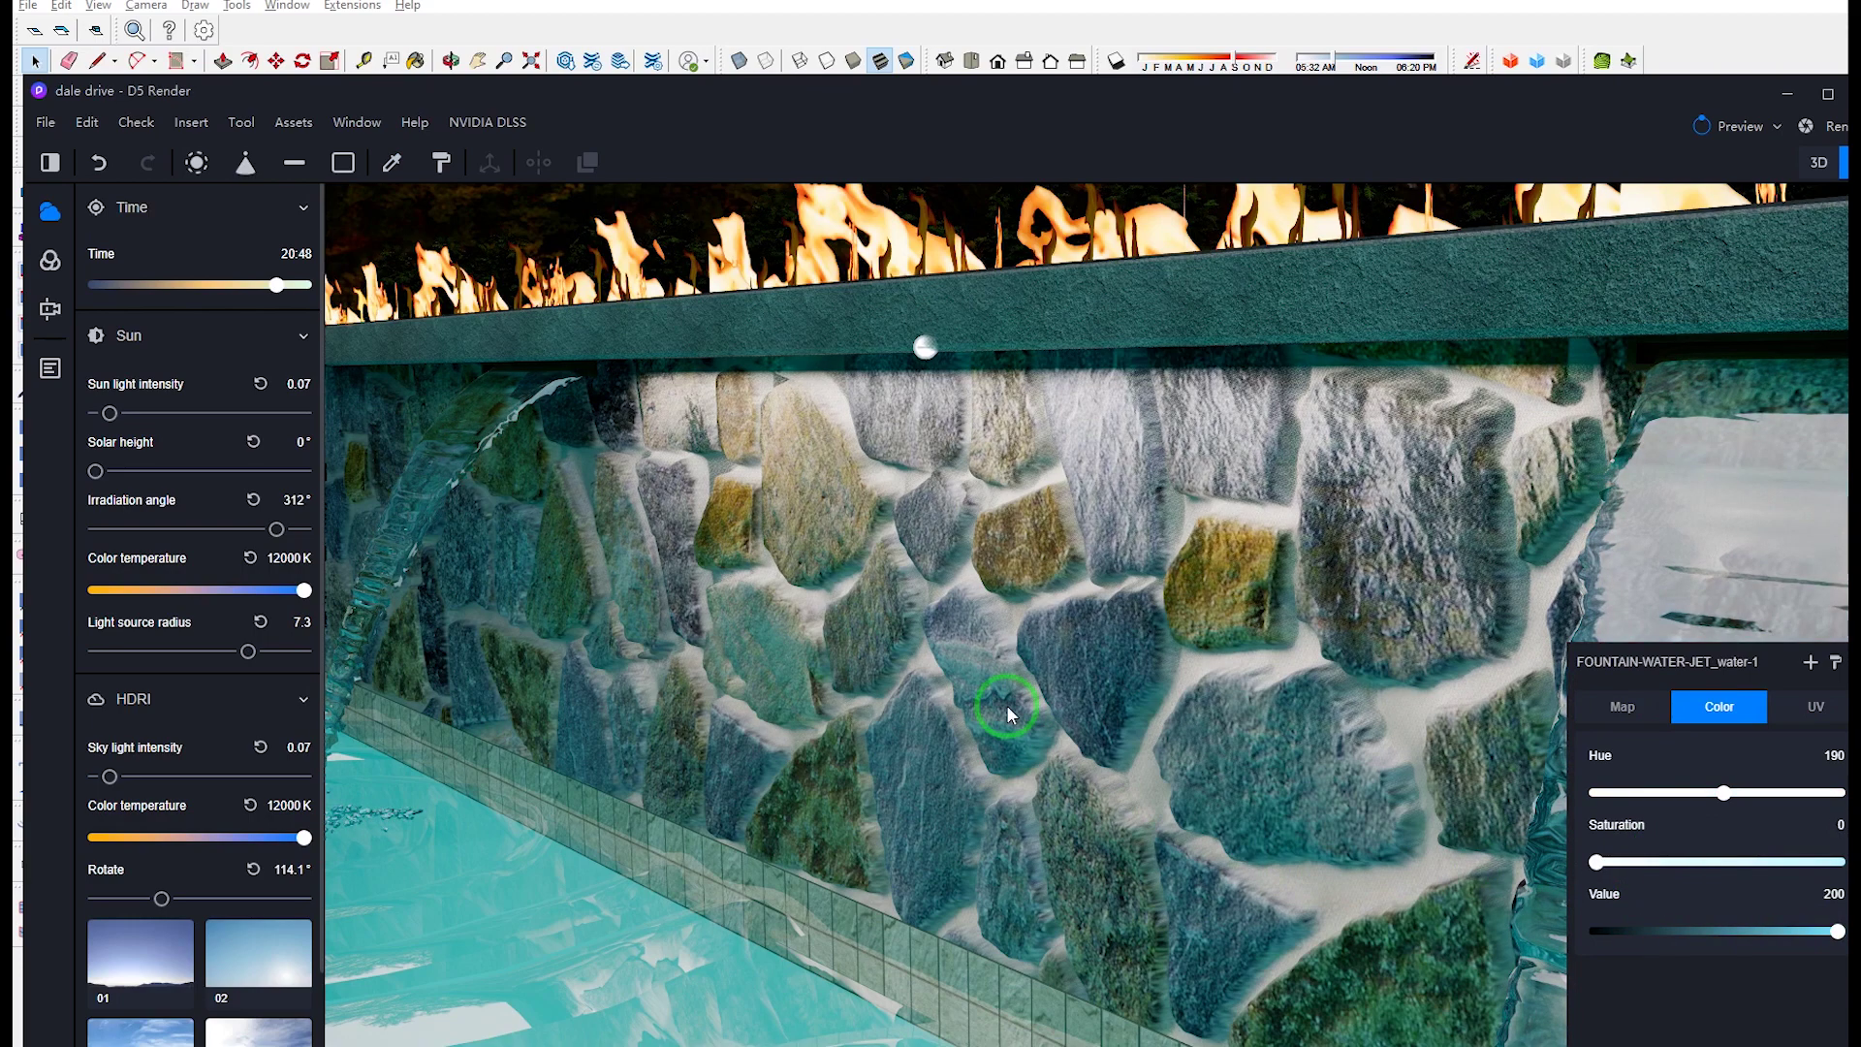
# Step: Review the pool wall, water jets and fire feature from several distances and angles along the pool
pyautogui.scroll(-5, 1006, 706)
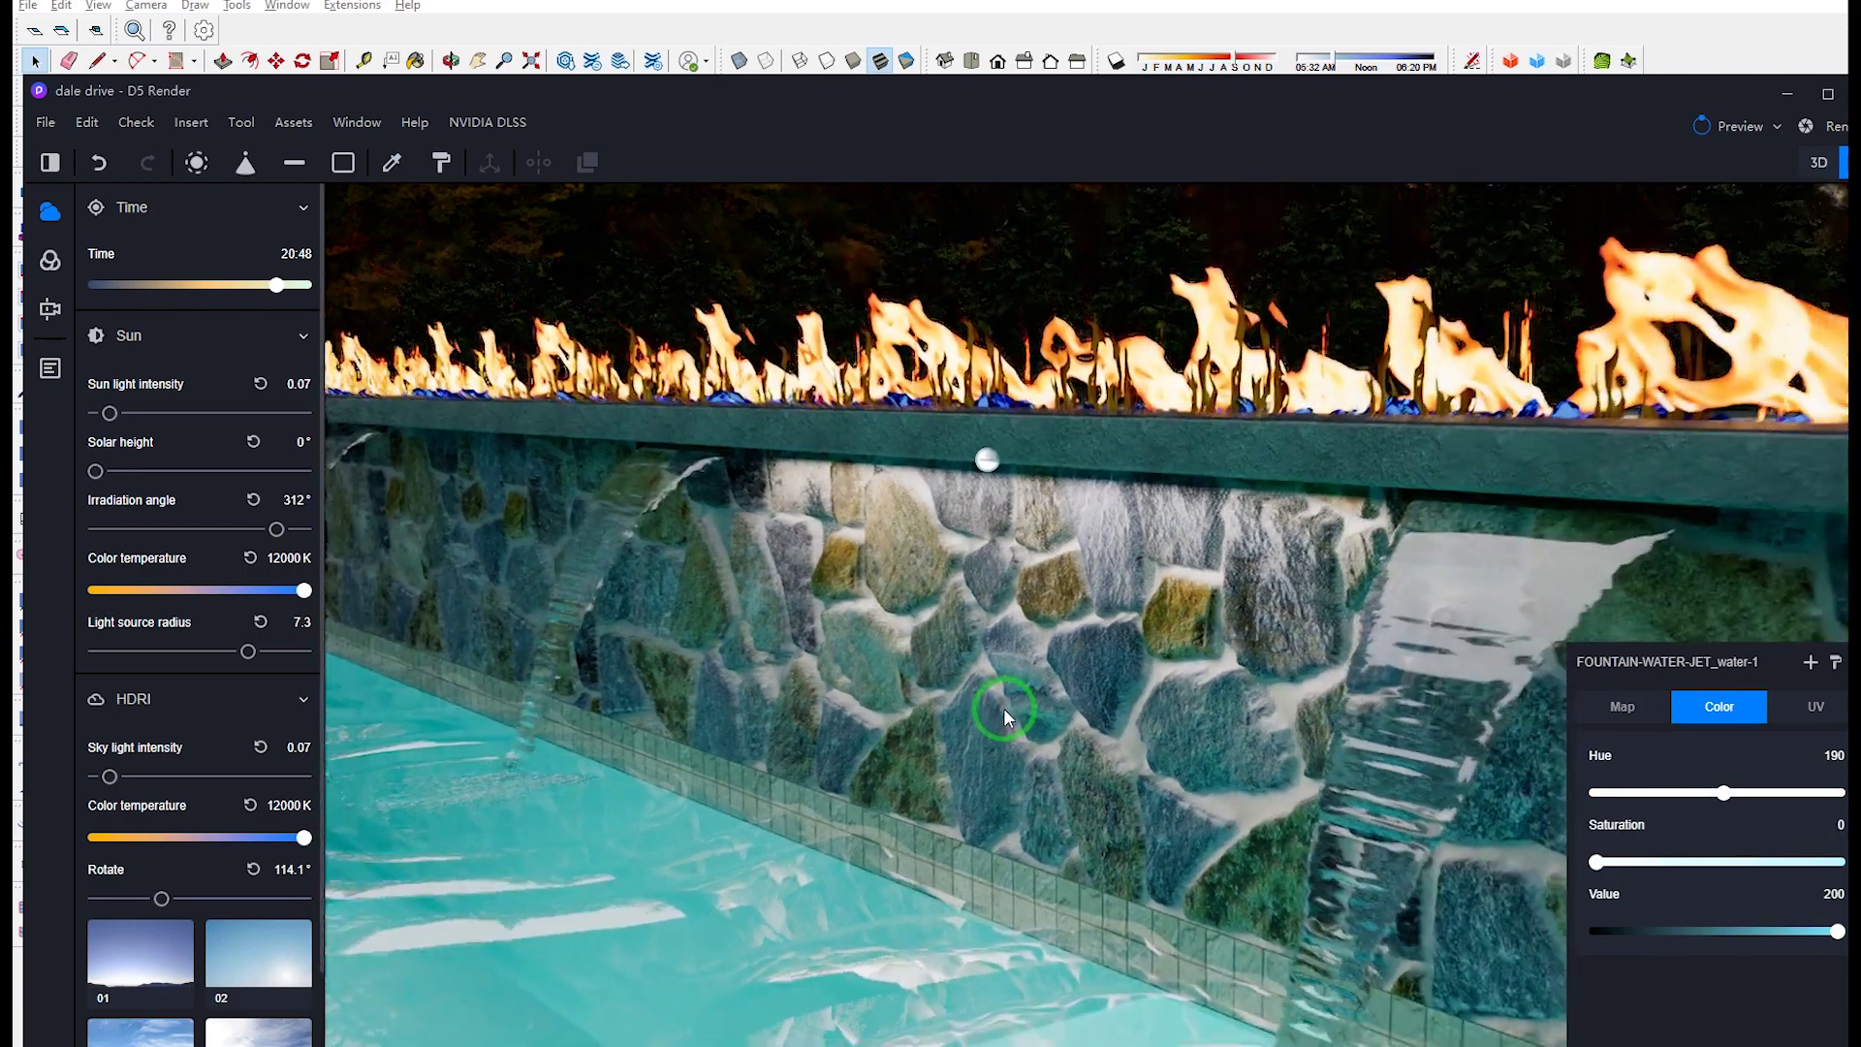
pyautogui.moveTo(1021, 903); pyautogui.dragTo(699, 876, button='right')
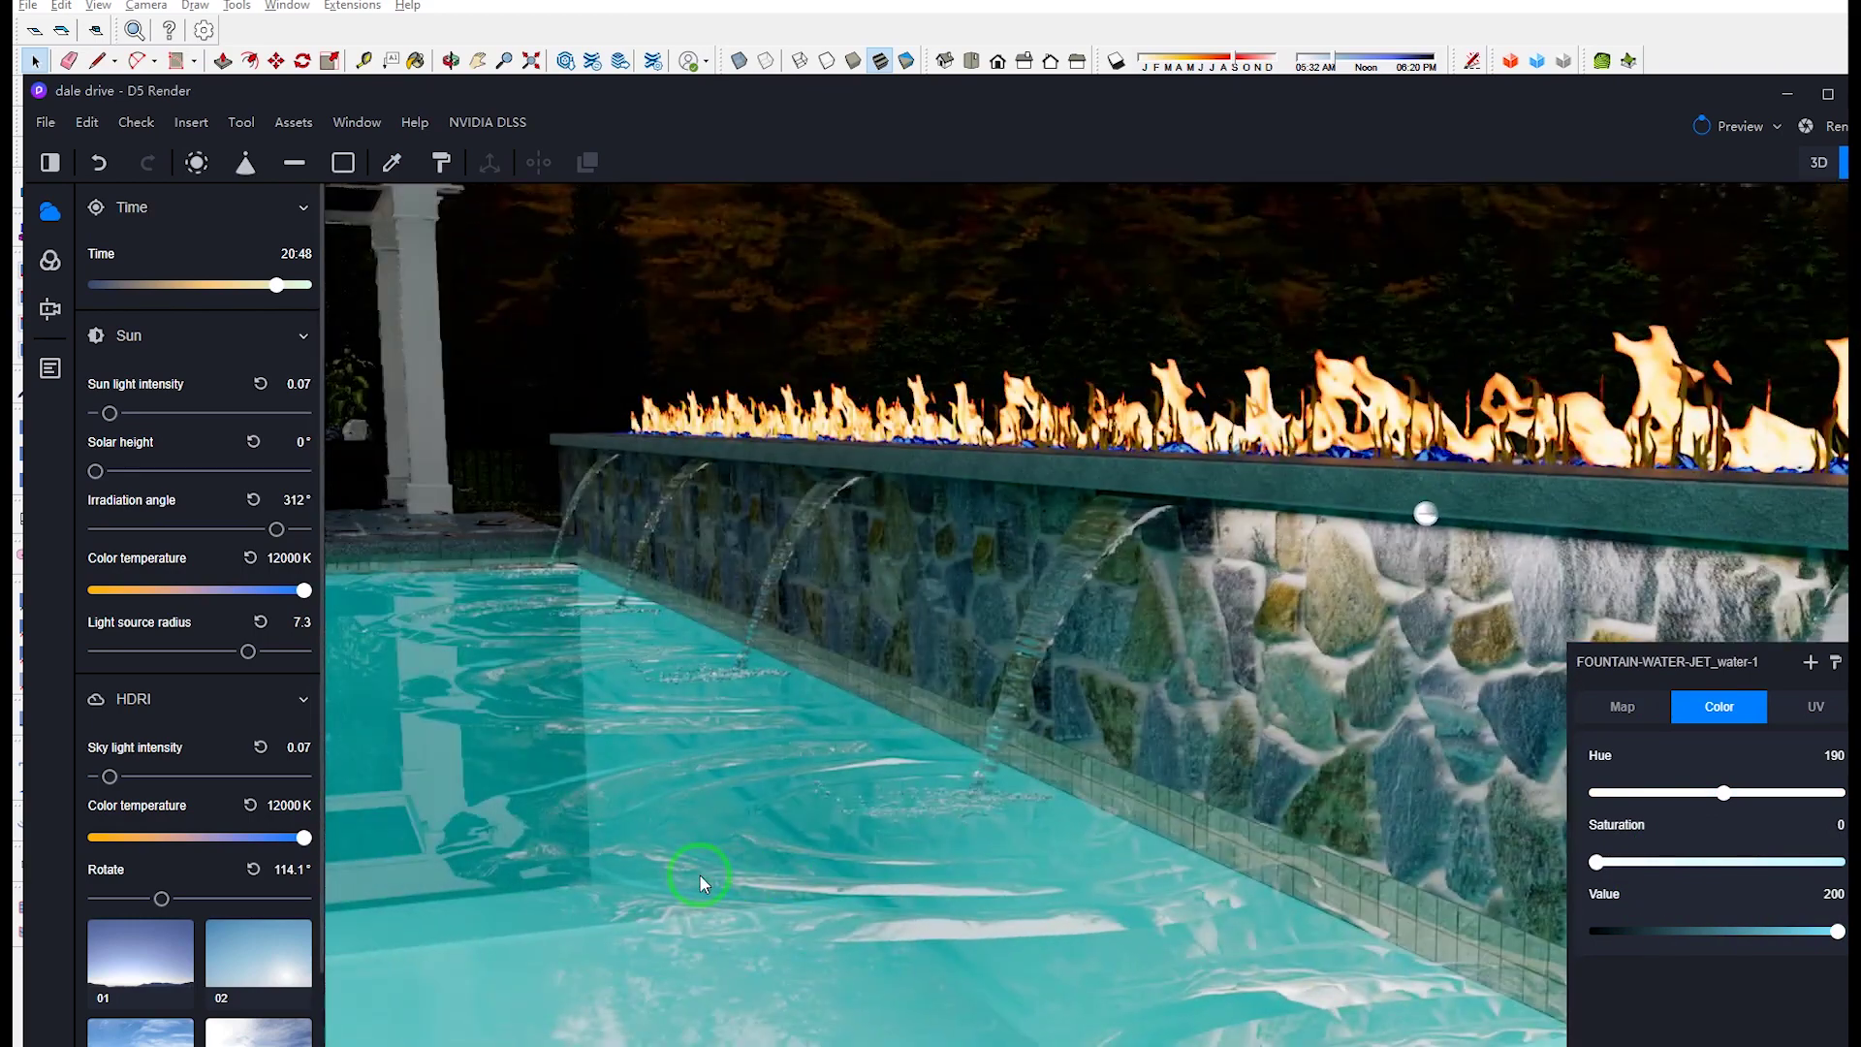
pyautogui.scroll(3, 810, 875)
pyautogui.moveTo(810, 875); pyautogui.dragTo(934, 714, button='middle')
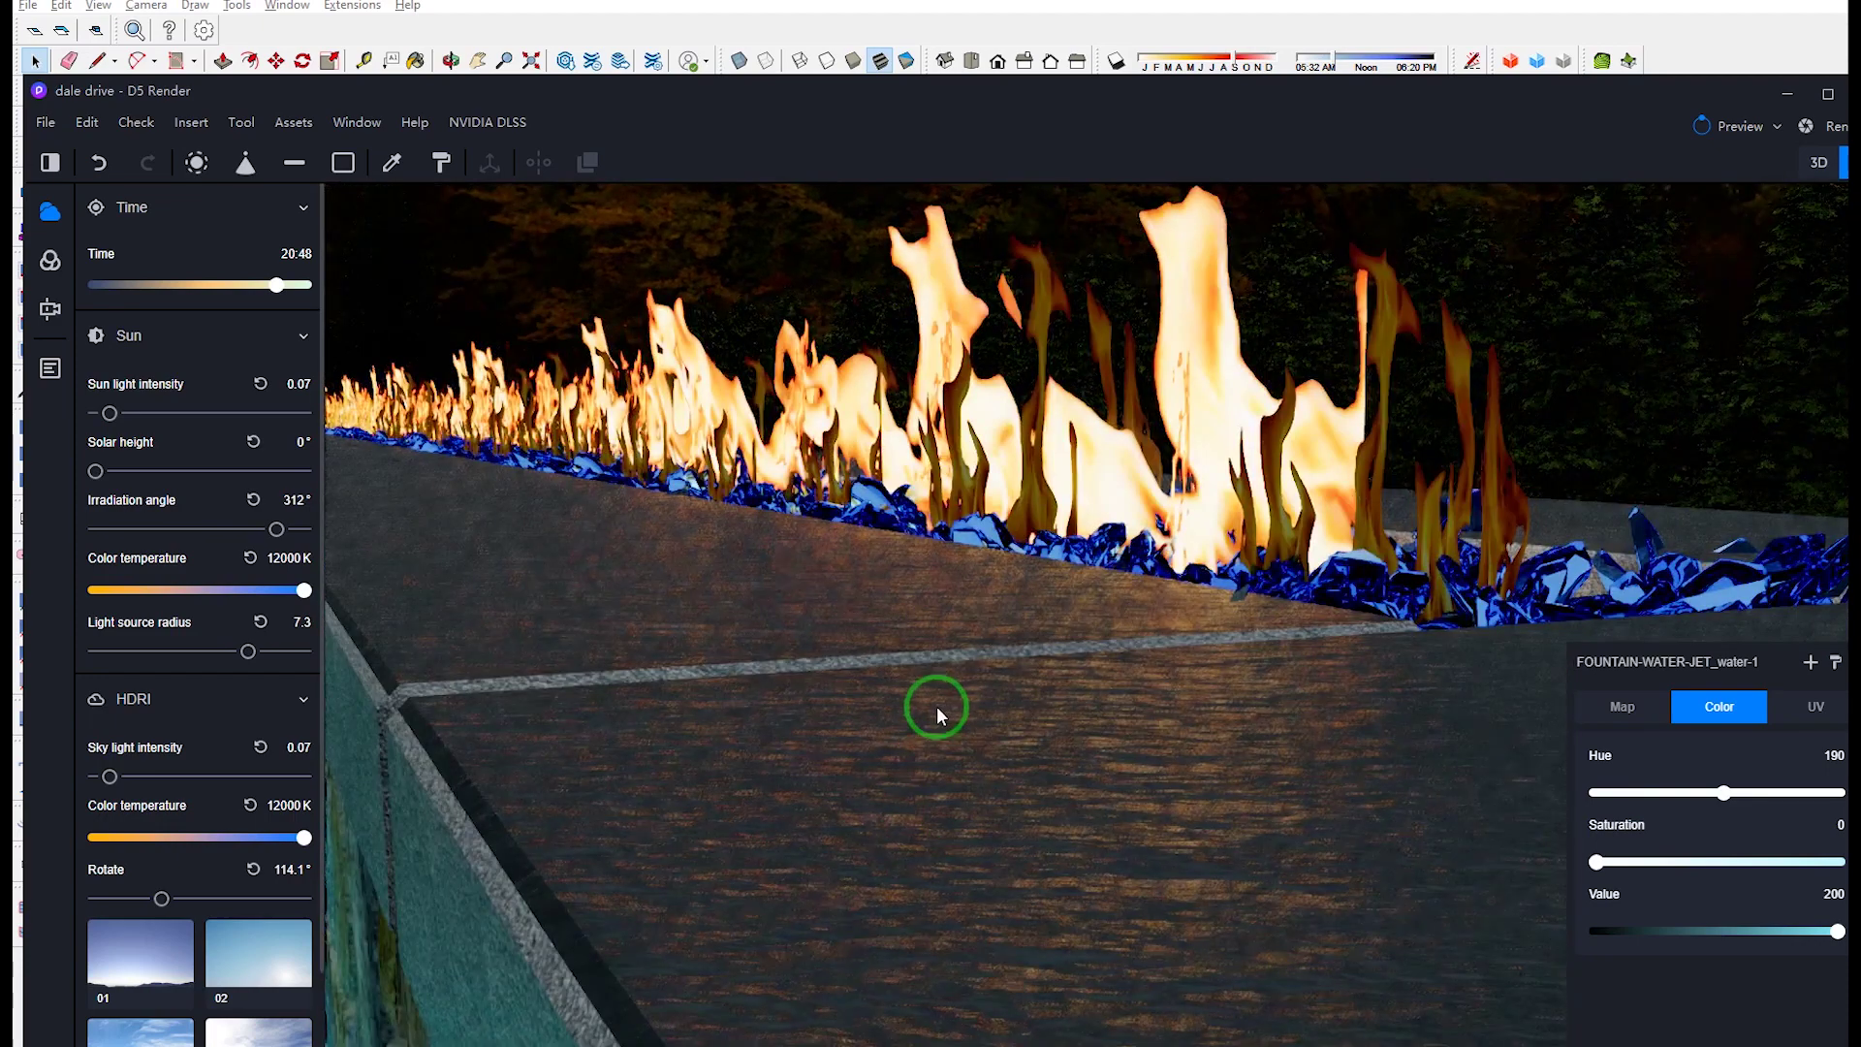
pyautogui.scroll(-2, 938, 704)
pyautogui.press('a')
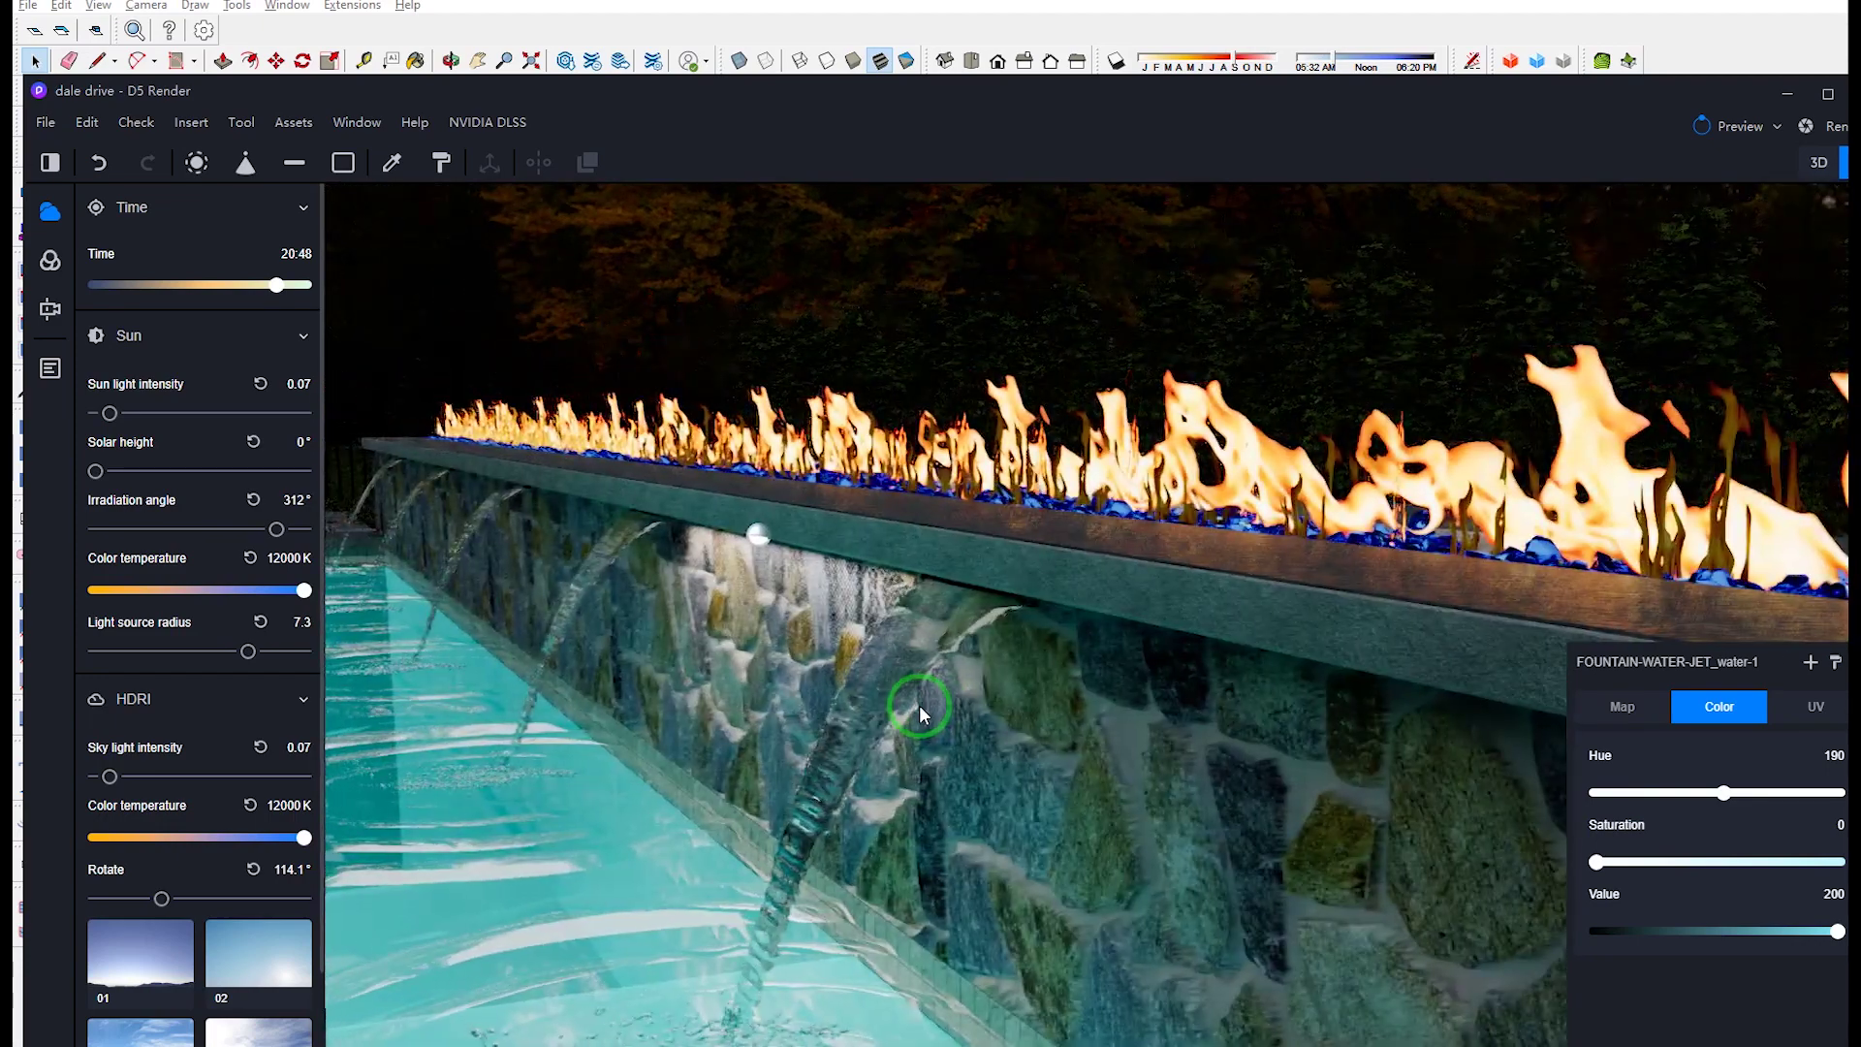
pyautogui.press('e')
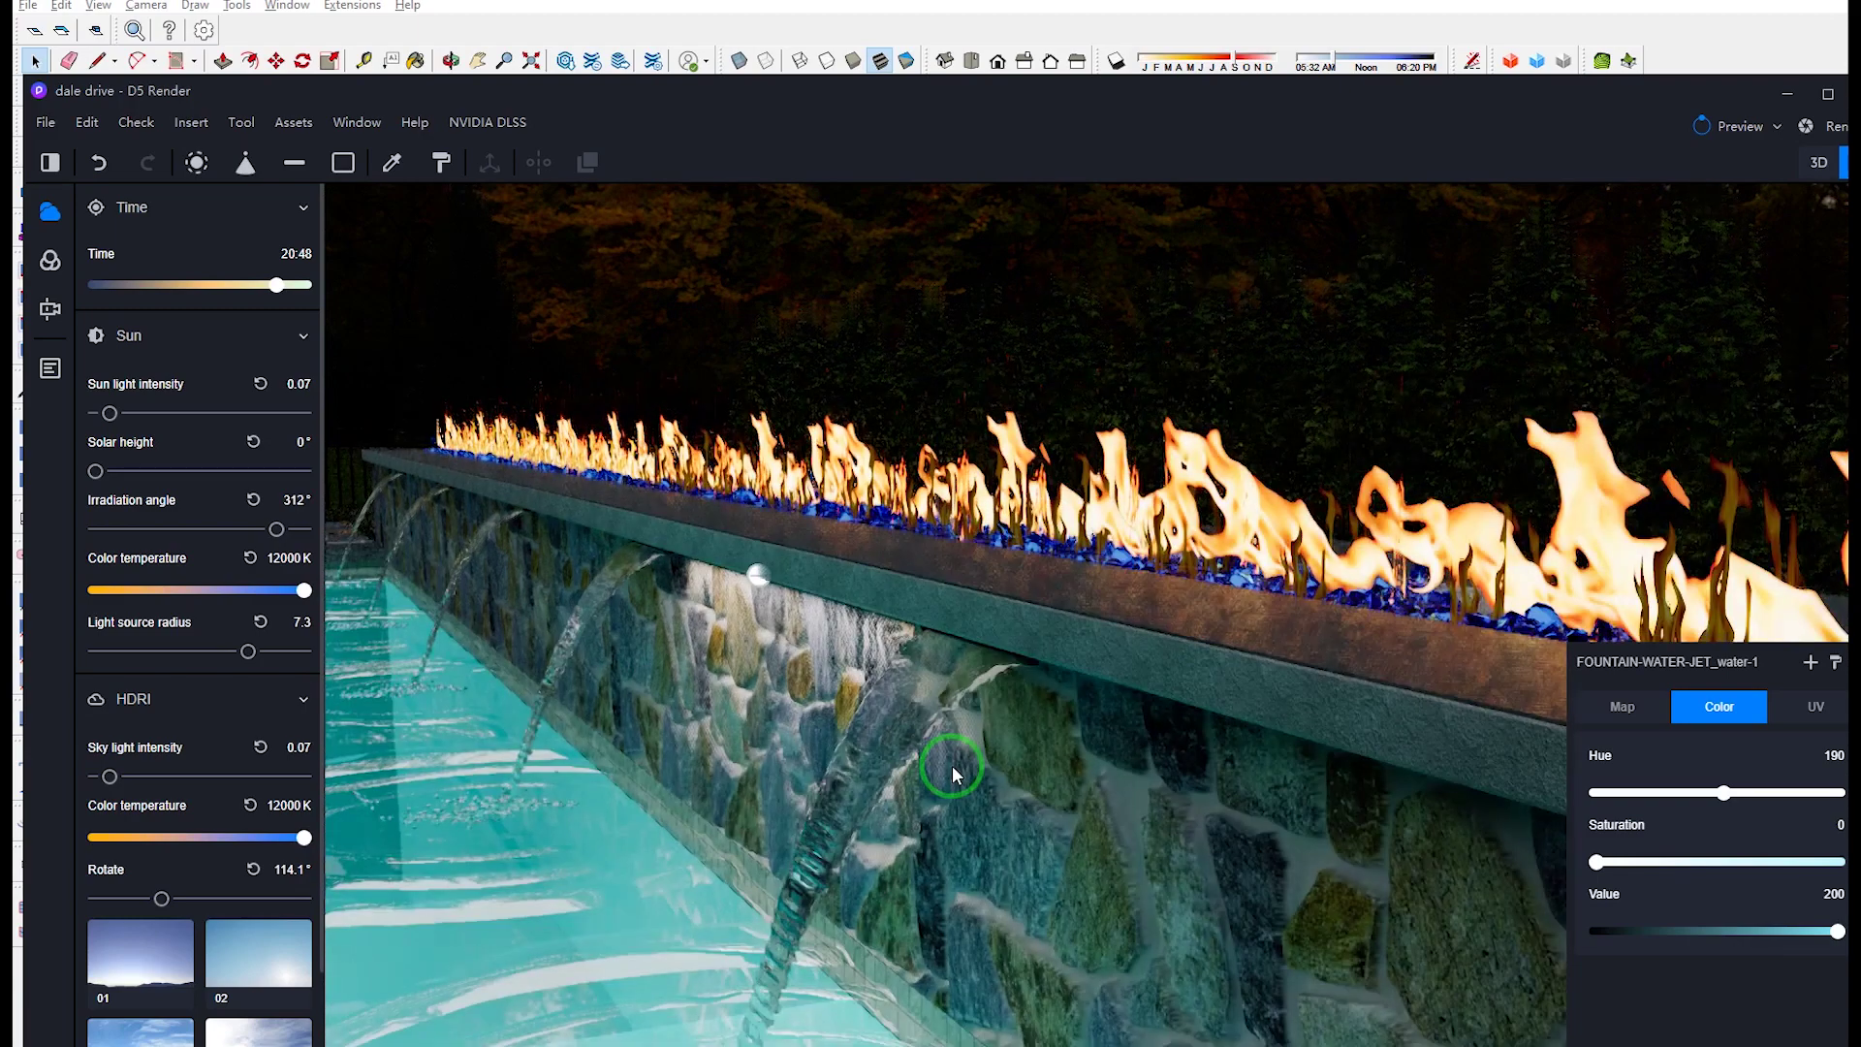
pyautogui.press('q')
pyautogui.press('q')
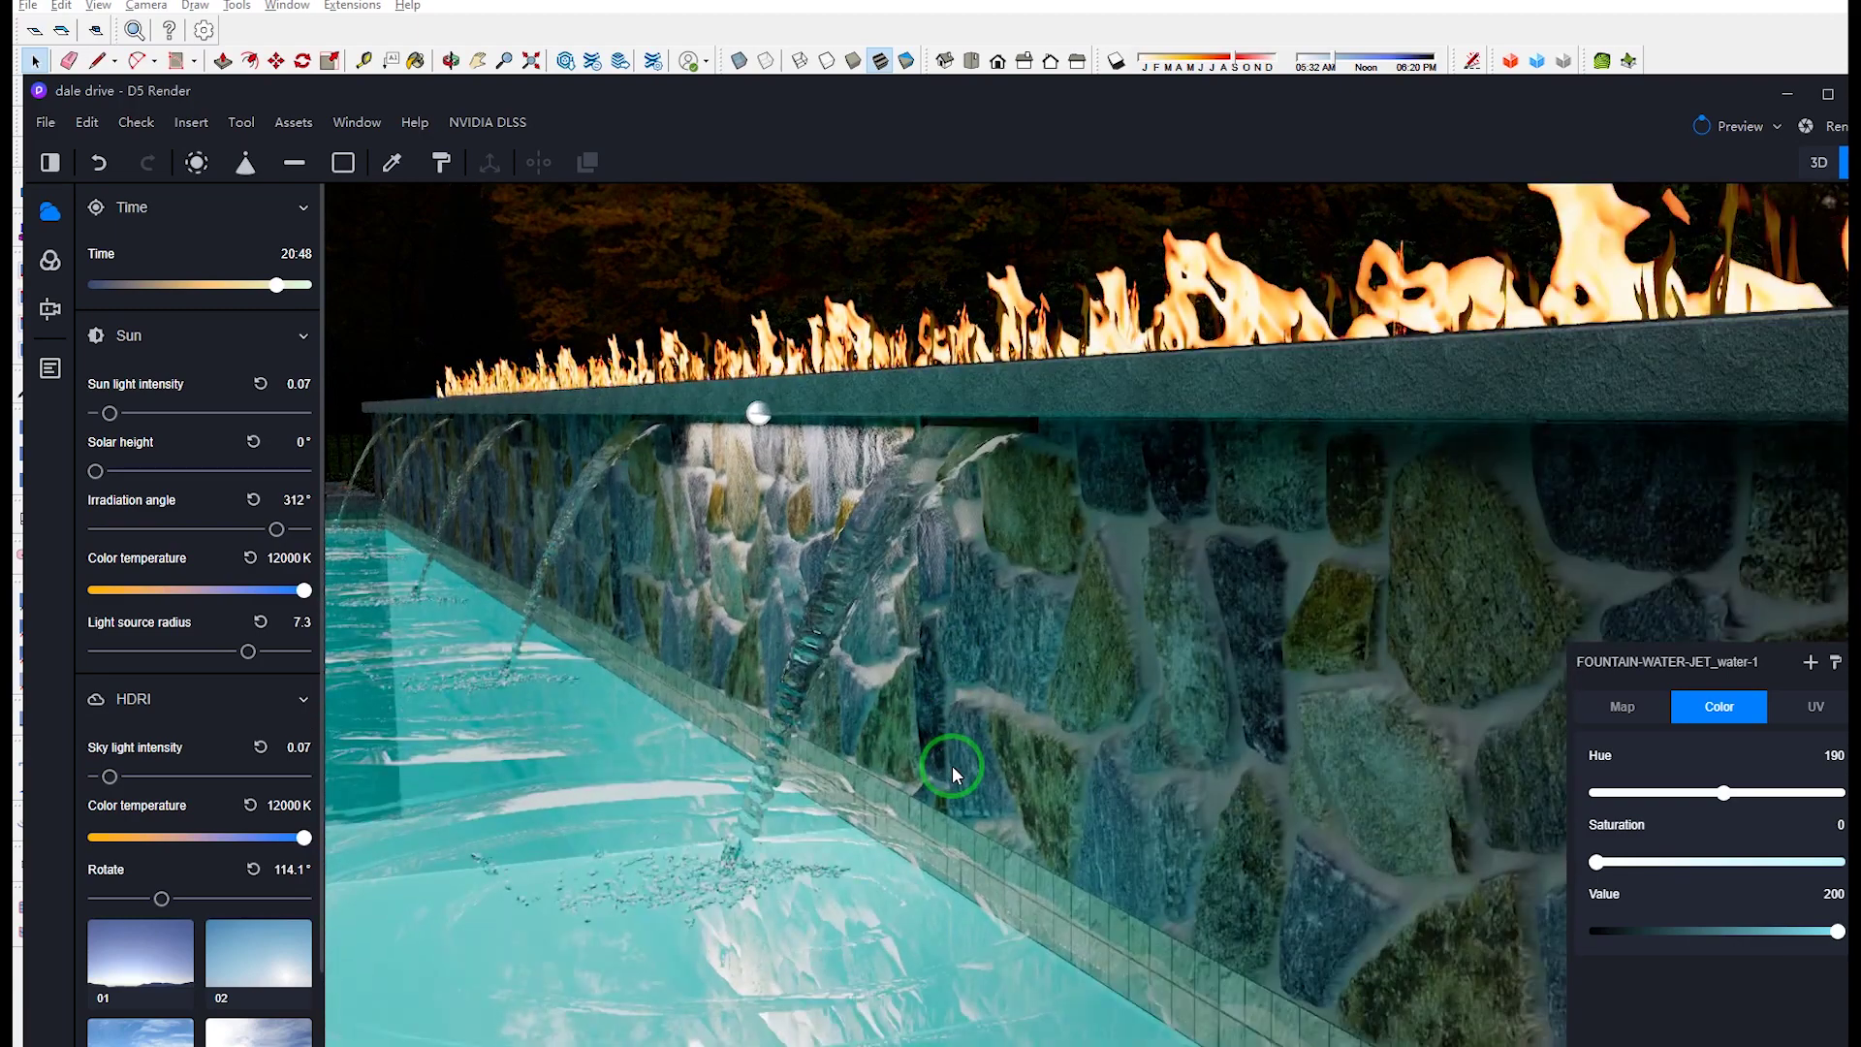
pyautogui.press('a')
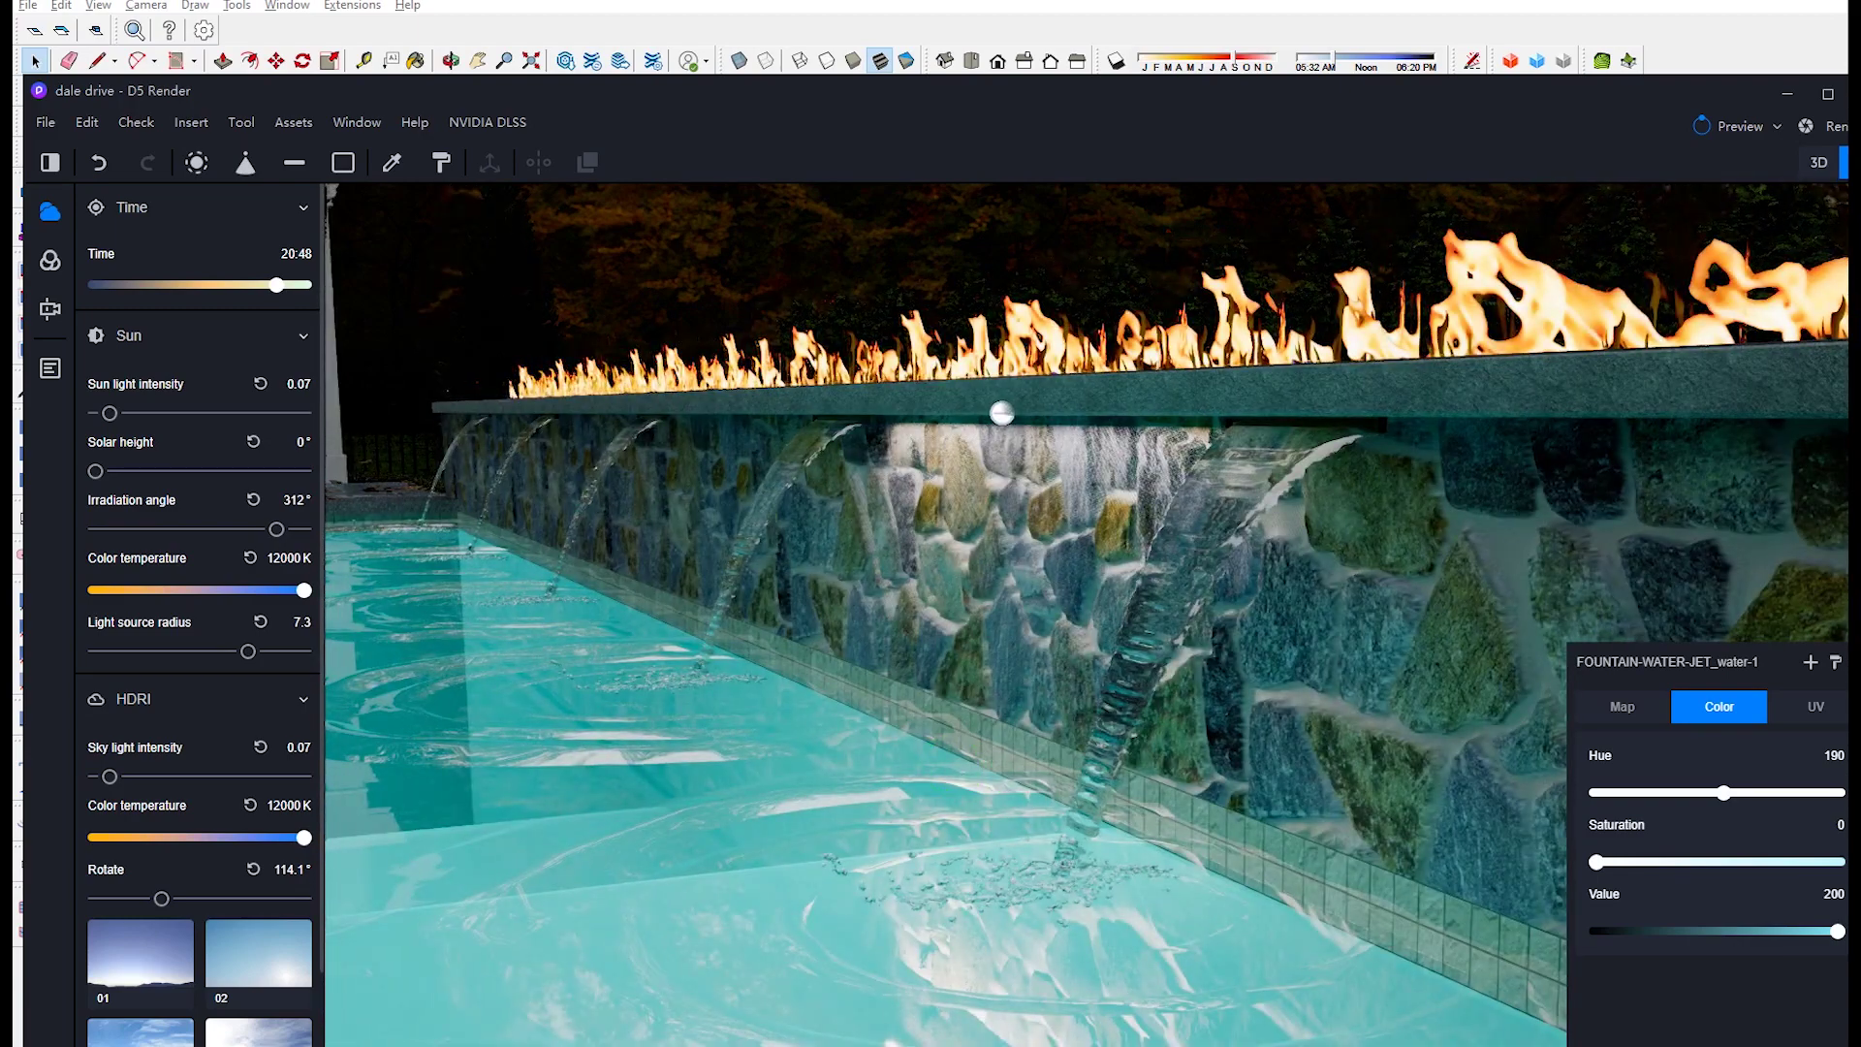